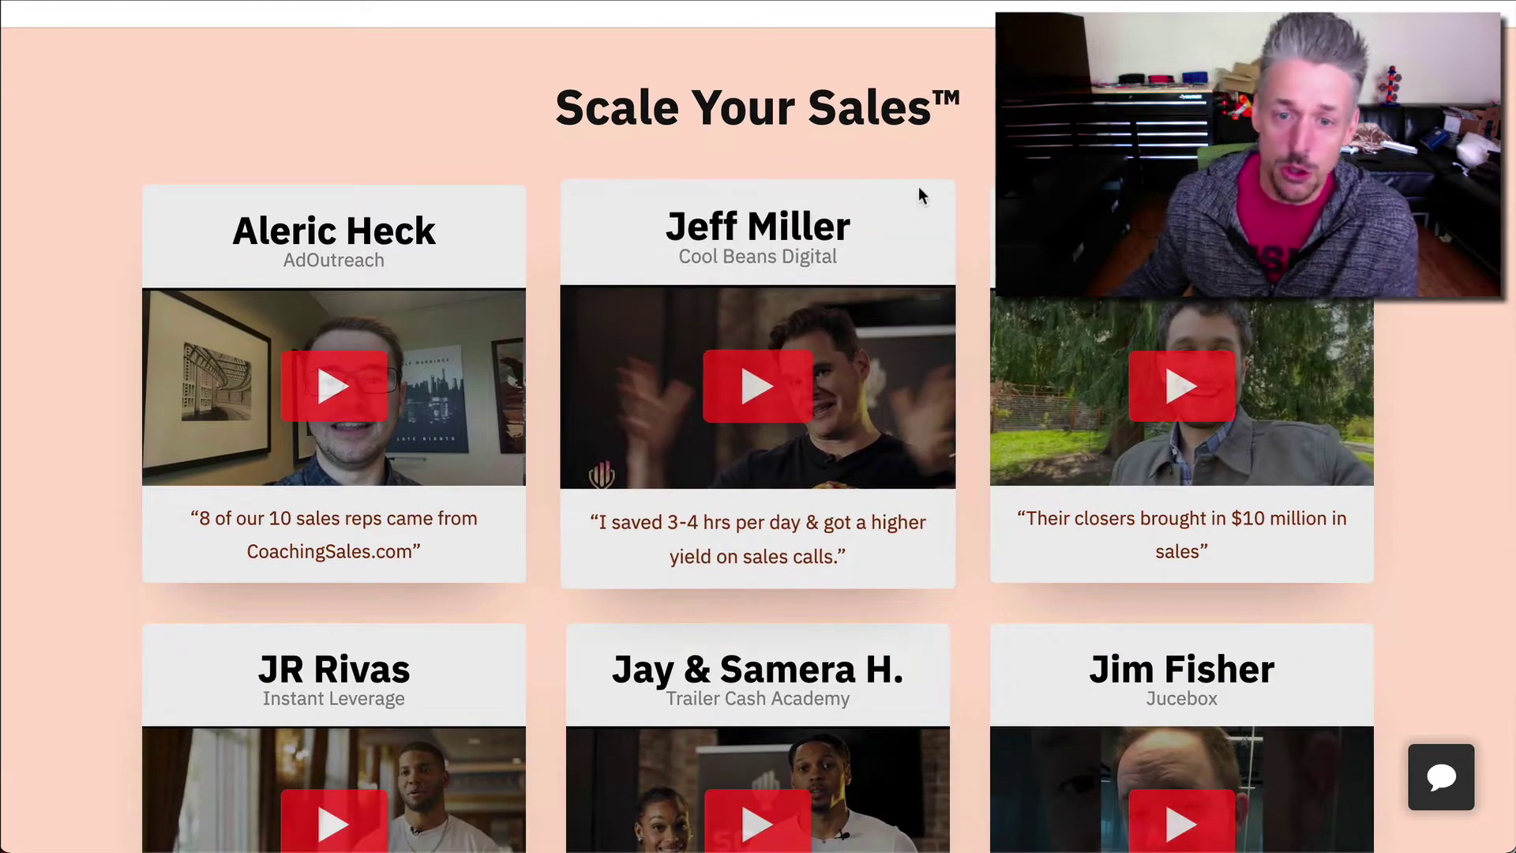
pyautogui.click(754, 398)
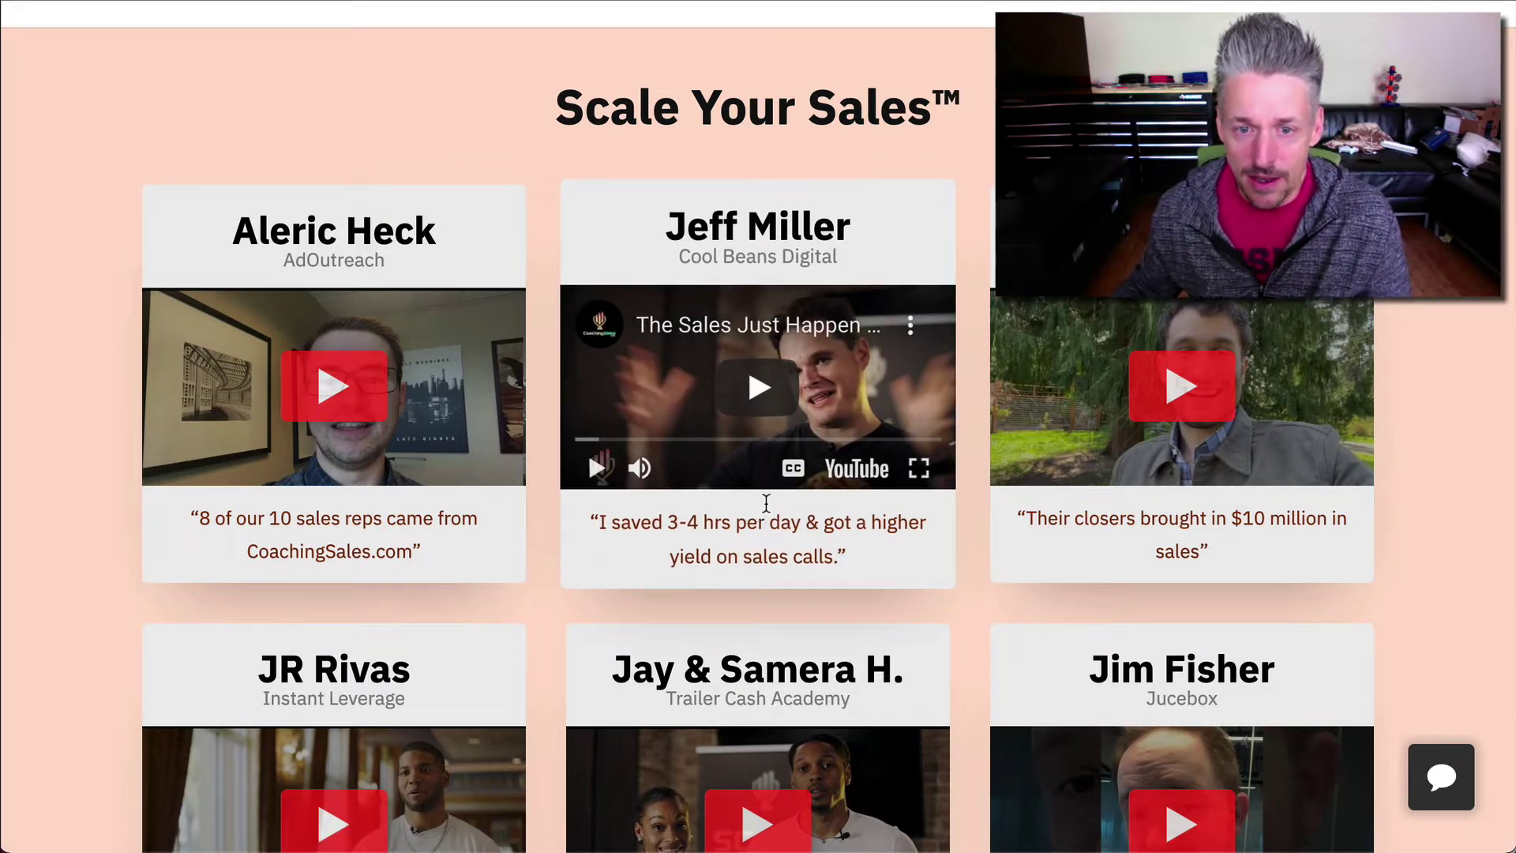
pyautogui.click(598, 469)
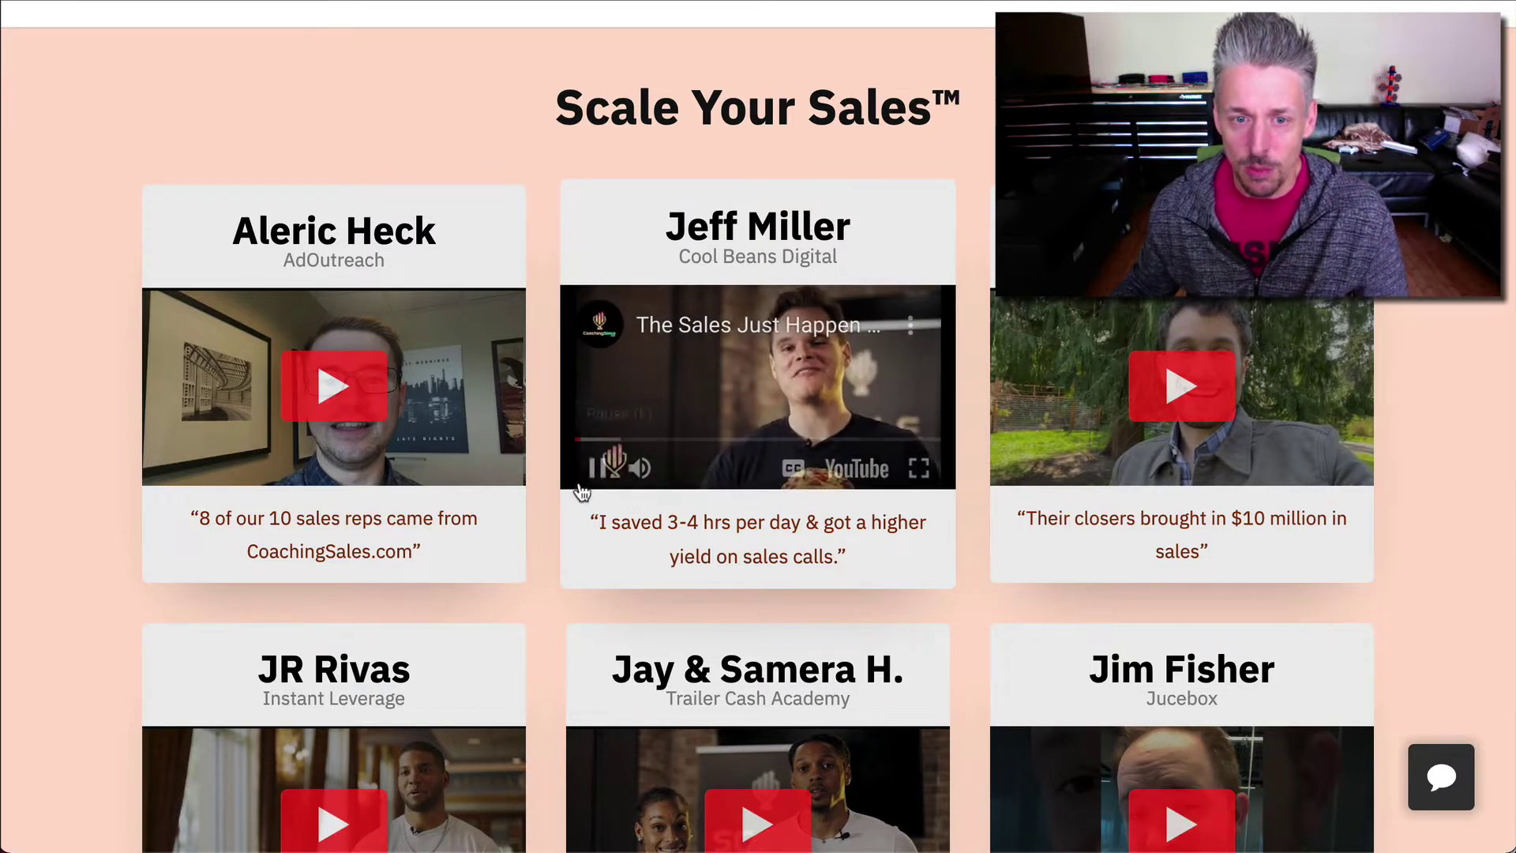
pyautogui.click(598, 469)
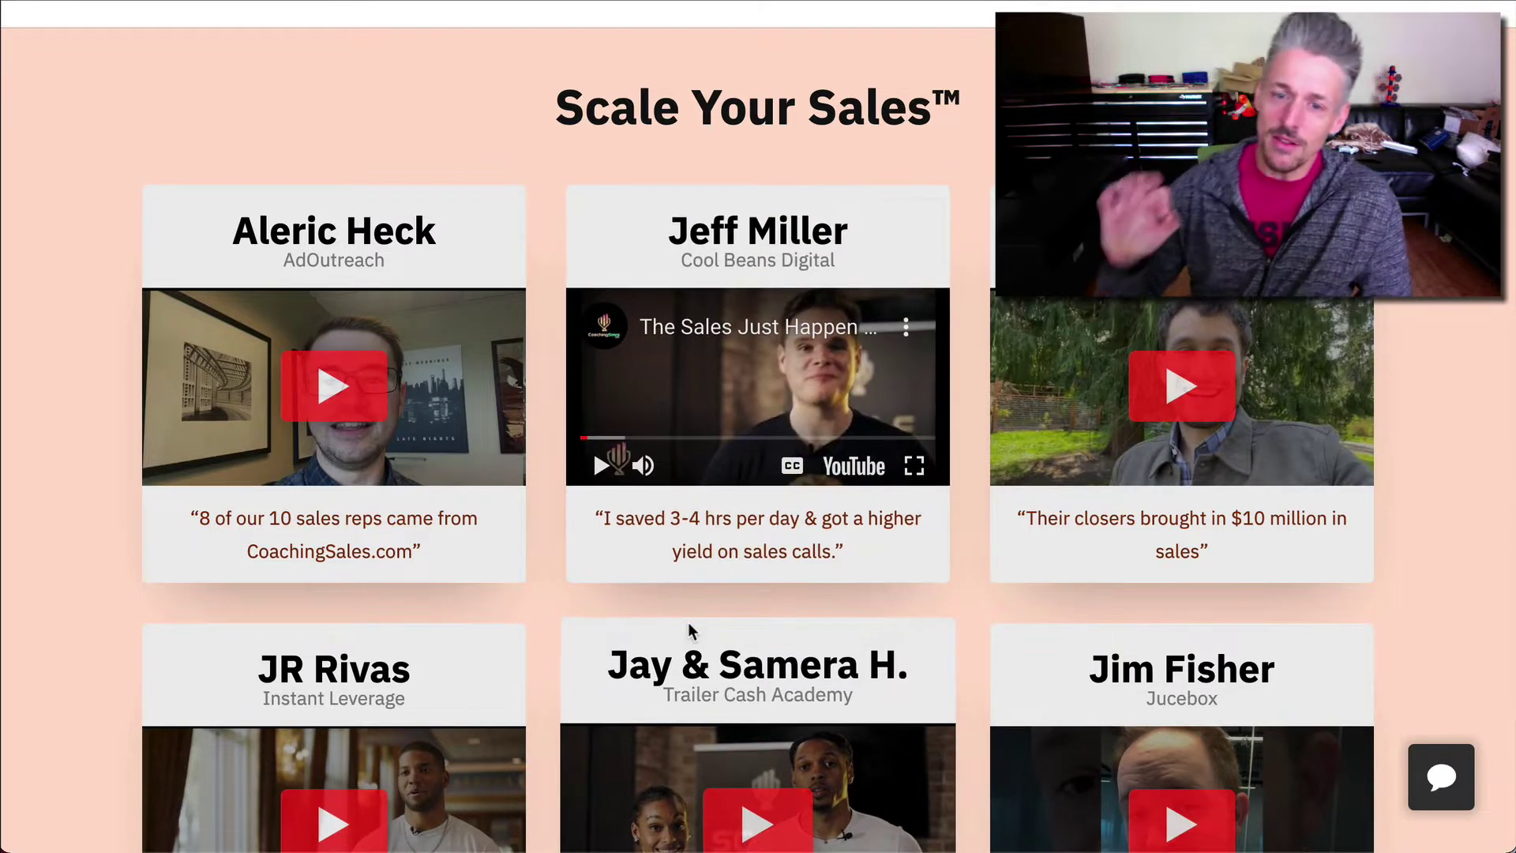
# Scroll through the whole reference Testimonials page to review its card grid.
pyautogui.scroll(4, 1161, 413)
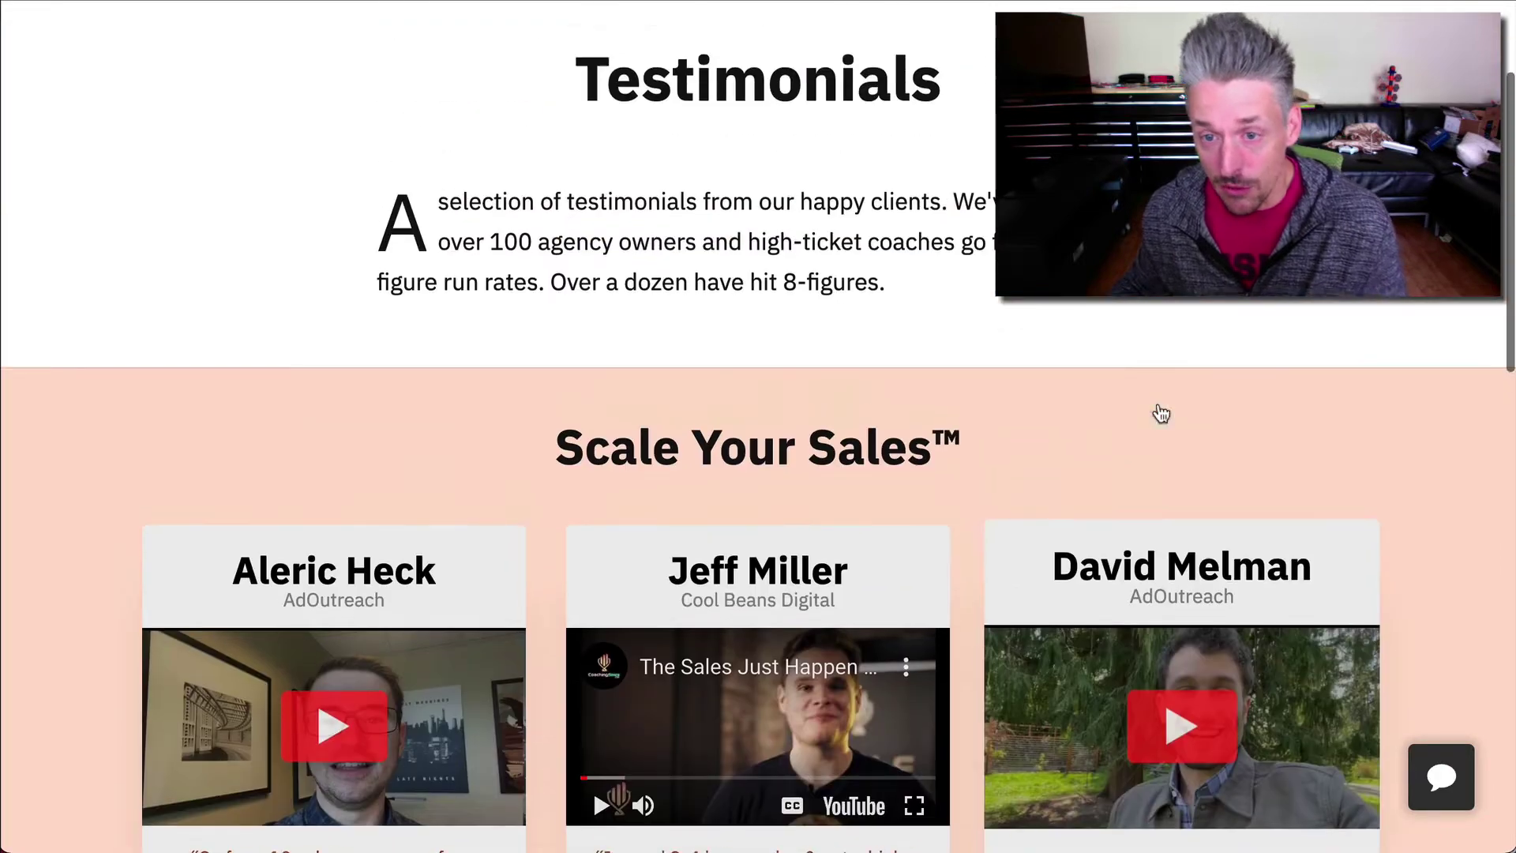
pyautogui.scroll(-12, 1105, 409)
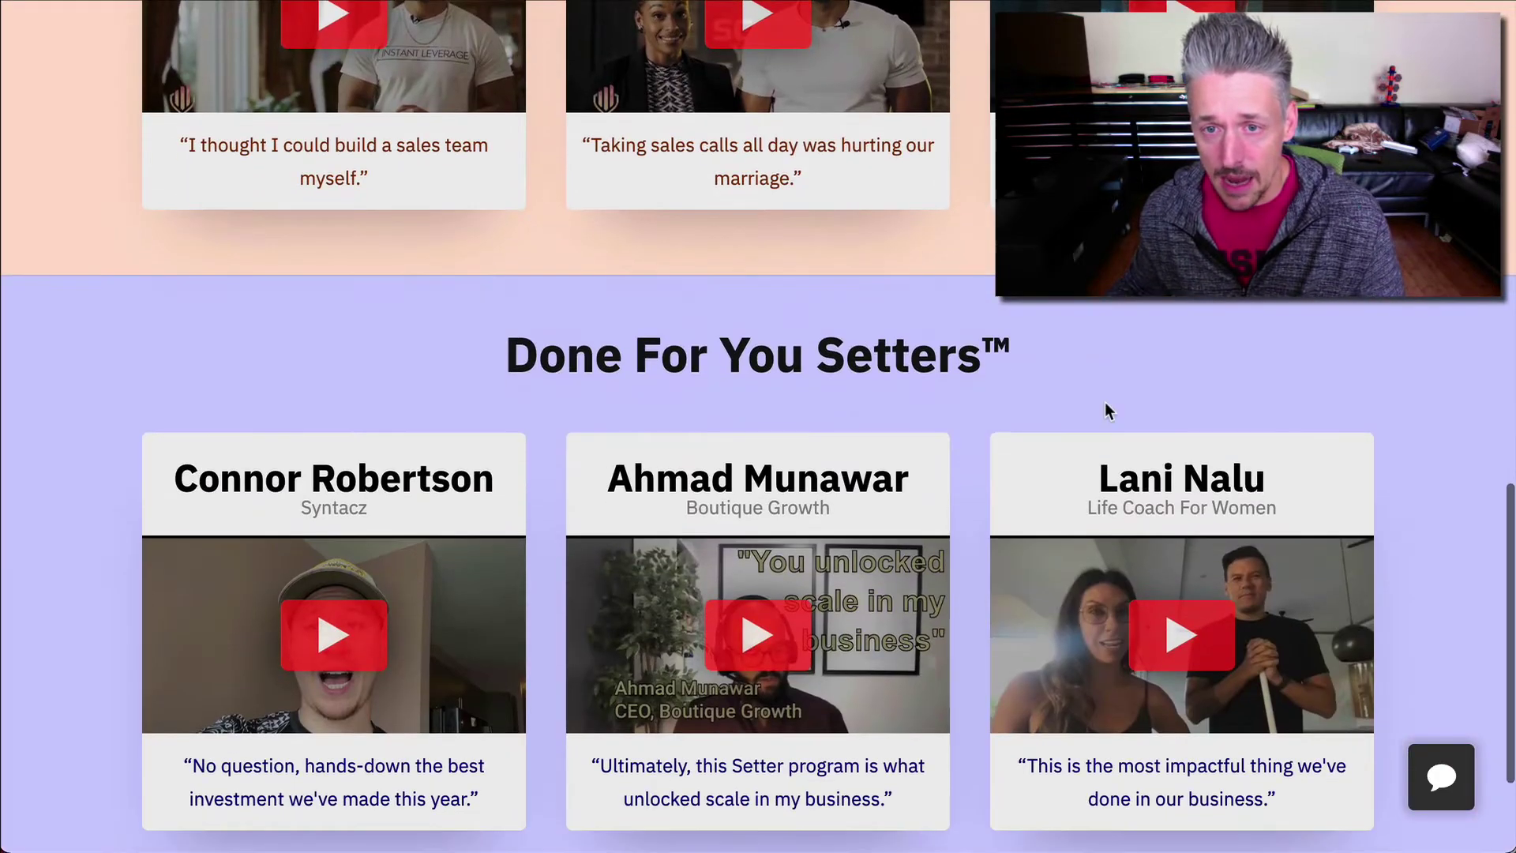
pyautogui.scroll(-2, 1105, 409)
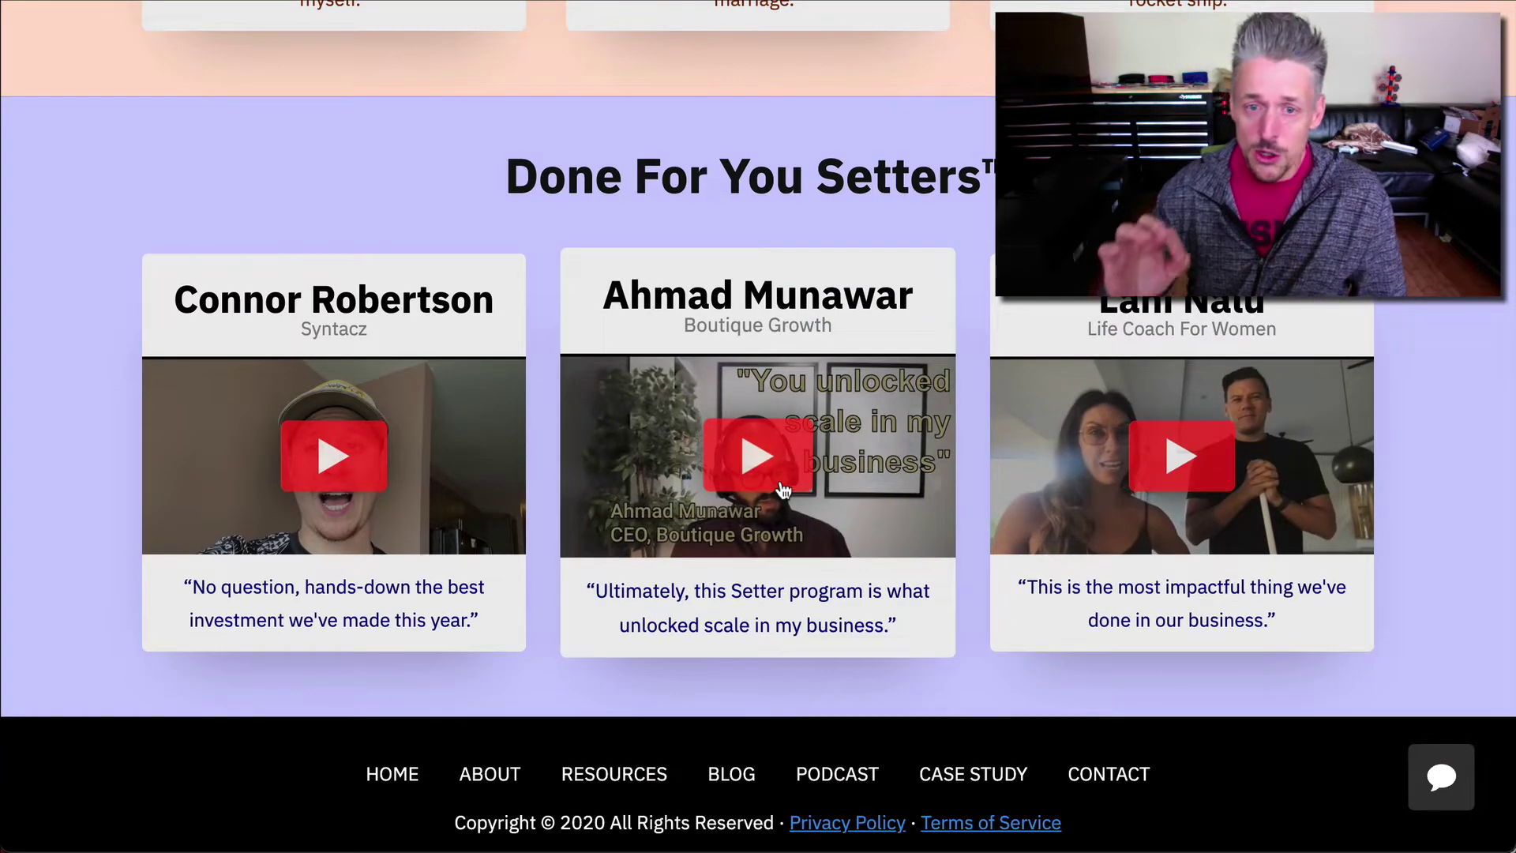
pyautogui.scroll(15, 782, 486)
pyautogui.scroll(-3, 782, 481)
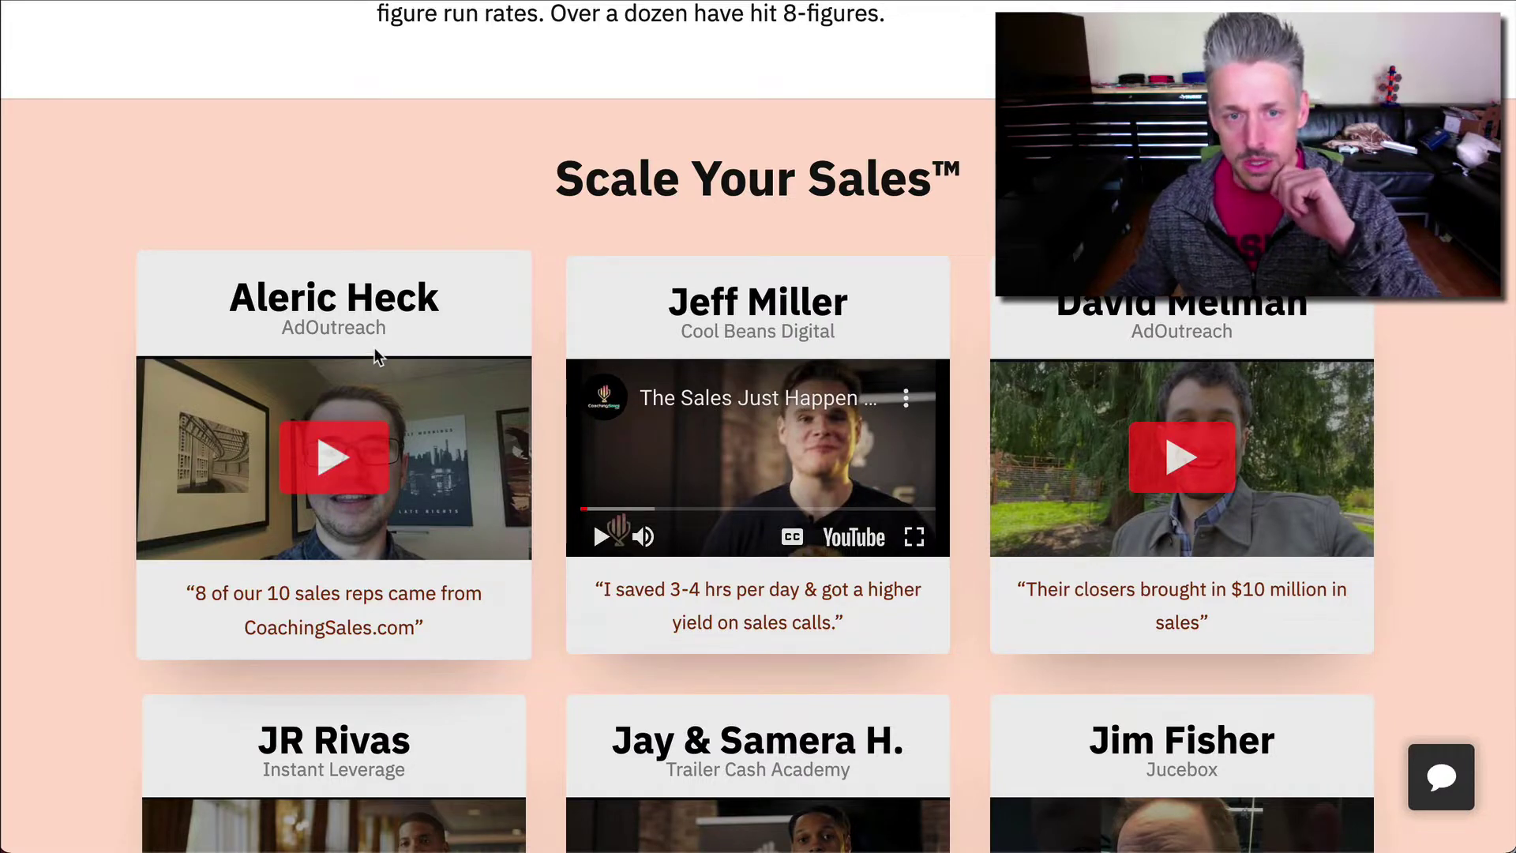
pyautogui.scroll(4, 372, 161)
pyautogui.scroll(2, 403, 136)
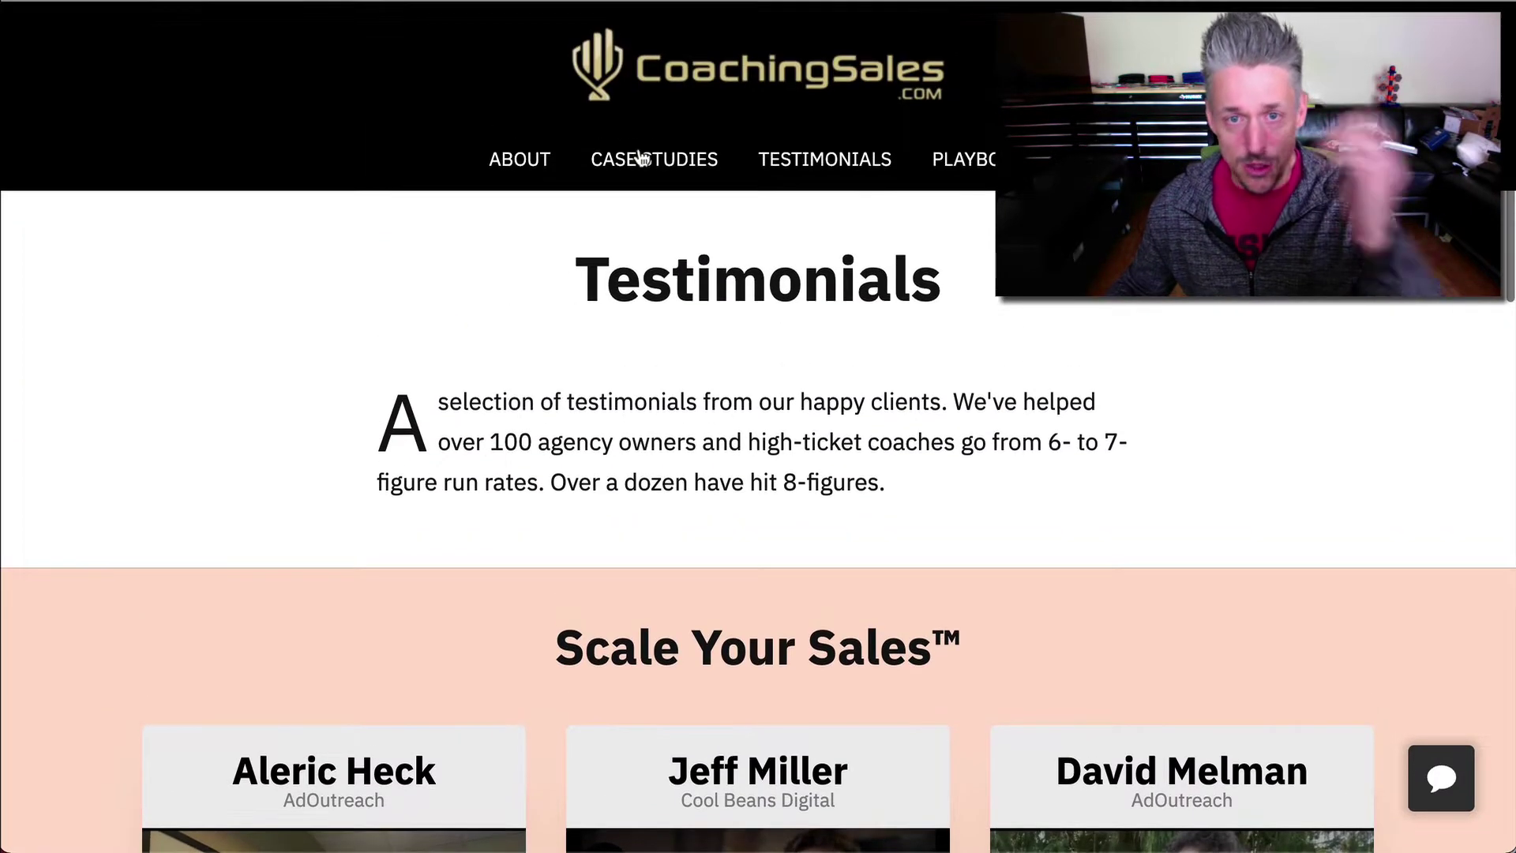
# Compare the unstyled Focus Test Site page against the reference Testimonials page.
pyautogui.hotkey('ctrl', 'Tab')
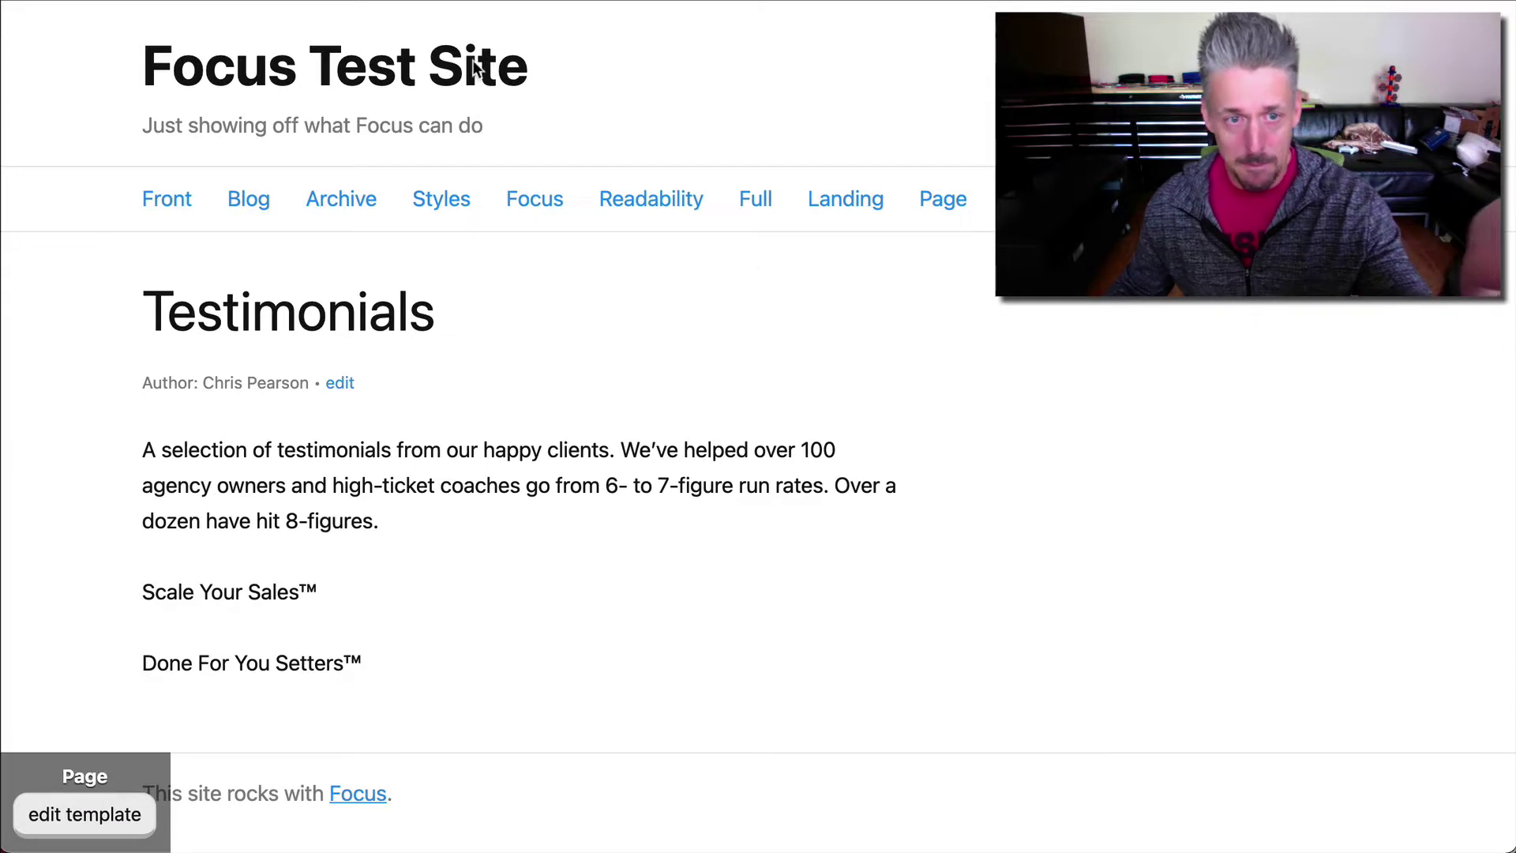
pyautogui.scroll(-1, 486, 437)
pyautogui.scroll(1, 486, 436)
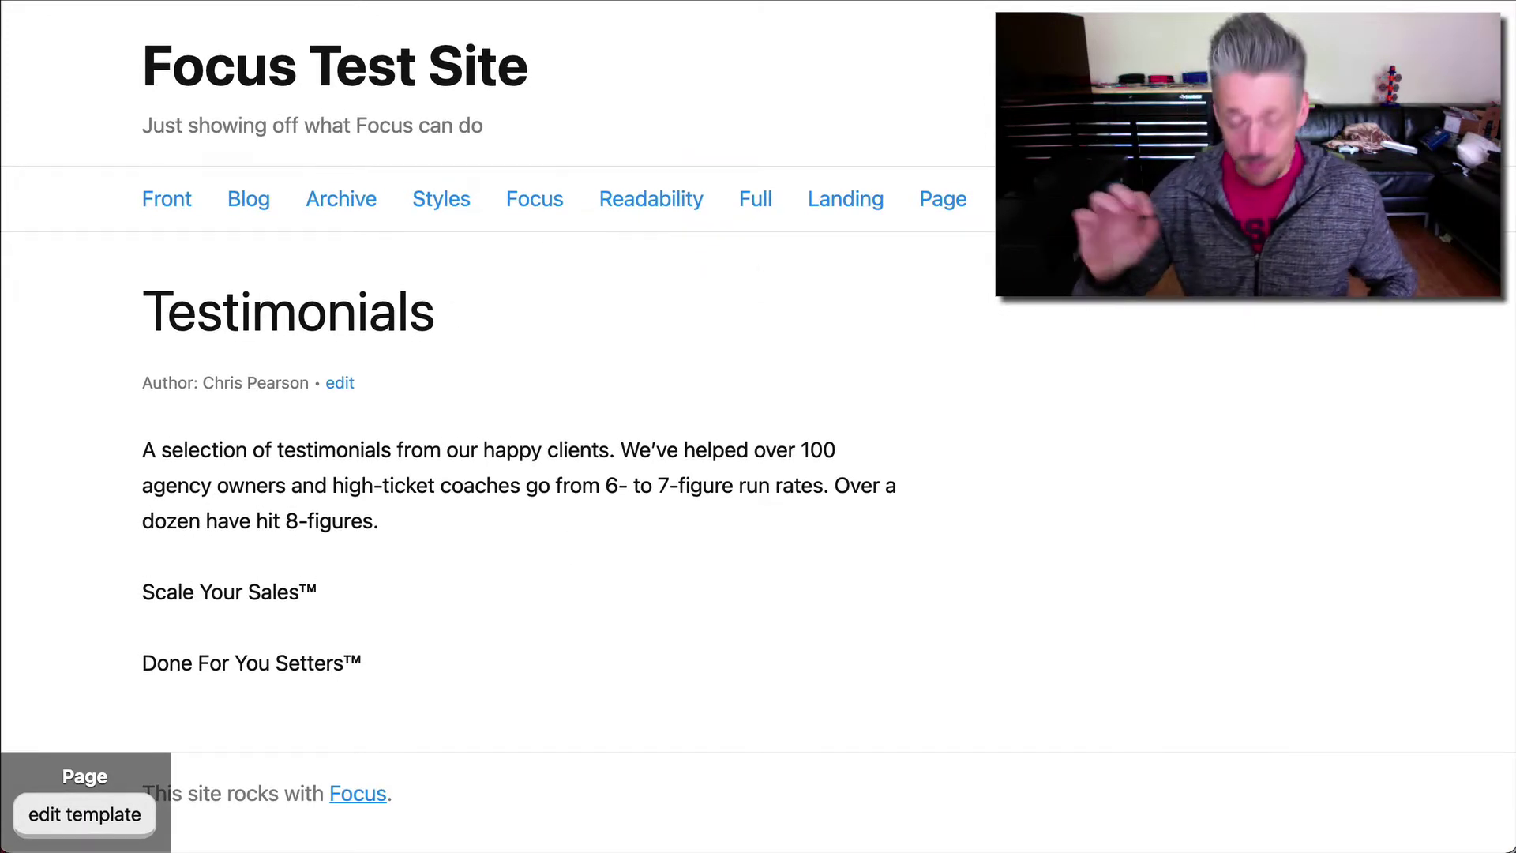
pyautogui.hotkey('ctrl', 'Tab')
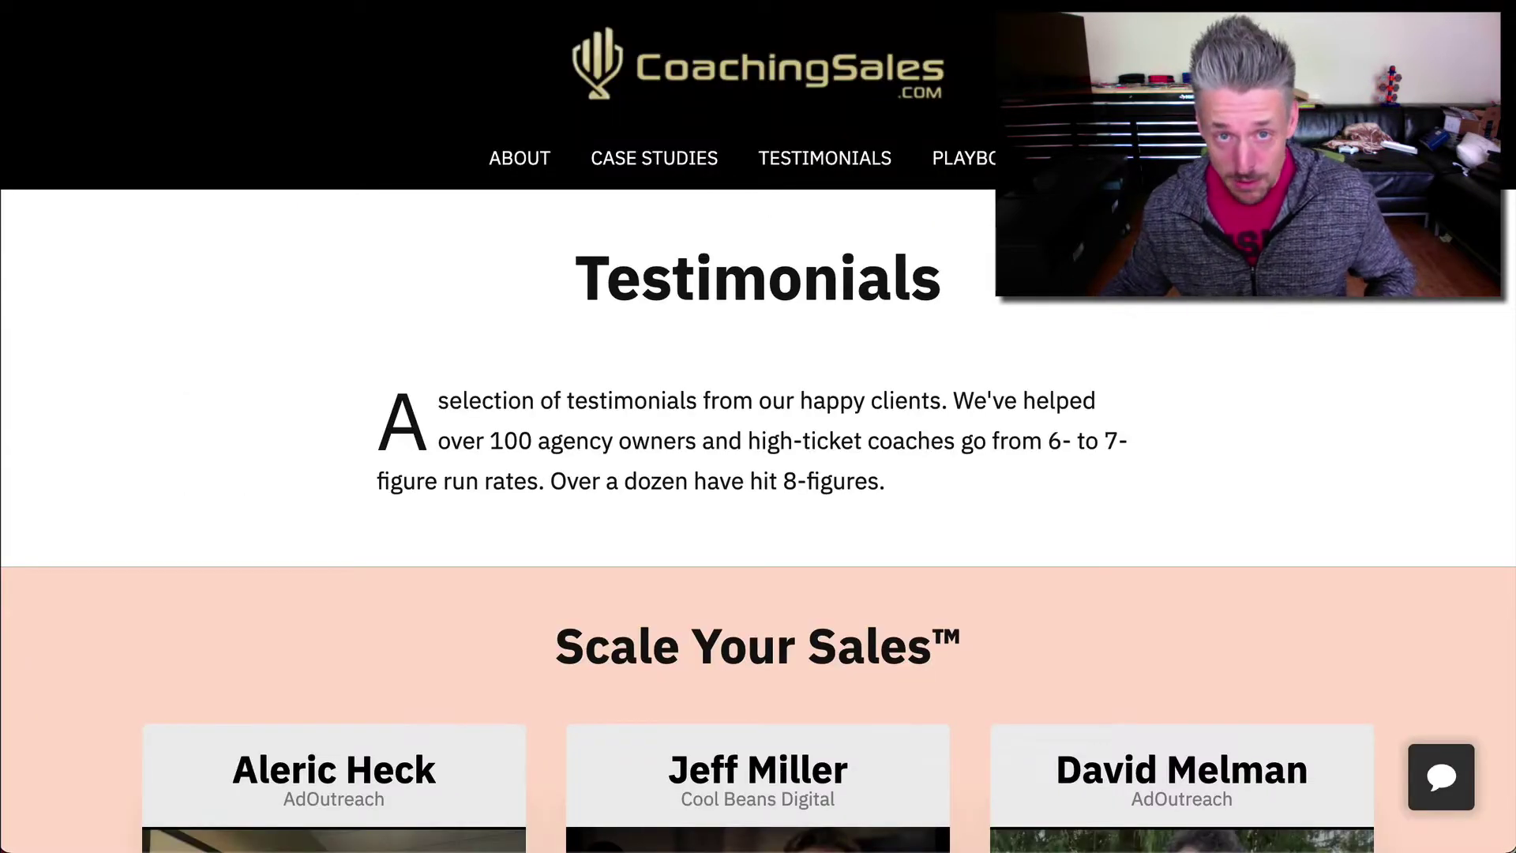
pyautogui.hotkey('ctrl', 'Tab')
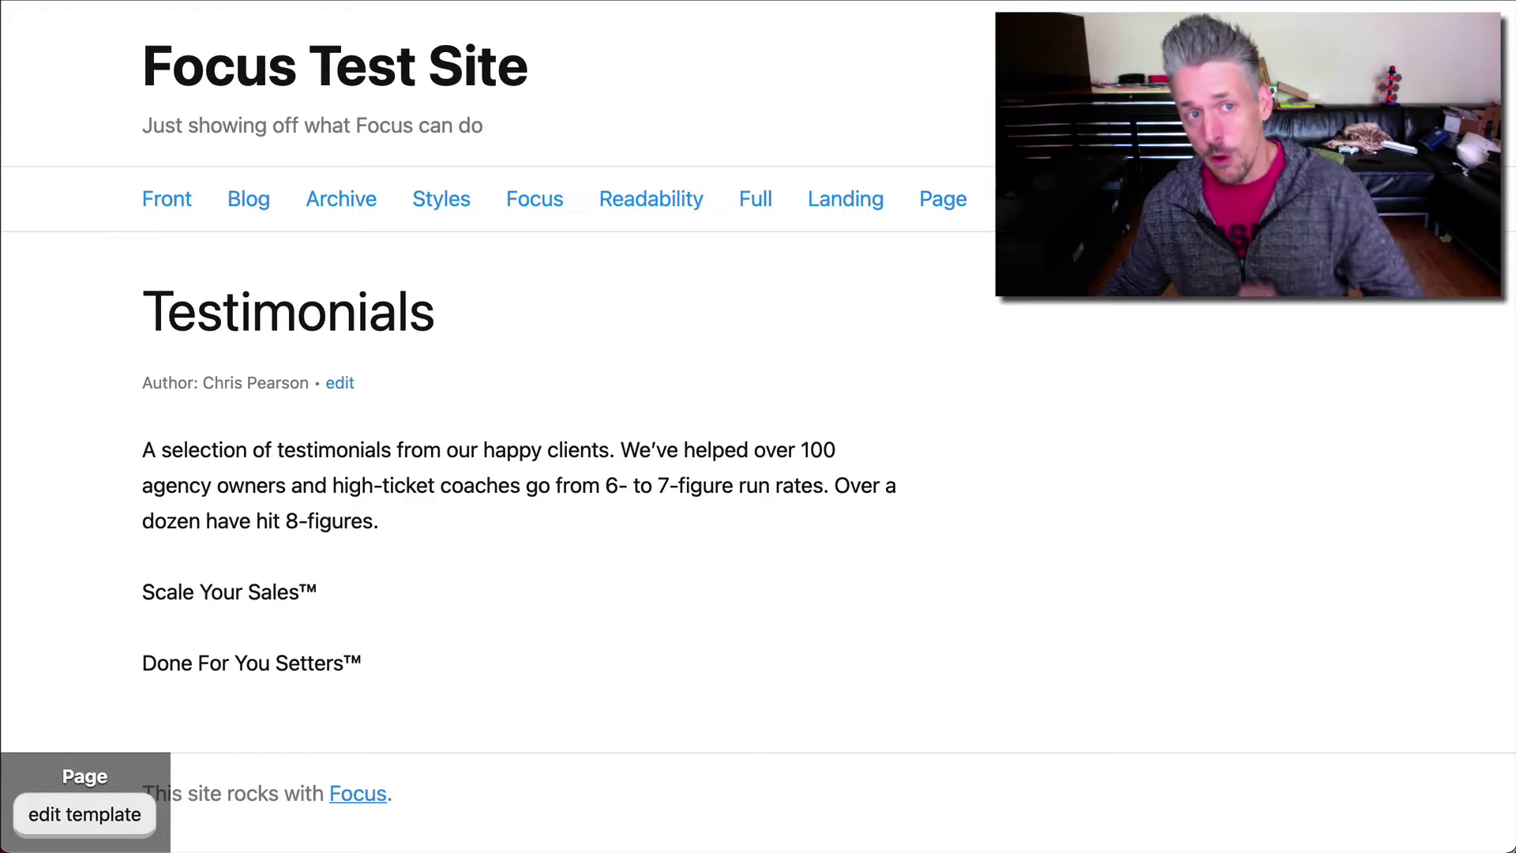
# Scroll through the reference Testimonials page to study its testimonial card layout.
pyautogui.hotkey('ctrl', 'Tab')
pyautogui.scroll(-3, 481, 122)
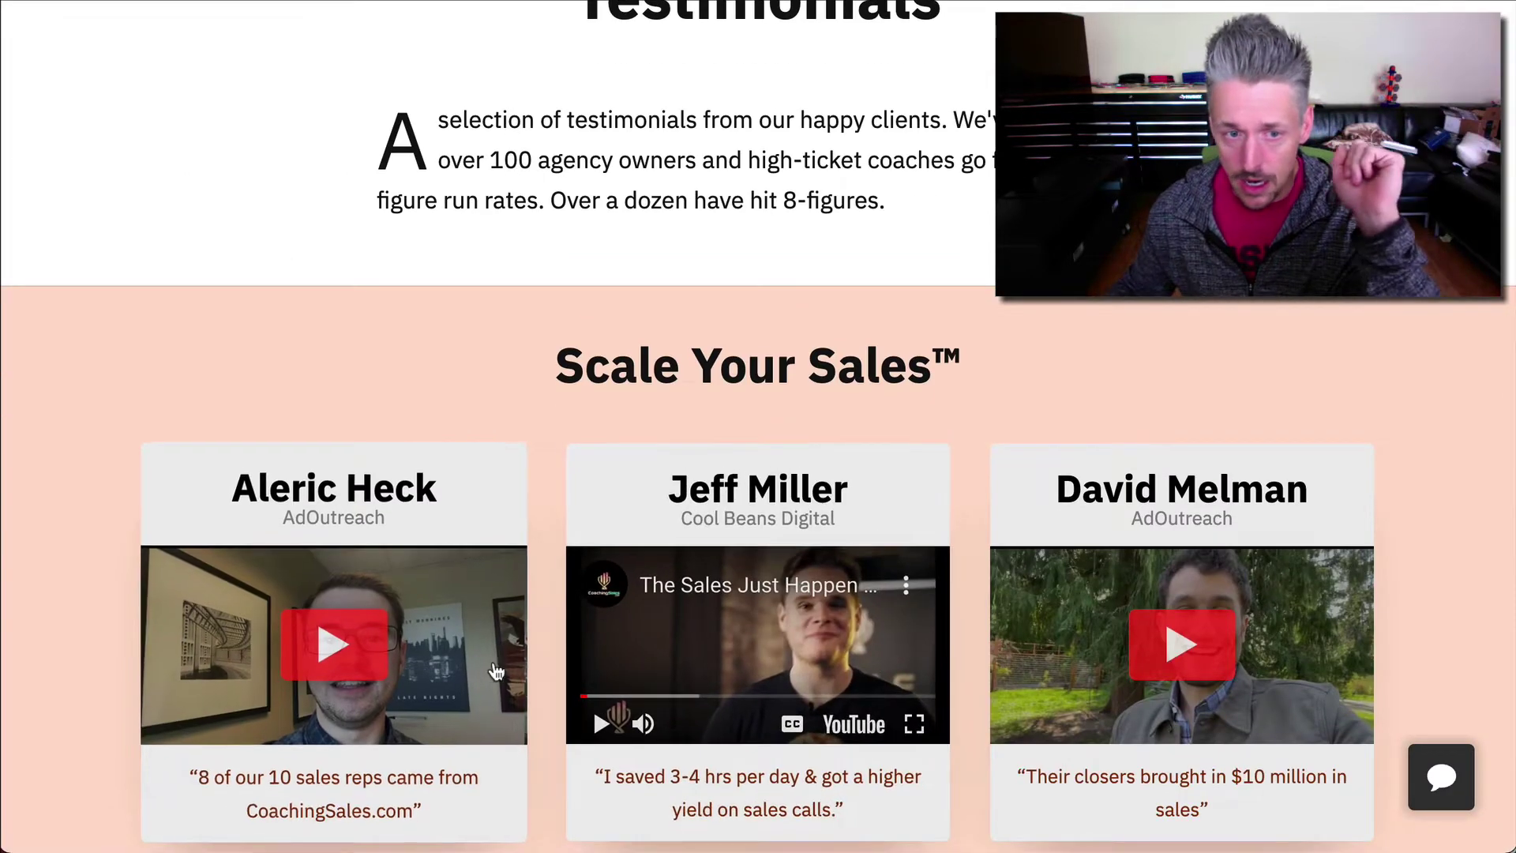
pyautogui.scroll(-2, 497, 671)
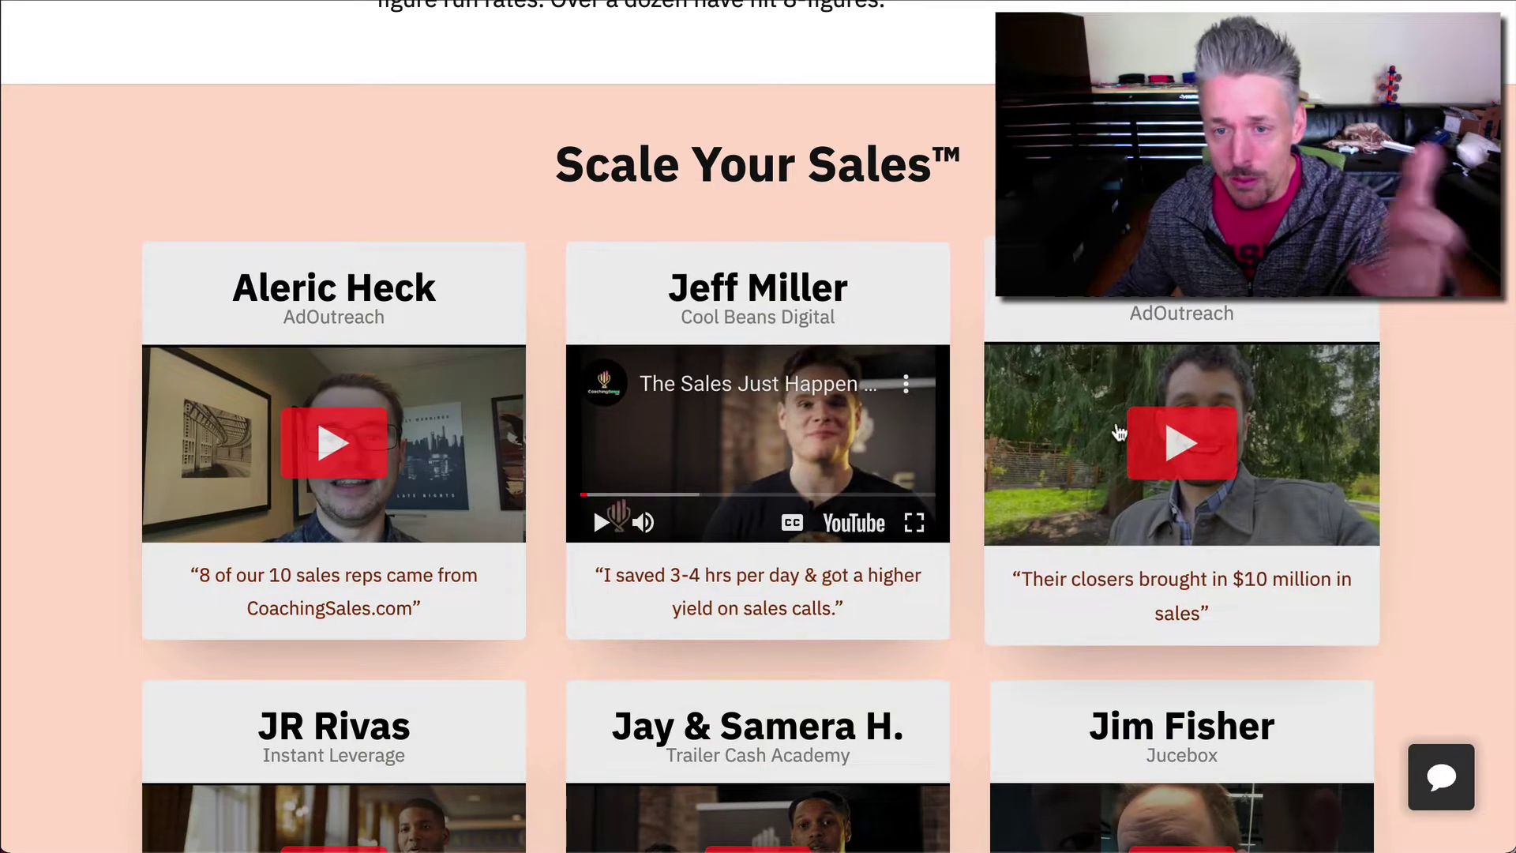
pyautogui.scroll(-10, 1103, 457)
pyautogui.scroll(15, 1103, 457)
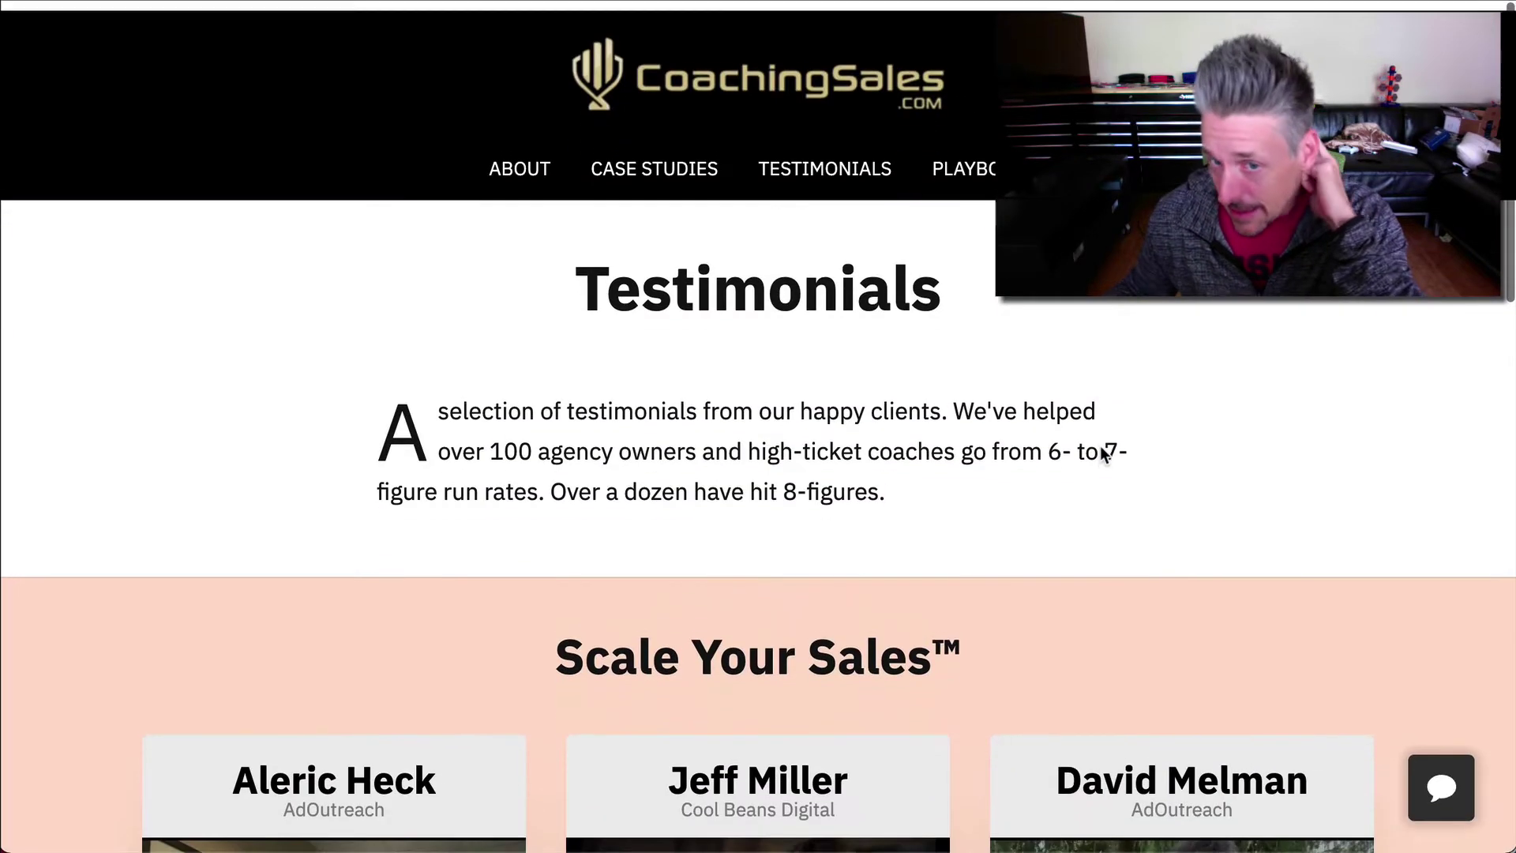
pyautogui.scroll(-5, 1103, 457)
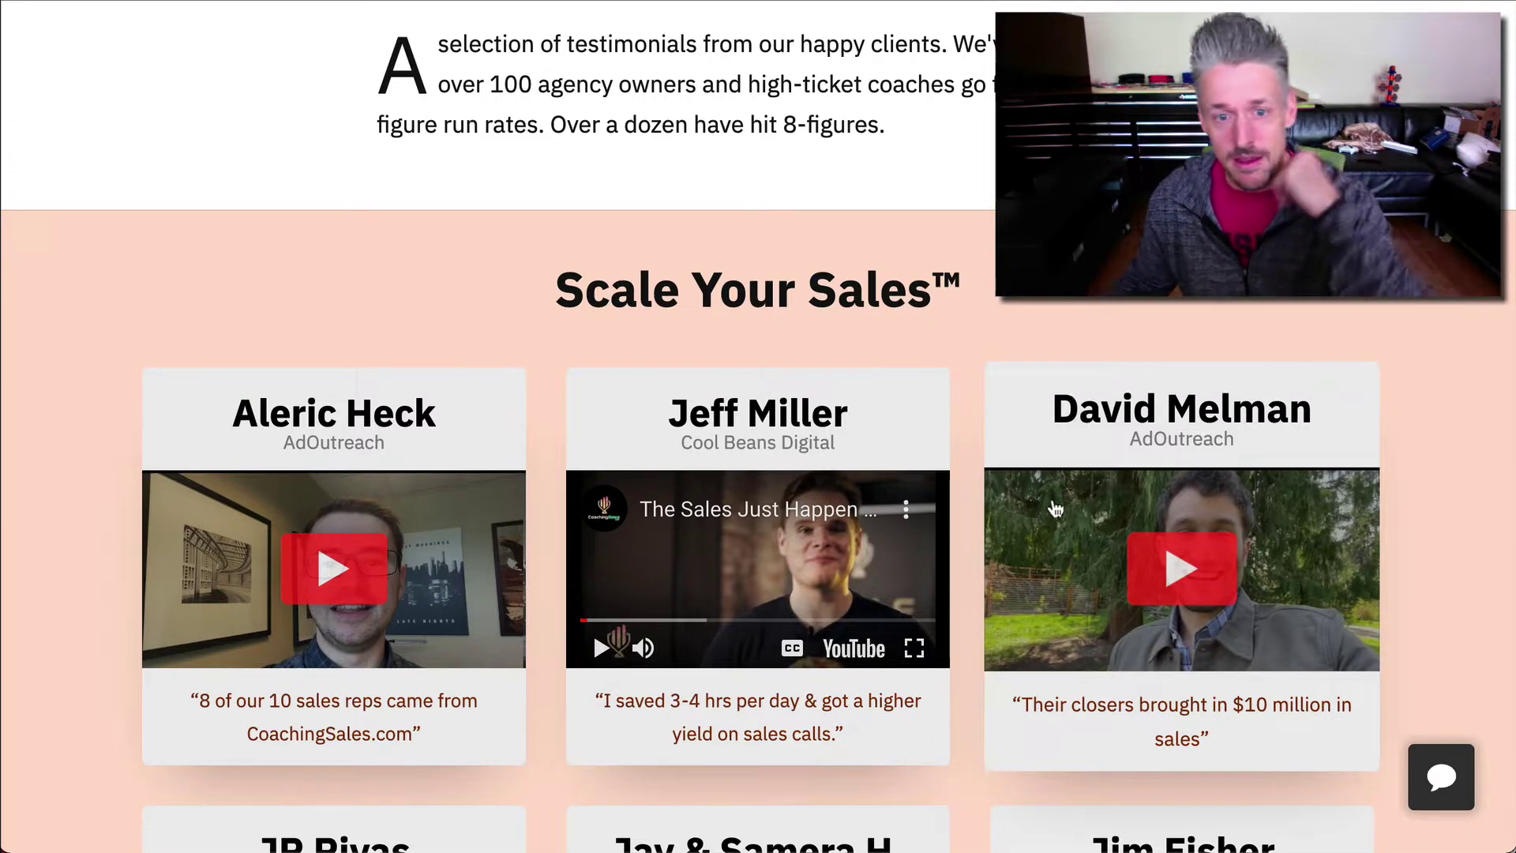
pyautogui.scroll(2, 758, 322)
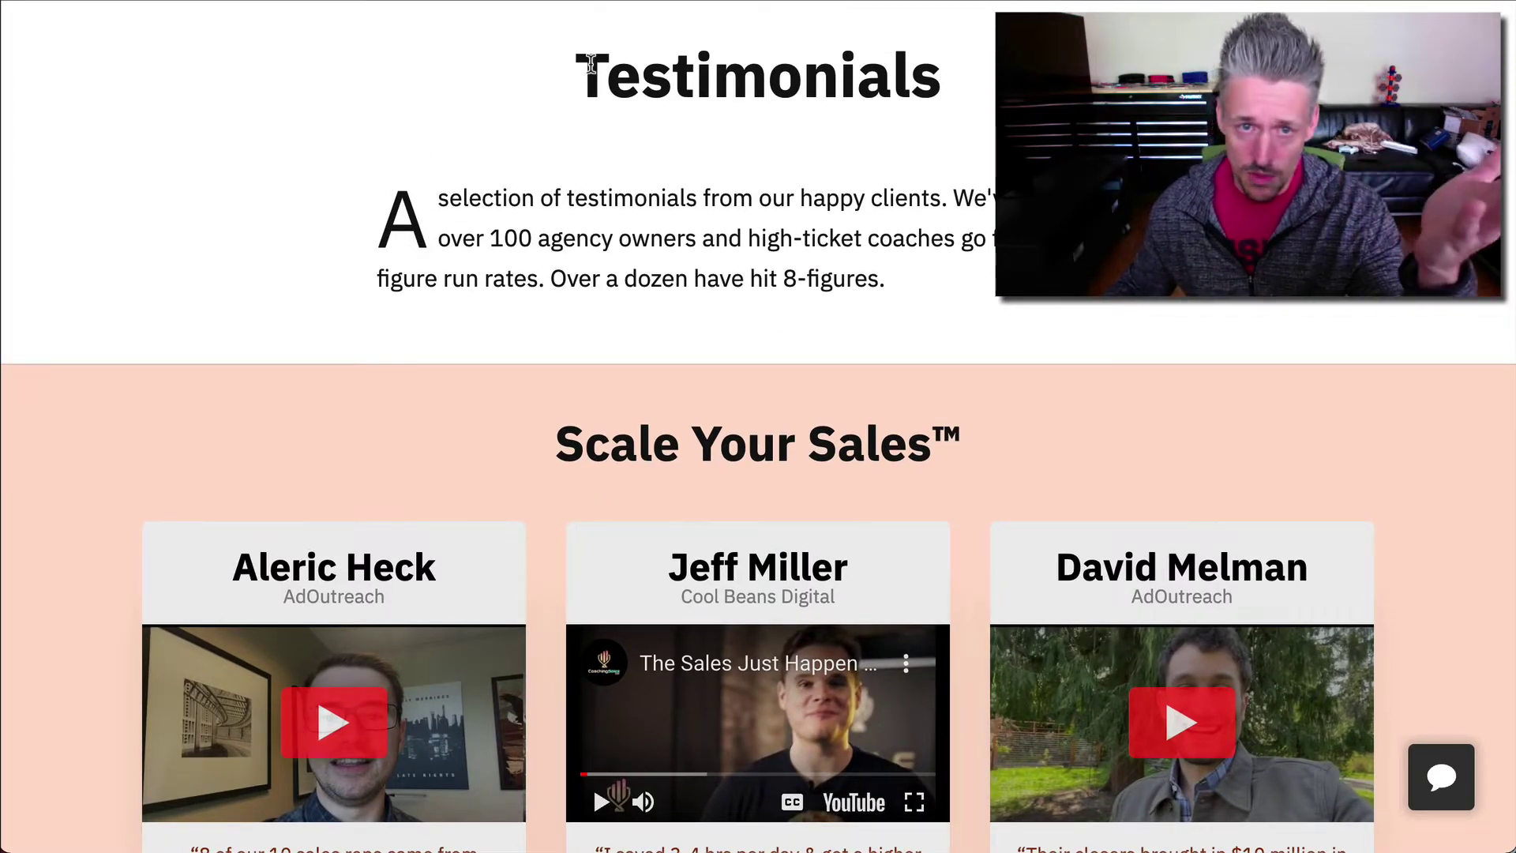
pyautogui.scroll(1, 660, 176)
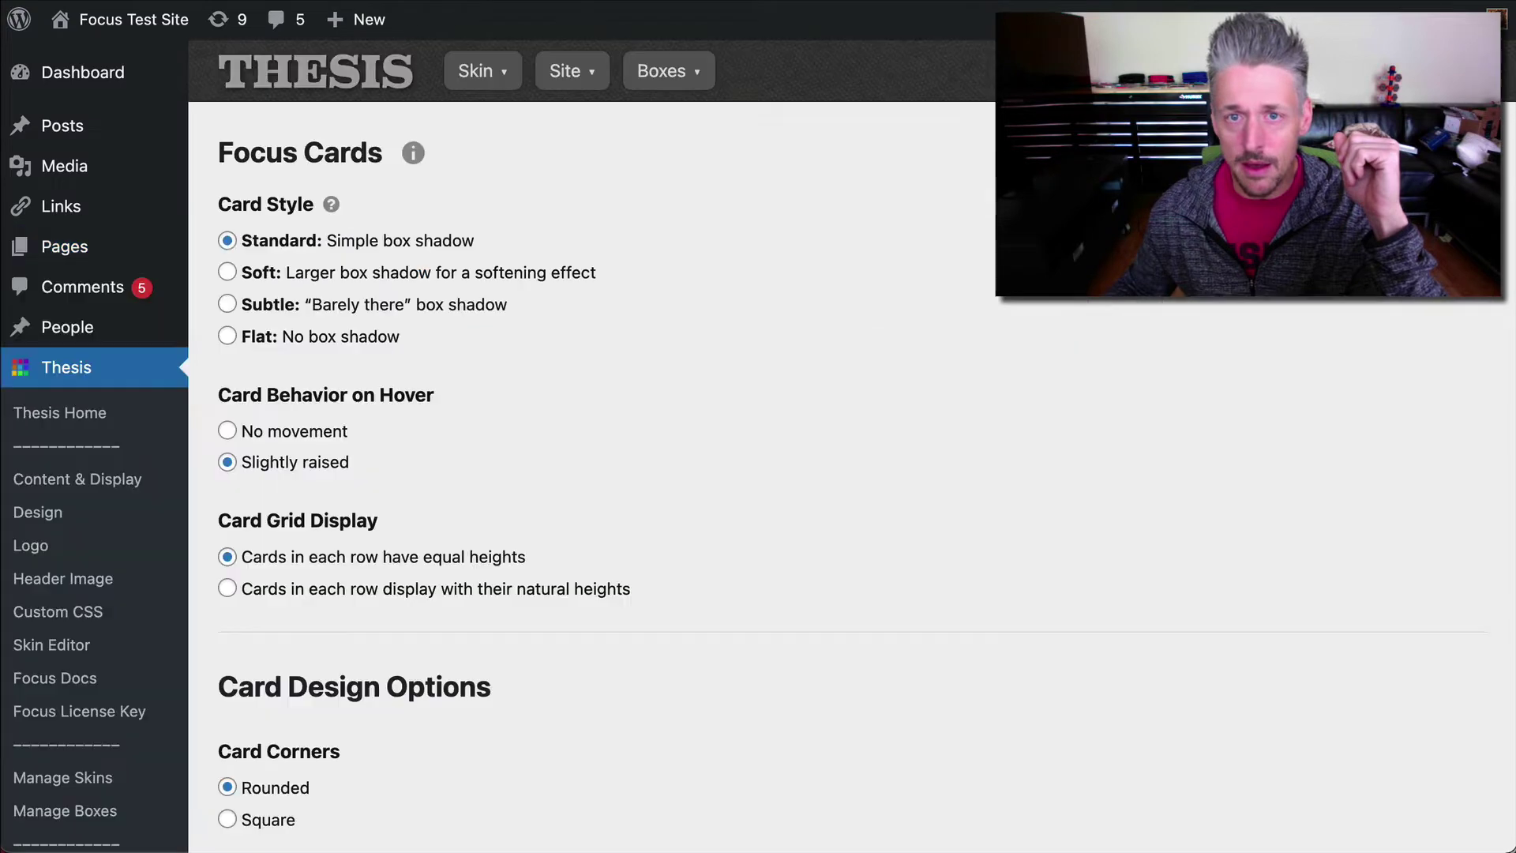
# Set the skin's Content & Display content presentation mode to Focus.
pyautogui.click(494, 83)
pyautogui.click(490, 111)
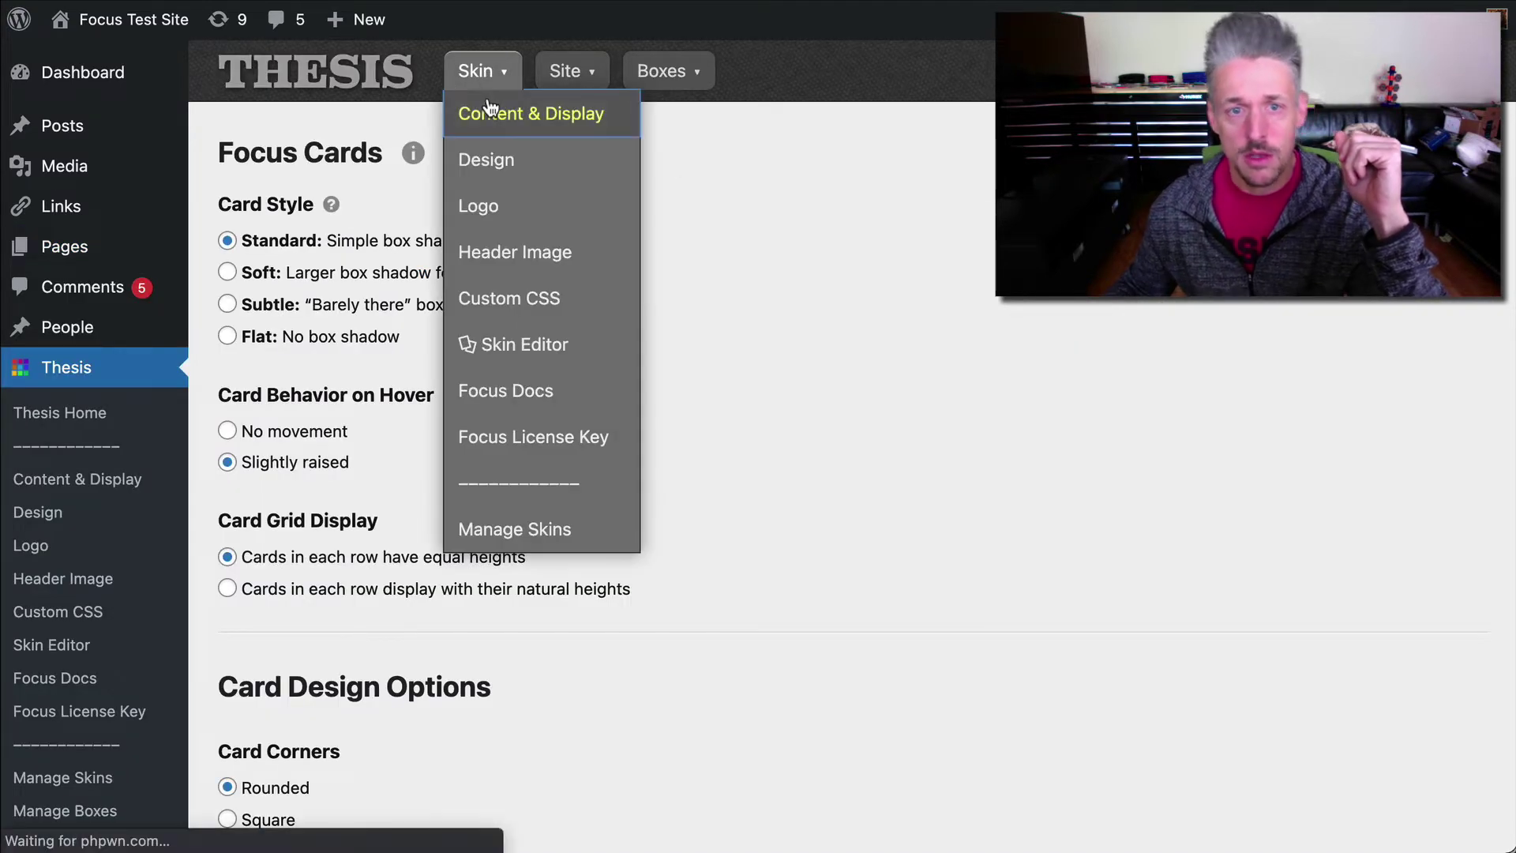
pyautogui.click(355, 254)
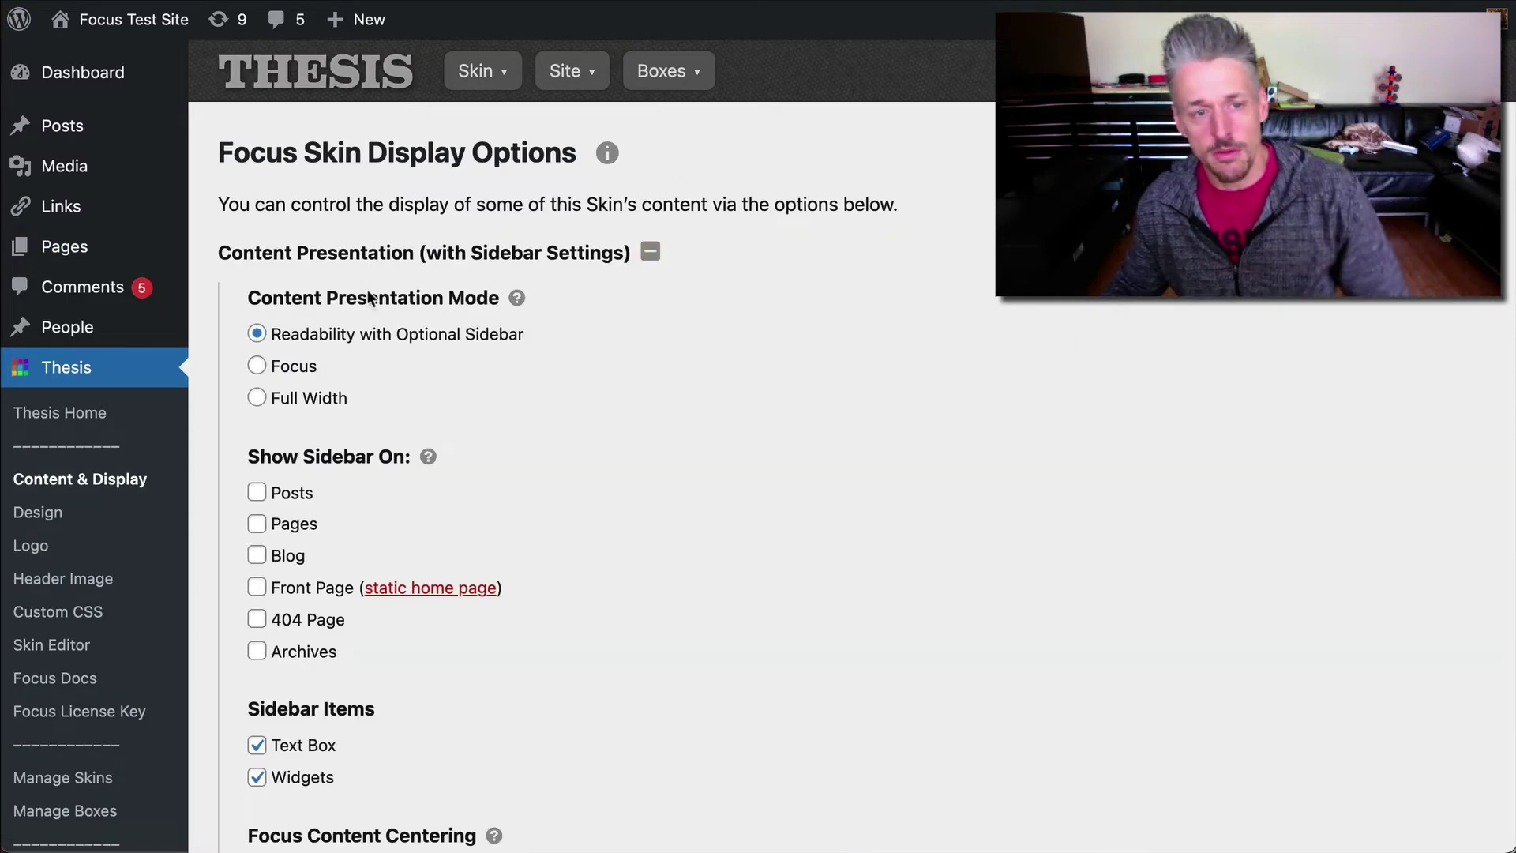
pyautogui.click(308, 368)
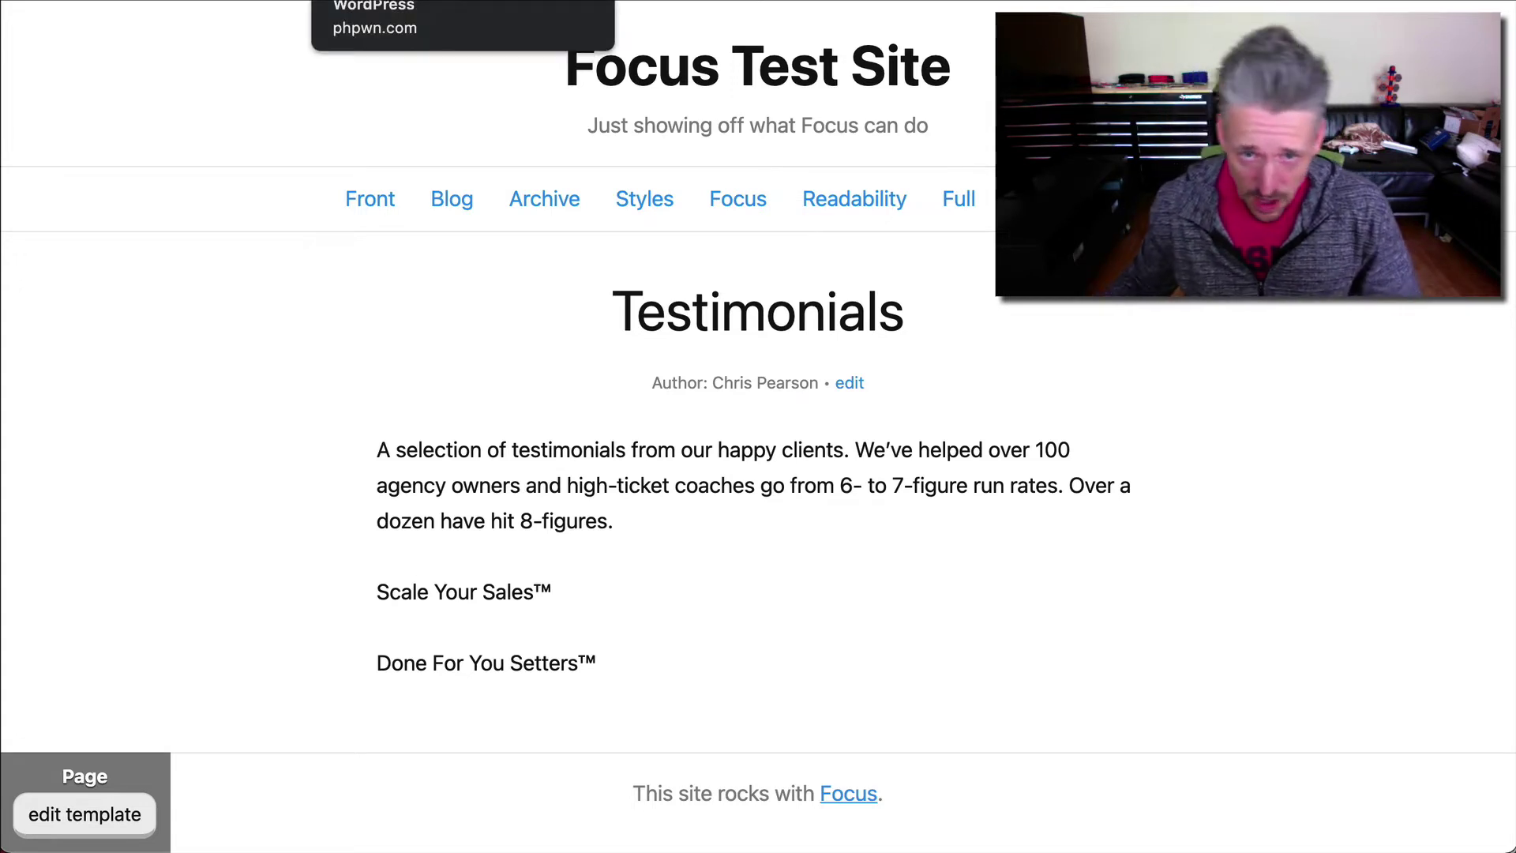
# Select and then deselect the Testimonials intro paragraph text.
pyautogui.moveTo(382, 429); pyautogui.dragTo(508, 513)
pyautogui.click(517, 421)
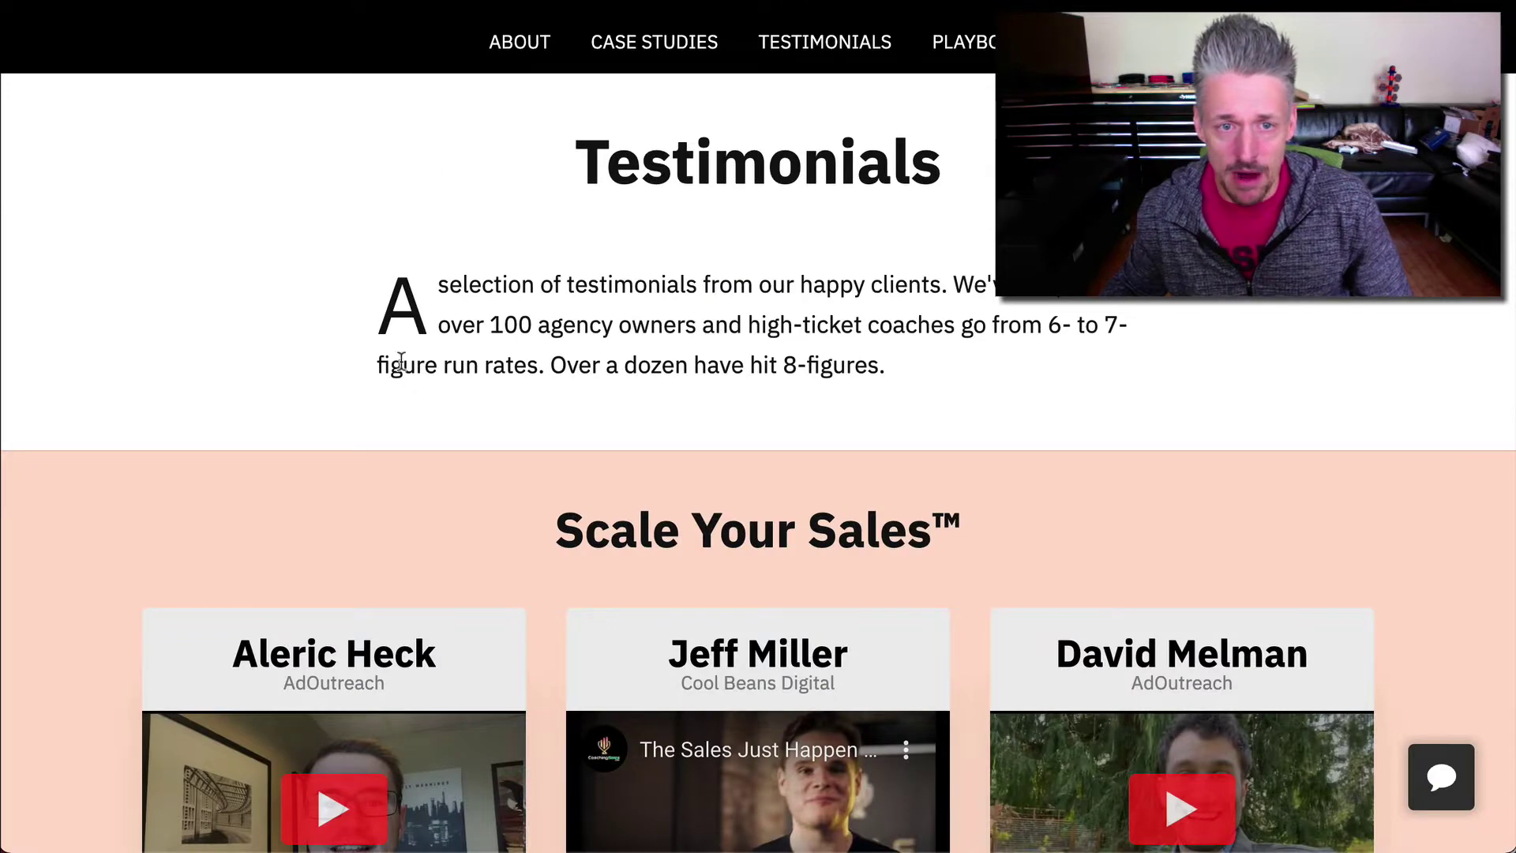
pyautogui.tripleClick(402, 298)
pyautogui.click(402, 320)
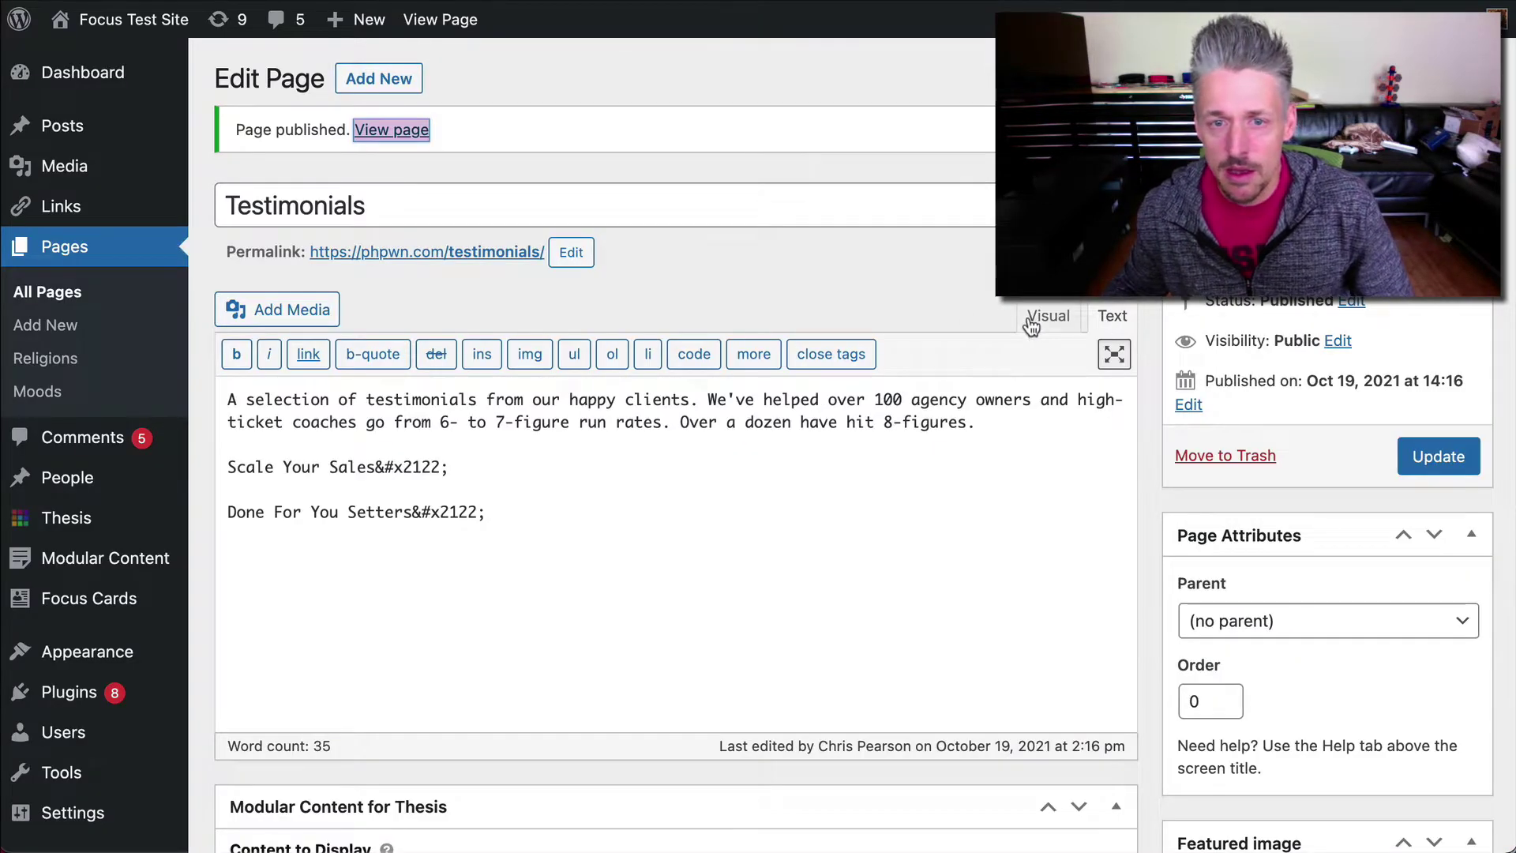
# Apply the Focus Drop Cap content style to the intro's opening letter A.
pyautogui.click(1026, 316)
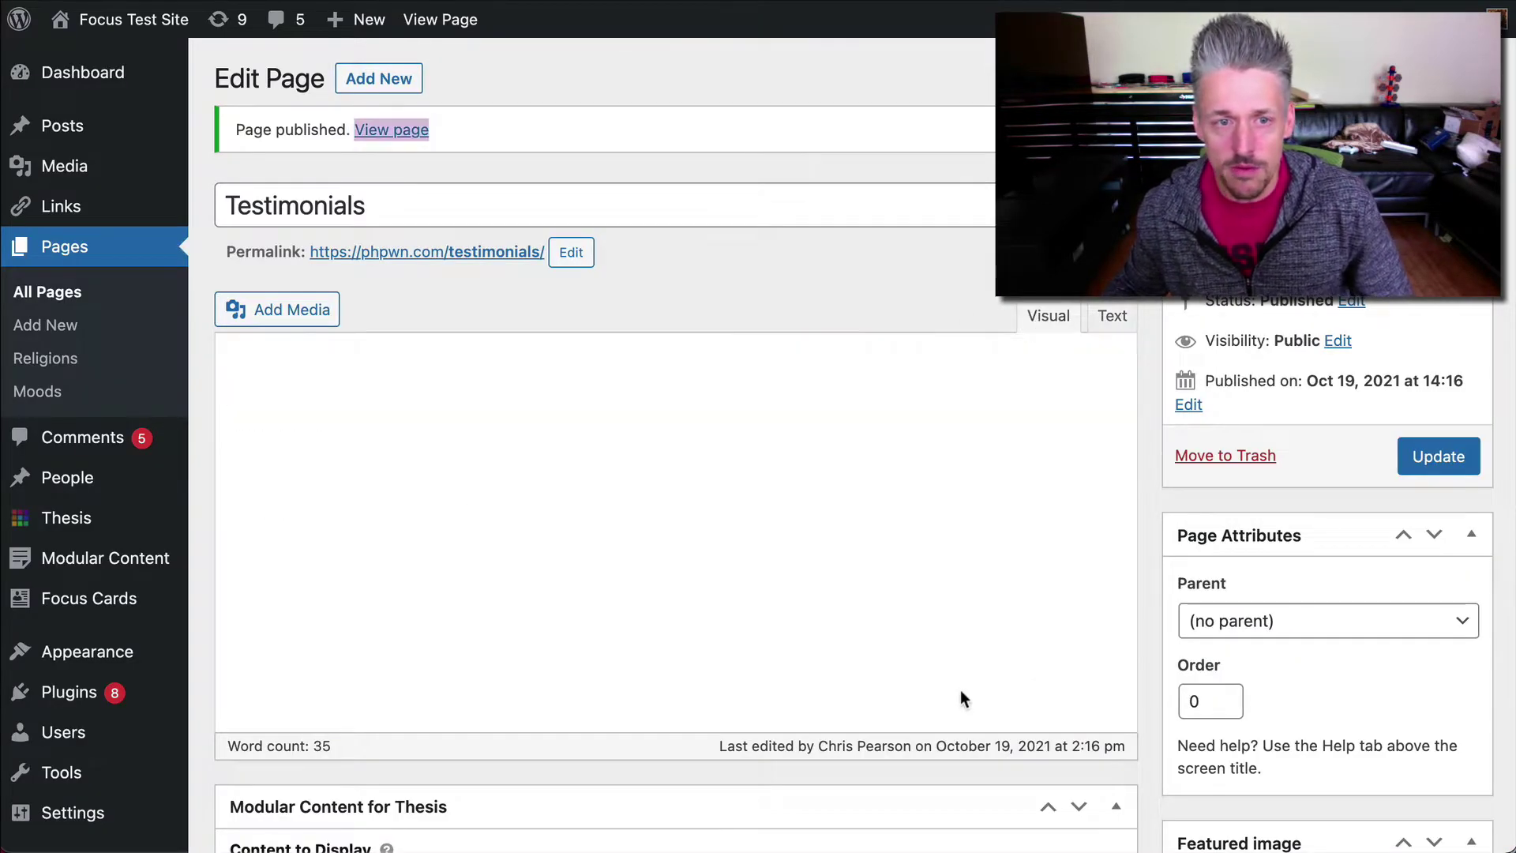
pyautogui.hotkey('shift', 'Left')
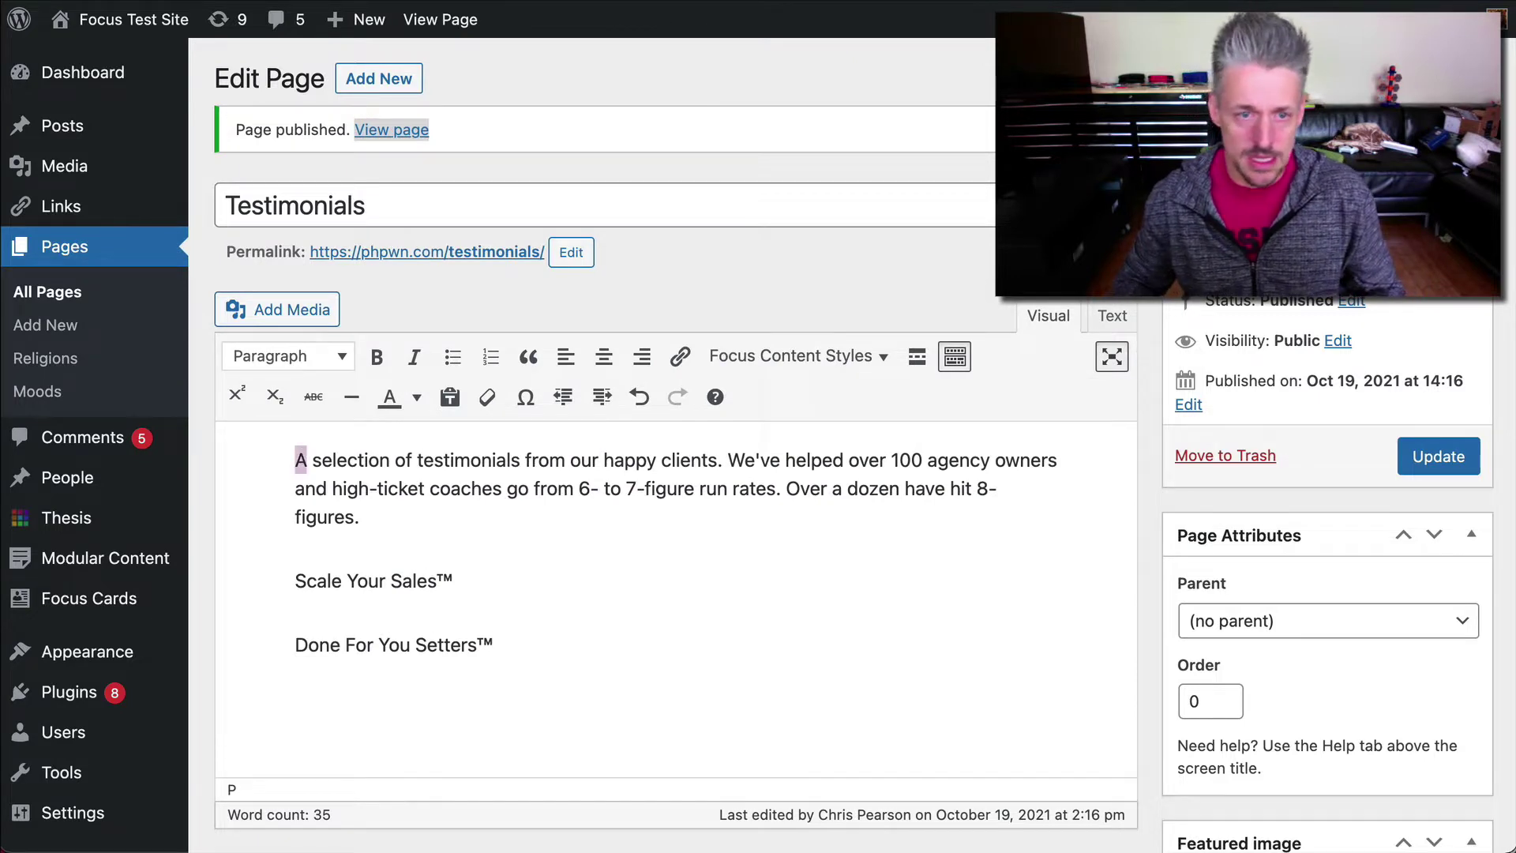
pyautogui.click(782, 356)
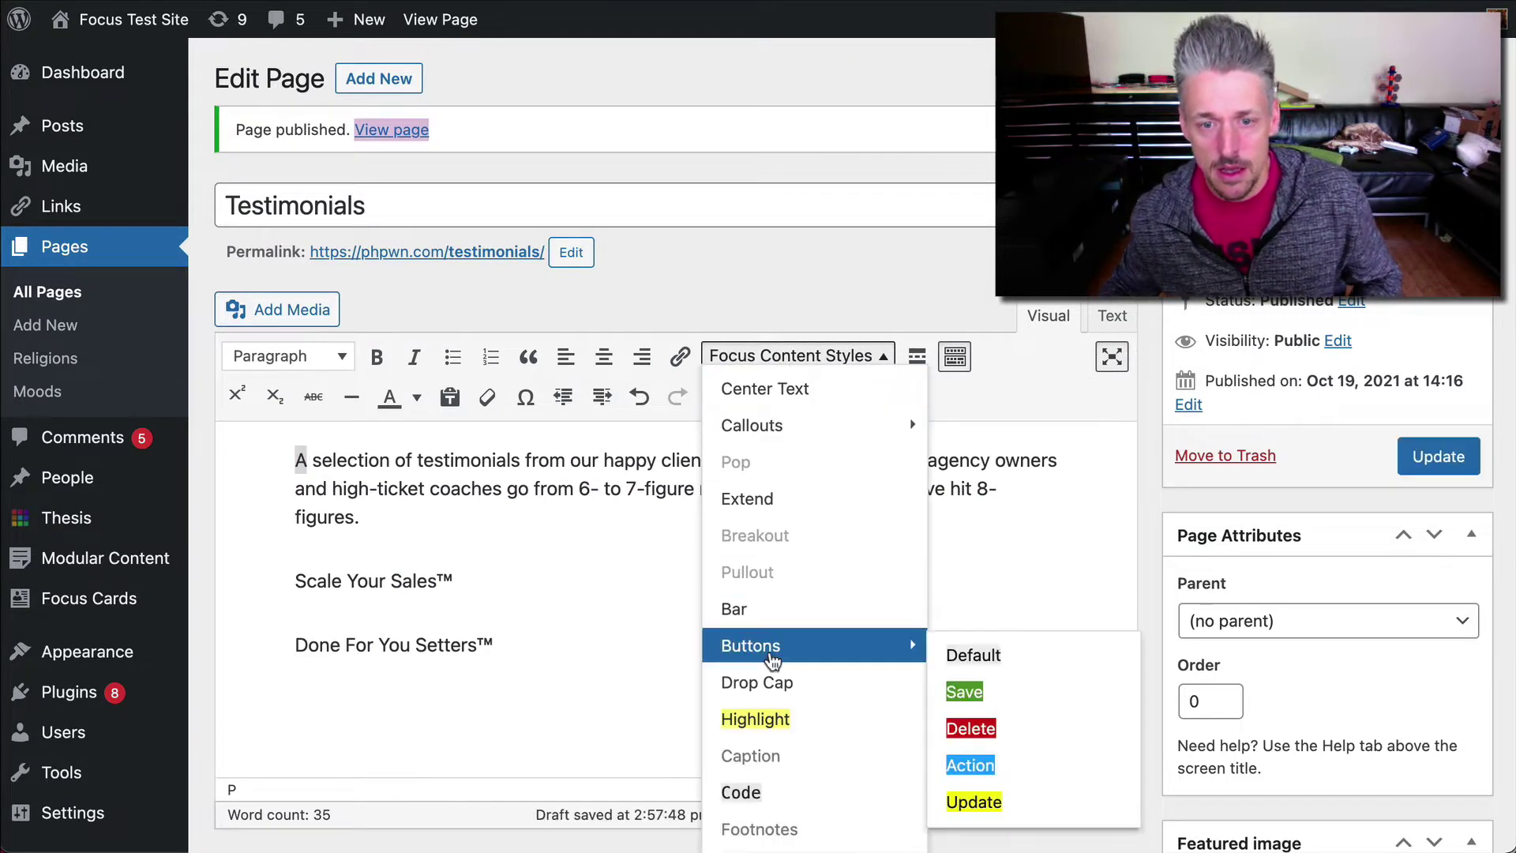
pyautogui.click(774, 683)
pyautogui.click(669, 511)
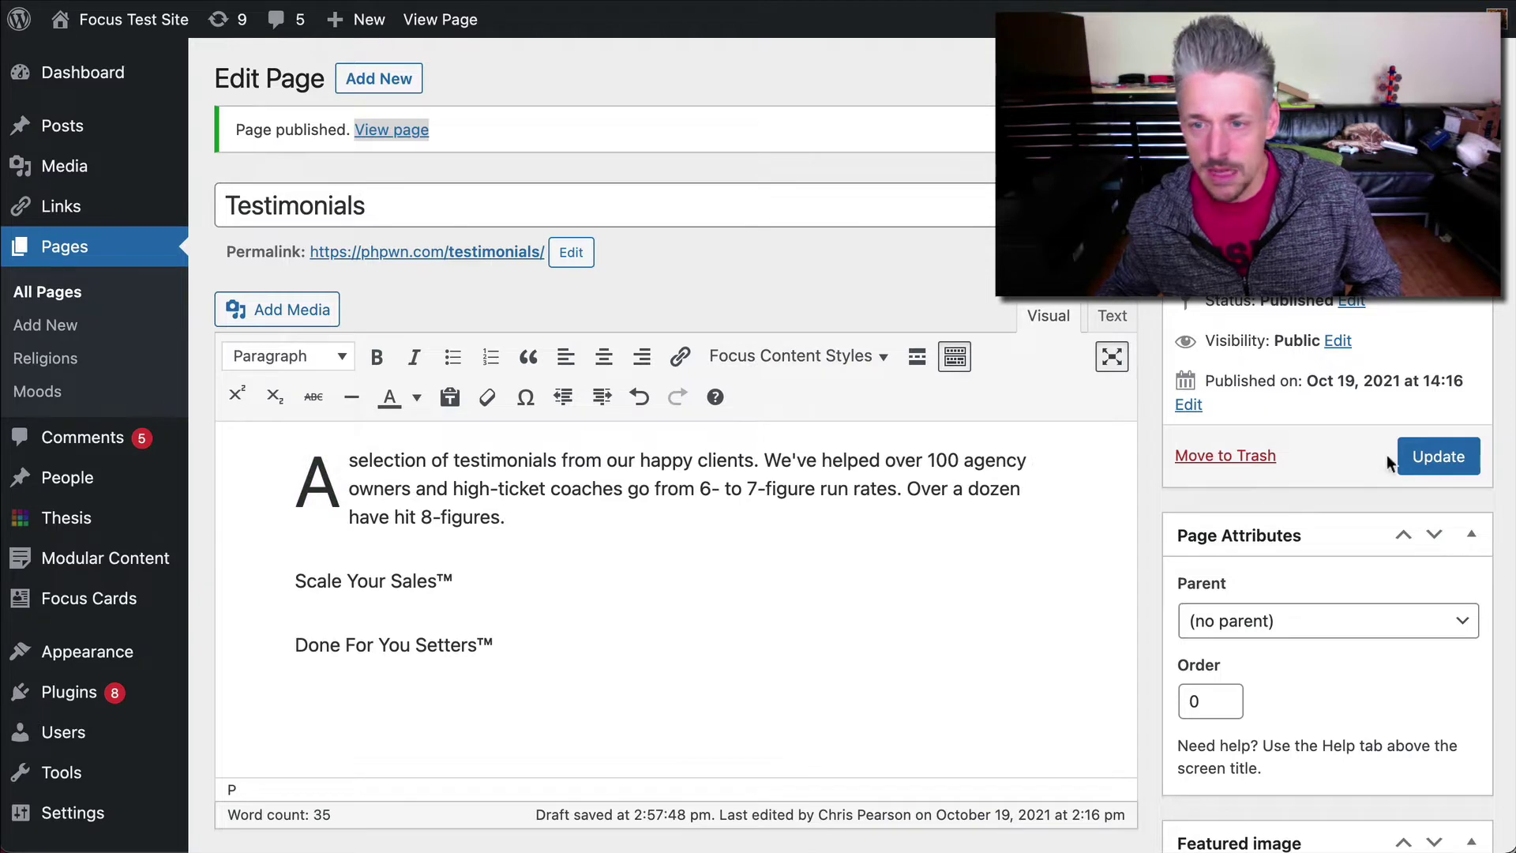
# Update the published Testimonials page and scroll through the result.
pyautogui.click(1426, 457)
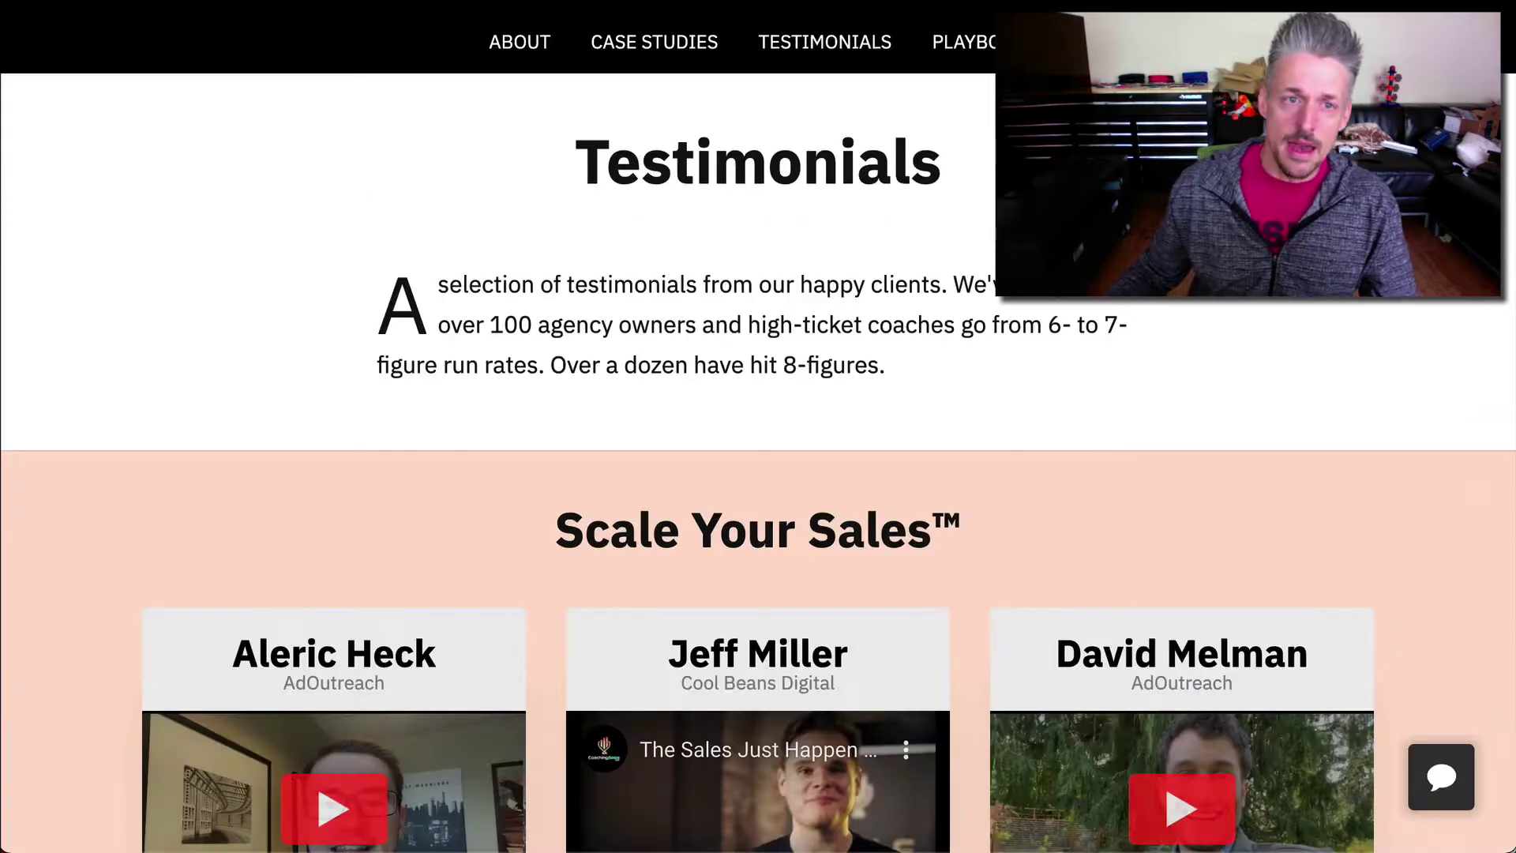
pyautogui.scroll(-5, 928, 612)
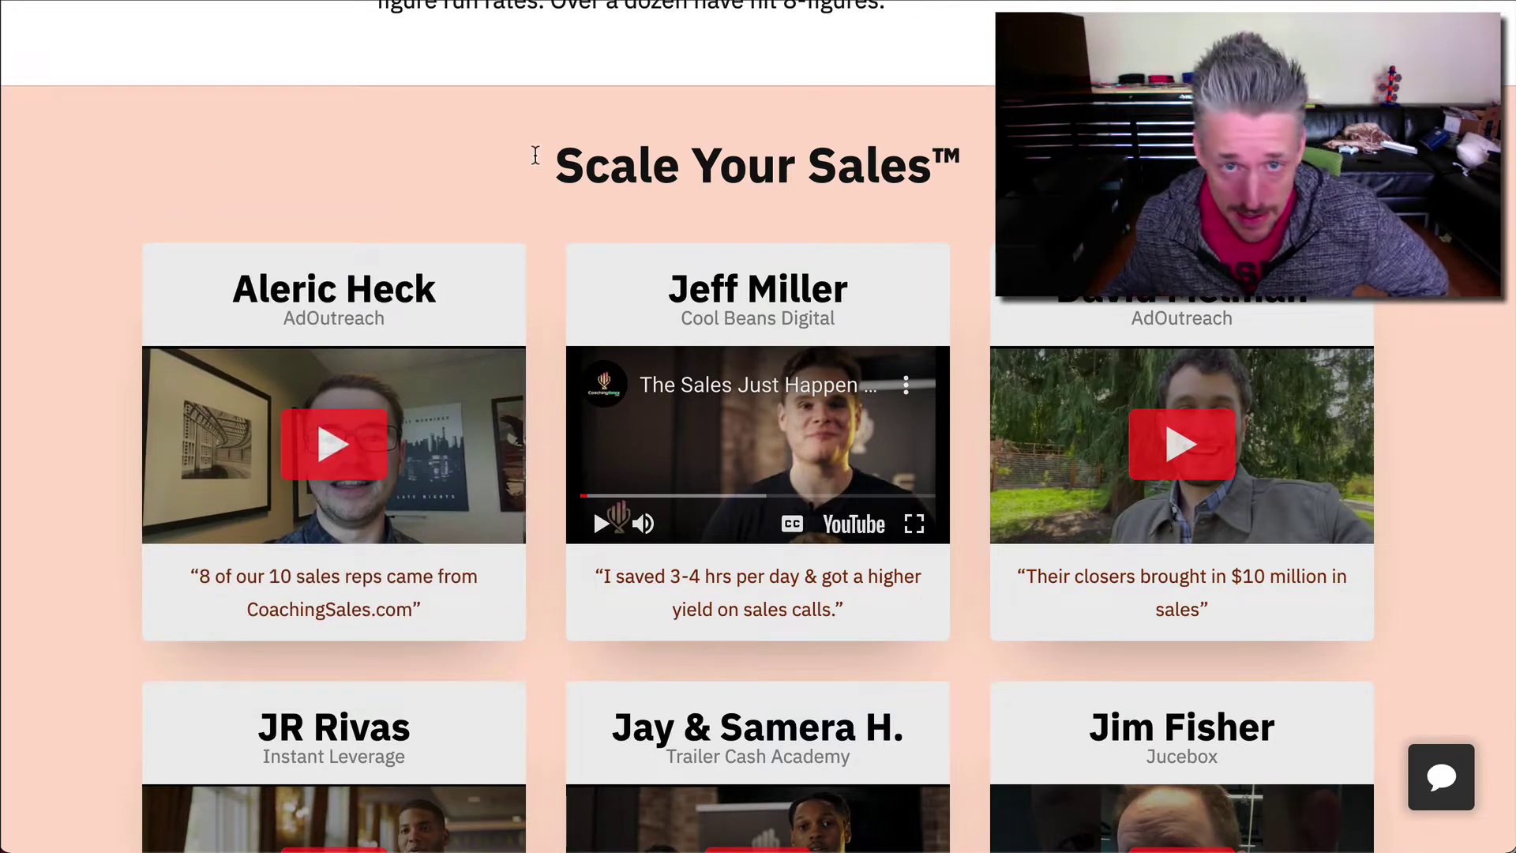
pyautogui.scroll(-8, 784, 300)
# Make the Scale Your Sales™ line a Heading 2.
pyautogui.scroll(15, 780, 308)
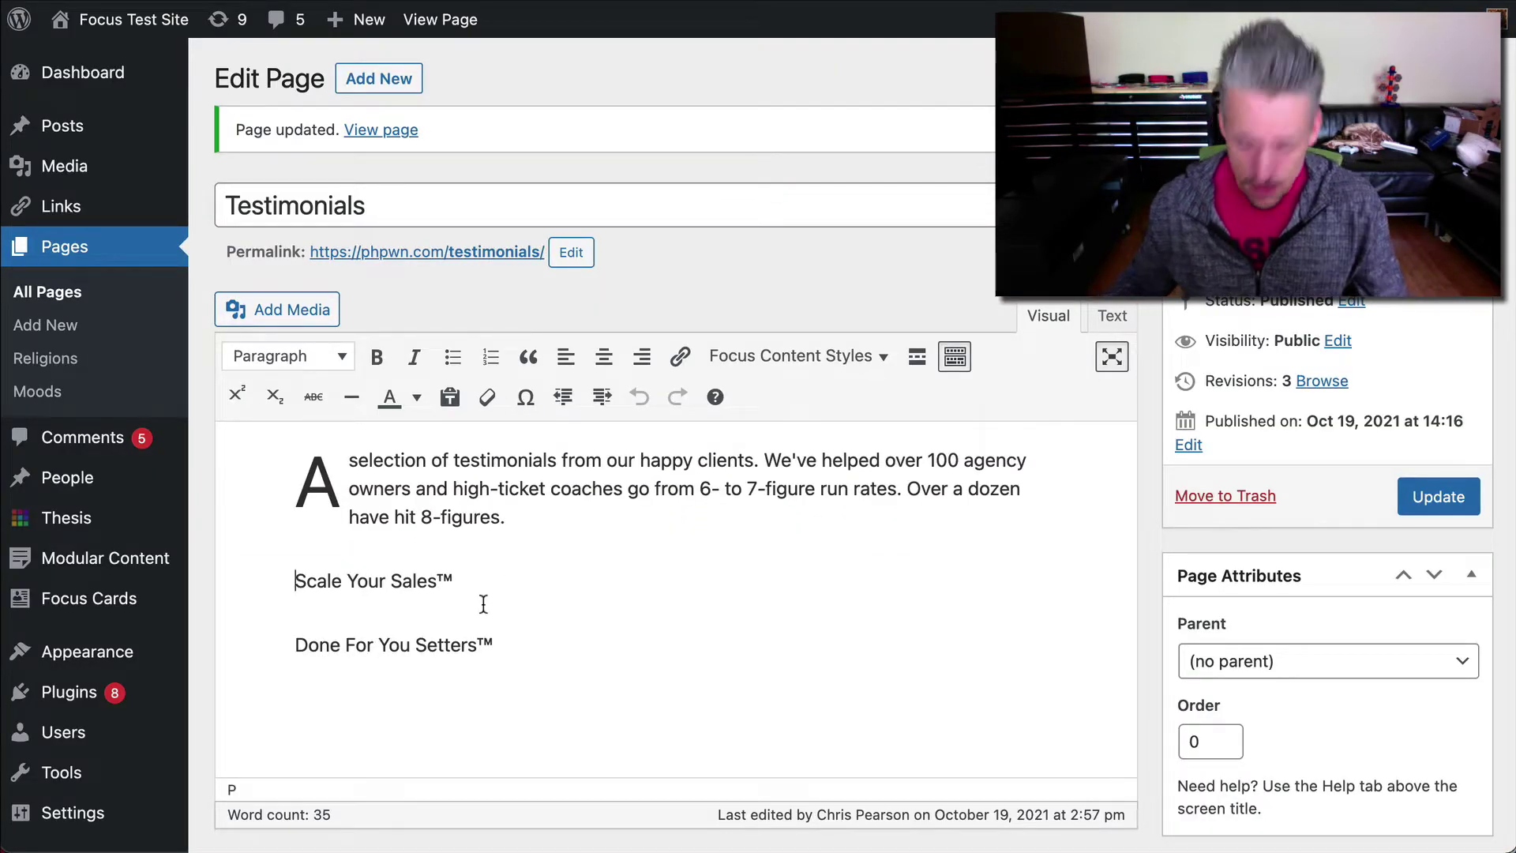
pyautogui.moveTo(296, 581); pyautogui.dragTo(454, 581)
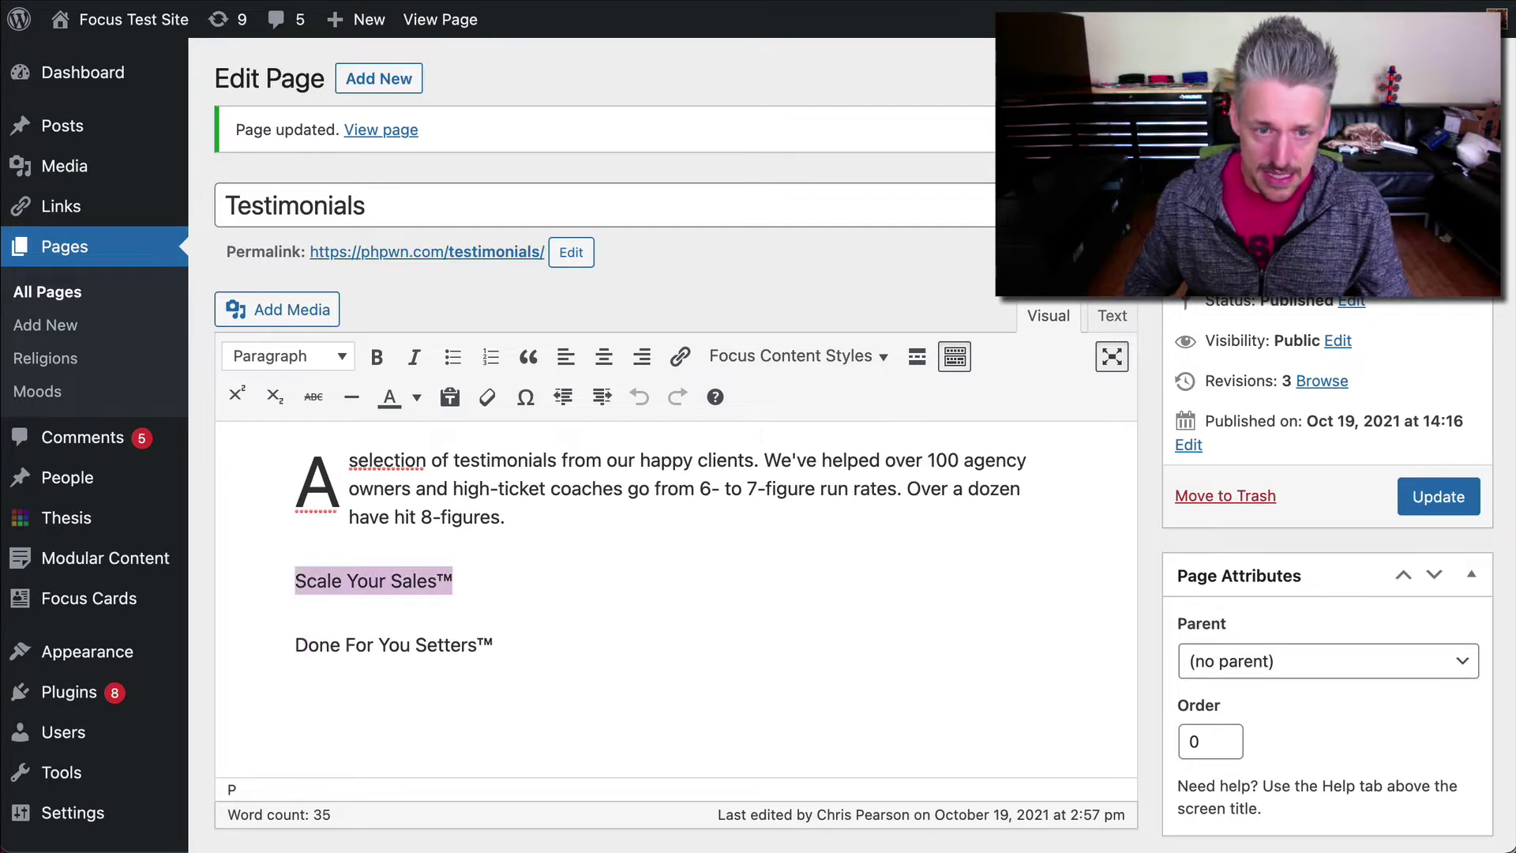
pyautogui.click(306, 355)
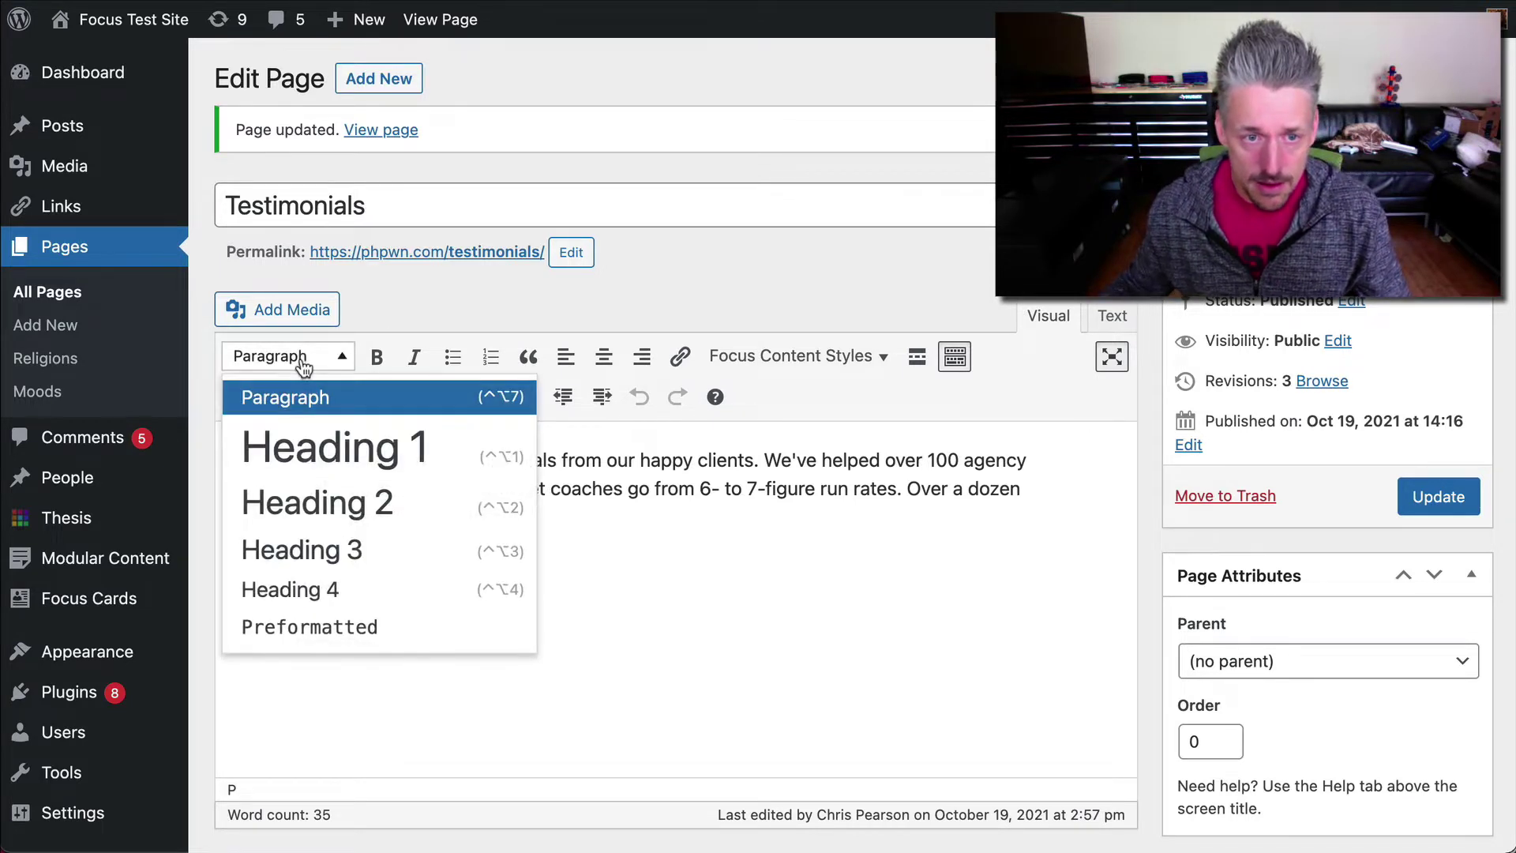
pyautogui.click(316, 488)
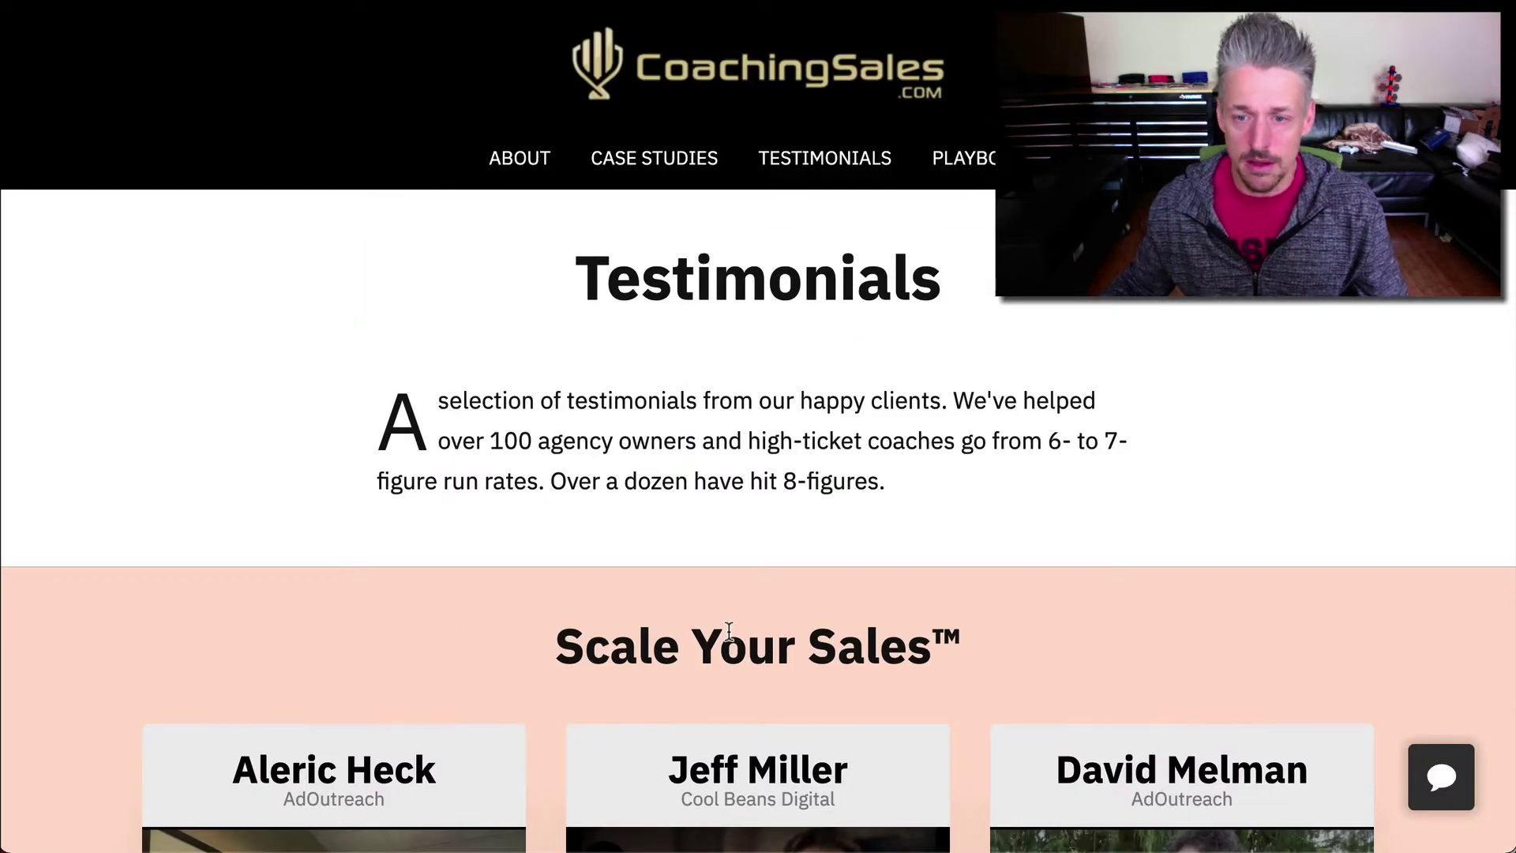
# Add the opening [bleed style="salmon"] shortcode in a new paragraph after the intro.
pyautogui.scroll(-3, 729, 631)
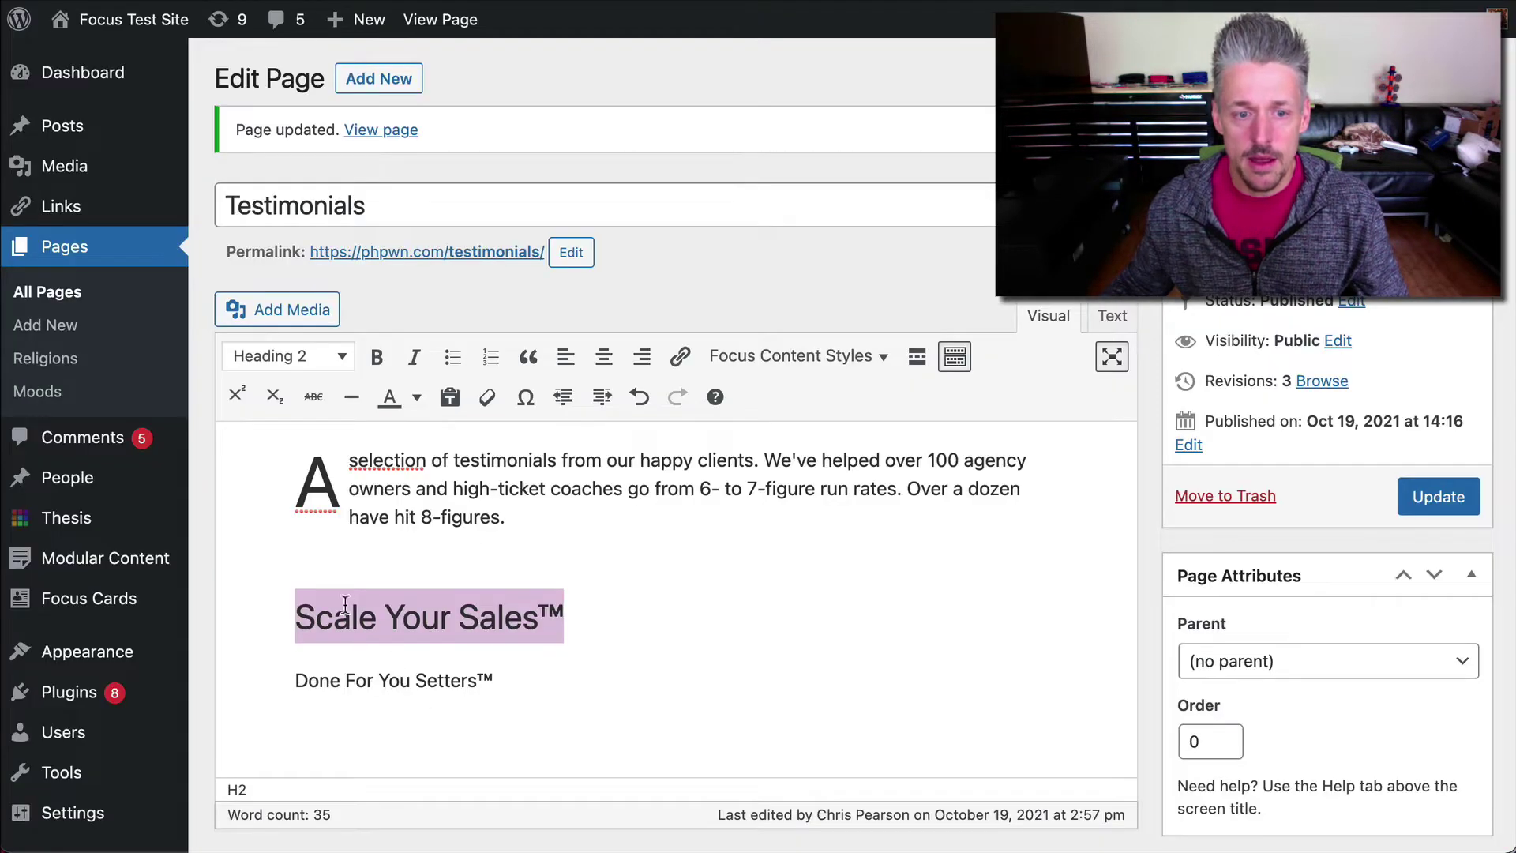
pyautogui.press('Left')
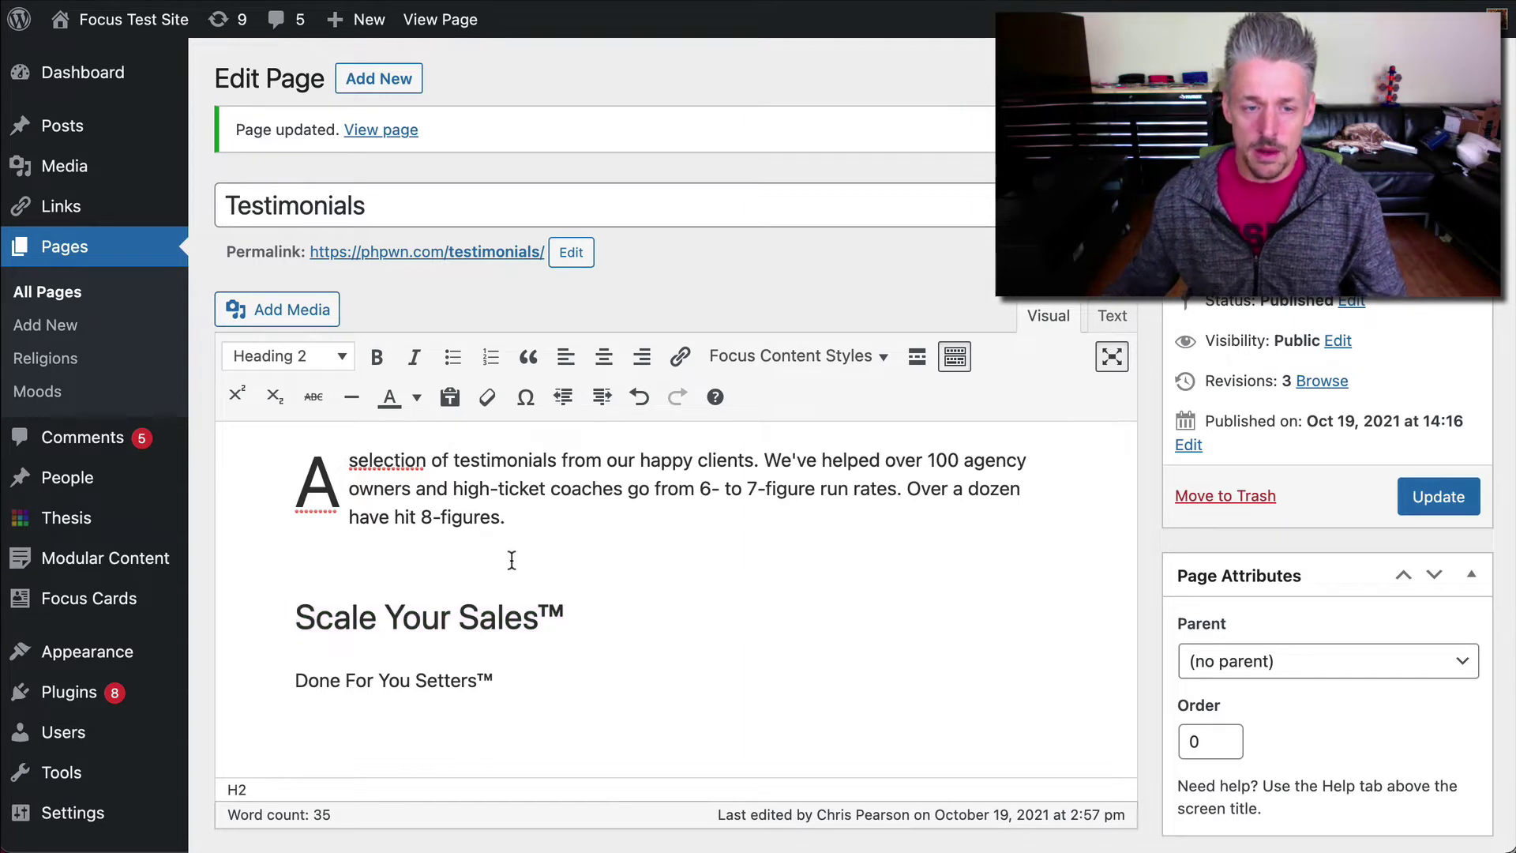
pyautogui.click(1021, 488)
pyautogui.click(342, 617)
pyautogui.click(1021, 489)
pyautogui.press('Return')
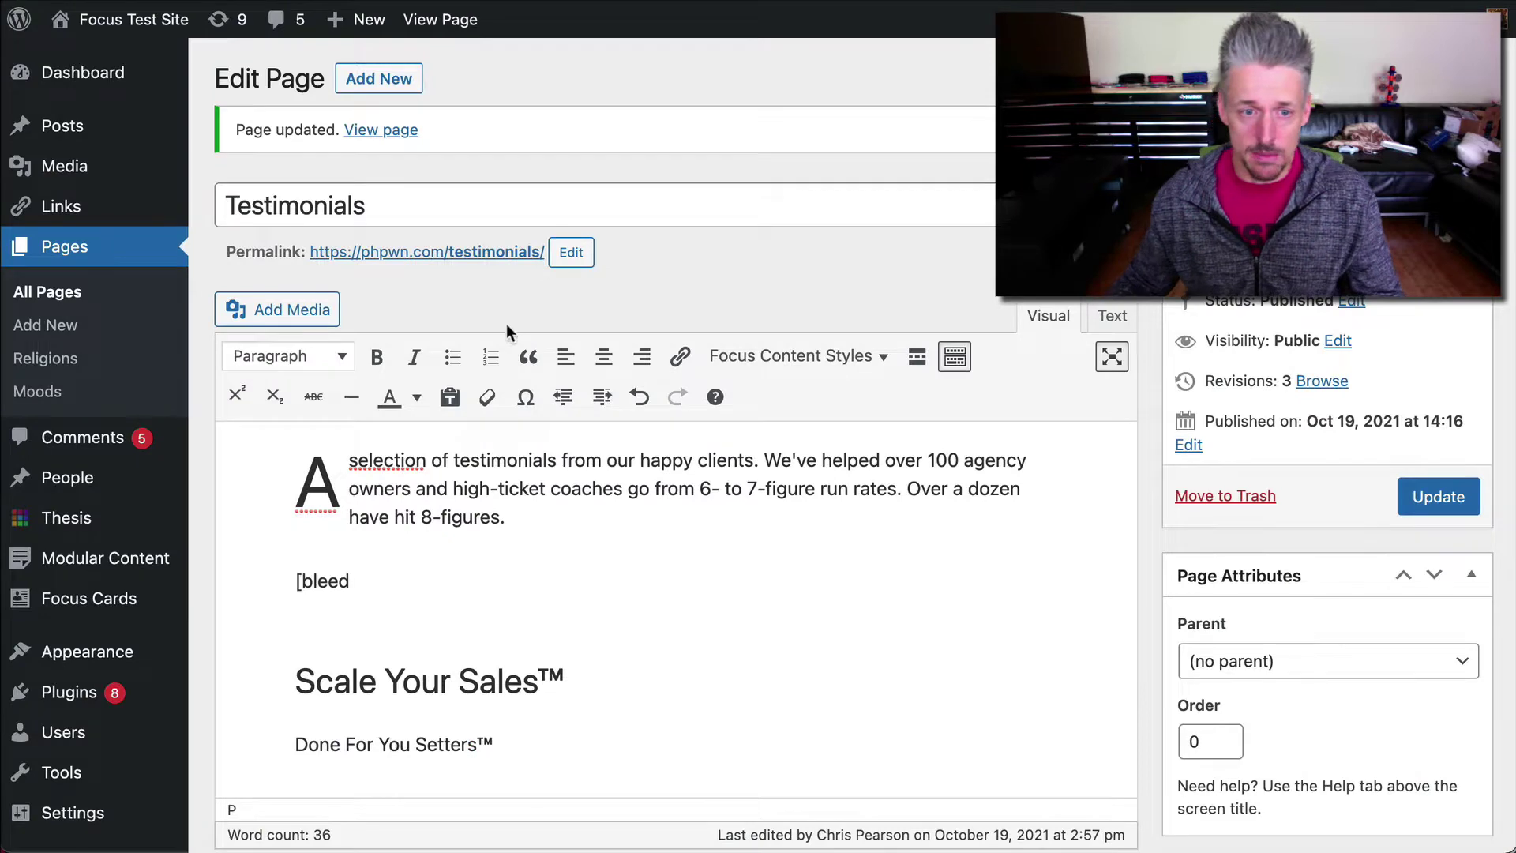
pyautogui.write('style="salmon"')
# Add the closing [/bleed] shortcode below the Scale Your Sales™ heading.
pyautogui.press('Down')
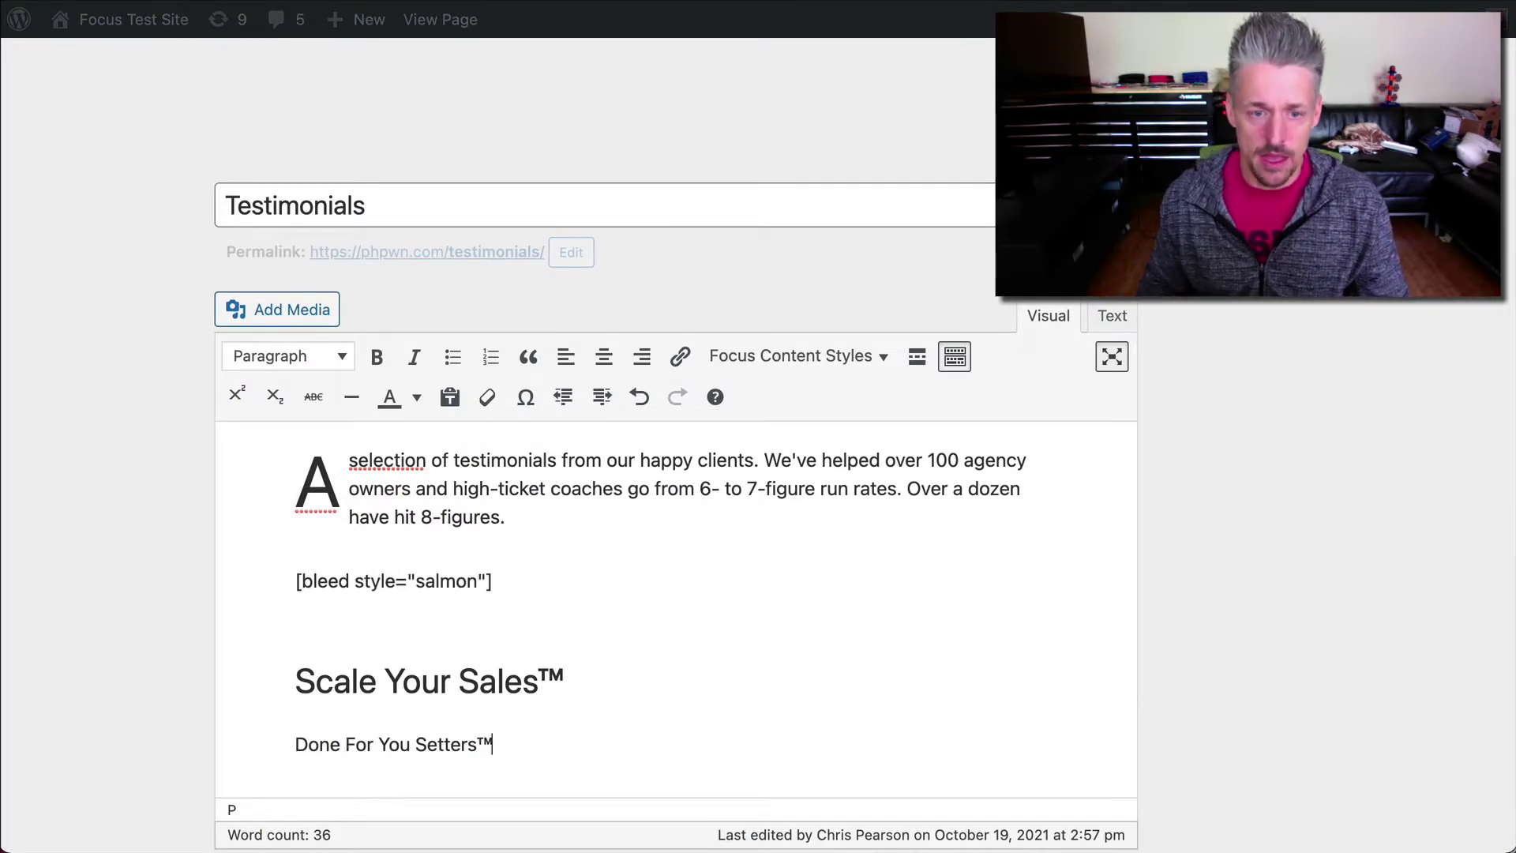
pyautogui.press('Down')
pyautogui.press('Up')
pyautogui.press('Down')
pyautogui.press('Left')
pyautogui.press('Left')
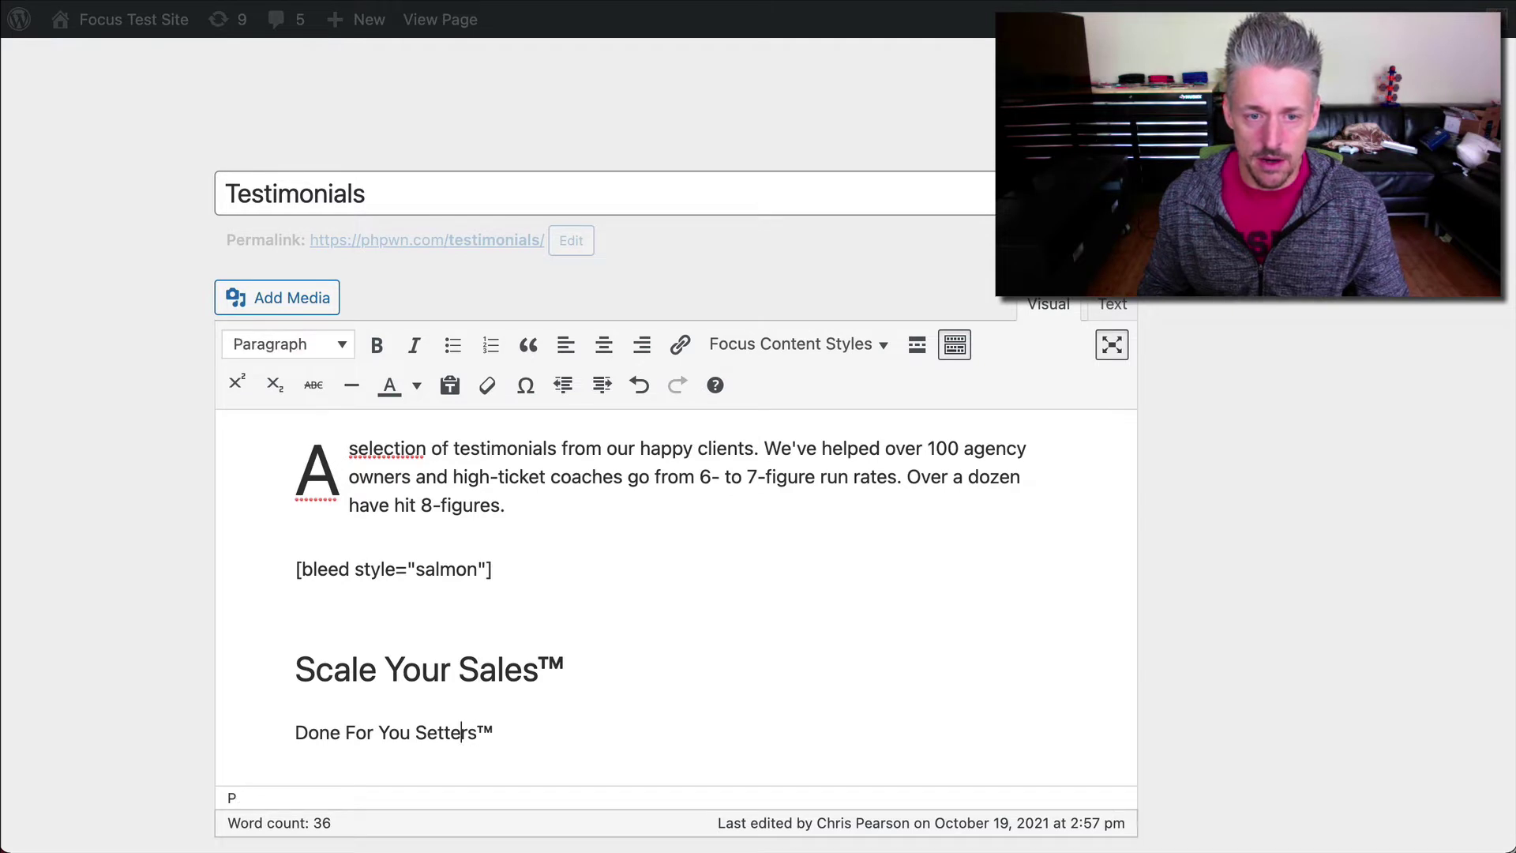
pyautogui.press('Up')
pyautogui.press('End')
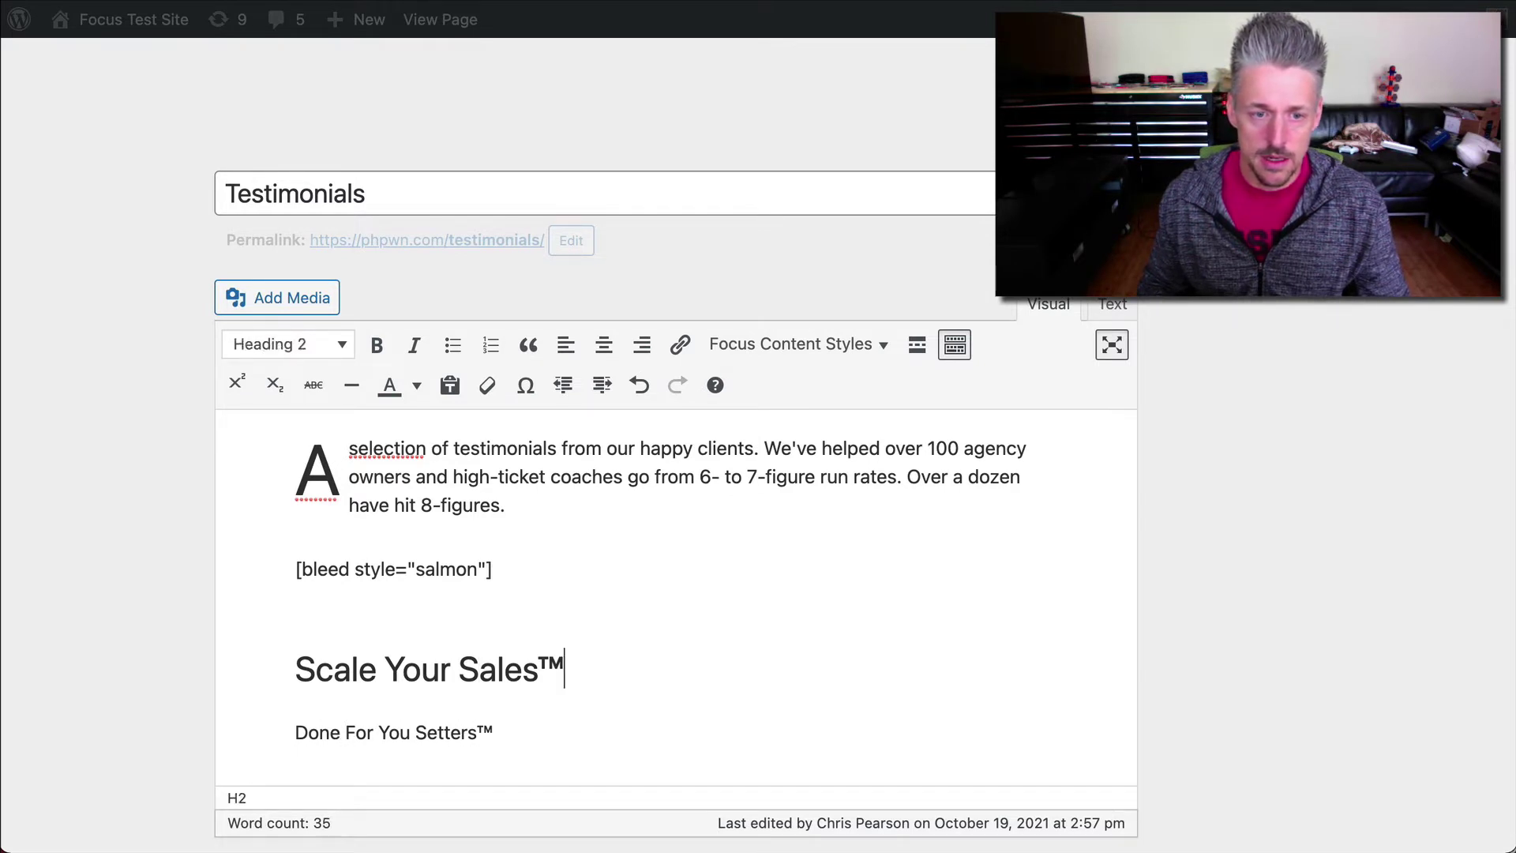
pyautogui.press('Return')
pyautogui.write('[/bleed]')
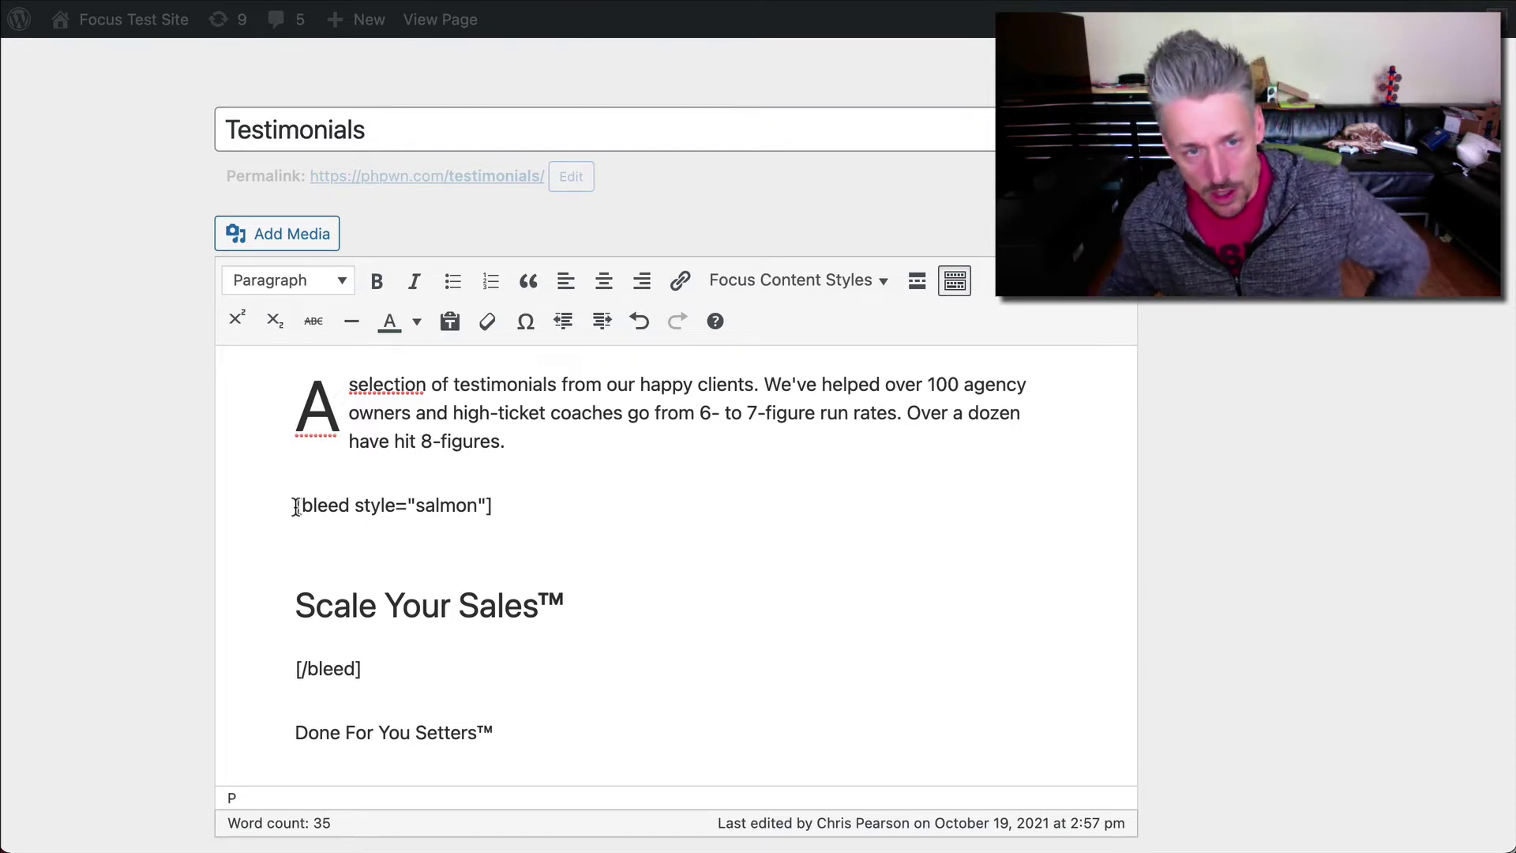
# Check the opening salmon shortcode and add an empty paragraph after [/bleed].
pyautogui.moveTo(299, 508); pyautogui.dragTo(496, 507)
pyautogui.click(493, 508)
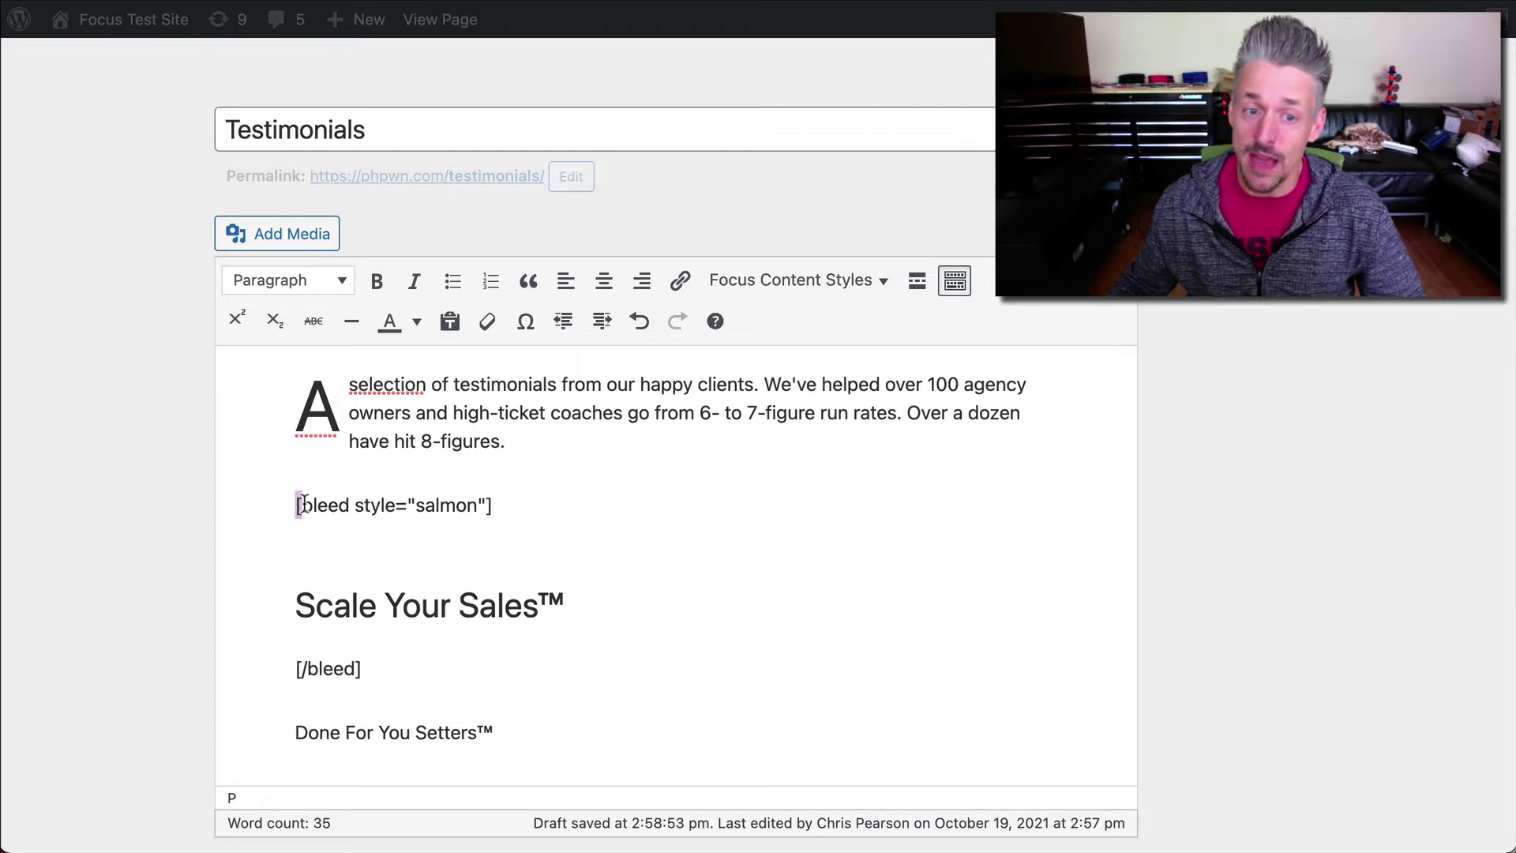
pyautogui.moveTo(297, 505); pyautogui.dragTo(489, 507)
pyautogui.click(299, 668)
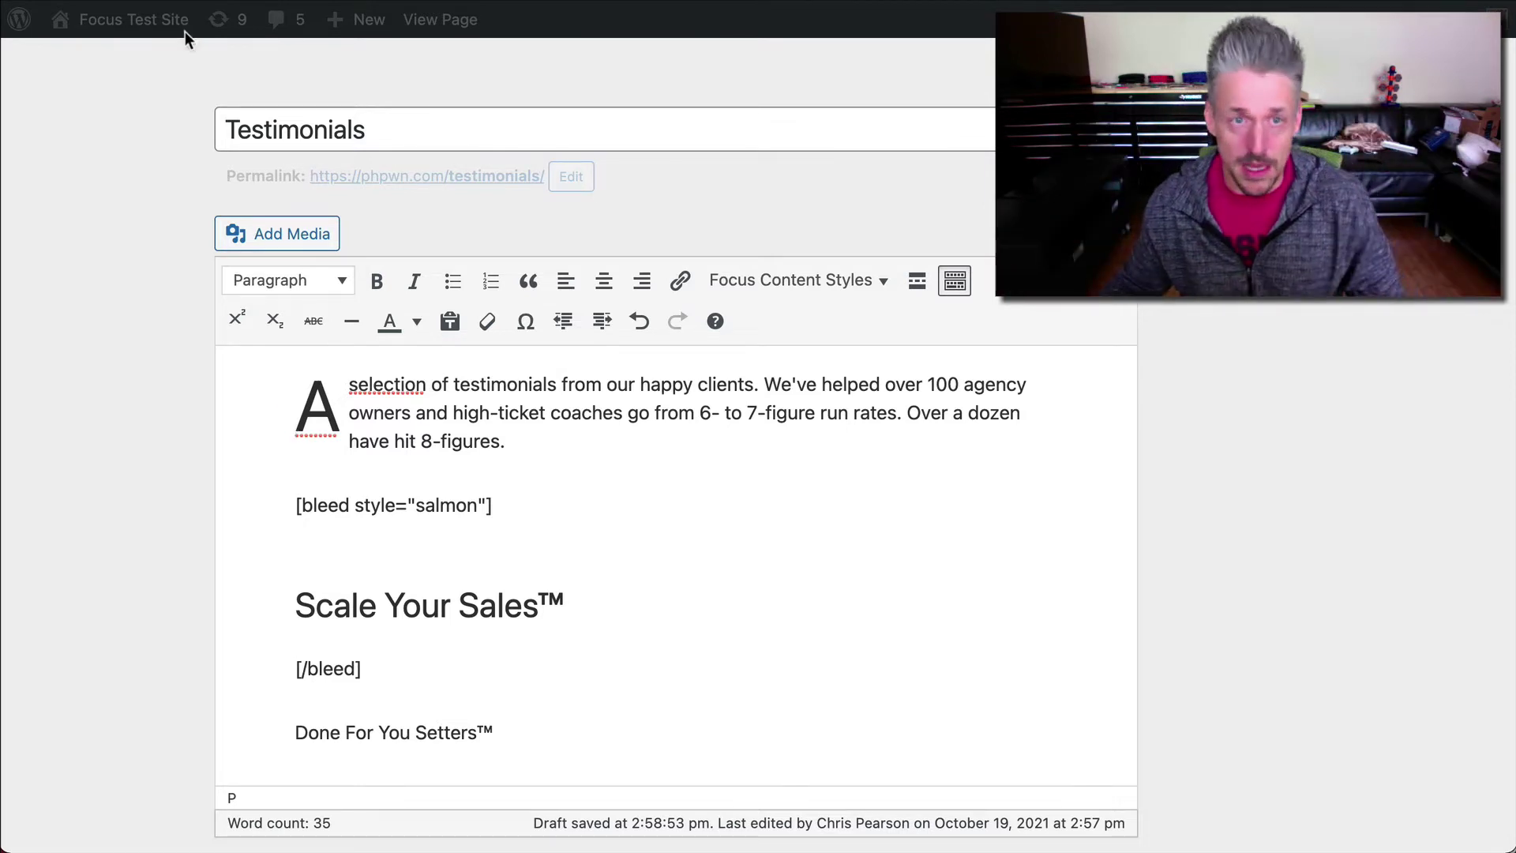
pyautogui.moveTo(203, 122)
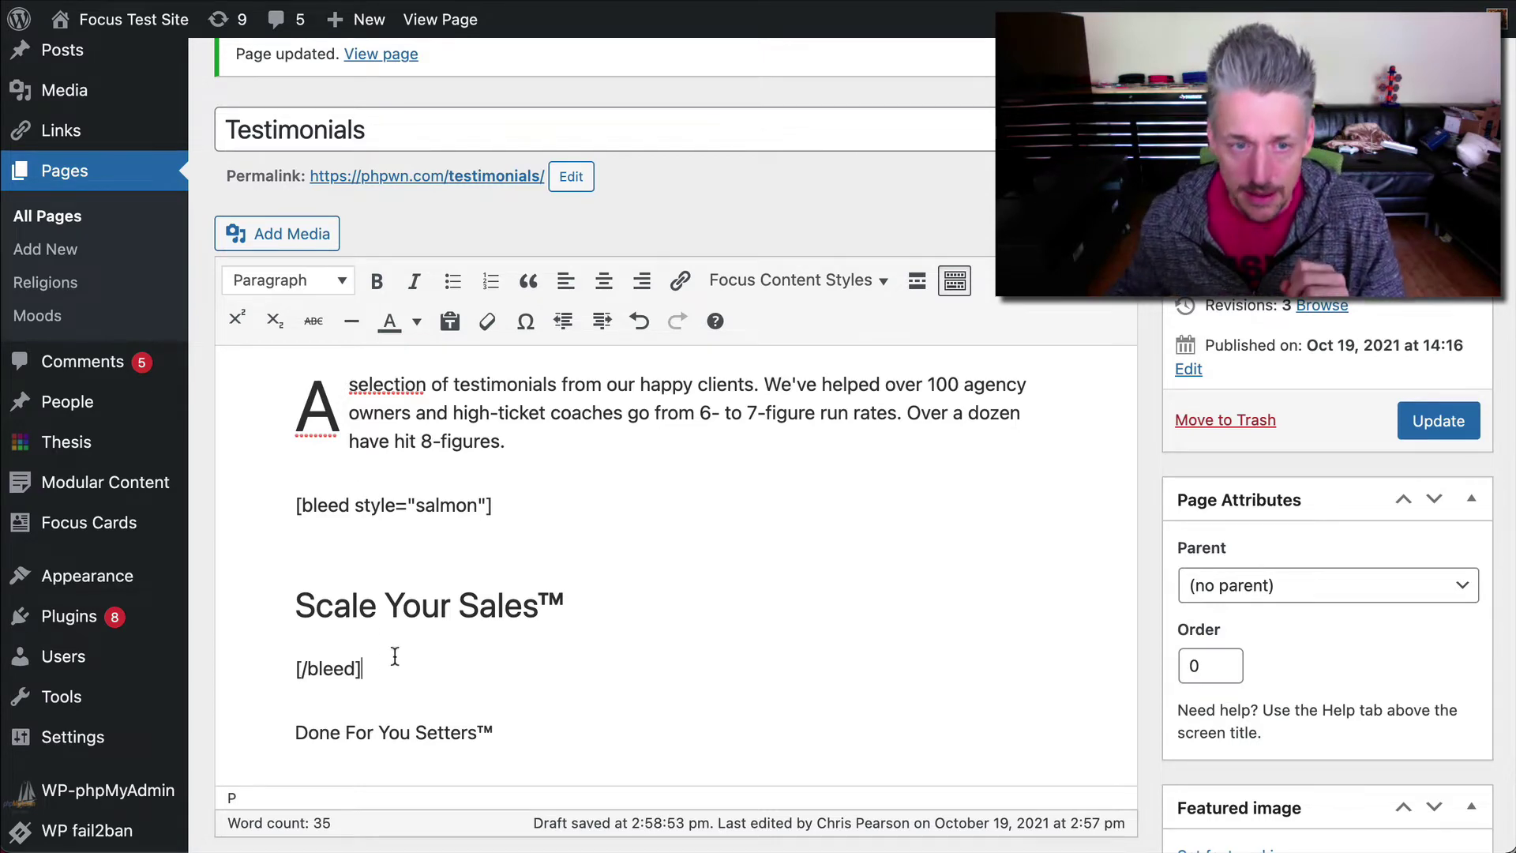
pyautogui.press('Return')
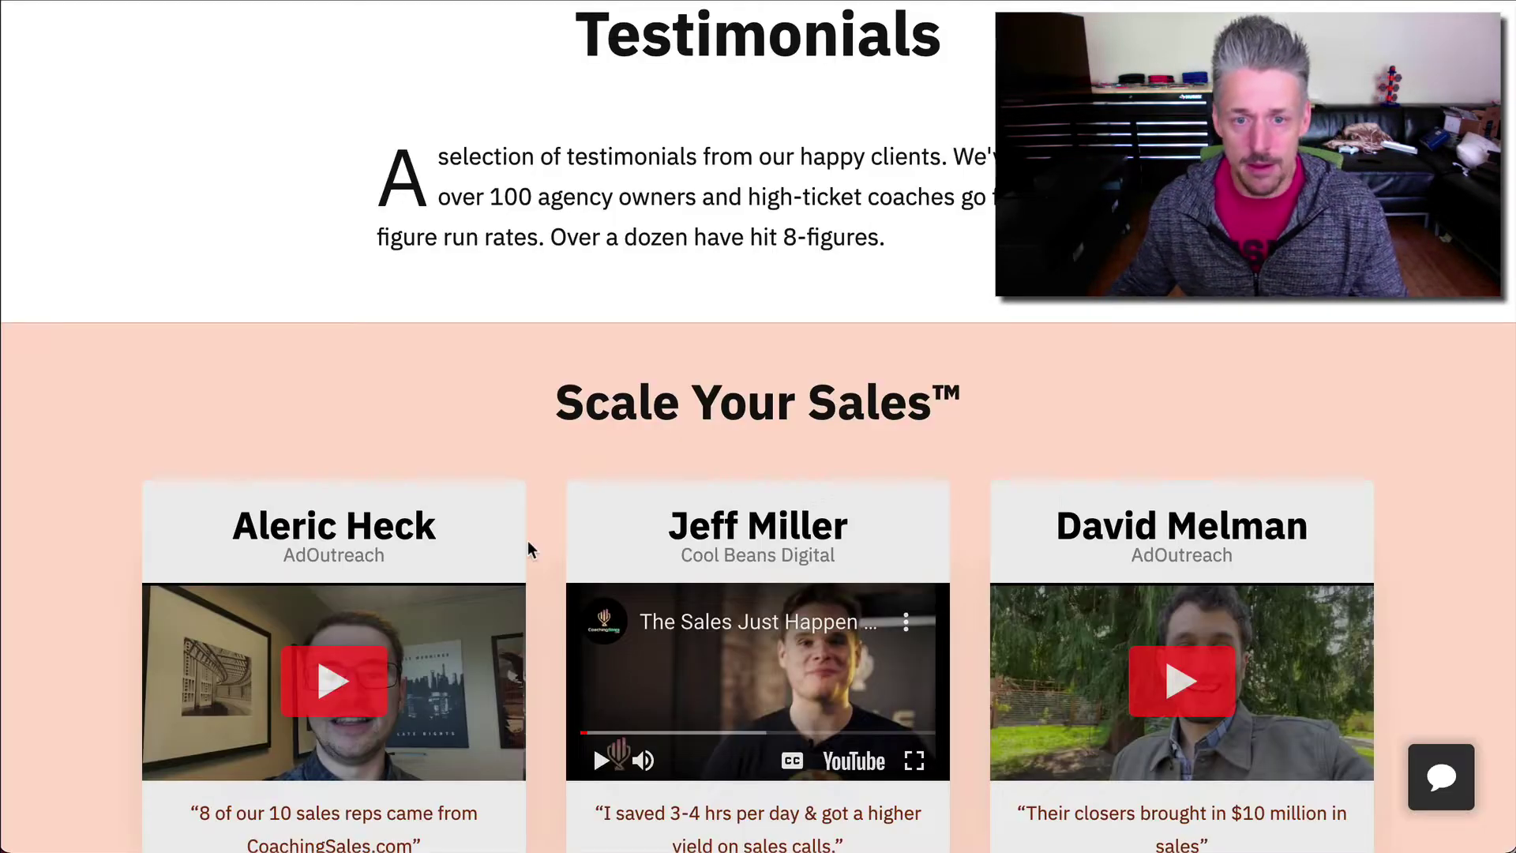
pyautogui.scroll(-10, 527, 540)
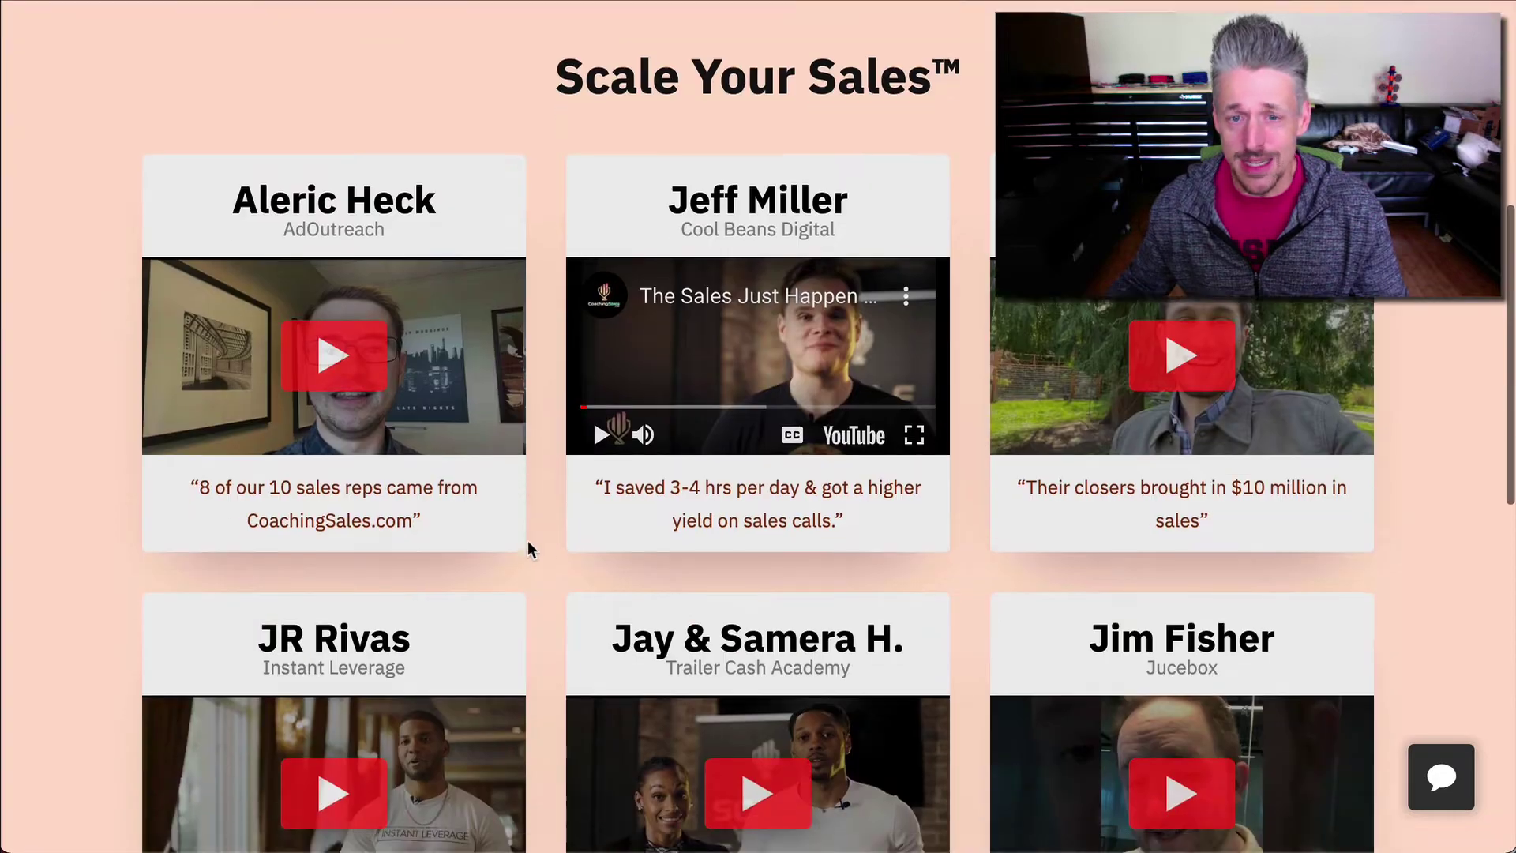
pyautogui.scroll(-4, 998, 441)
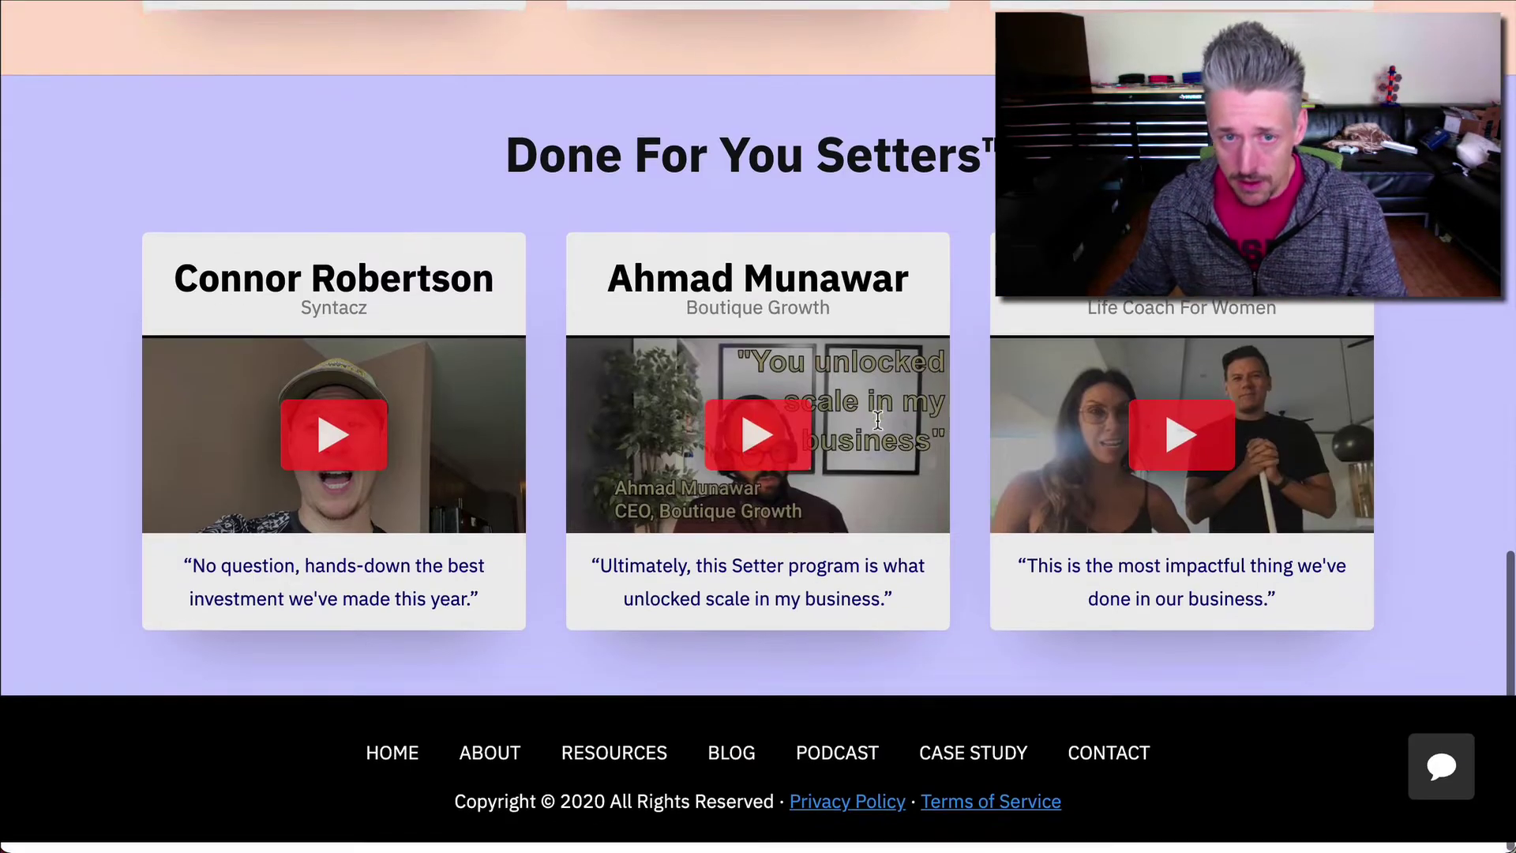
pyautogui.scroll(9, 881, 430)
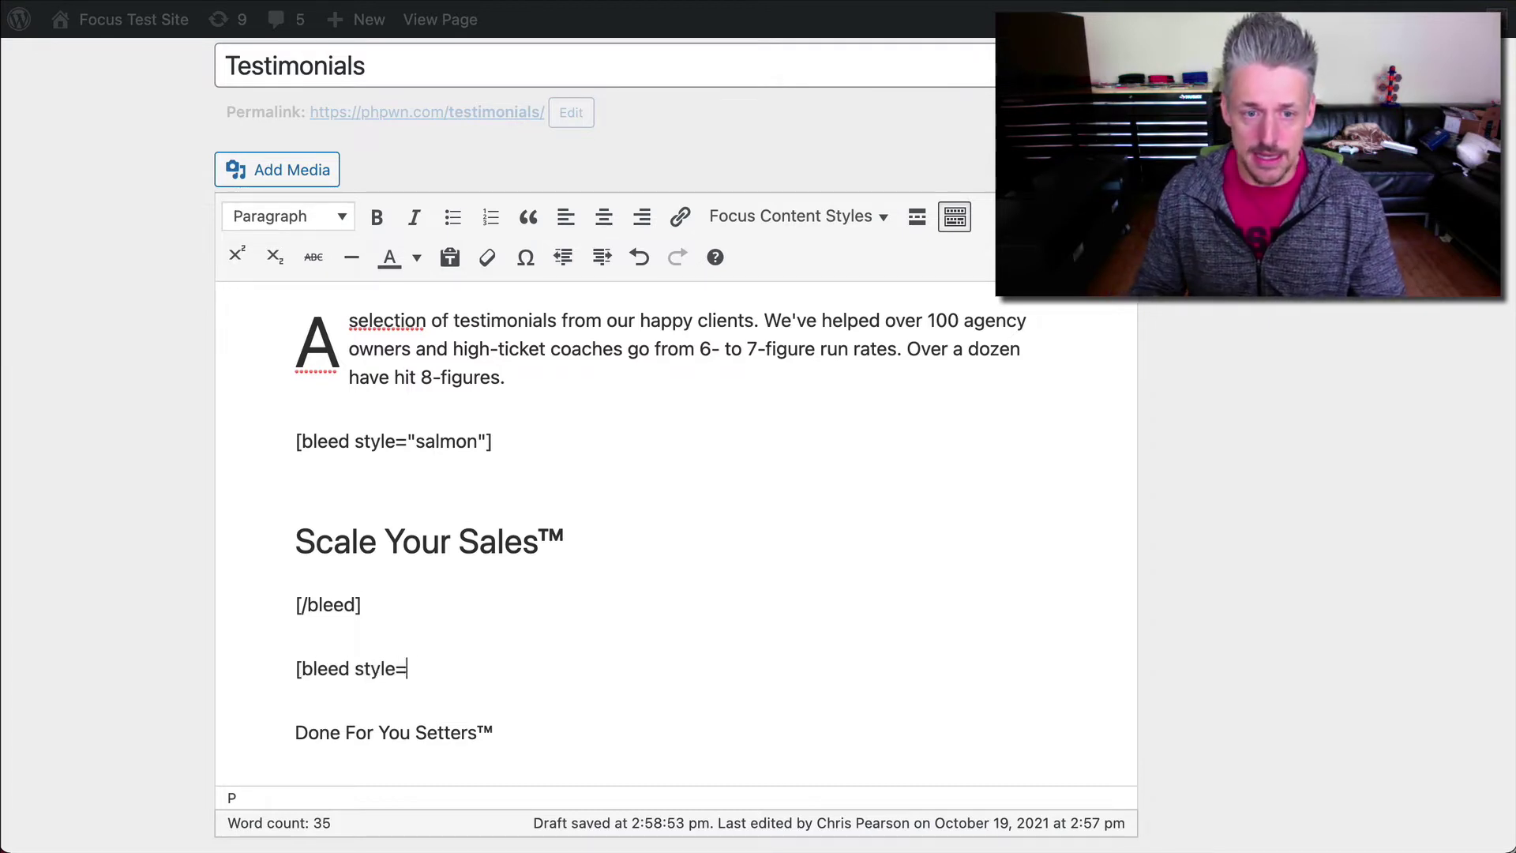
# Finish the lavender bleed shortcode around Done For You Setters™, fixing its spelling.
pyautogui.write('venda')
pyautogui.press('Left')
pyautogui.press('Left')
pyautogui.press('BackSpace')
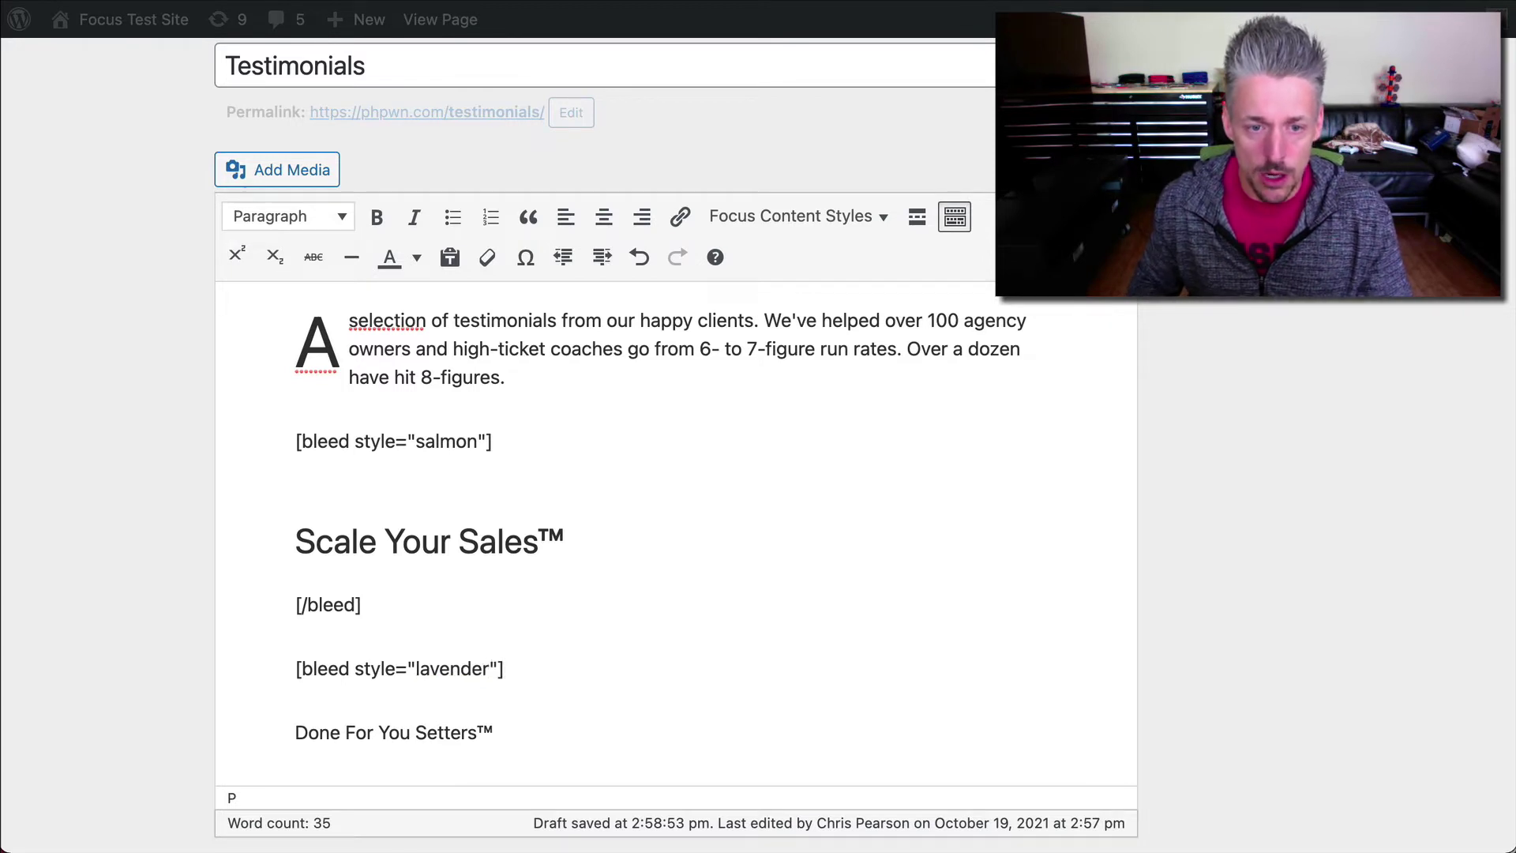
pyautogui.press('Return')
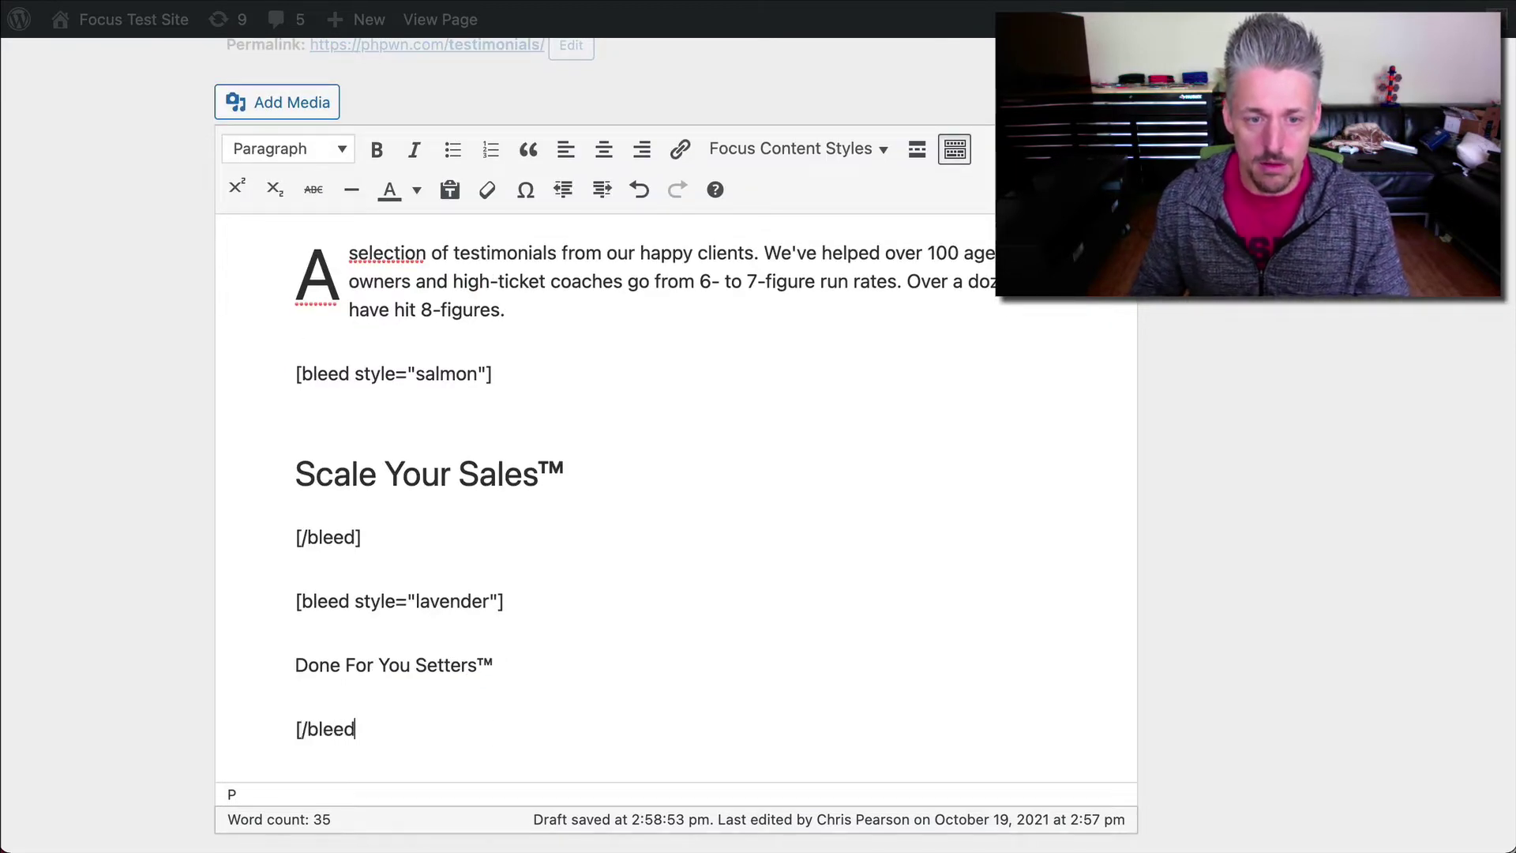
# Make the Done For You Setters™ line a Heading 2.
pyautogui.click(357, 729)
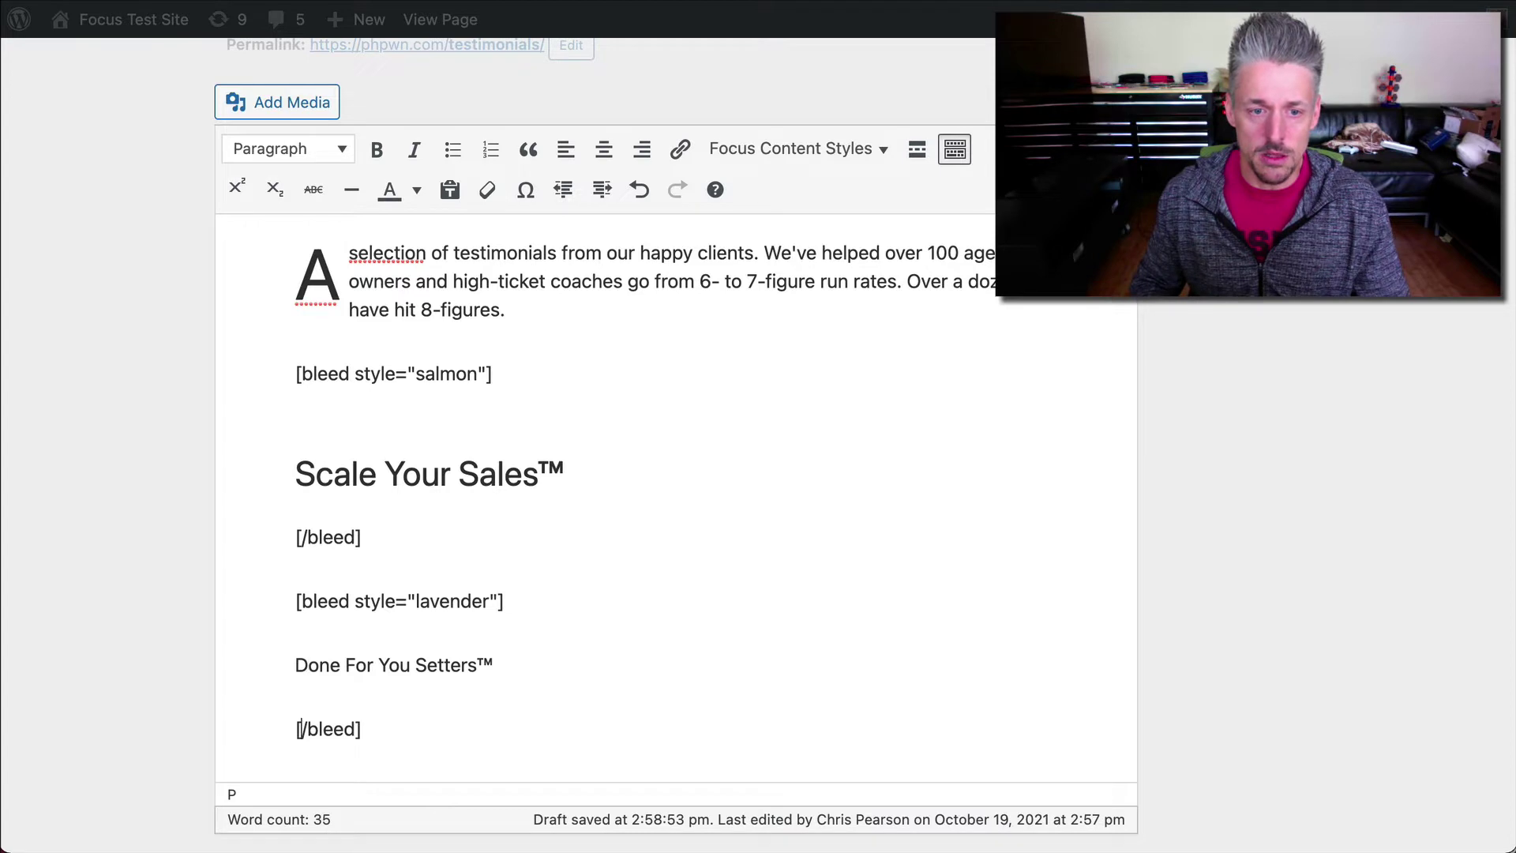
pyautogui.hotkey('shift', 'Up')
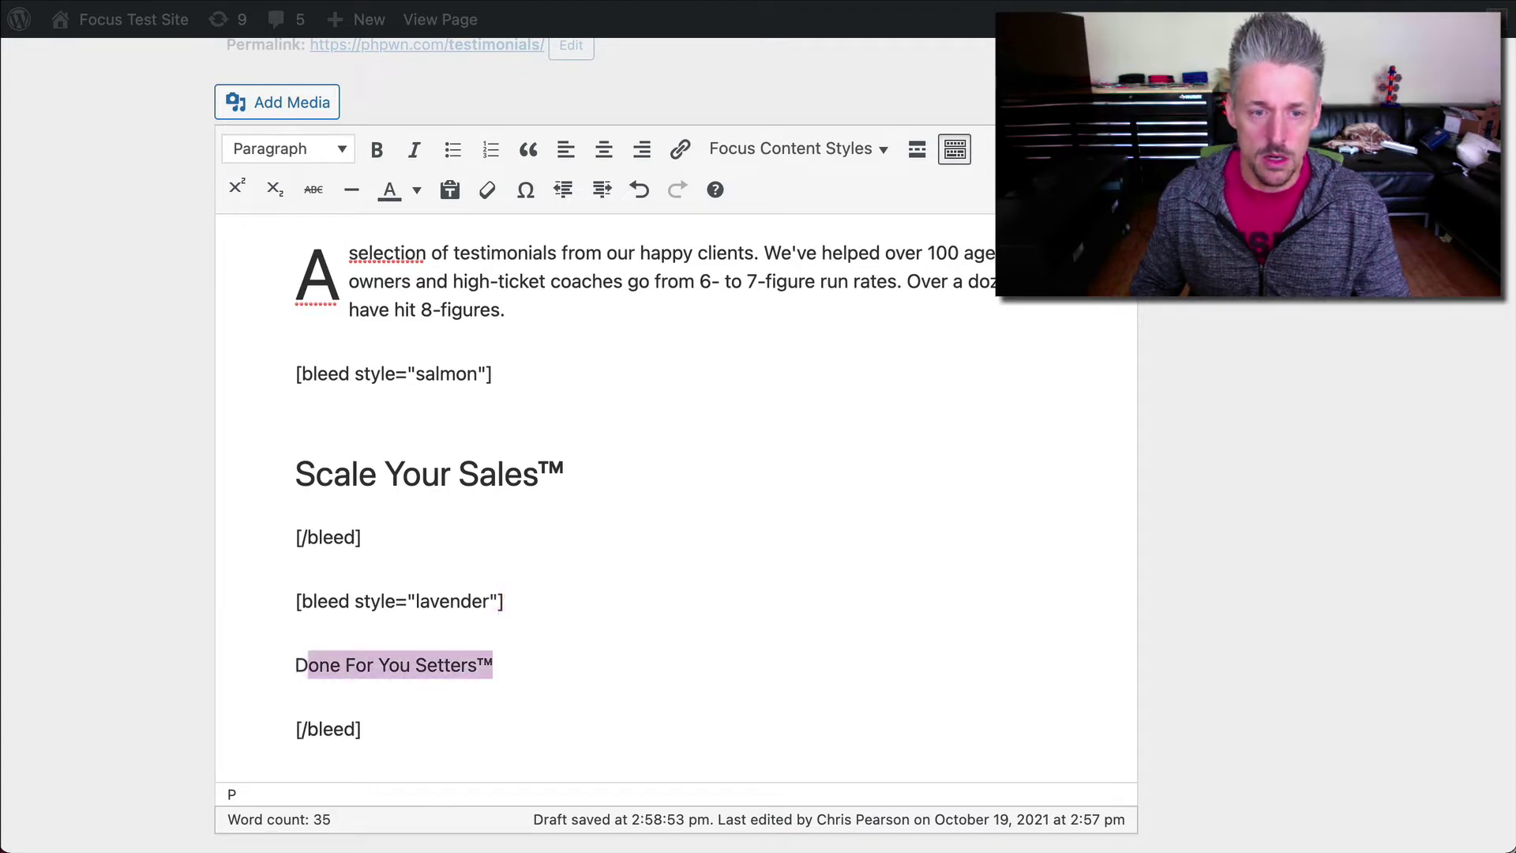
pyautogui.click(305, 148)
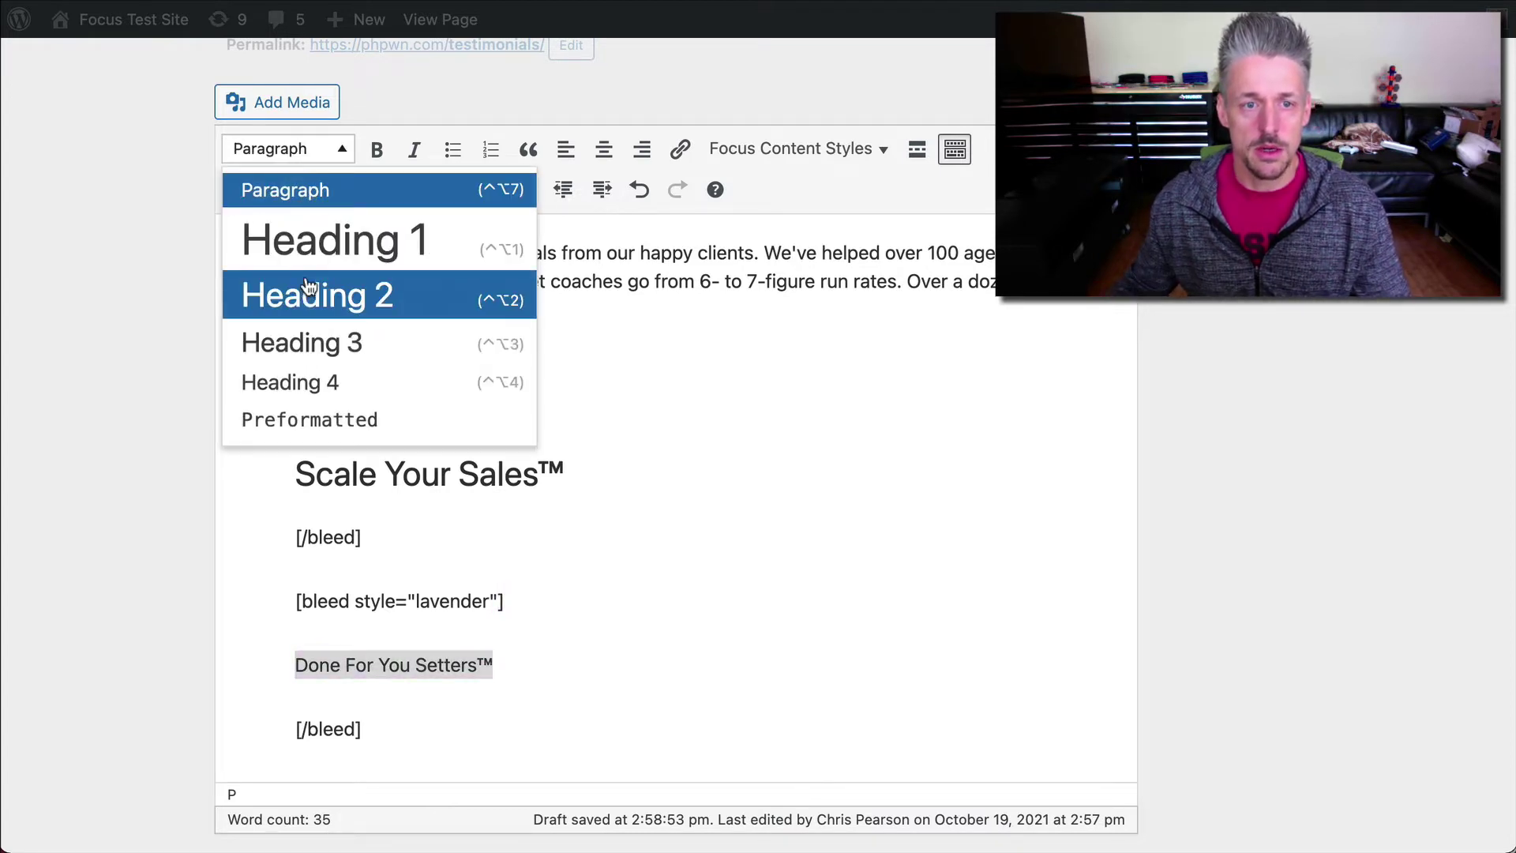
pyautogui.click(308, 294)
pyautogui.click(667, 678)
# Update the Testimonials page and review the colored bleed bands.
pyautogui.scroll(2, 714, 637)
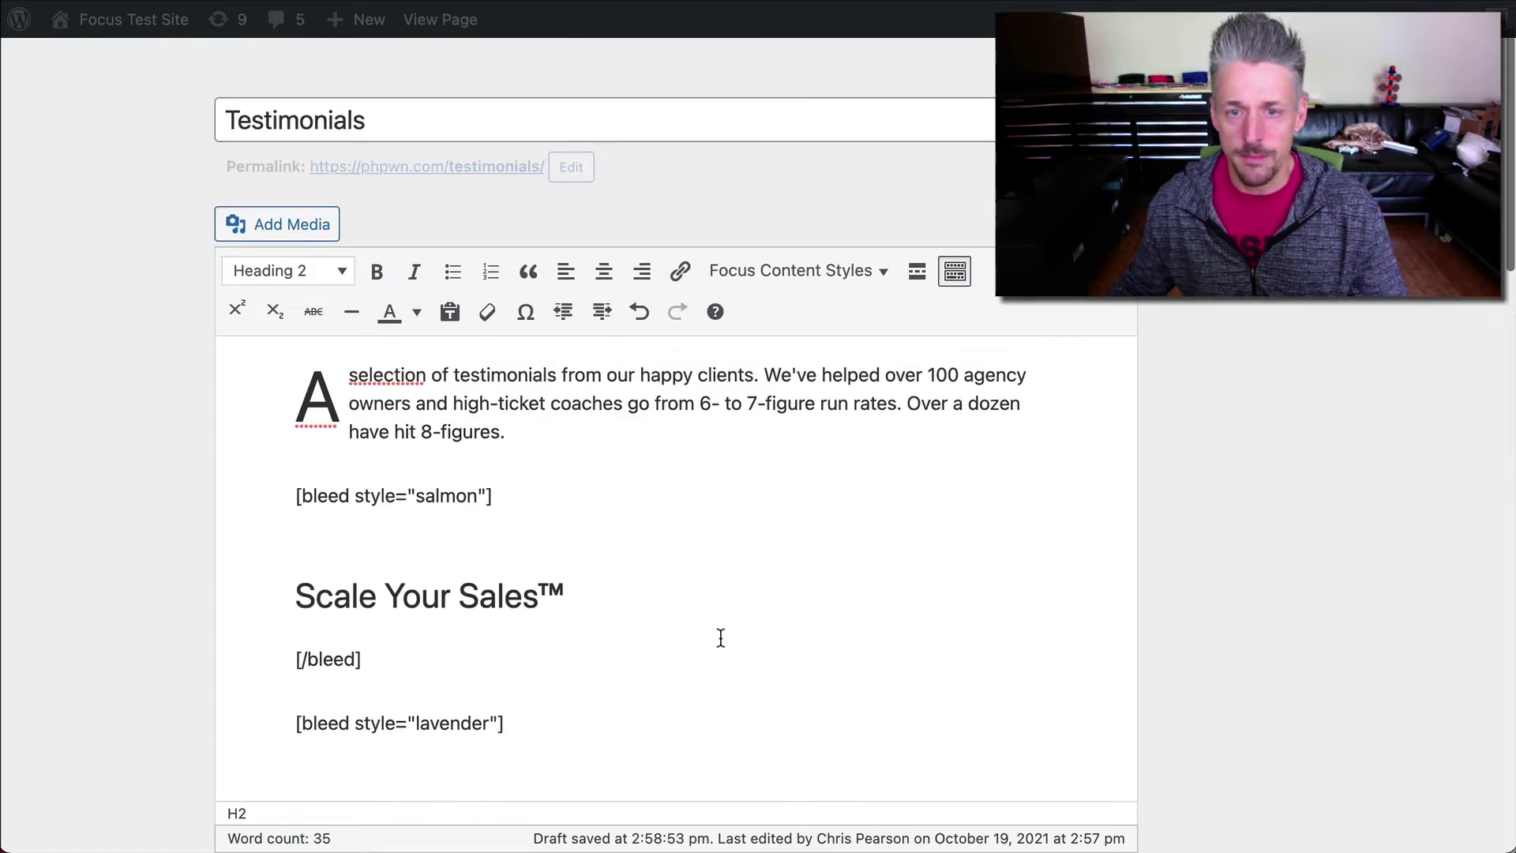
pyautogui.click(1428, 414)
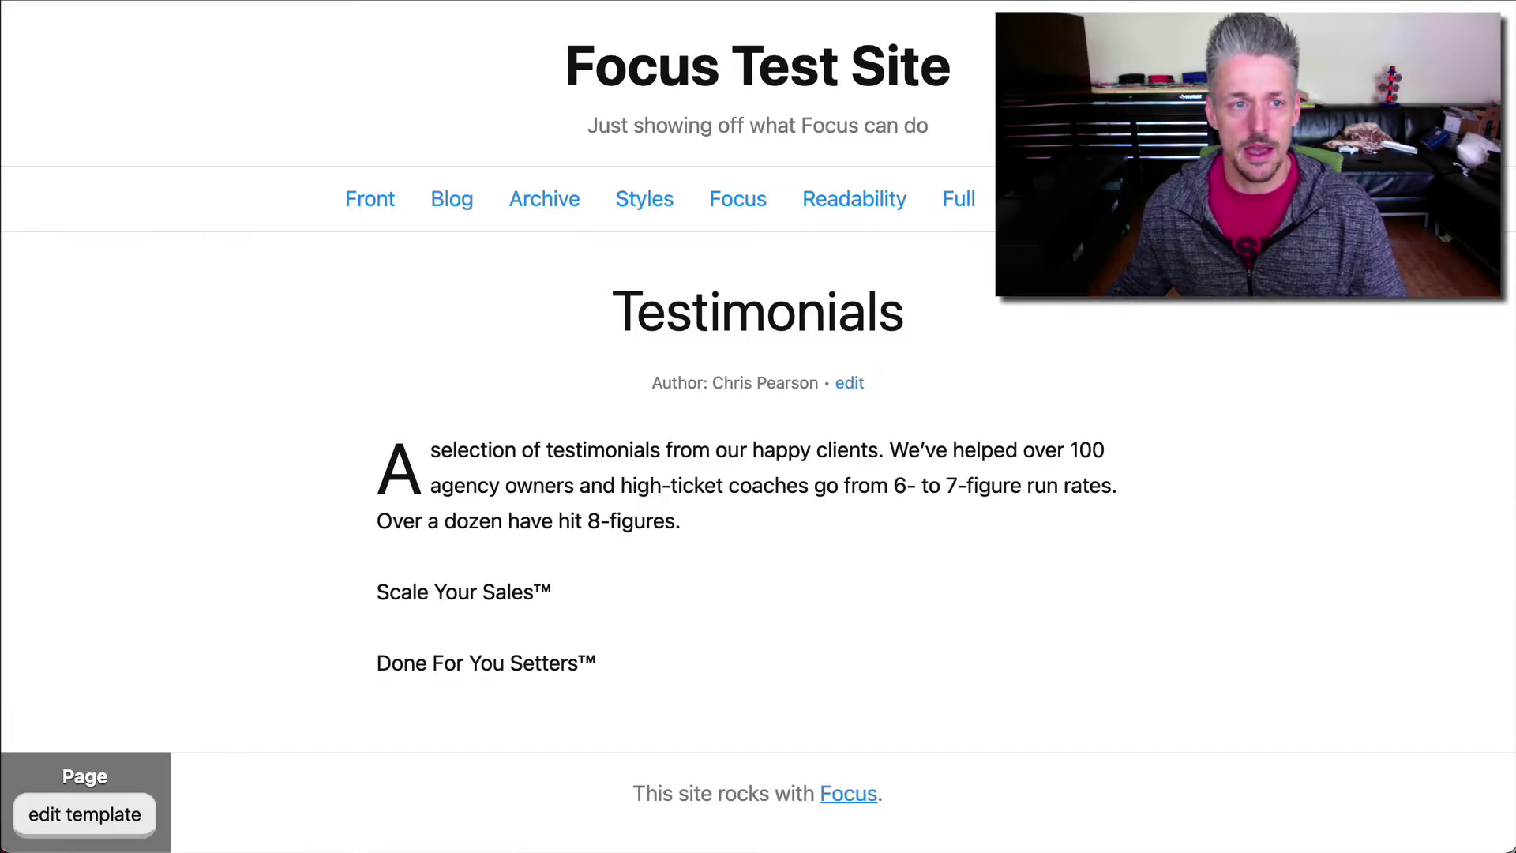
pyautogui.scroll(-2, 332, 431)
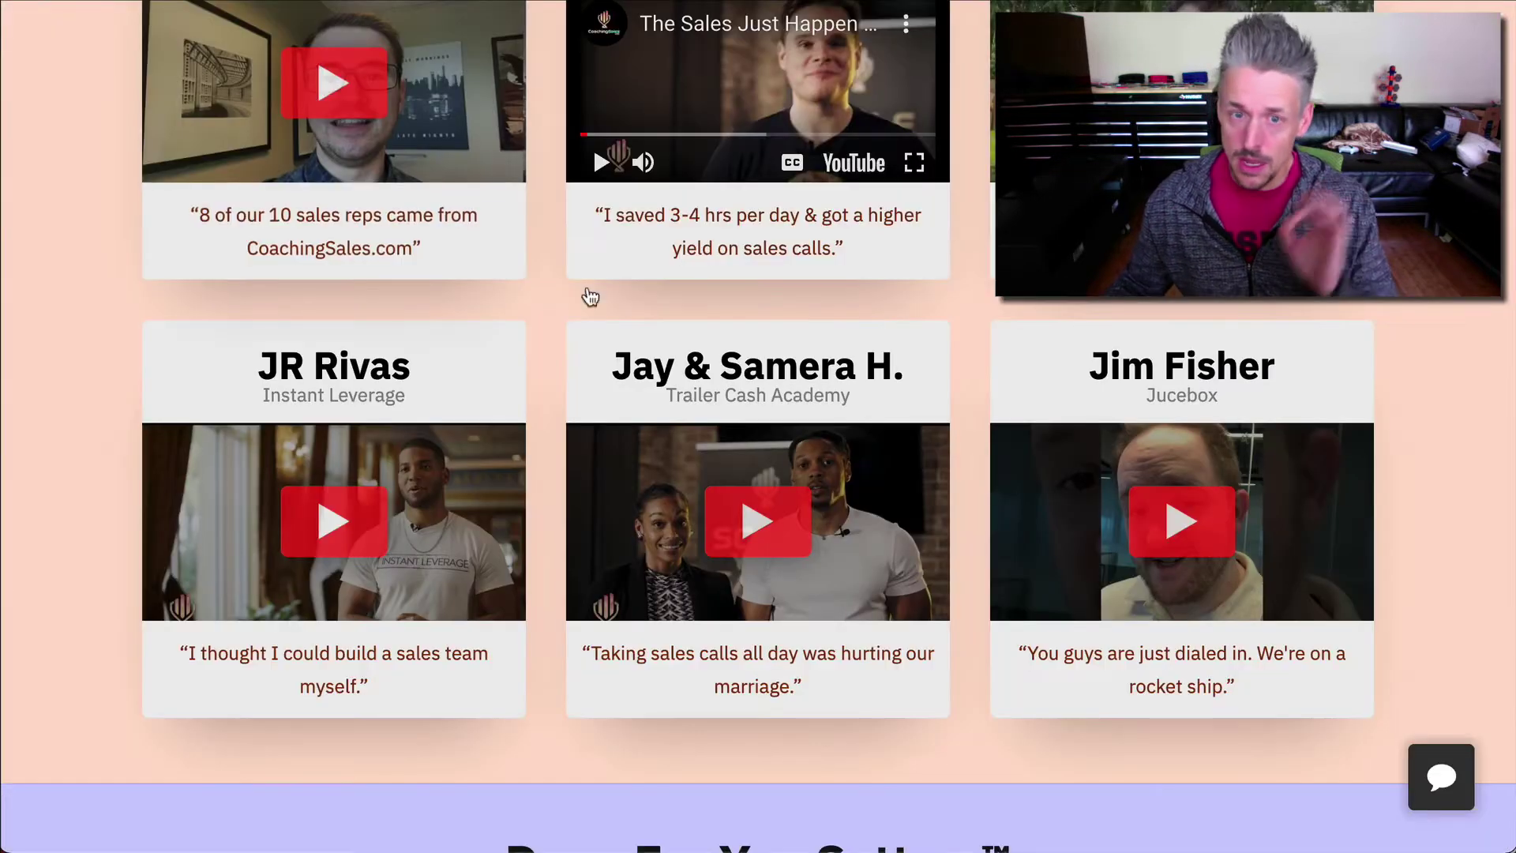
pyautogui.scroll(6, 633, 385)
pyautogui.scroll(1, 633, 383)
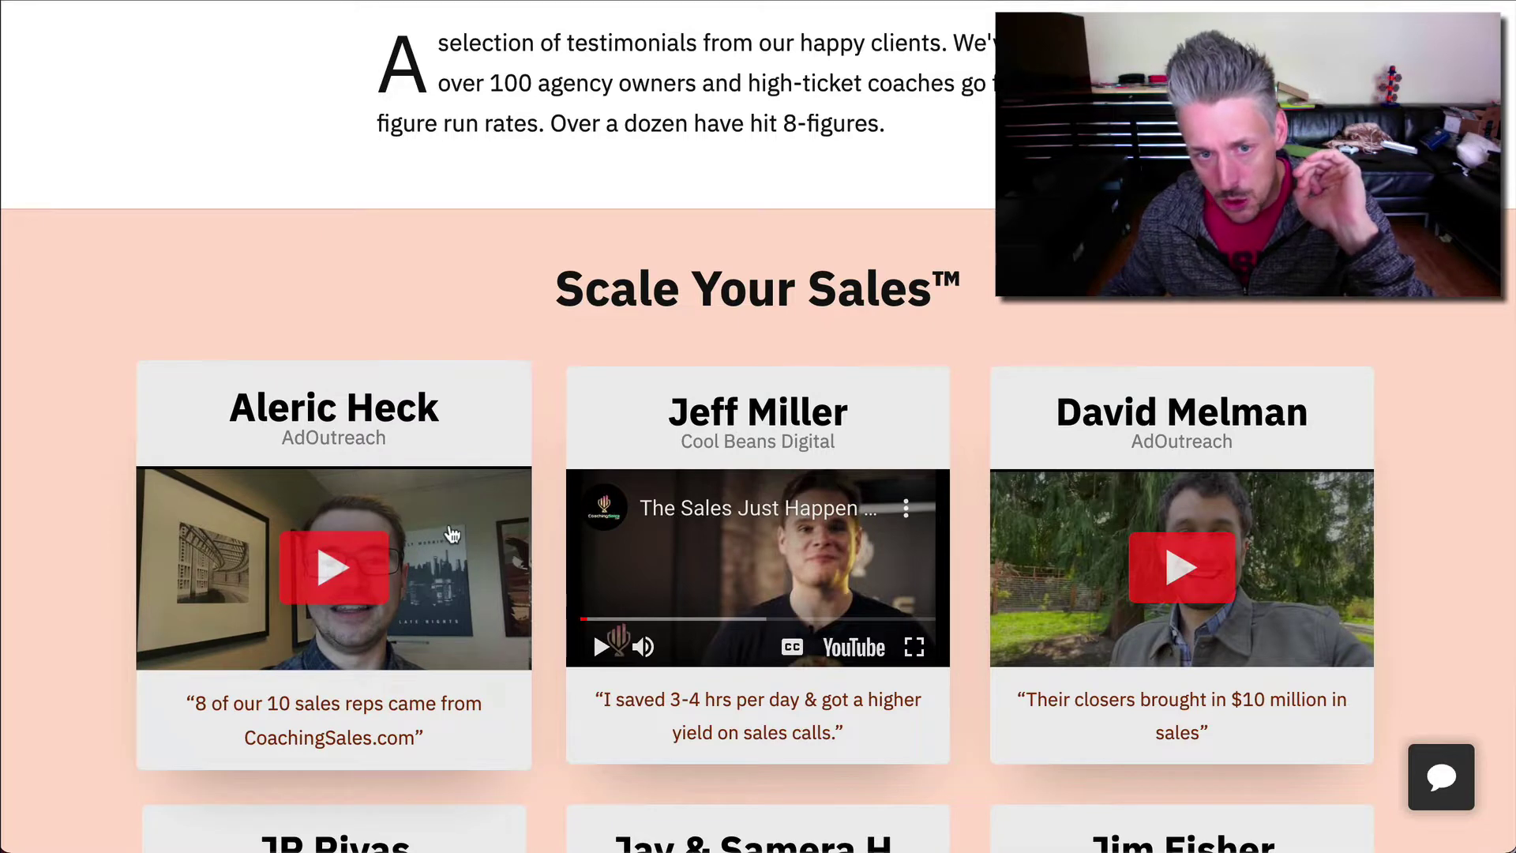
# Scroll through the reference page's testimonial cards.
pyautogui.scroll(-3, 633, 567)
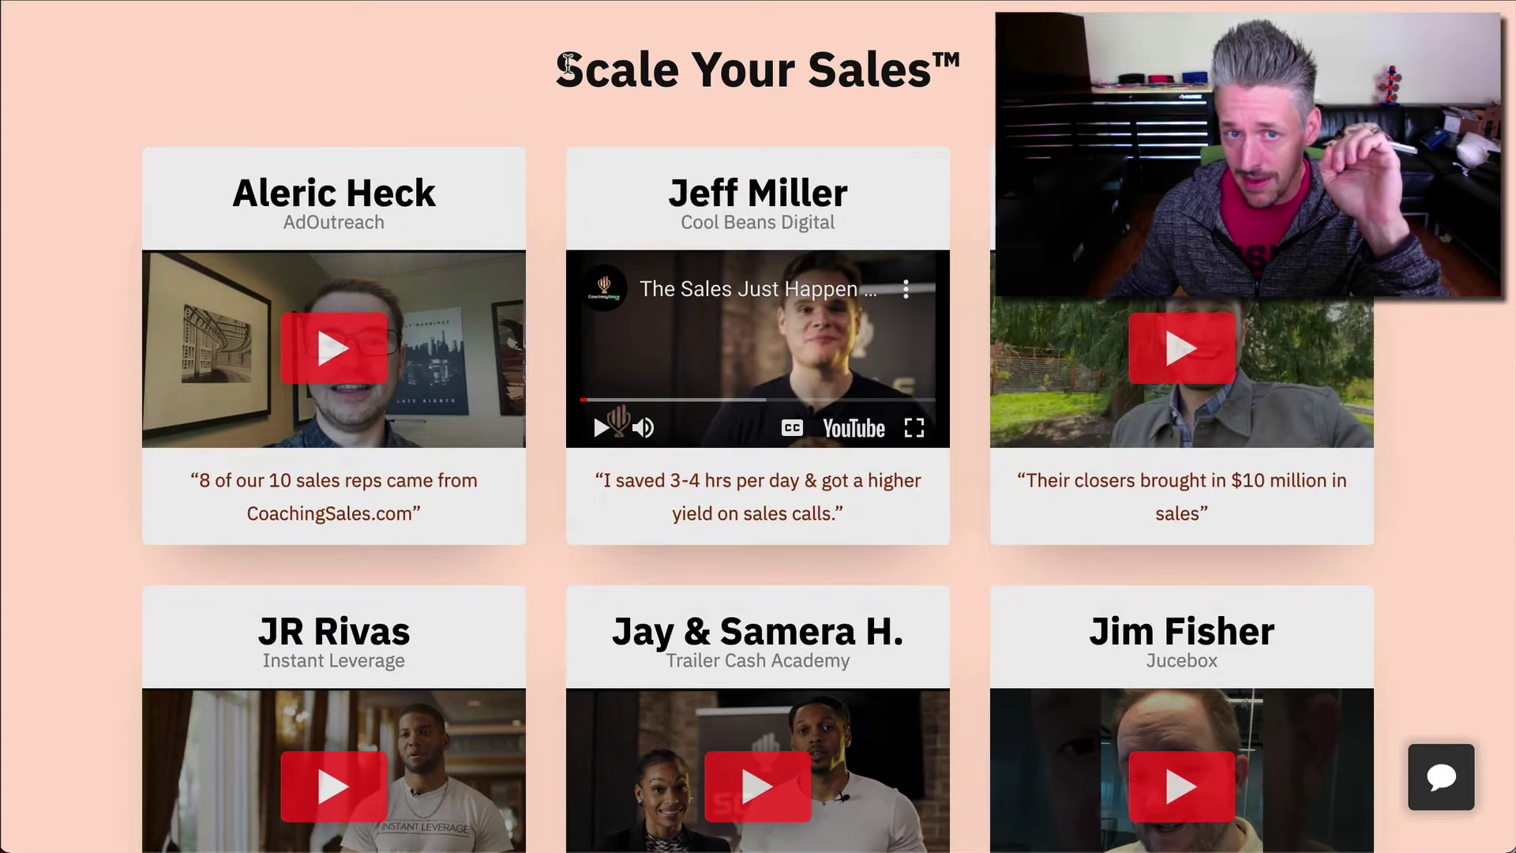
pyautogui.scroll(-12, 958, 366)
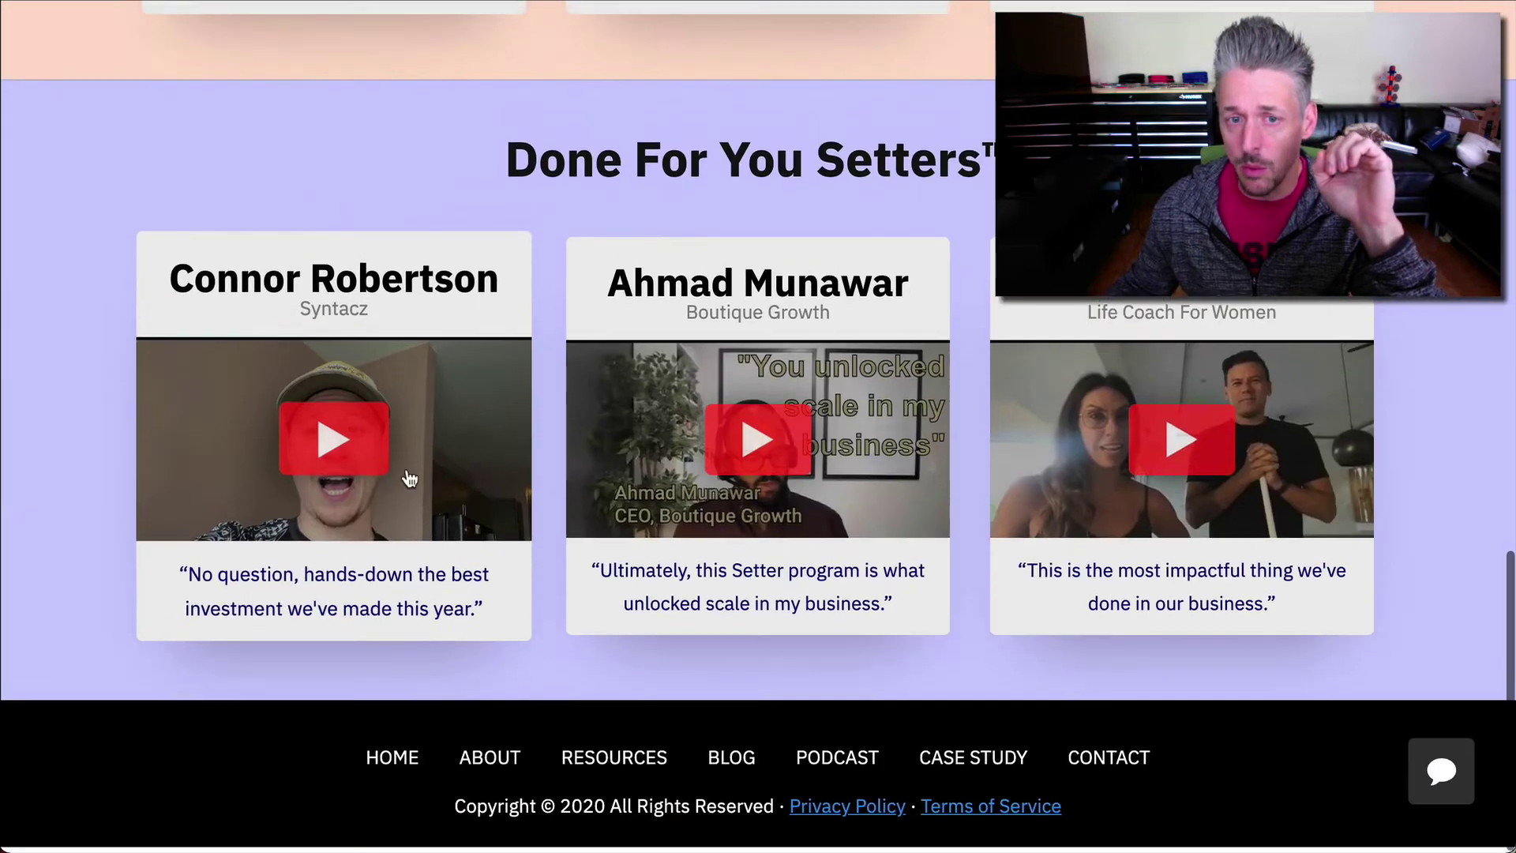
pyautogui.scroll(1, 588, 429)
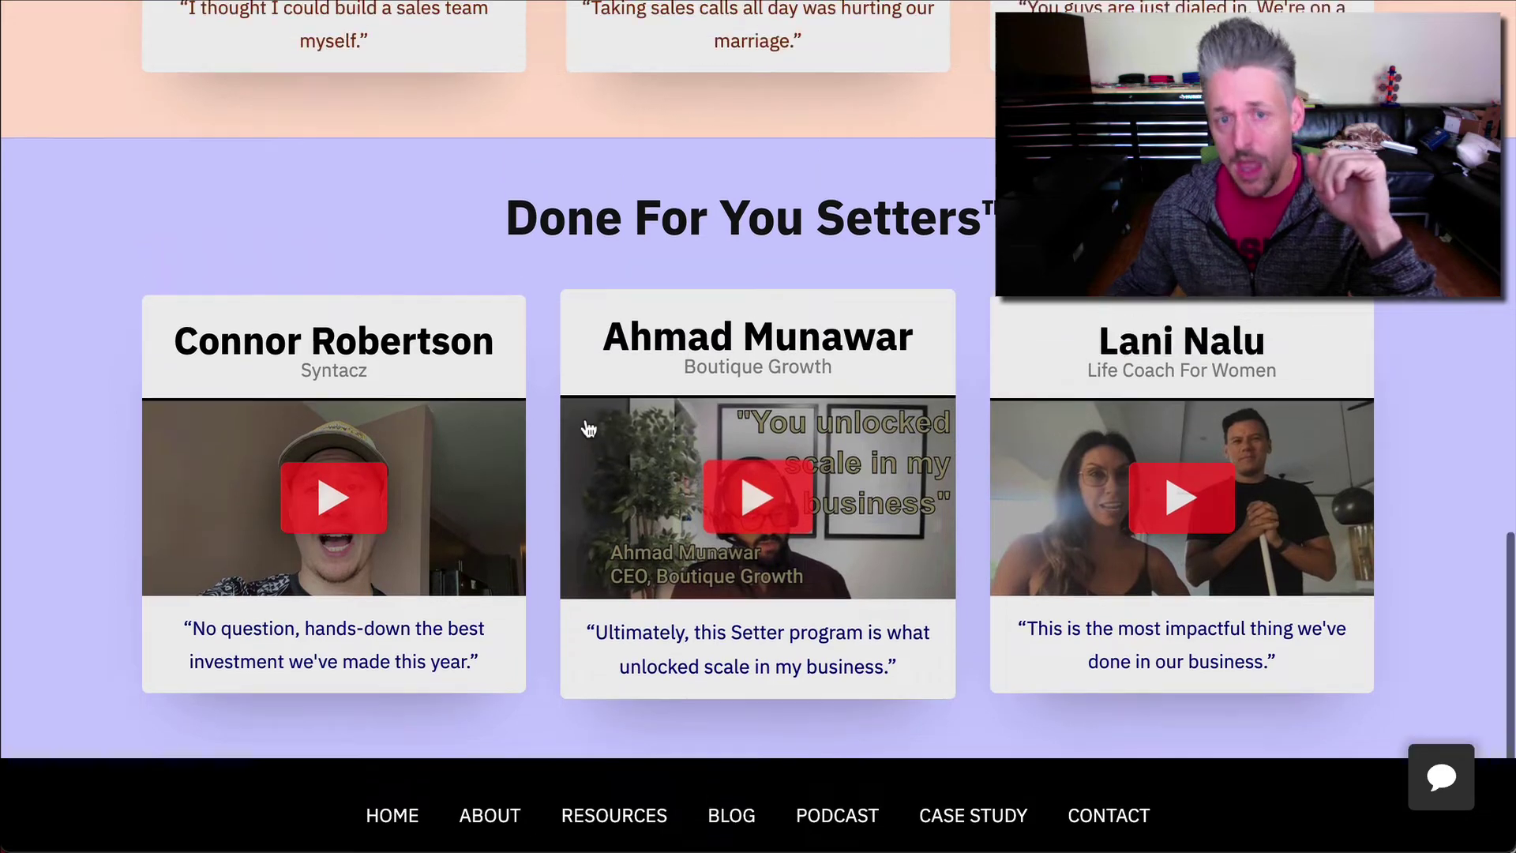
pyautogui.scroll(2, 722, 505)
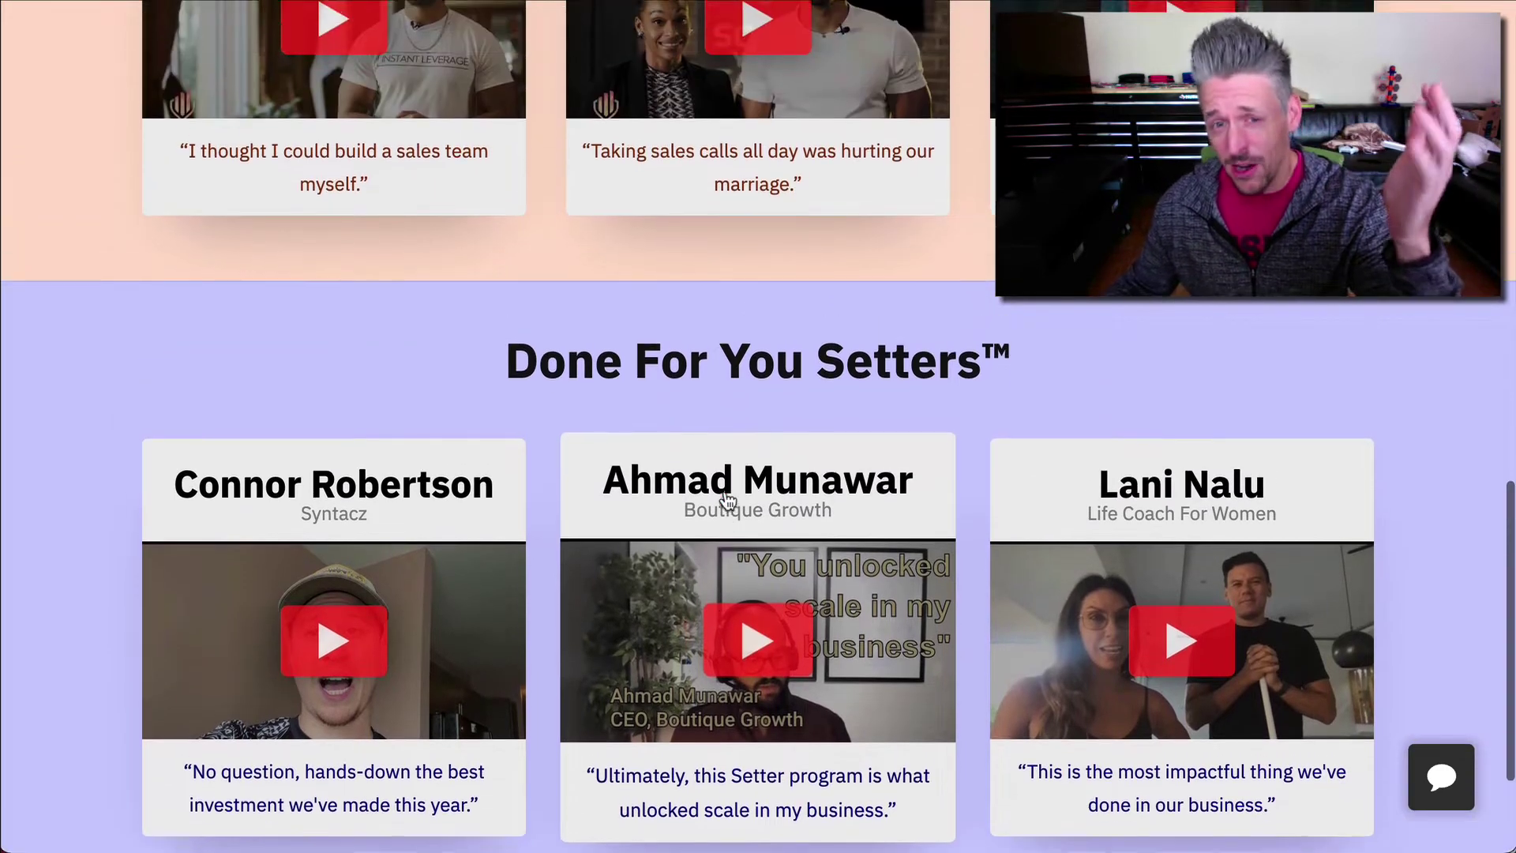
pyautogui.scroll(1, 727, 500)
pyautogui.scroll(-5, 646, 523)
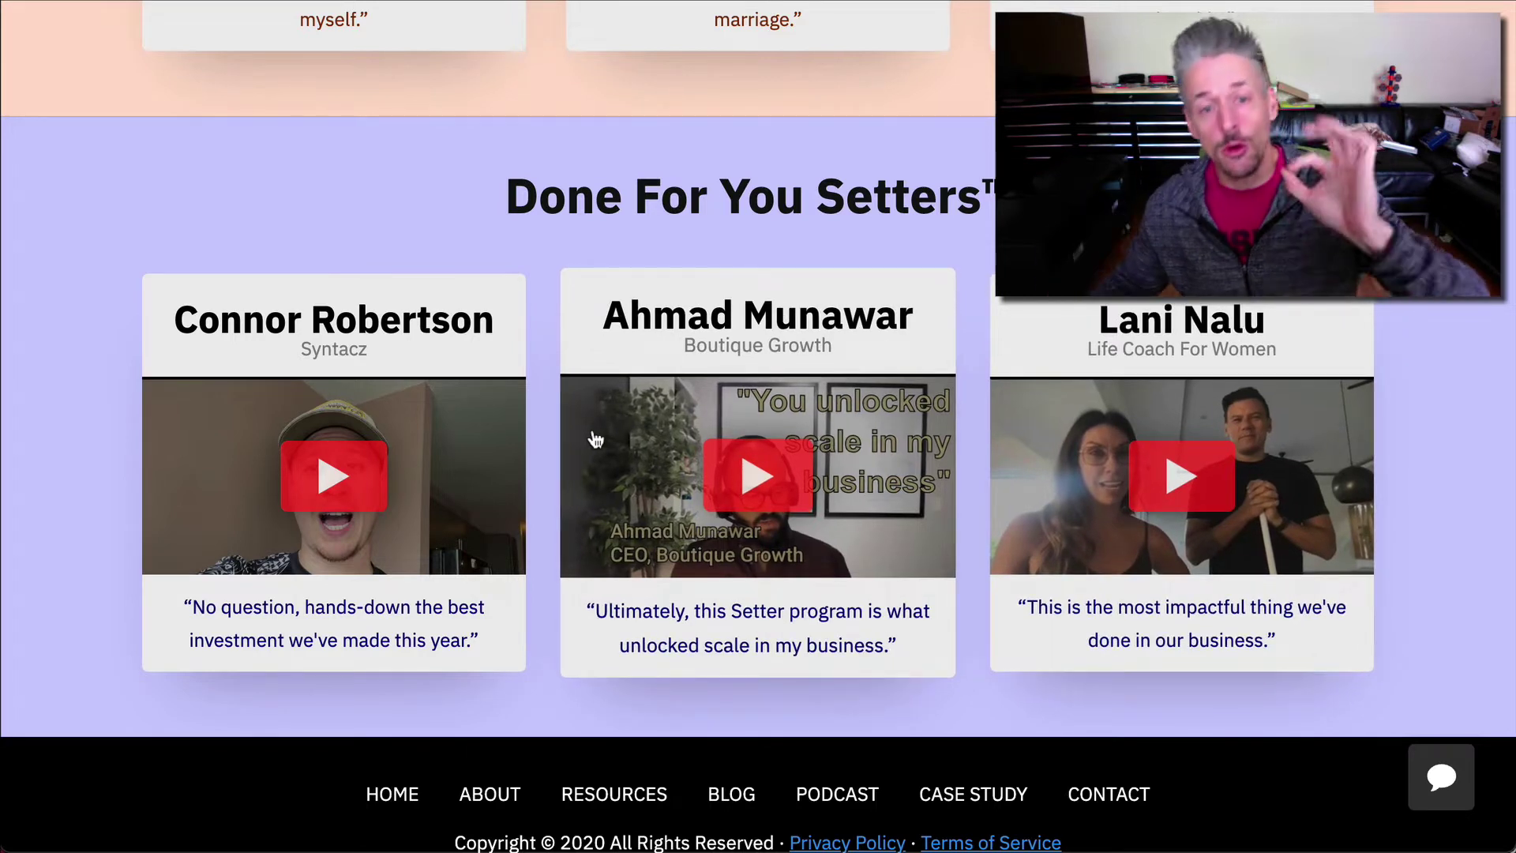
# View the reference page's HTML source, scan the card markup, then close it.
pyautogui.rightClick(1437, 497)
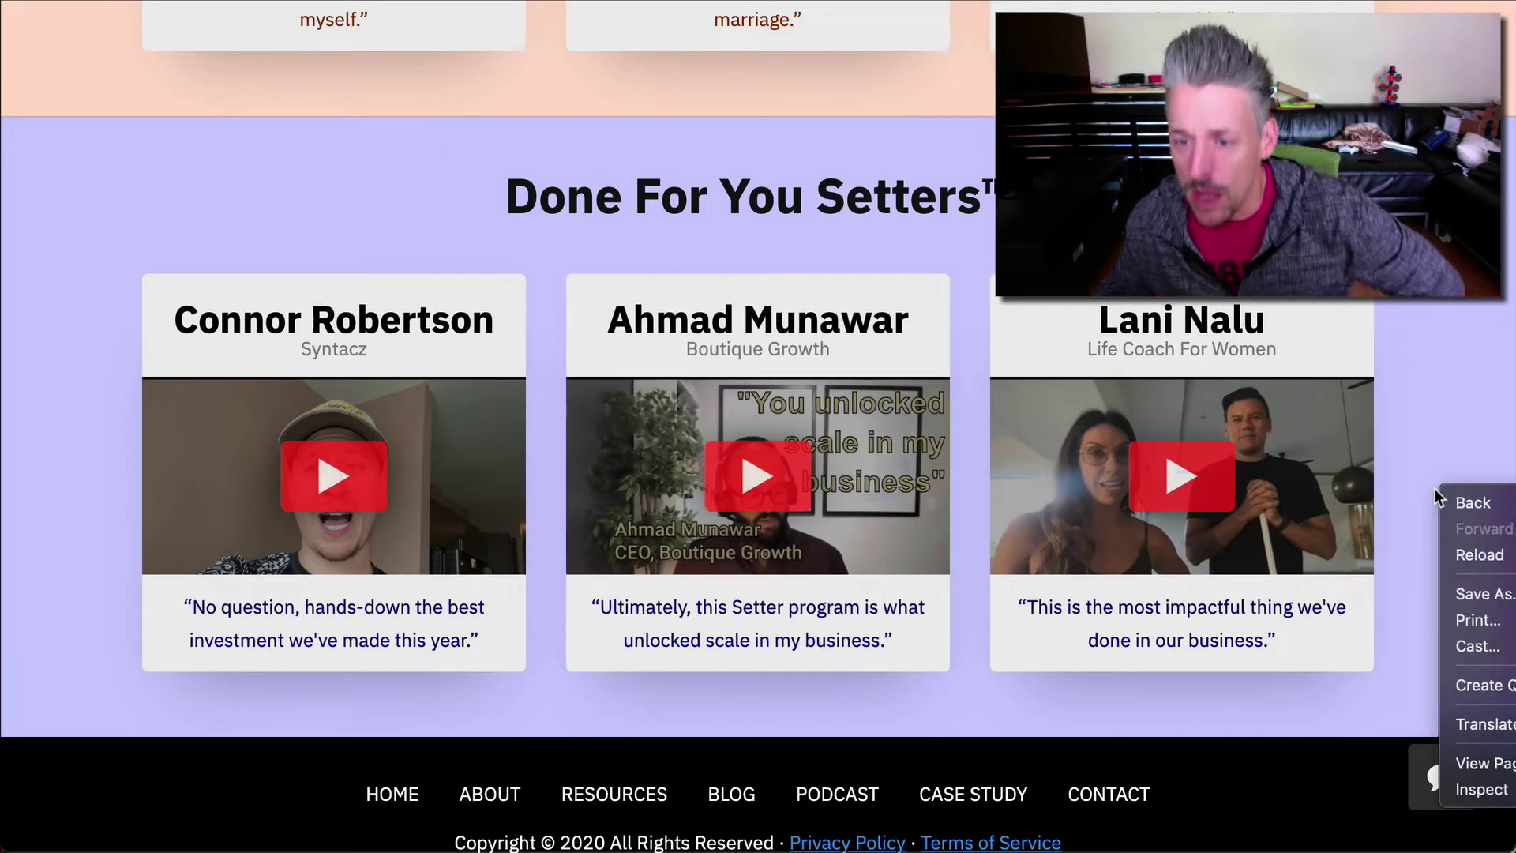
pyautogui.click(1484, 764)
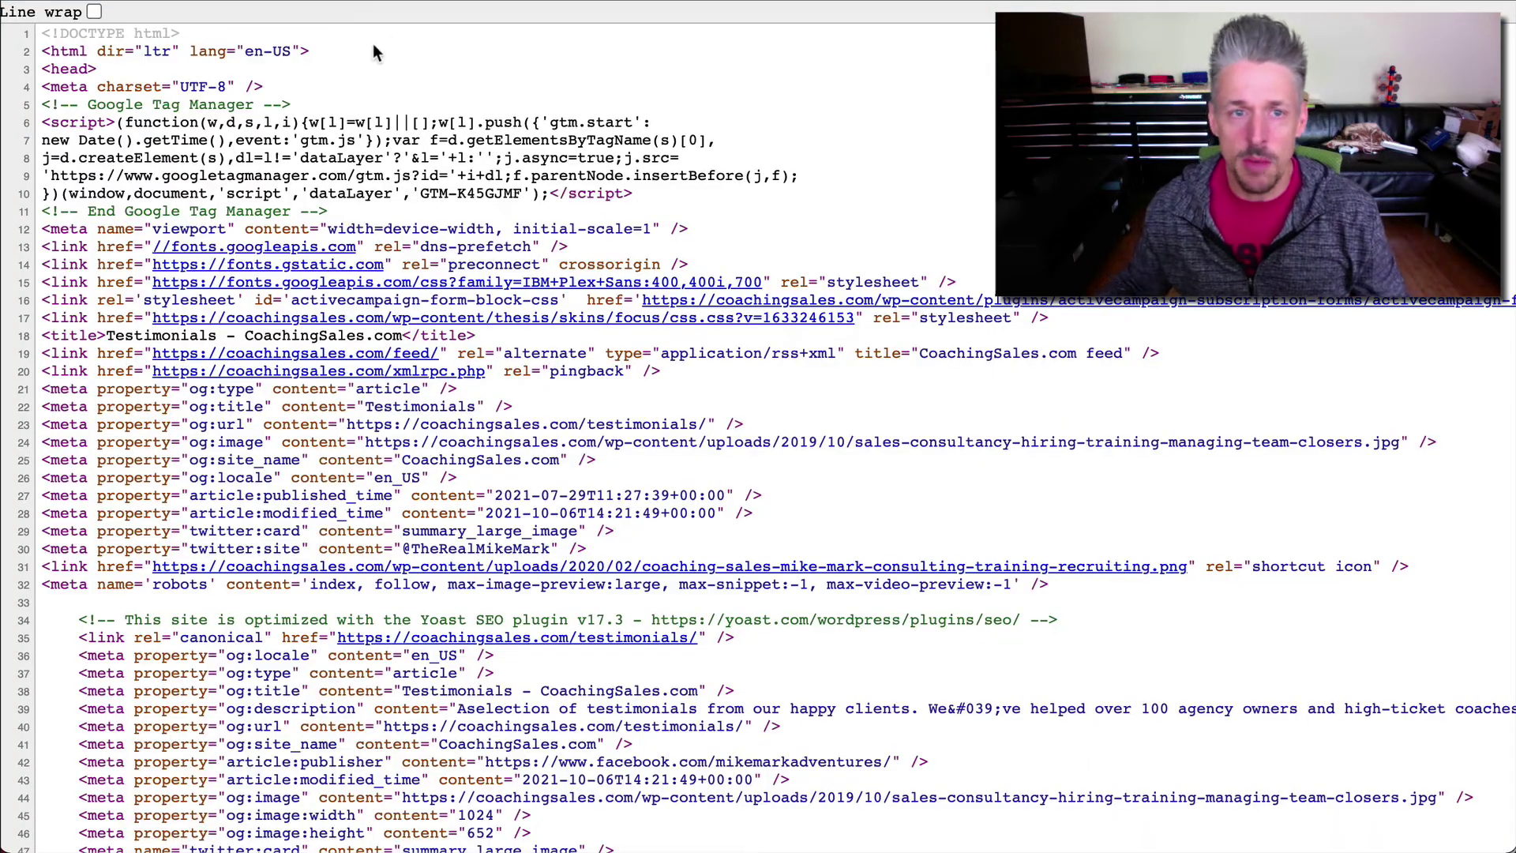
pyautogui.scroll(-20, 566, 520)
pyautogui.scroll(-18, 567, 525)
pyautogui.scroll(-3, 565, 528)
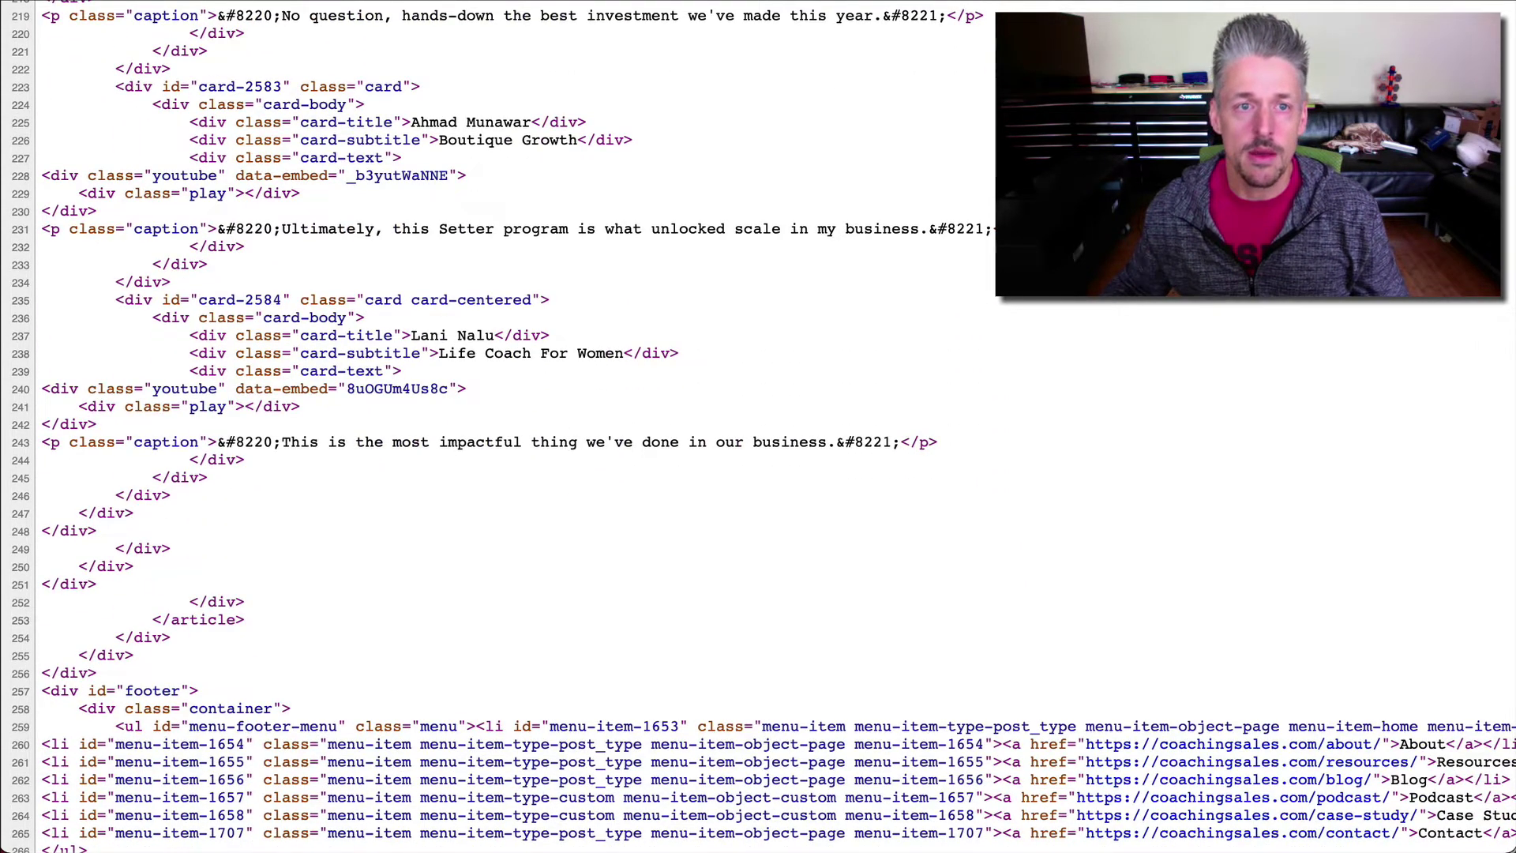
pyautogui.press('super+w')
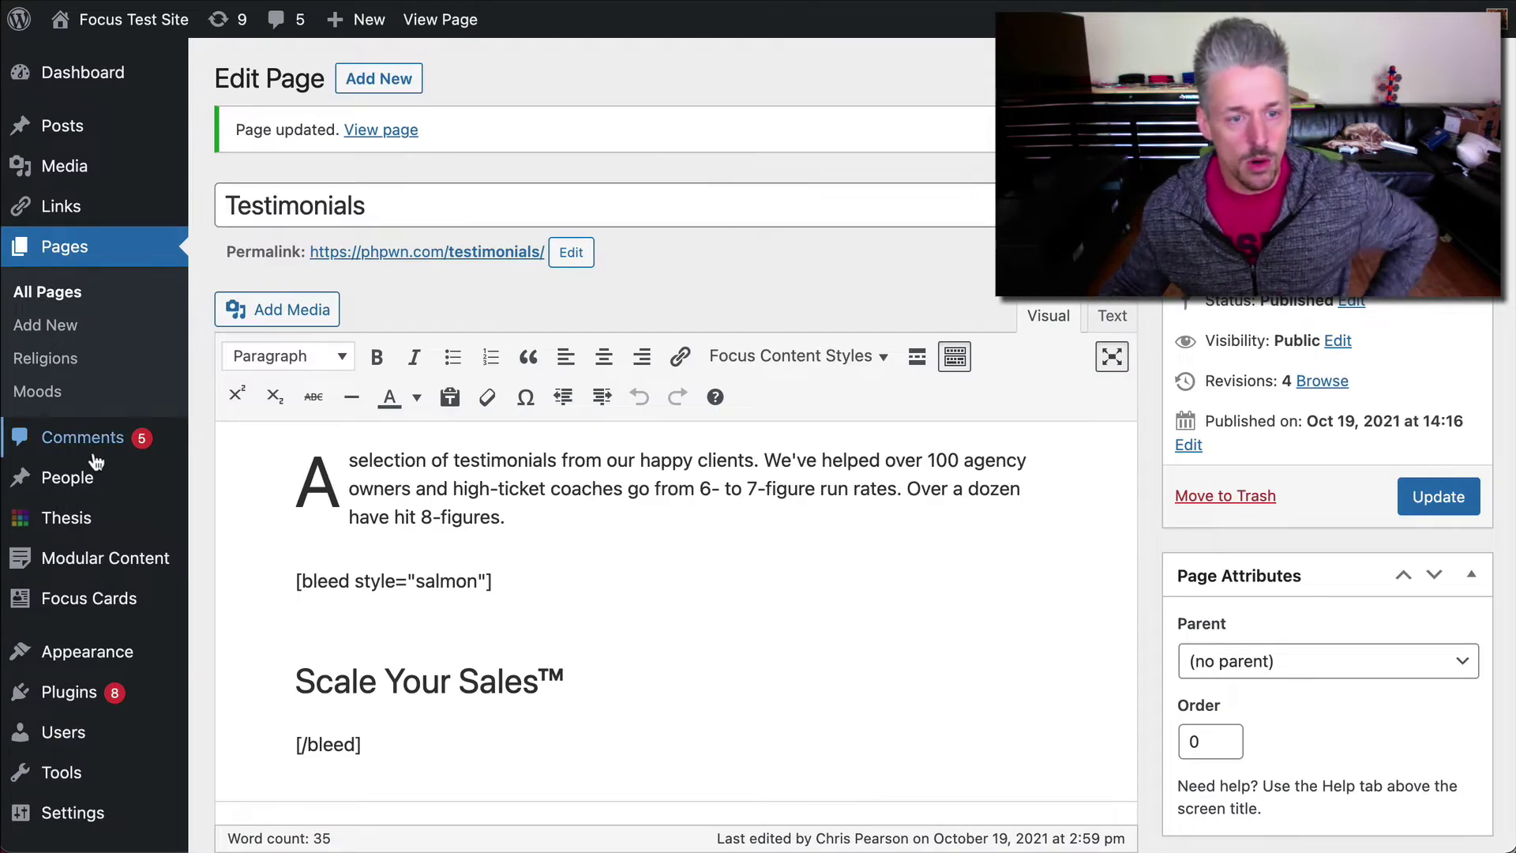
# Open an Add New Focus Card form in a new tab.
pyautogui.moveTo(101, 527)
pyautogui.moveTo(79, 599)
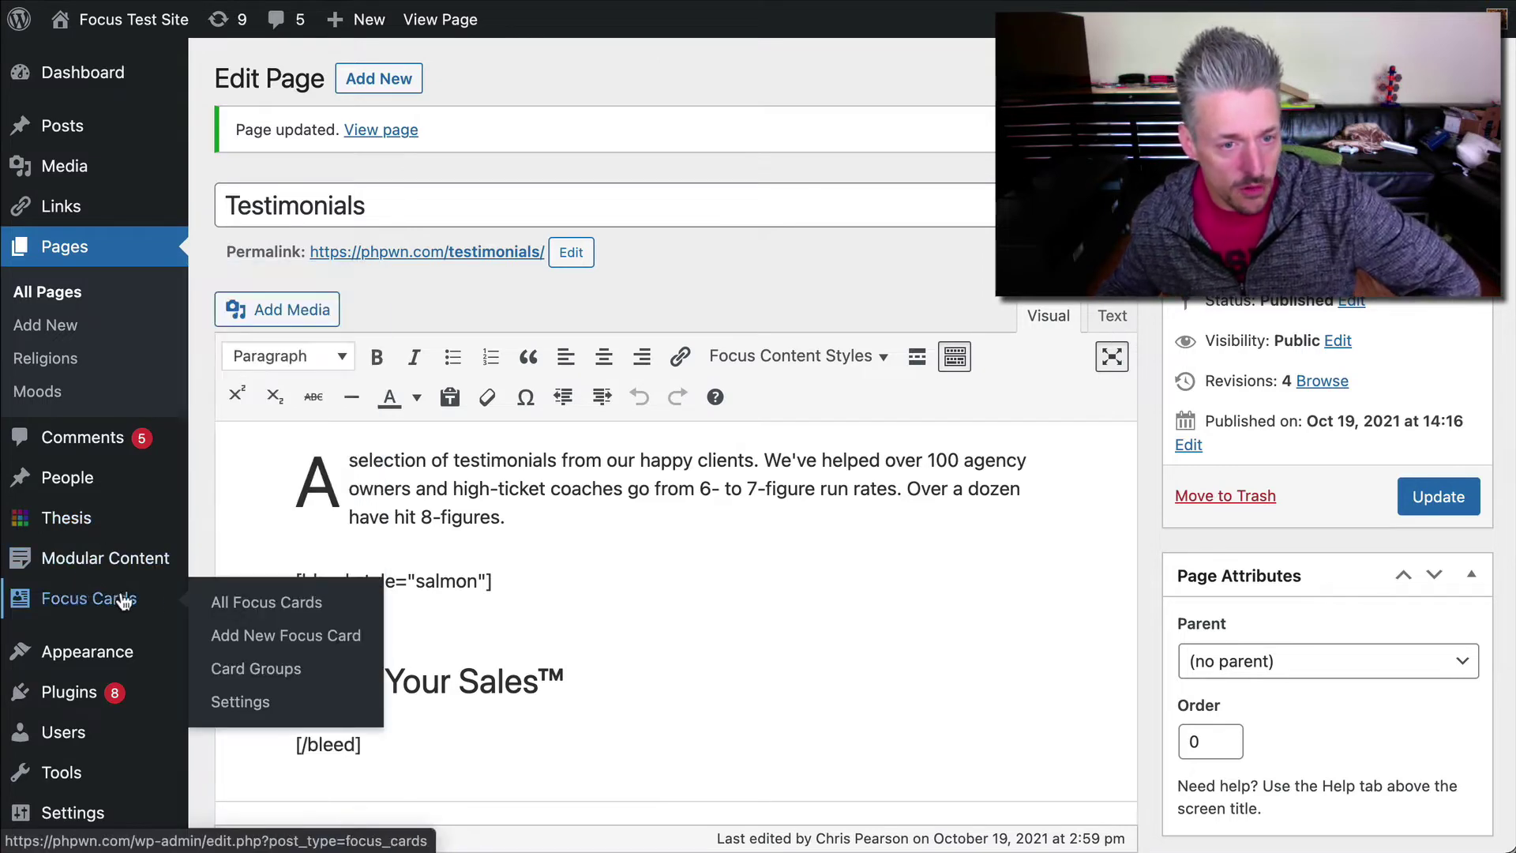
pyautogui.rightClick(229, 639)
pyautogui.click(273, 643)
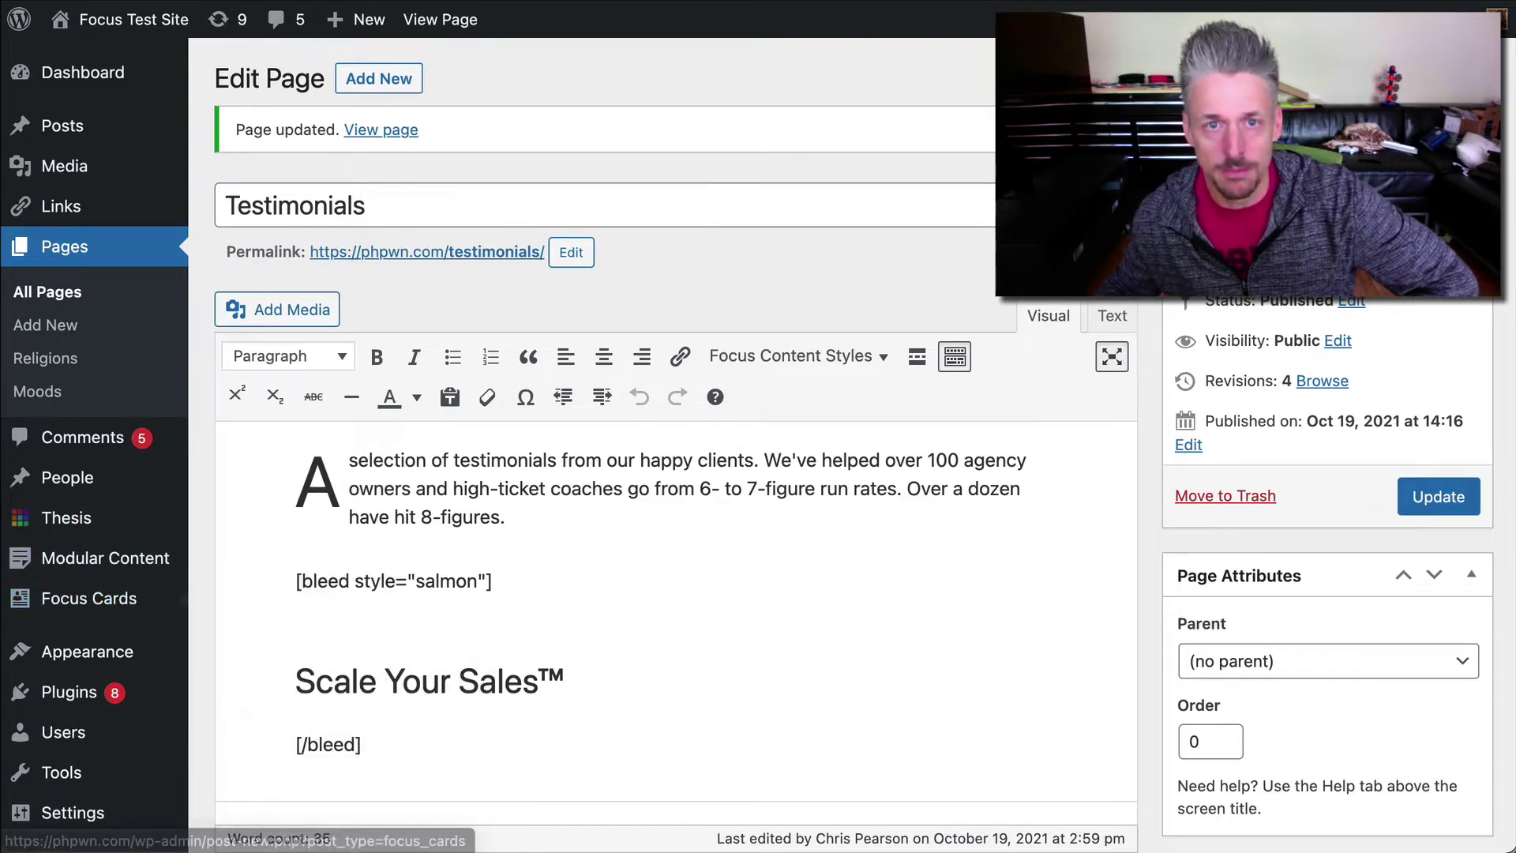
pyautogui.hotkey('ctrl', 'Tab')
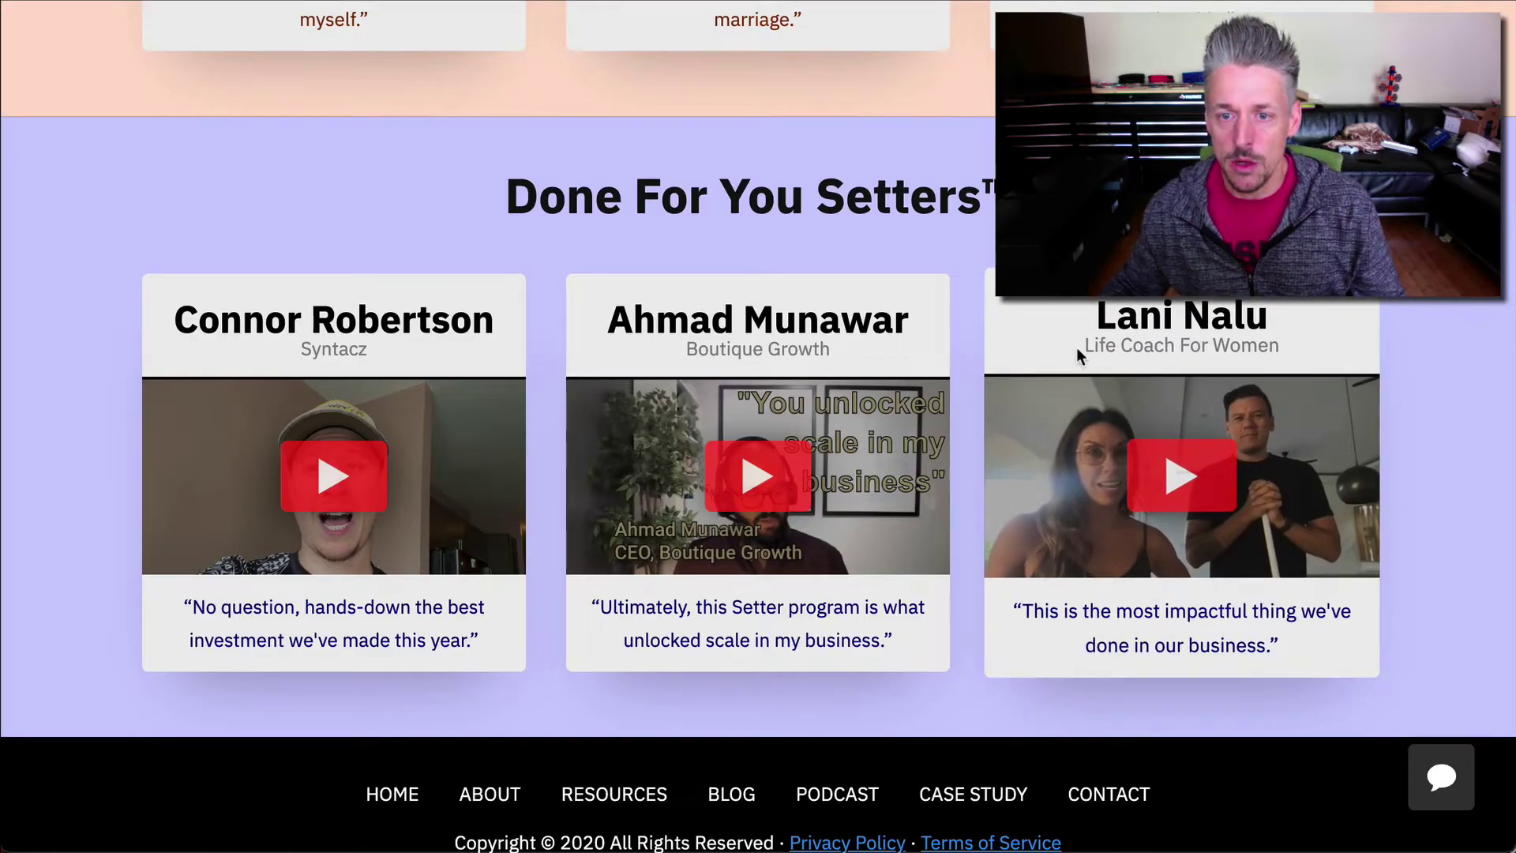
# Title the card with the client's name, subtitle it Life Coach For Women, and center its content.
pyautogui.moveTo(1080, 348); pyautogui.dragTo(1288, 343)
pyautogui.press('super+c')
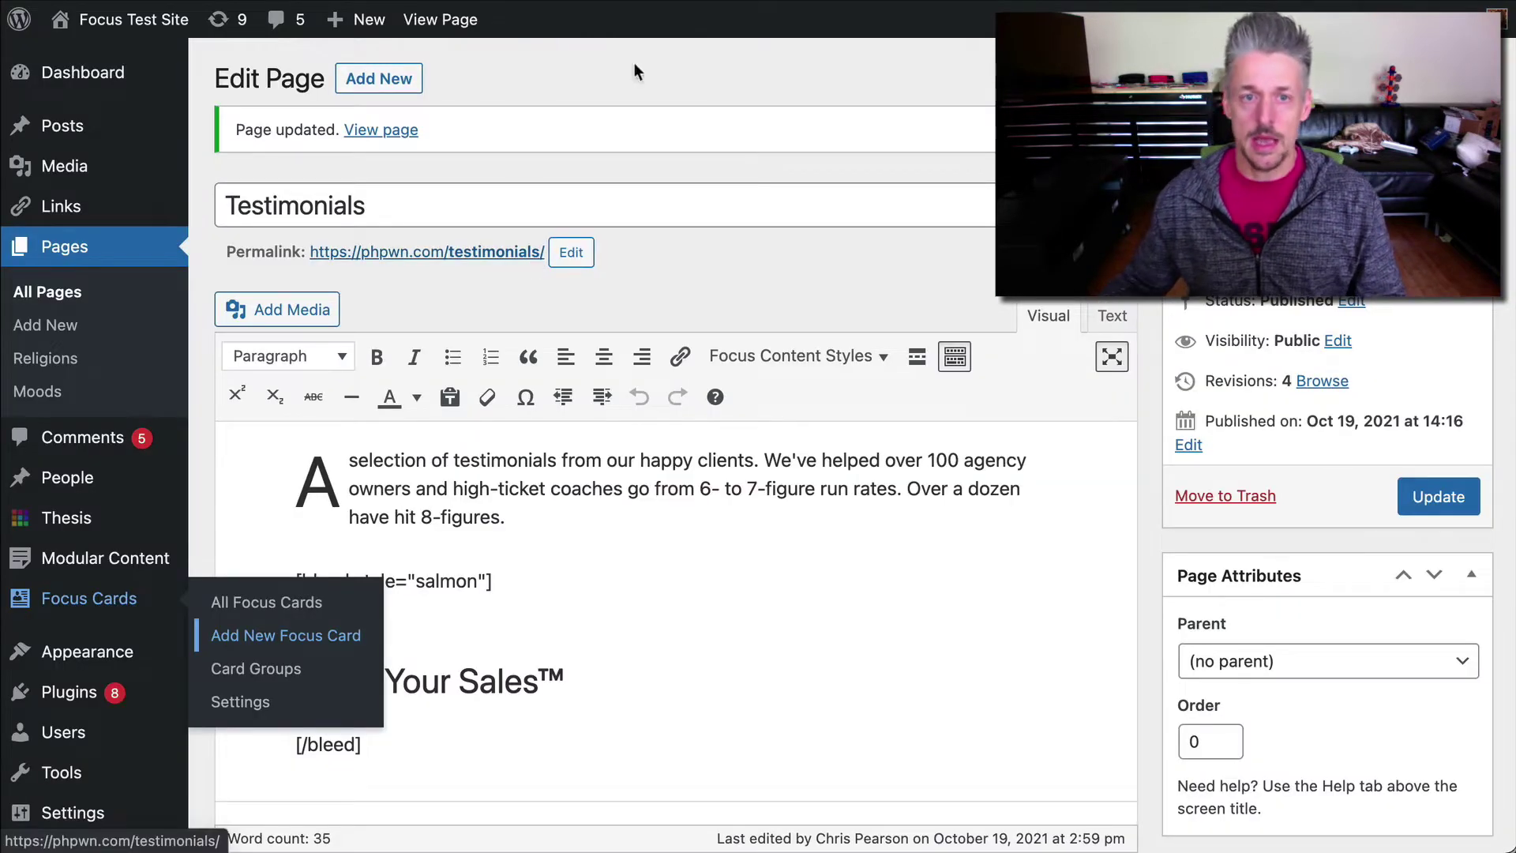
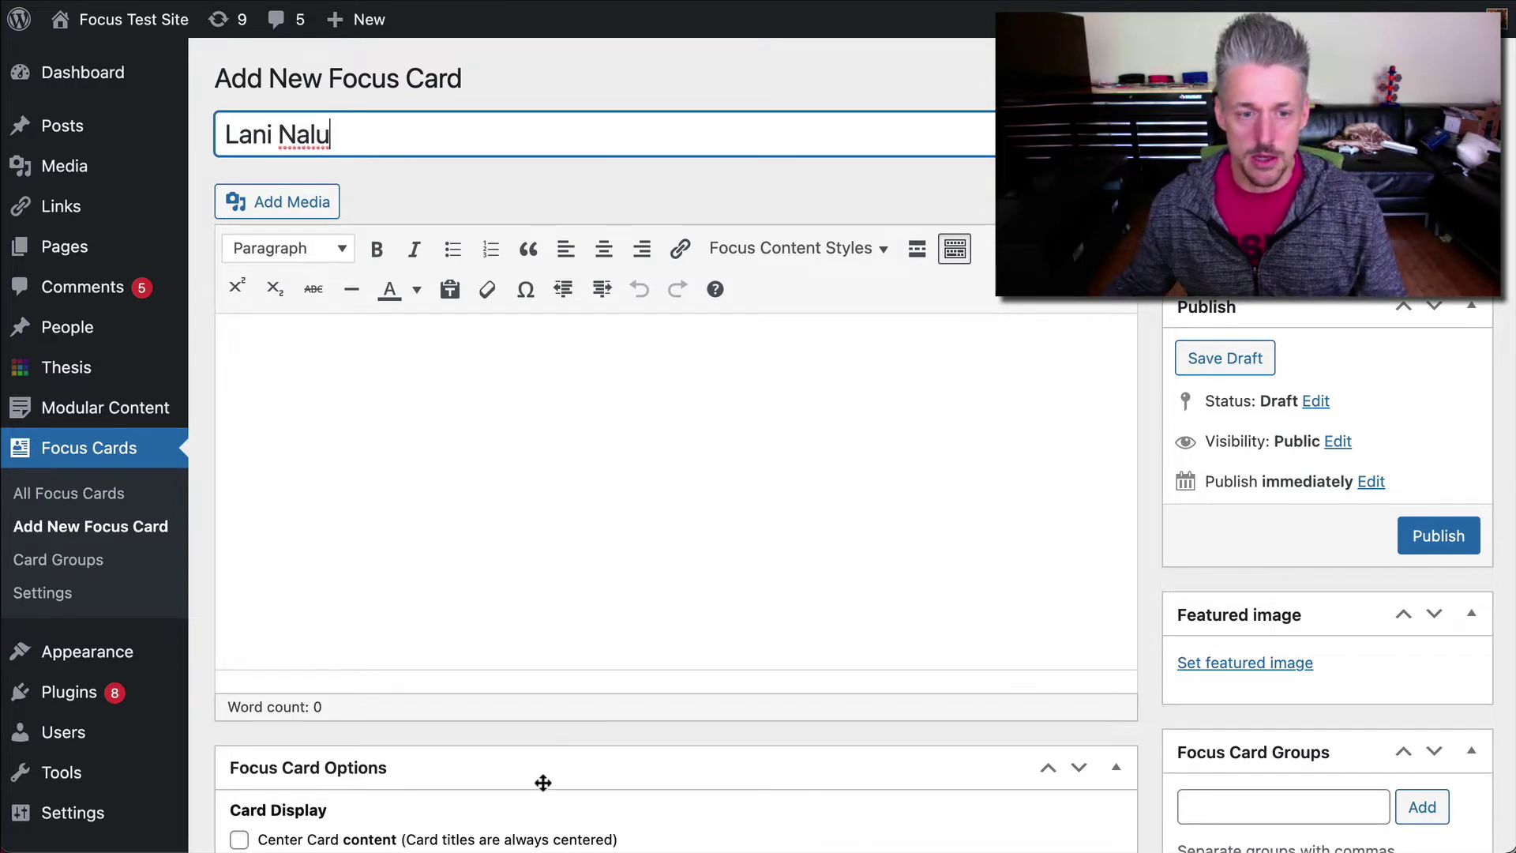
pyautogui.scroll(-6, 543, 783)
pyautogui.click(245, 496)
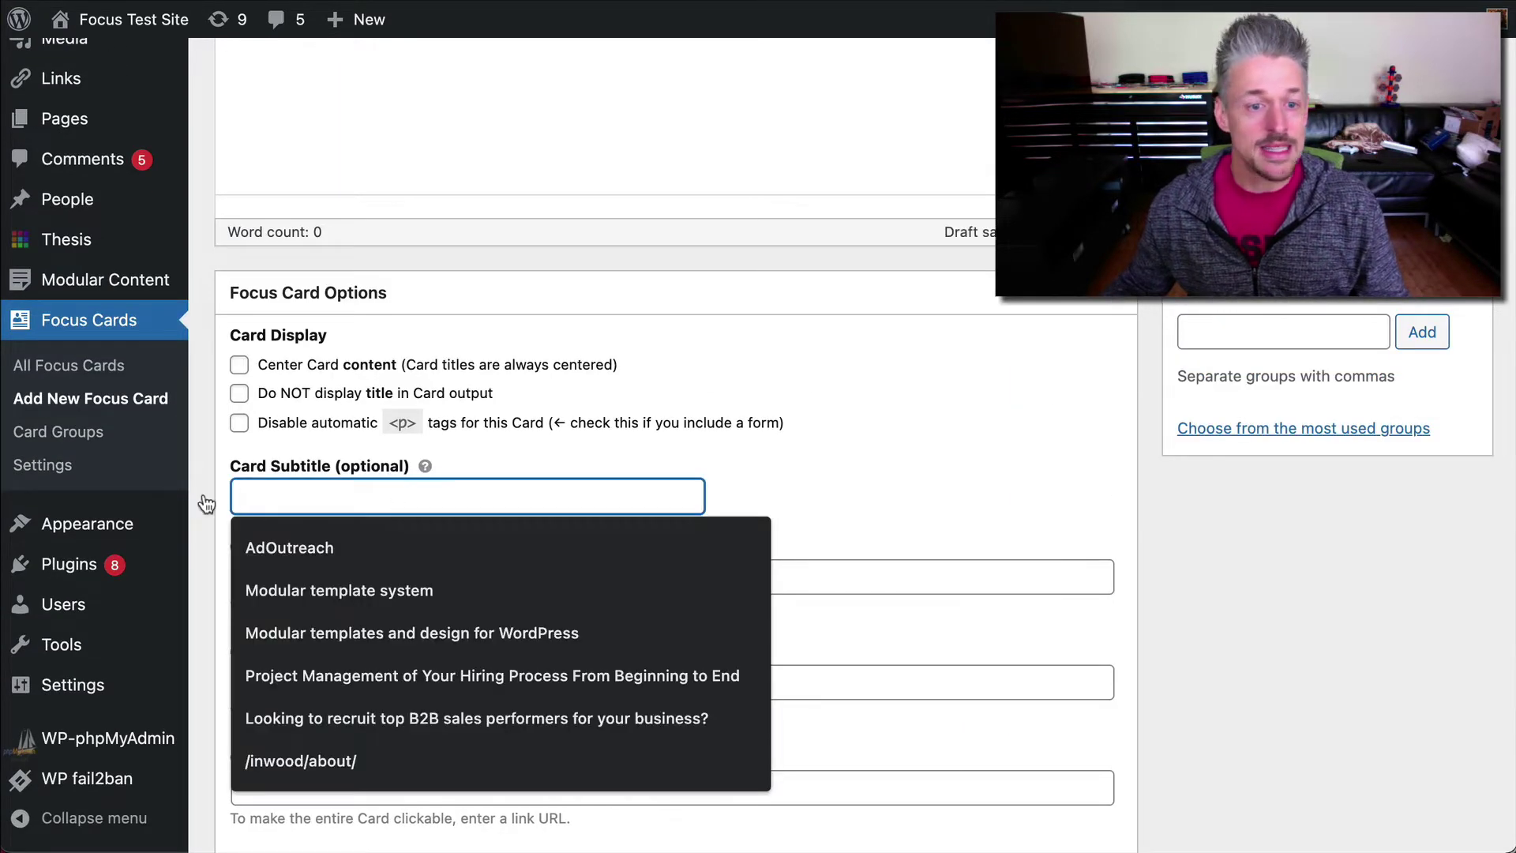
pyautogui.press('super+v')
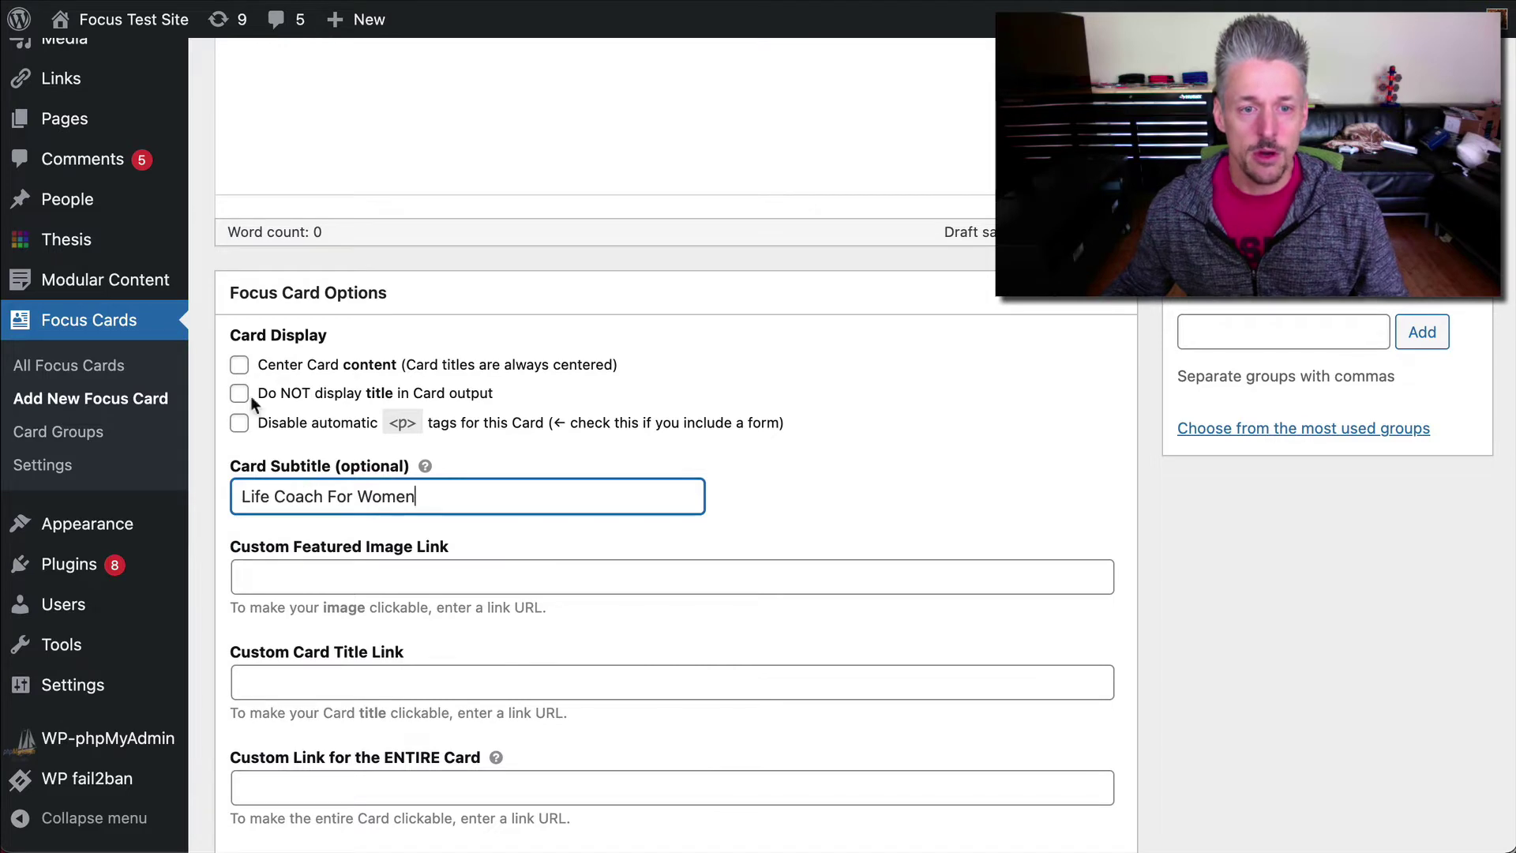
pyautogui.click(239, 366)
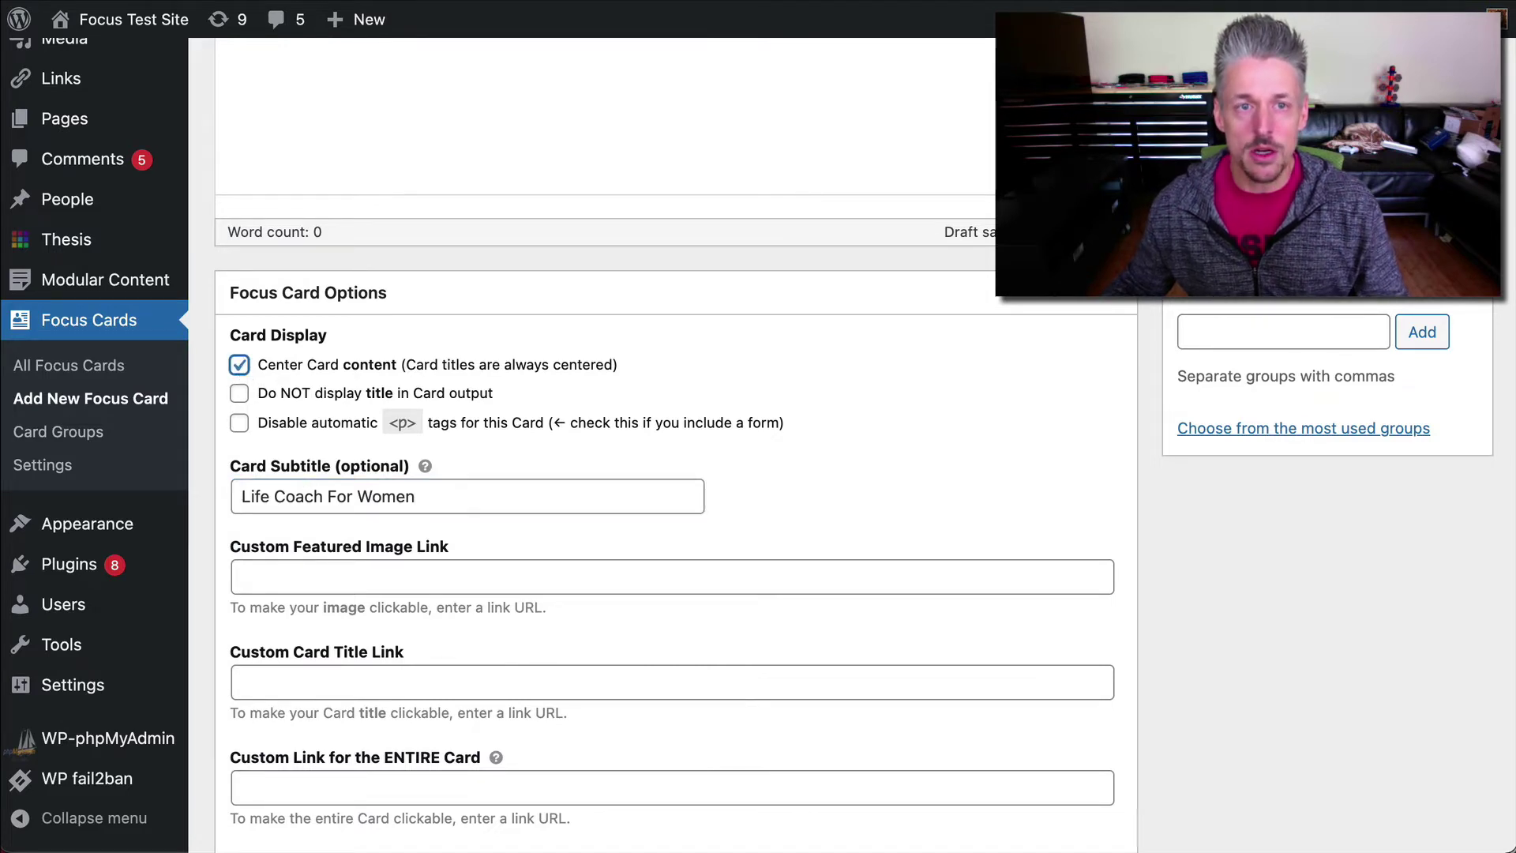
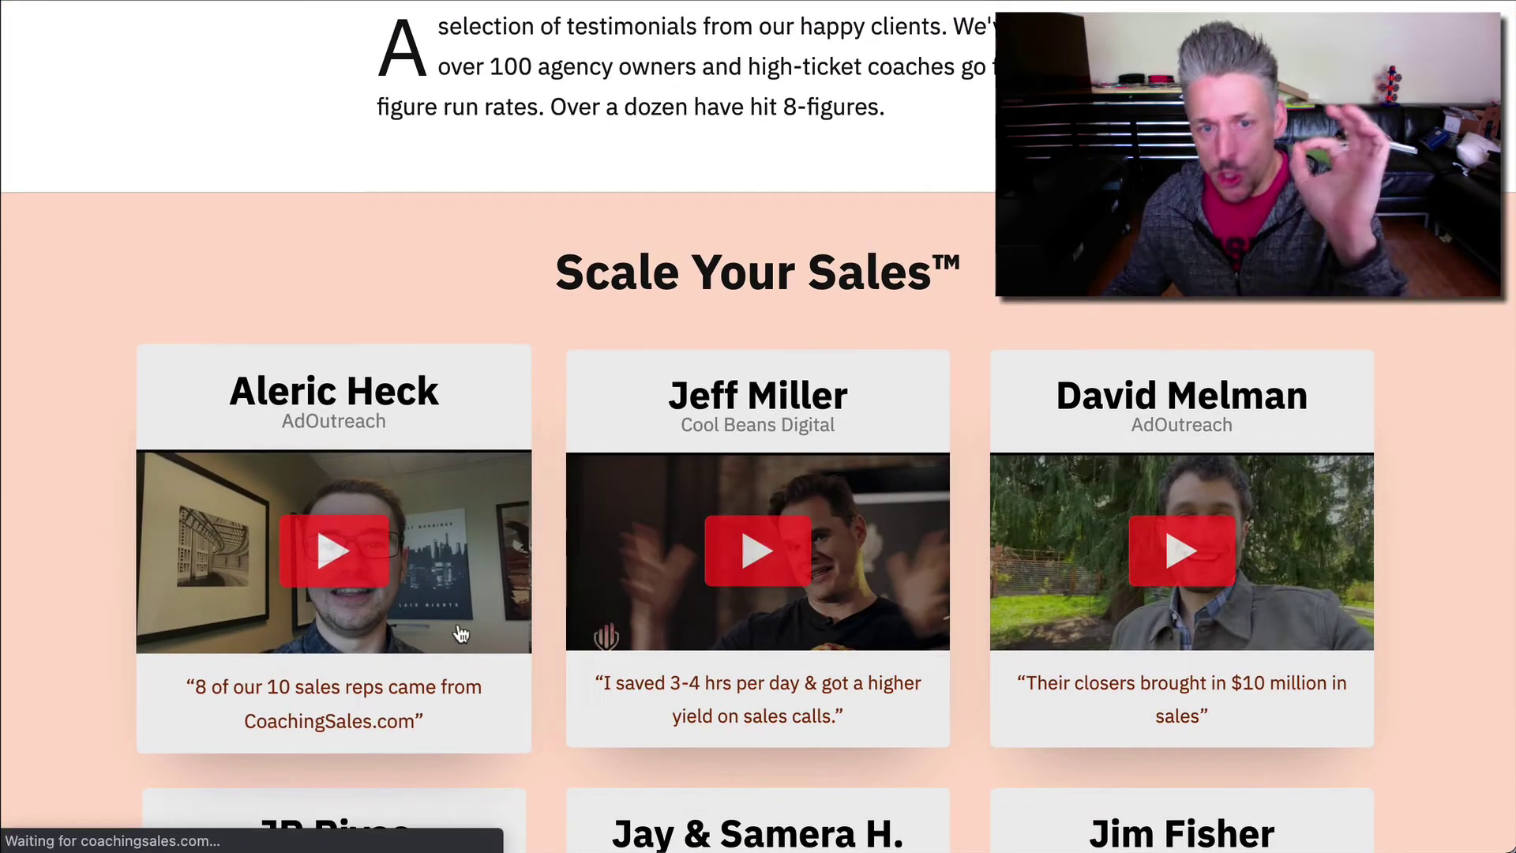
# Scroll through the CoachingSales.com testimonials, then play and pause Aleric Heck's video.
pyautogui.scroll(-15, 510, 642)
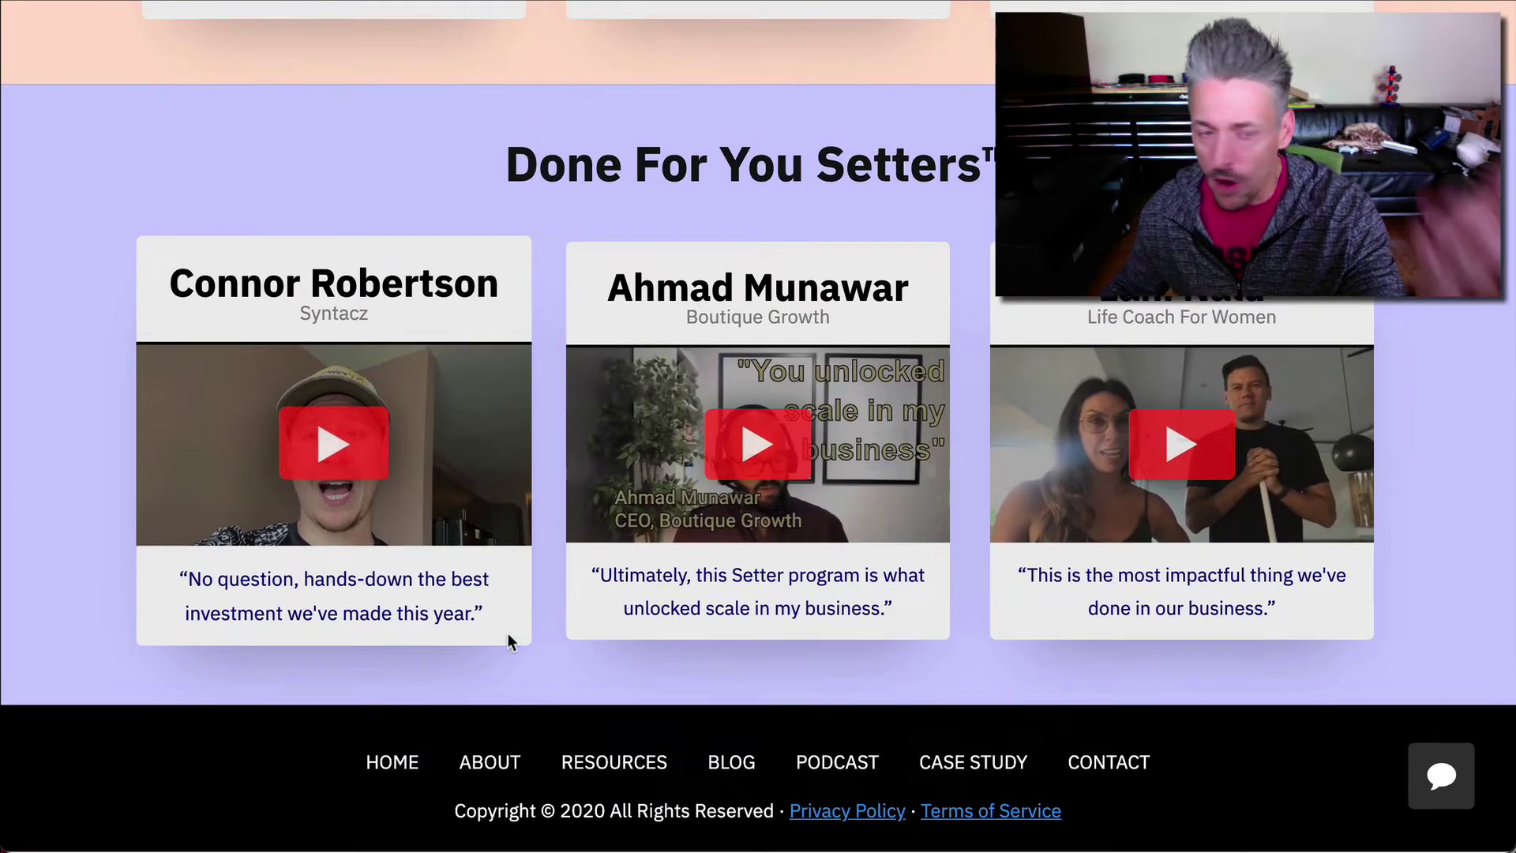
pyautogui.scroll(10, 508, 633)
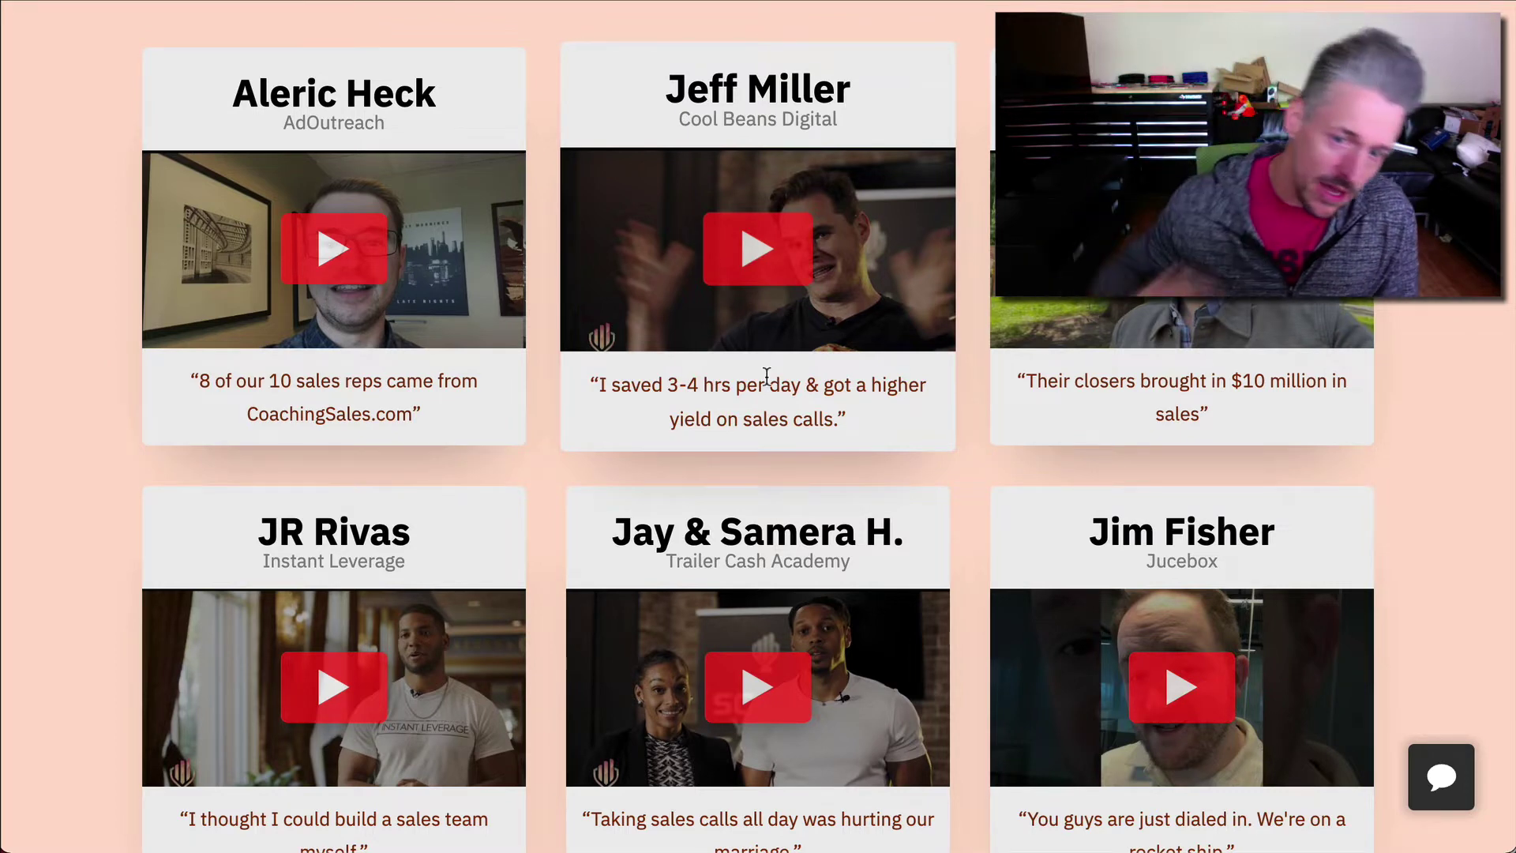
pyautogui.scroll(-3, 766, 377)
pyautogui.scroll(2, 766, 377)
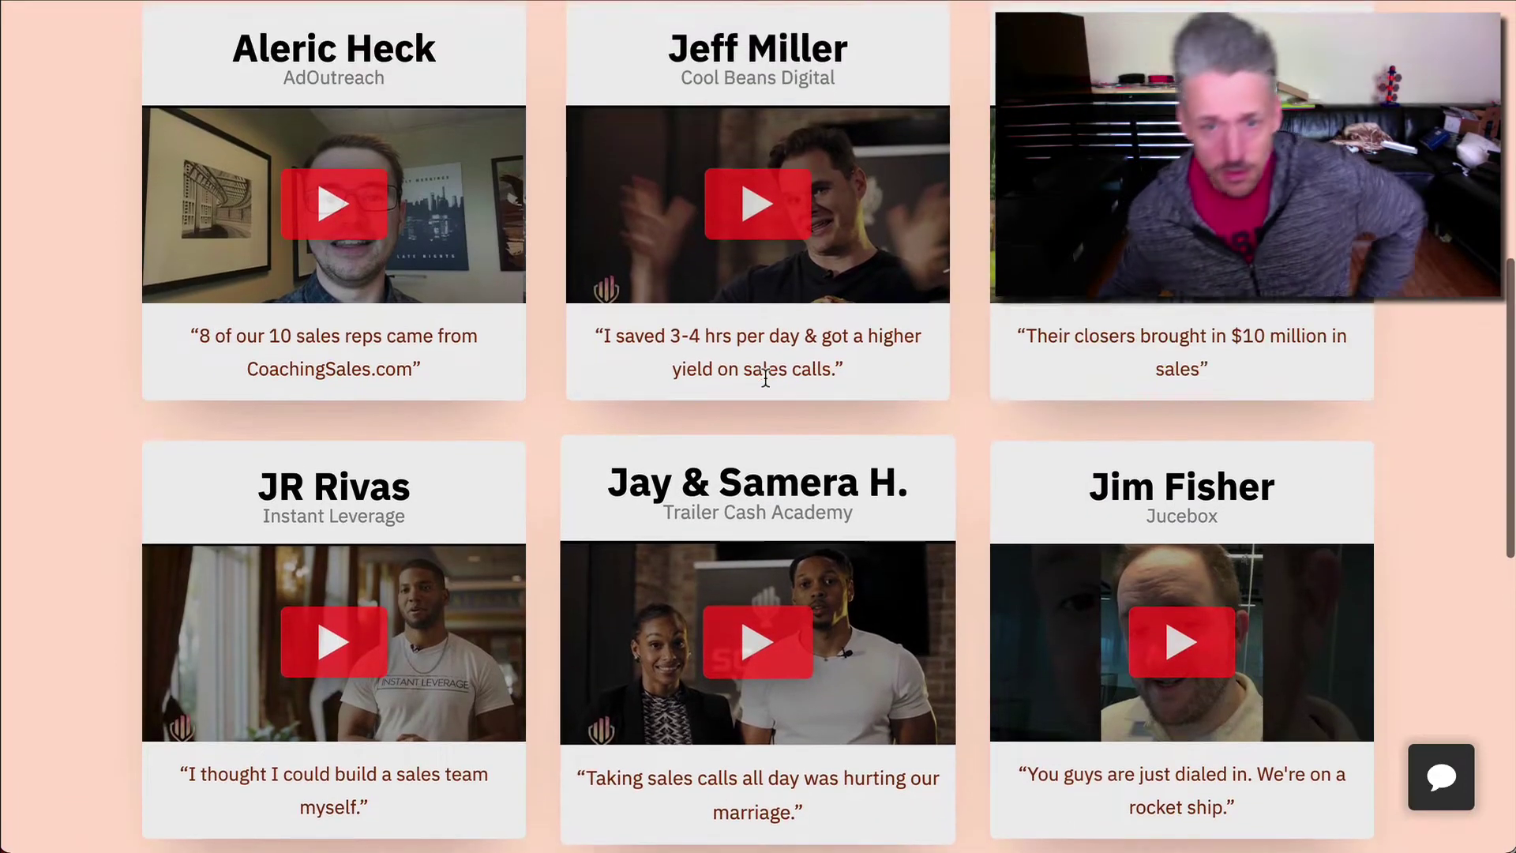
pyautogui.scroll(3, 766, 377)
pyautogui.scroll(5, 765, 377)
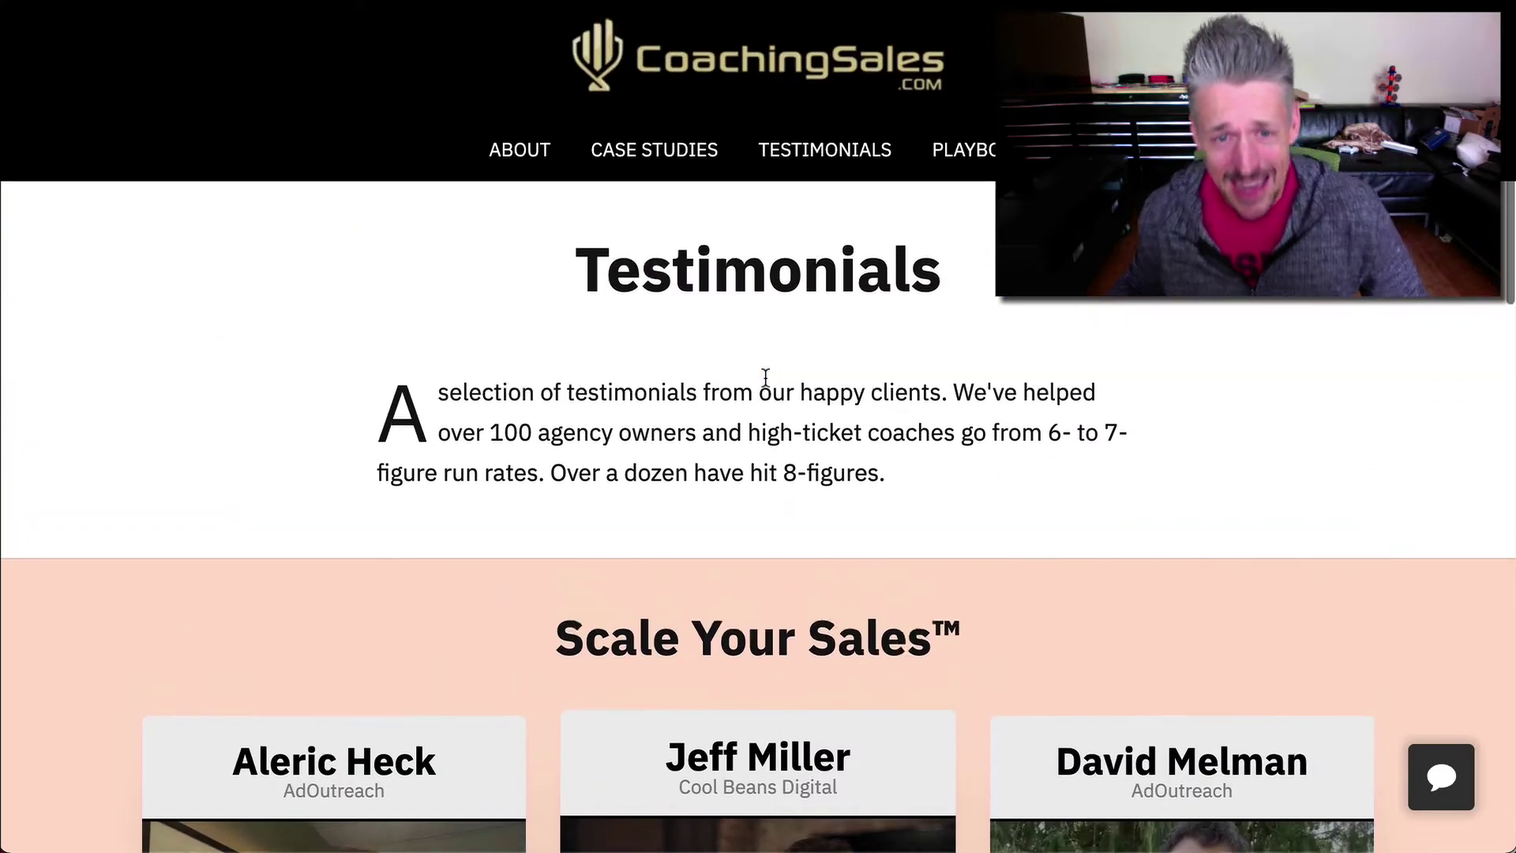
pyautogui.scroll(-10, 765, 378)
pyautogui.scroll(-5, 766, 387)
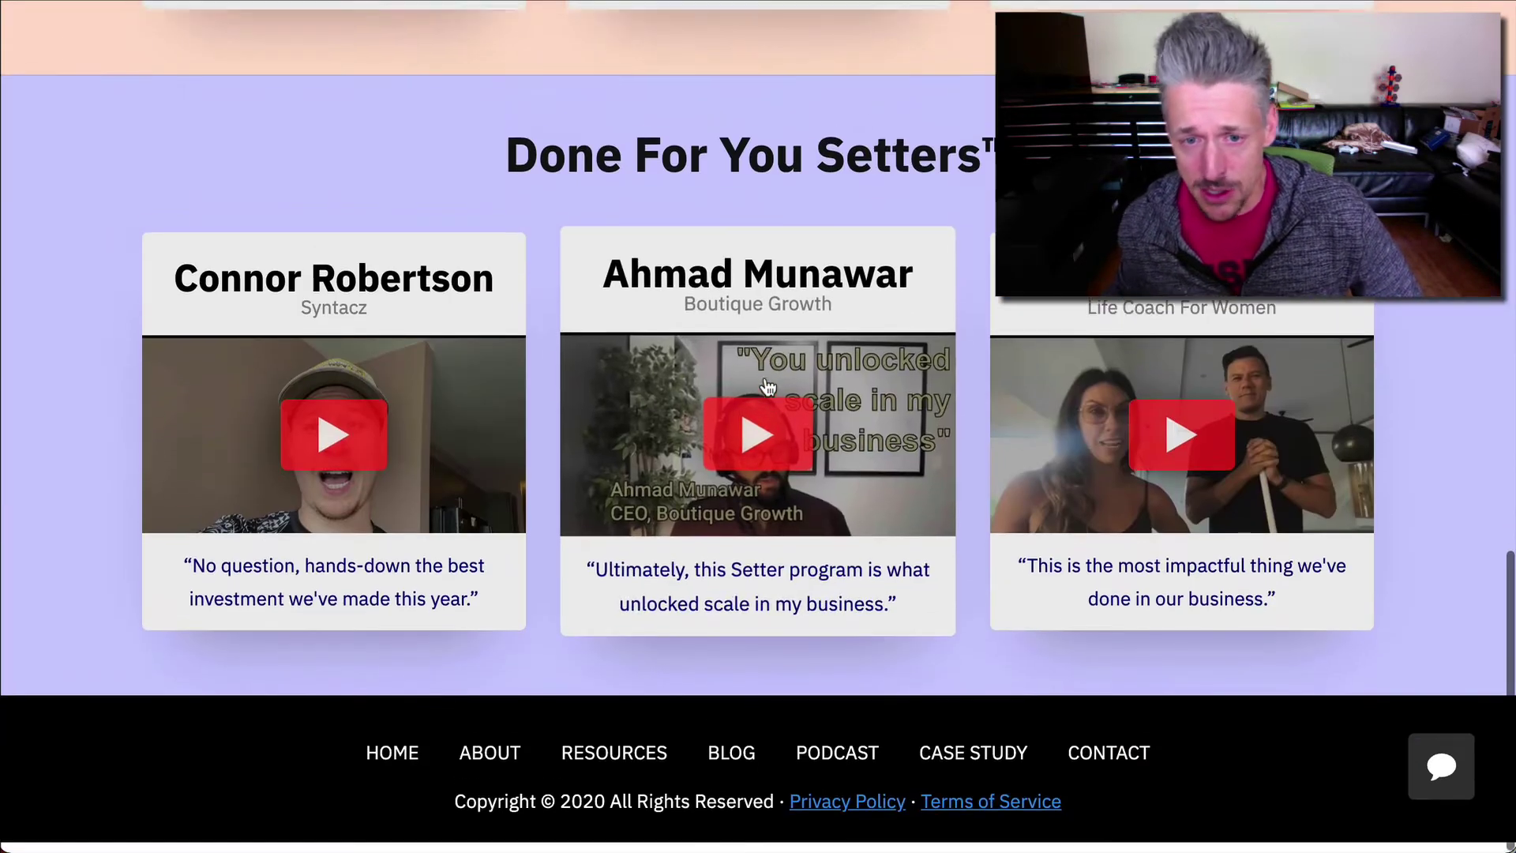
pyautogui.scroll(10, 766, 387)
pyautogui.scroll(3, 765, 377)
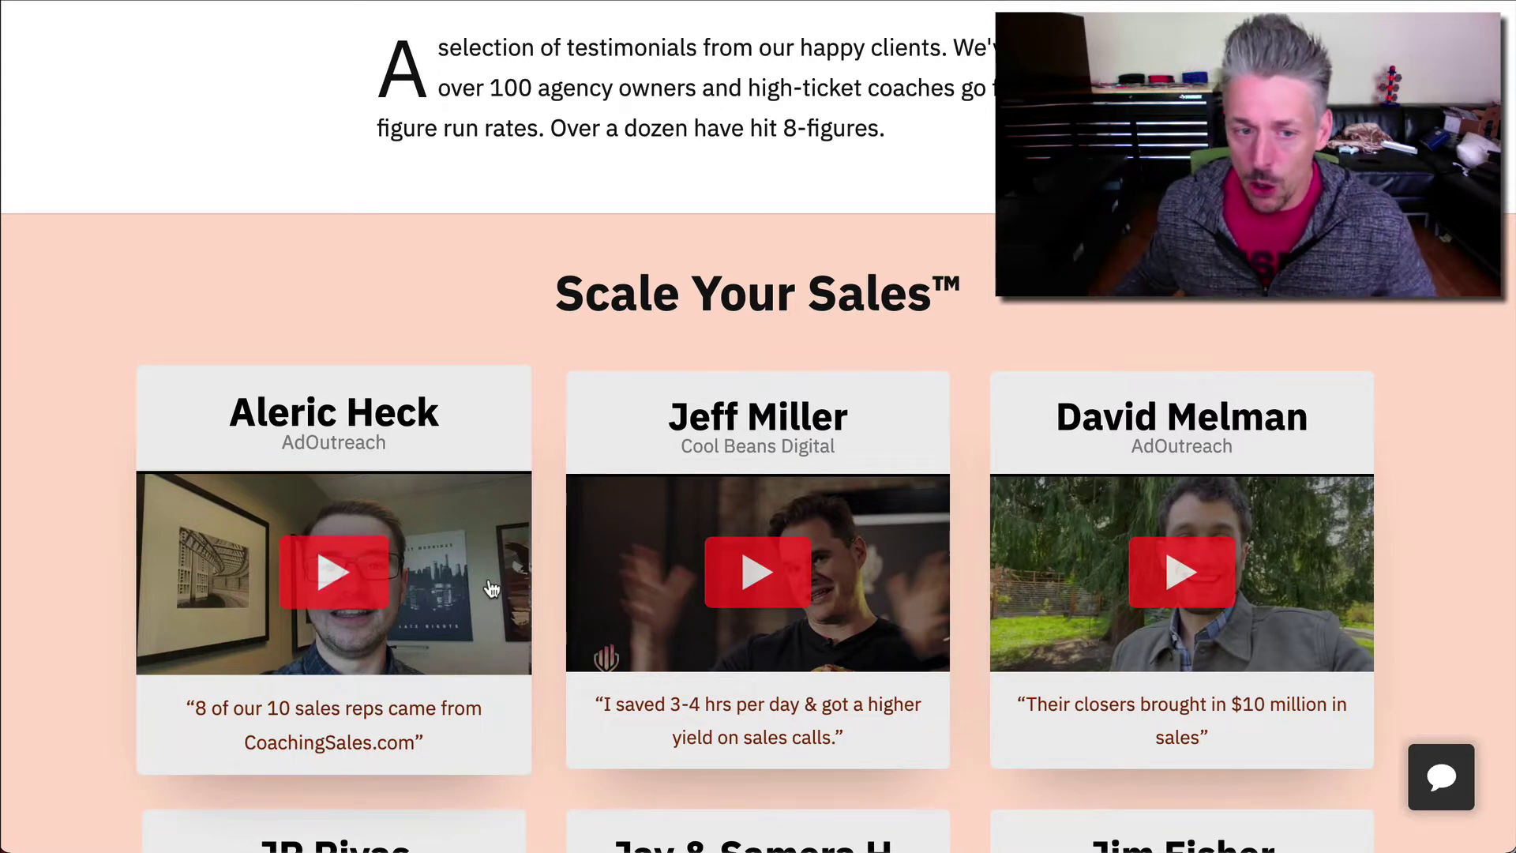
pyautogui.click(421, 559)
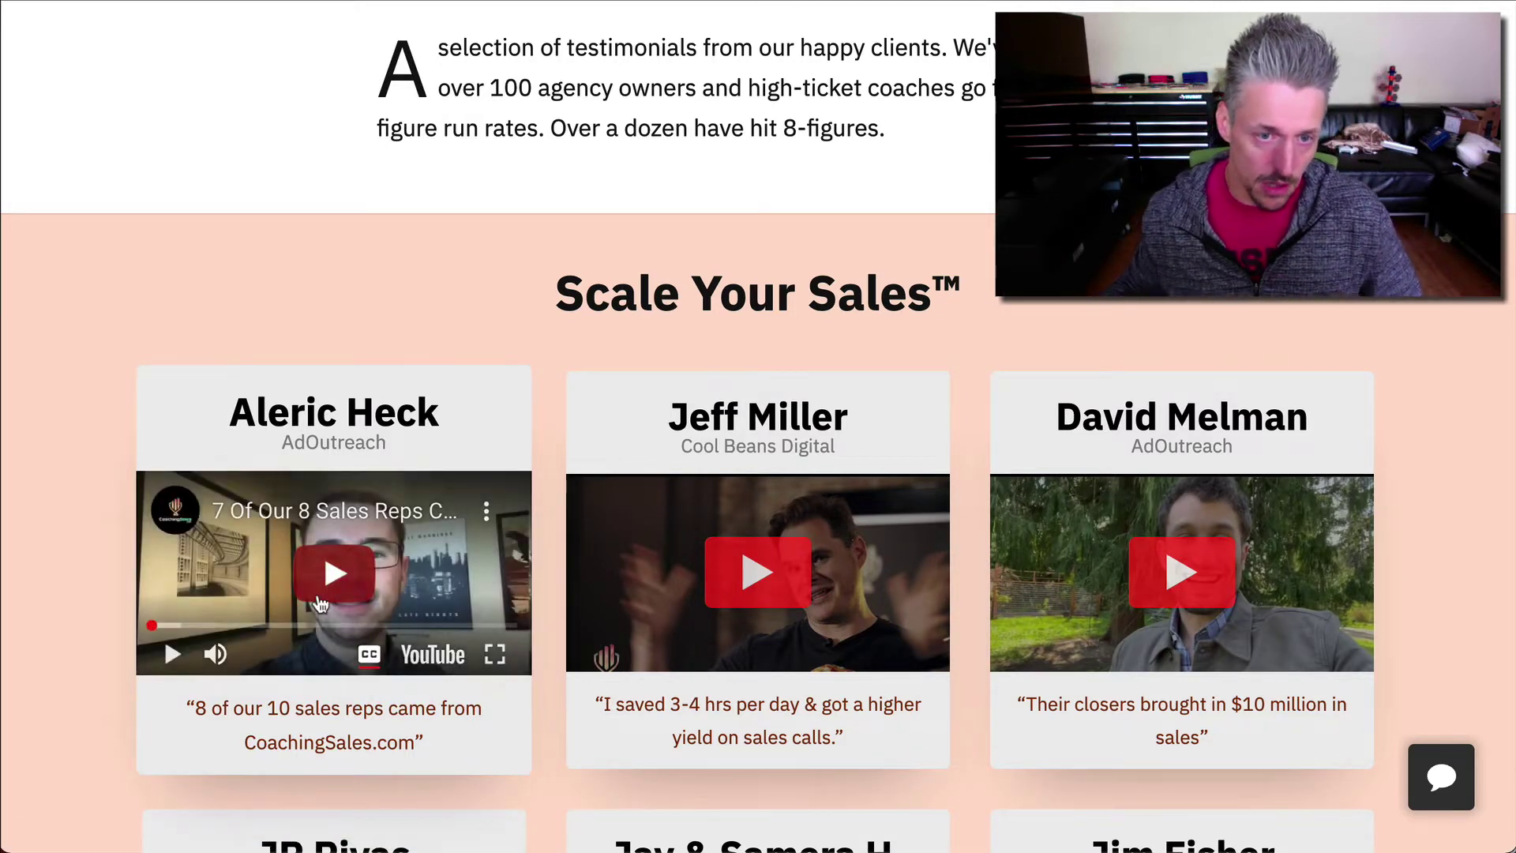
pyautogui.click(176, 656)
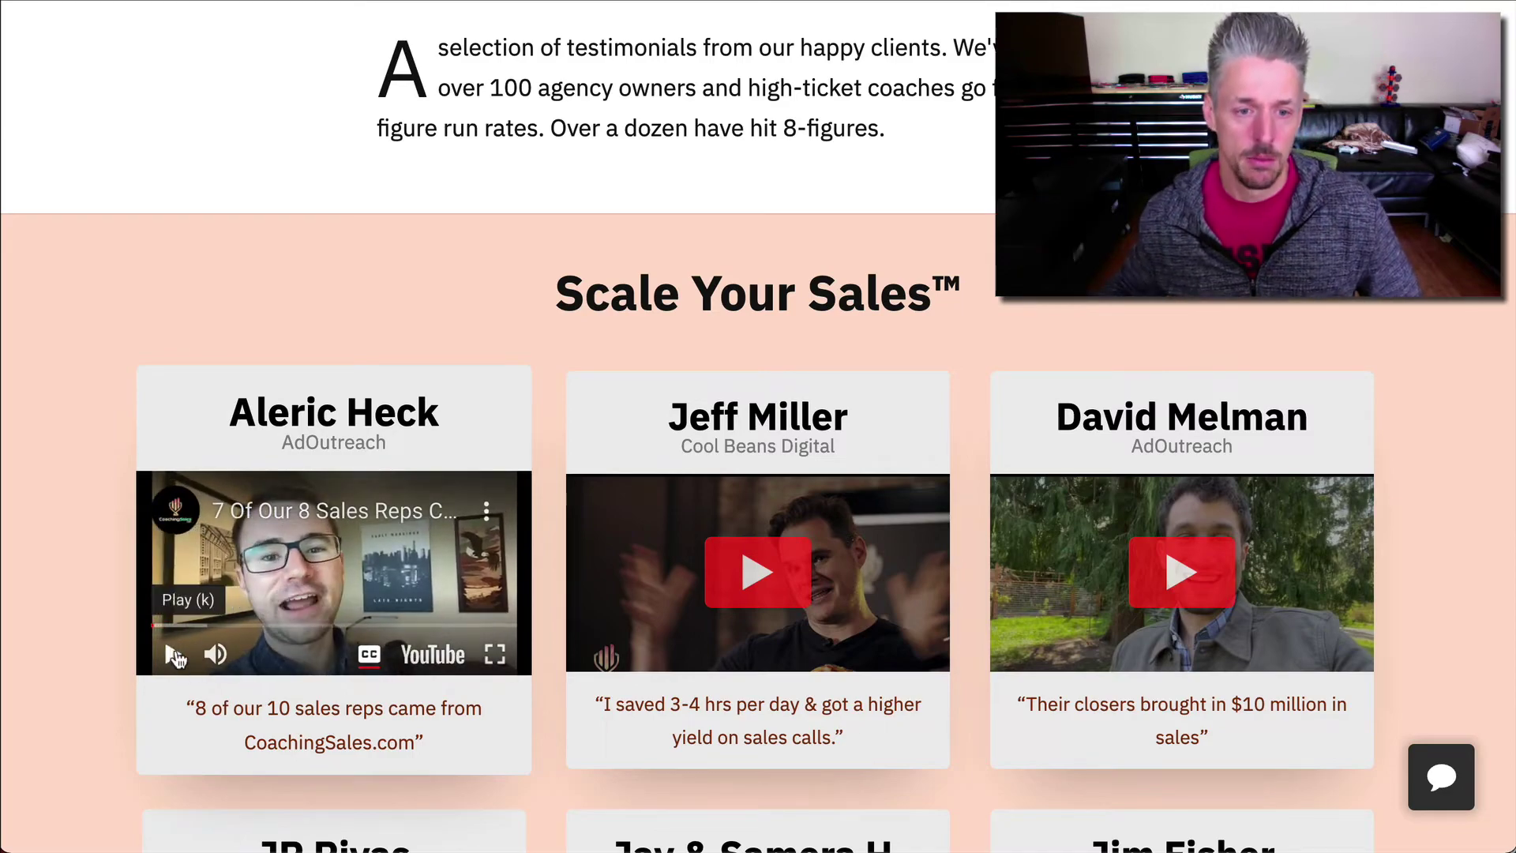
# Scroll the testimonial cards again, then switch to the page's source-code view.
pyautogui.scroll(-15, 596, 575)
pyautogui.scroll(3, 598, 578)
pyautogui.scroll(12, 598, 578)
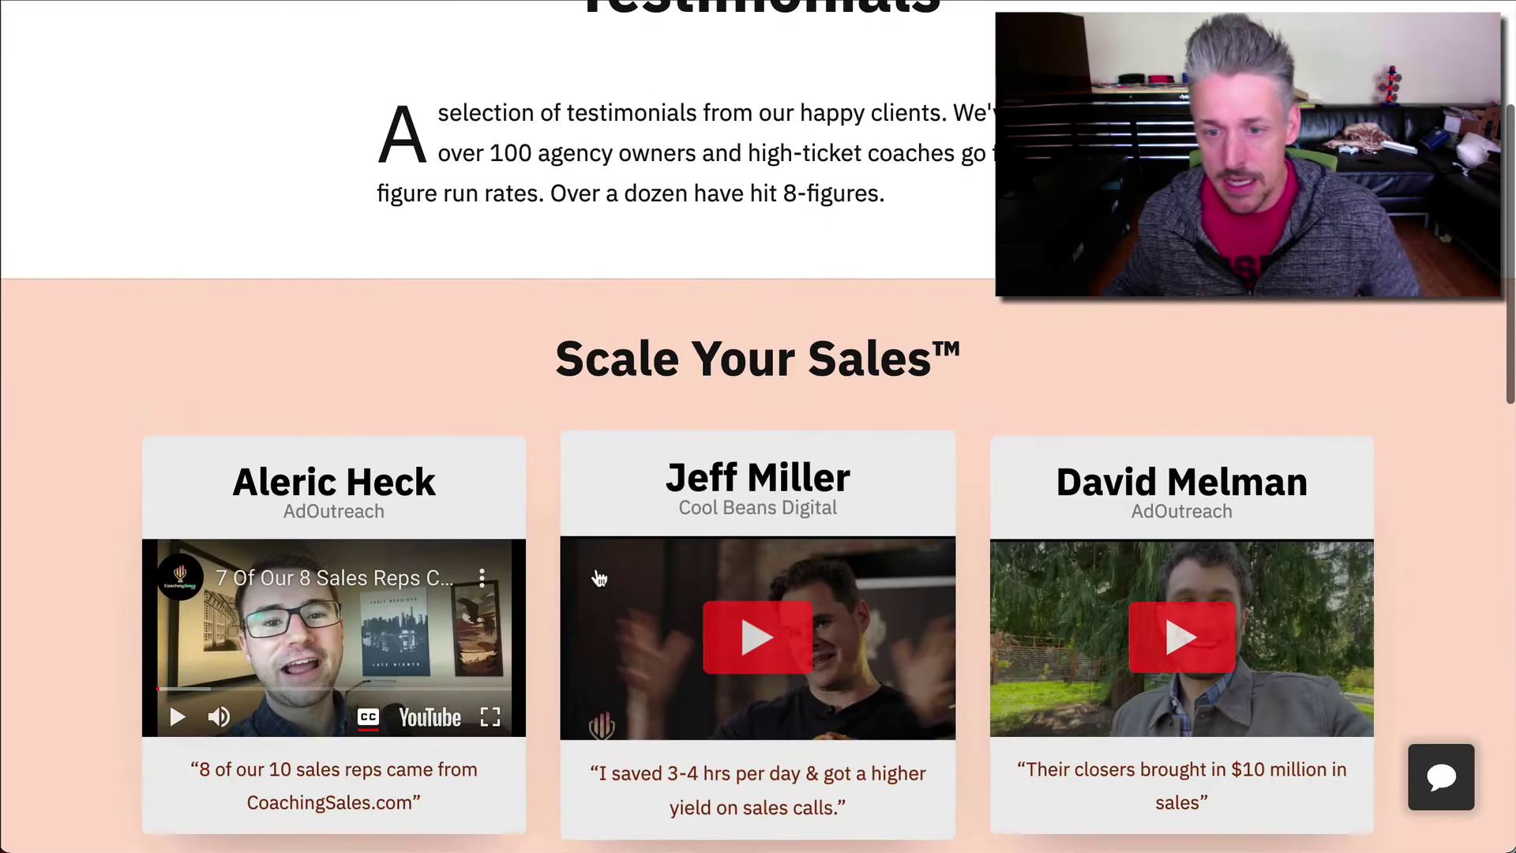
pyautogui.scroll(-4, 646, 433)
pyautogui.scroll(-3, 1100, 507)
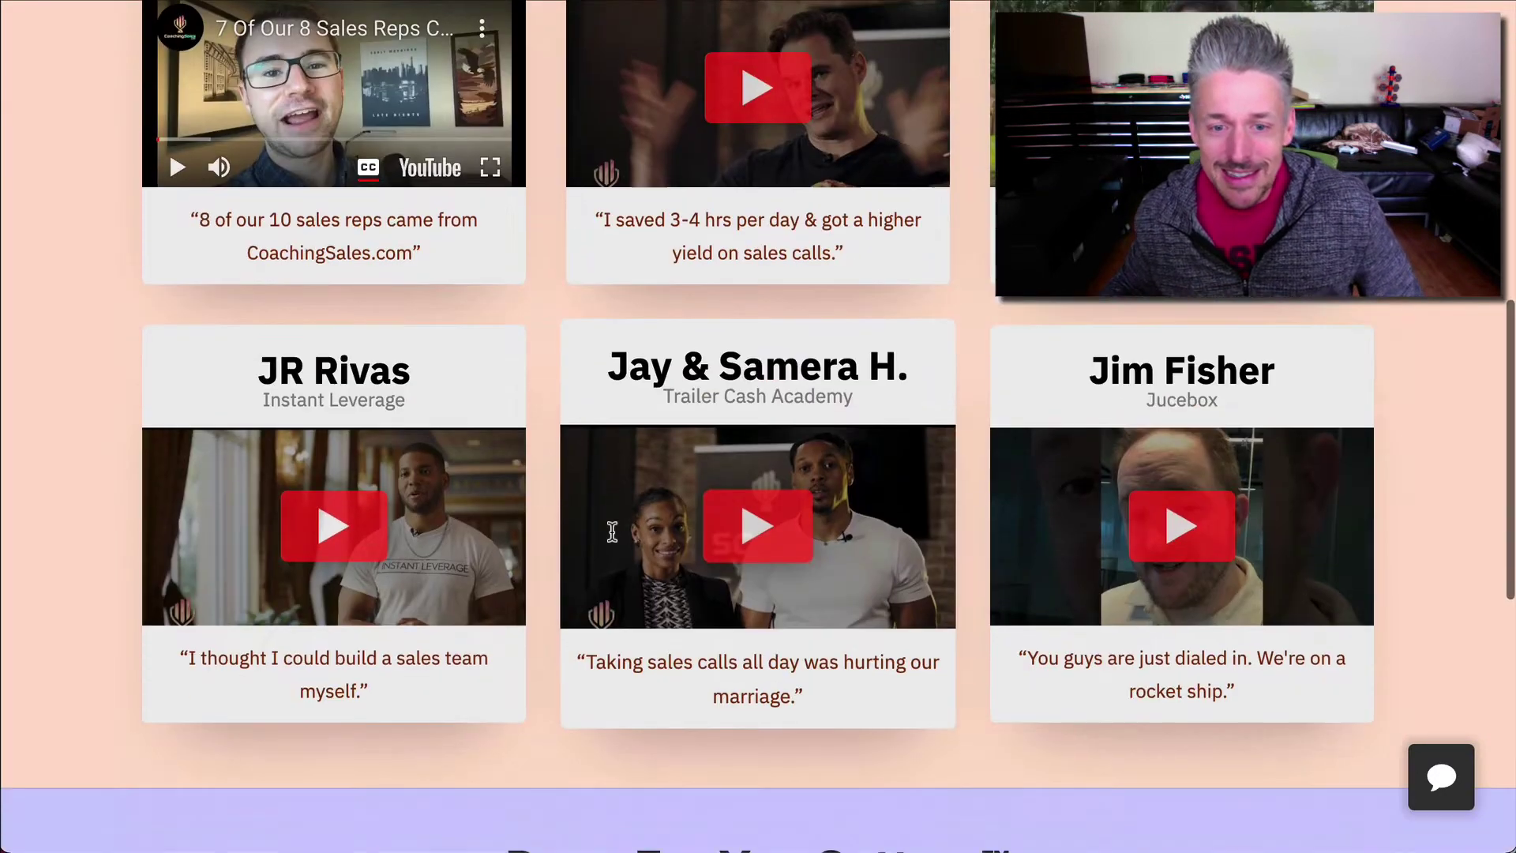
pyautogui.scroll(-5, 1184, 531)
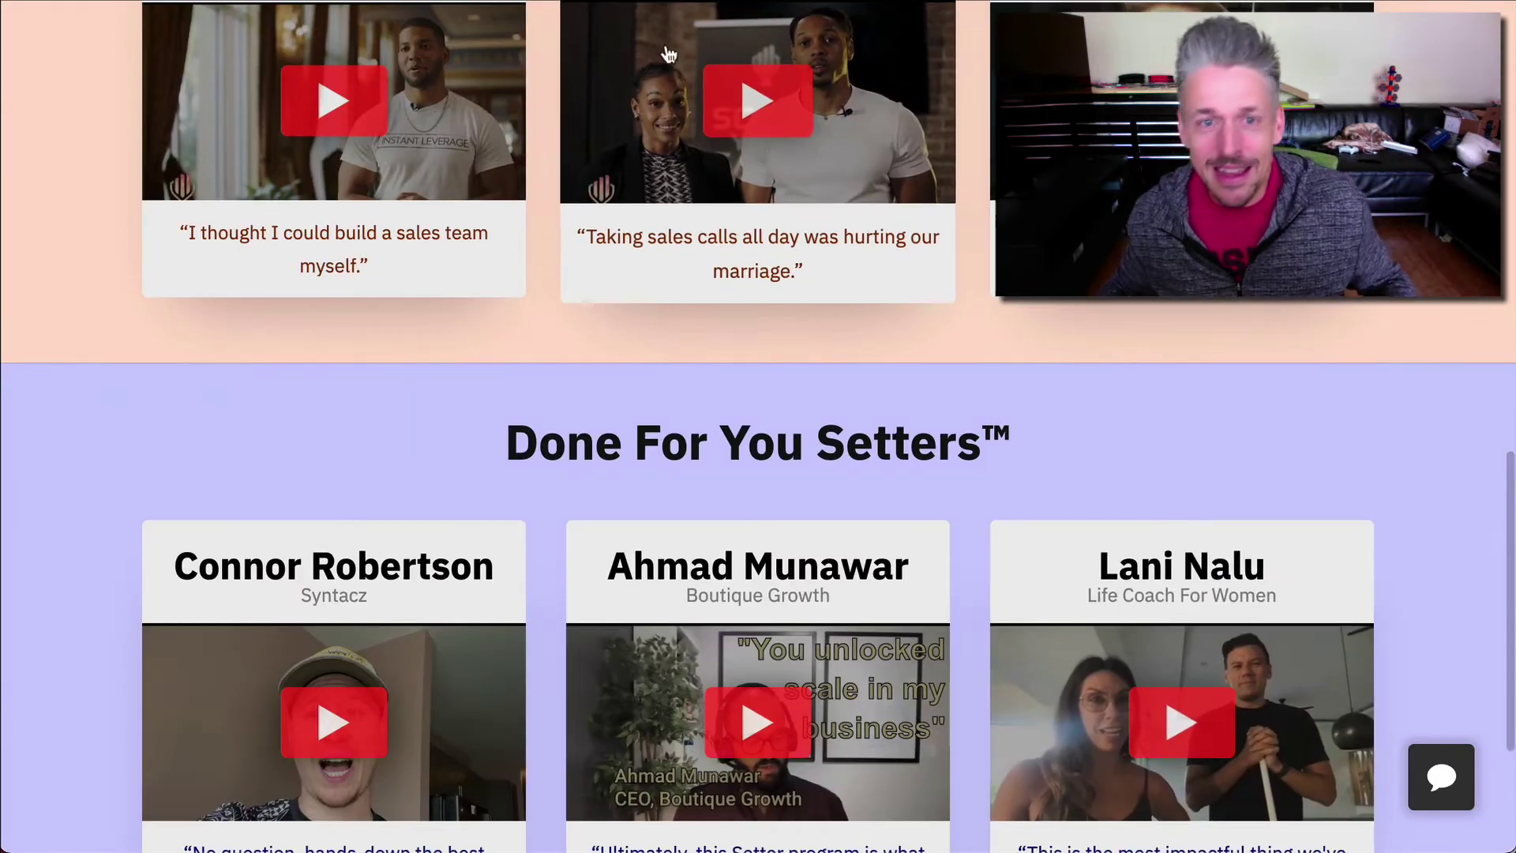
pyautogui.click(355, 4)
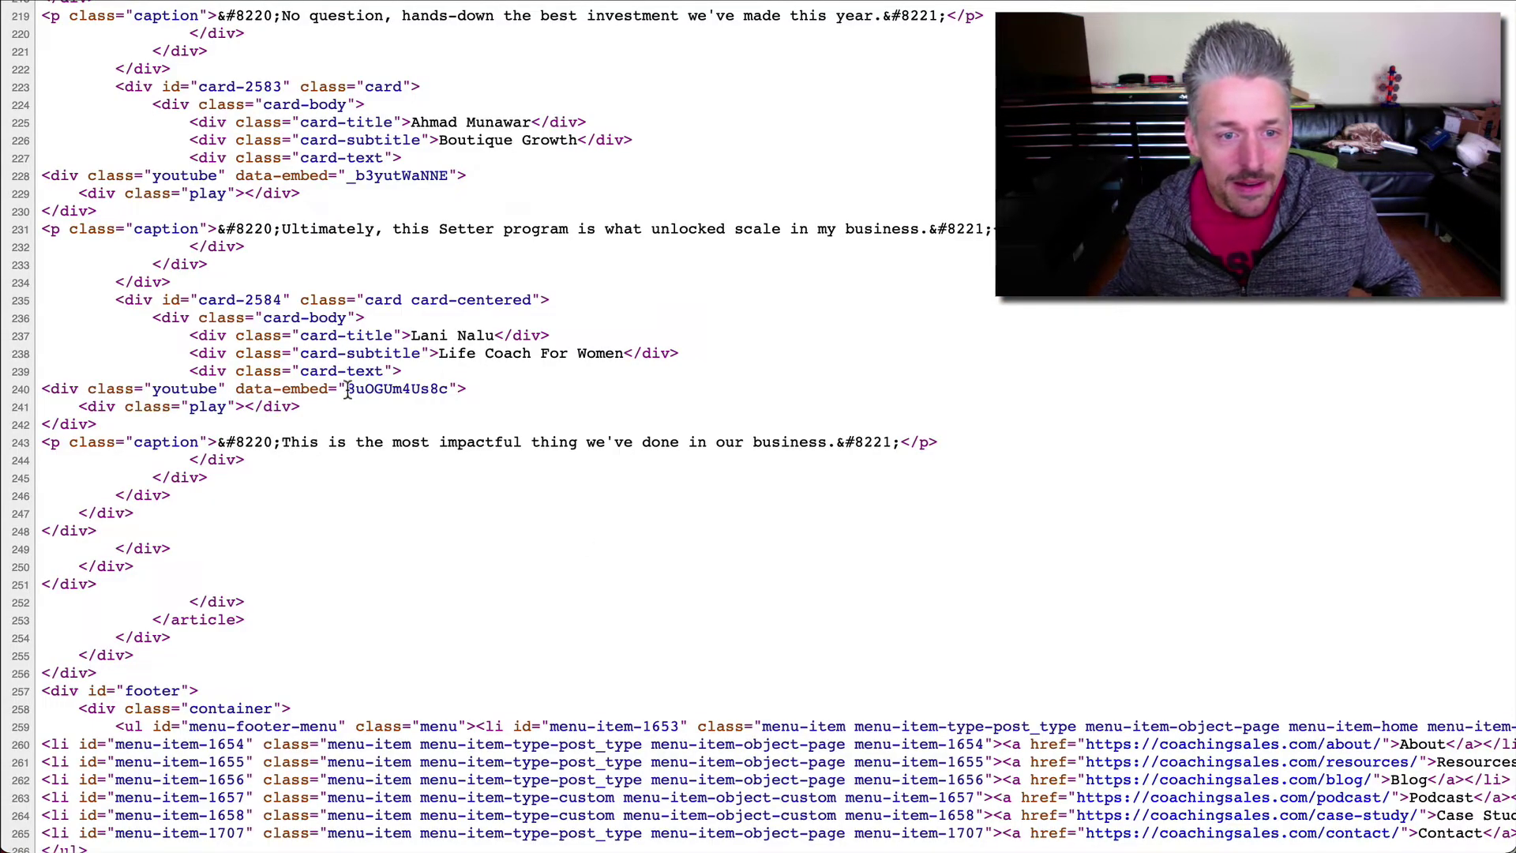
pyautogui.moveTo(348, 389); pyautogui.dragTo(448, 388)
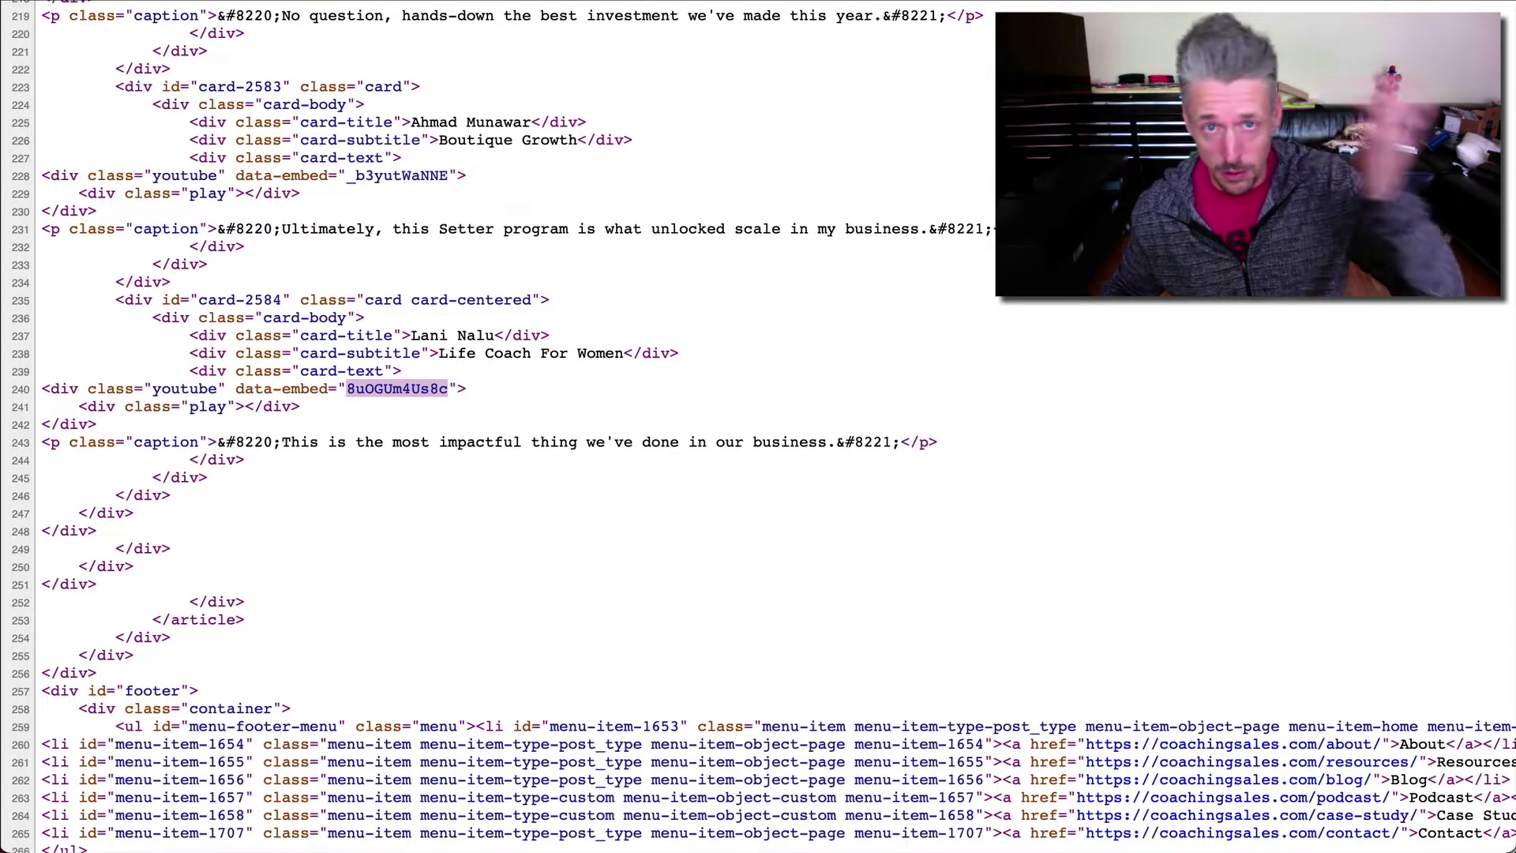
pyautogui.press('super+w')
pyautogui.write('be i=')
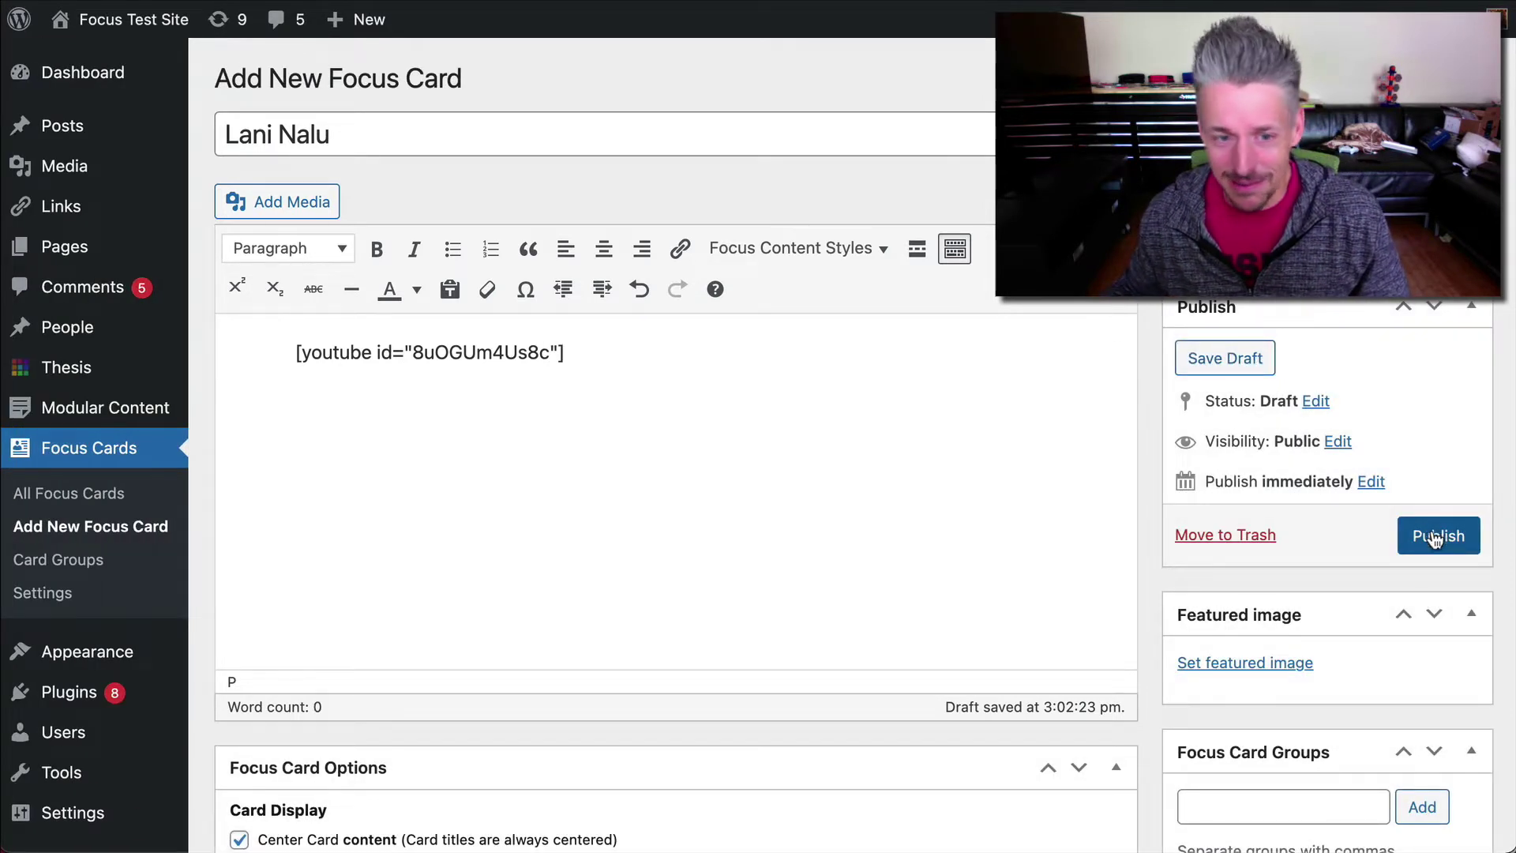
pyautogui.click(1435, 537)
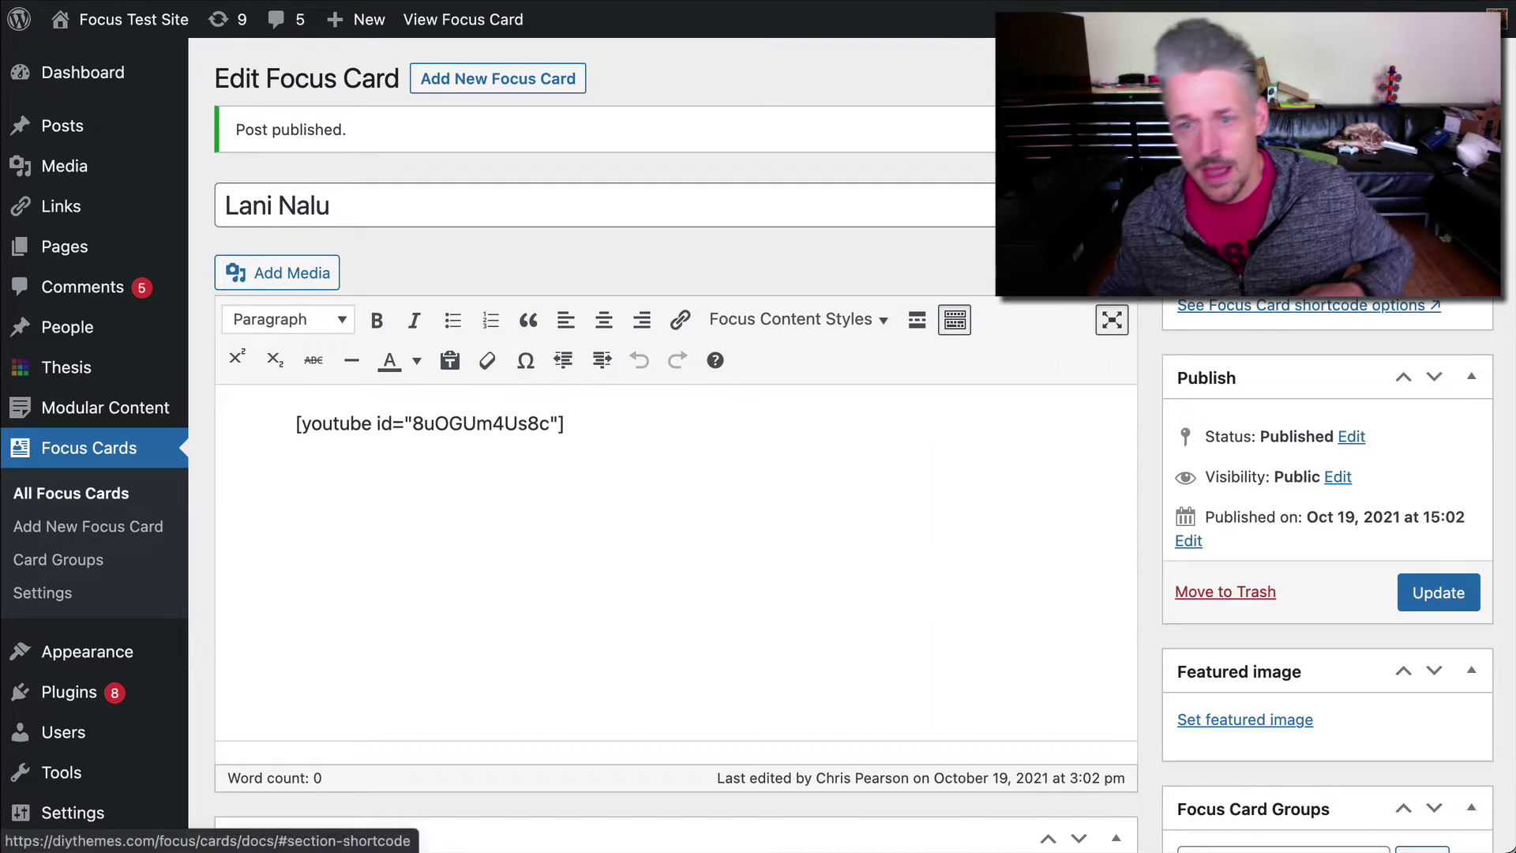
# Add the card to the Coaching Sales Bottom group, update it, and view Testimonials.
pyautogui.scroll(-1, 1167, 618)
pyautogui.scroll(-1, 1168, 614)
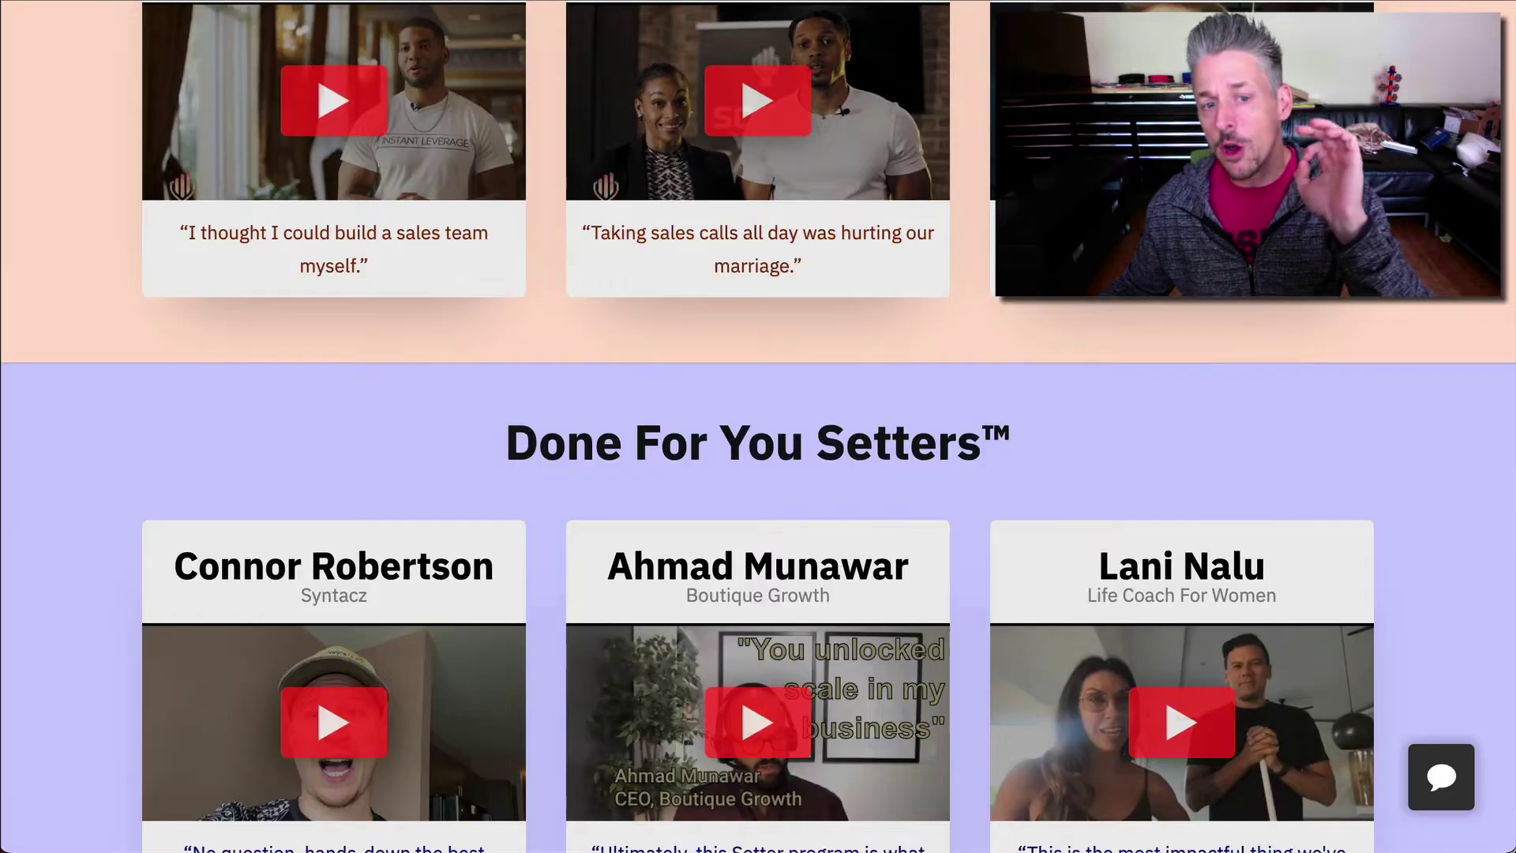
pyautogui.scroll(-3, 552, 315)
pyautogui.scroll(7, 551, 315)
pyautogui.scroll(6, 552, 315)
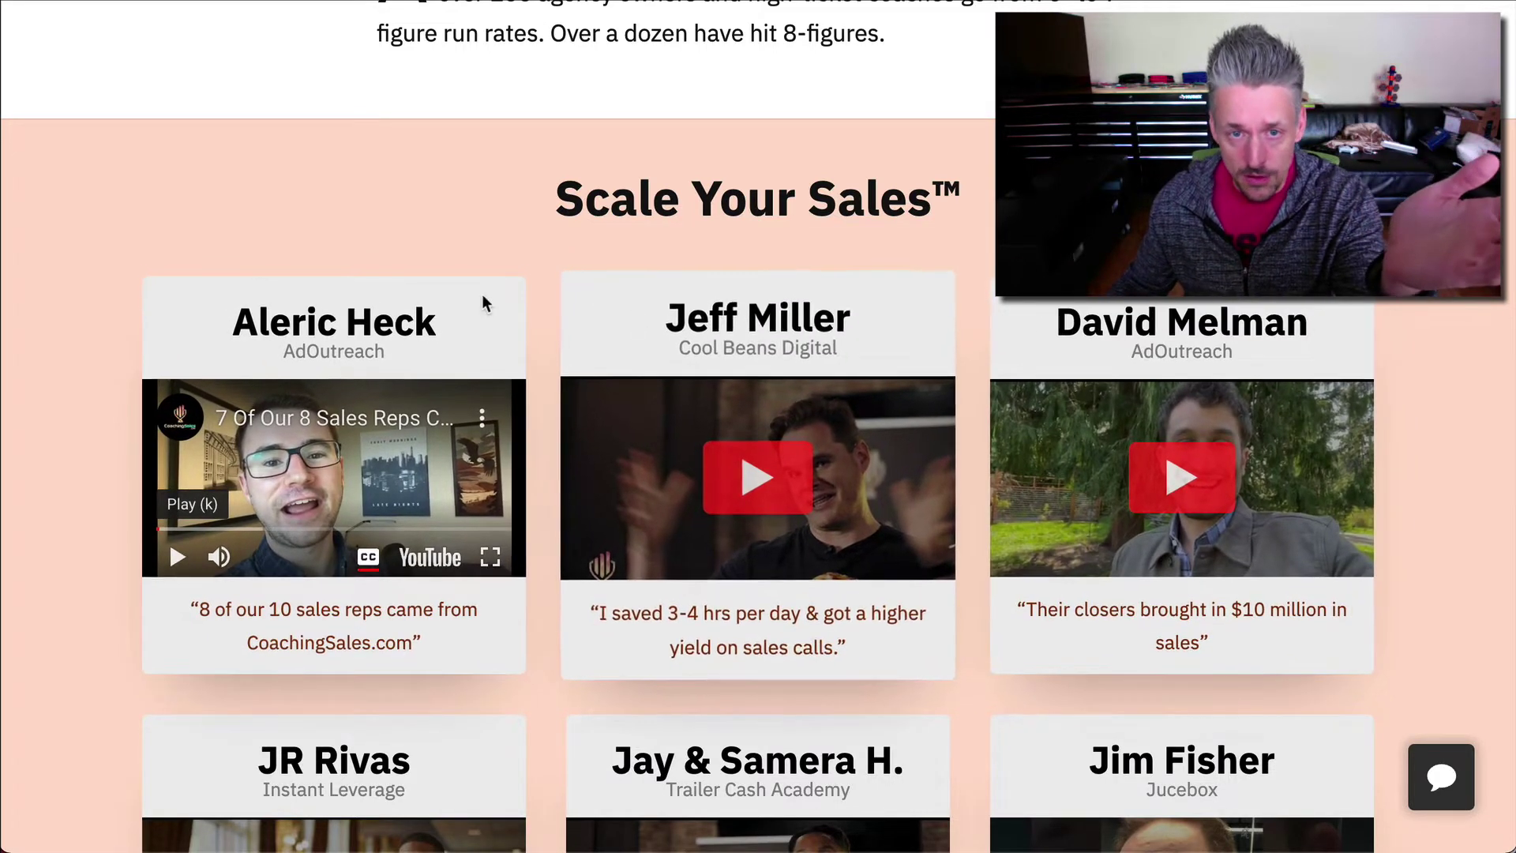
pyautogui.scroll(-2, 972, 304)
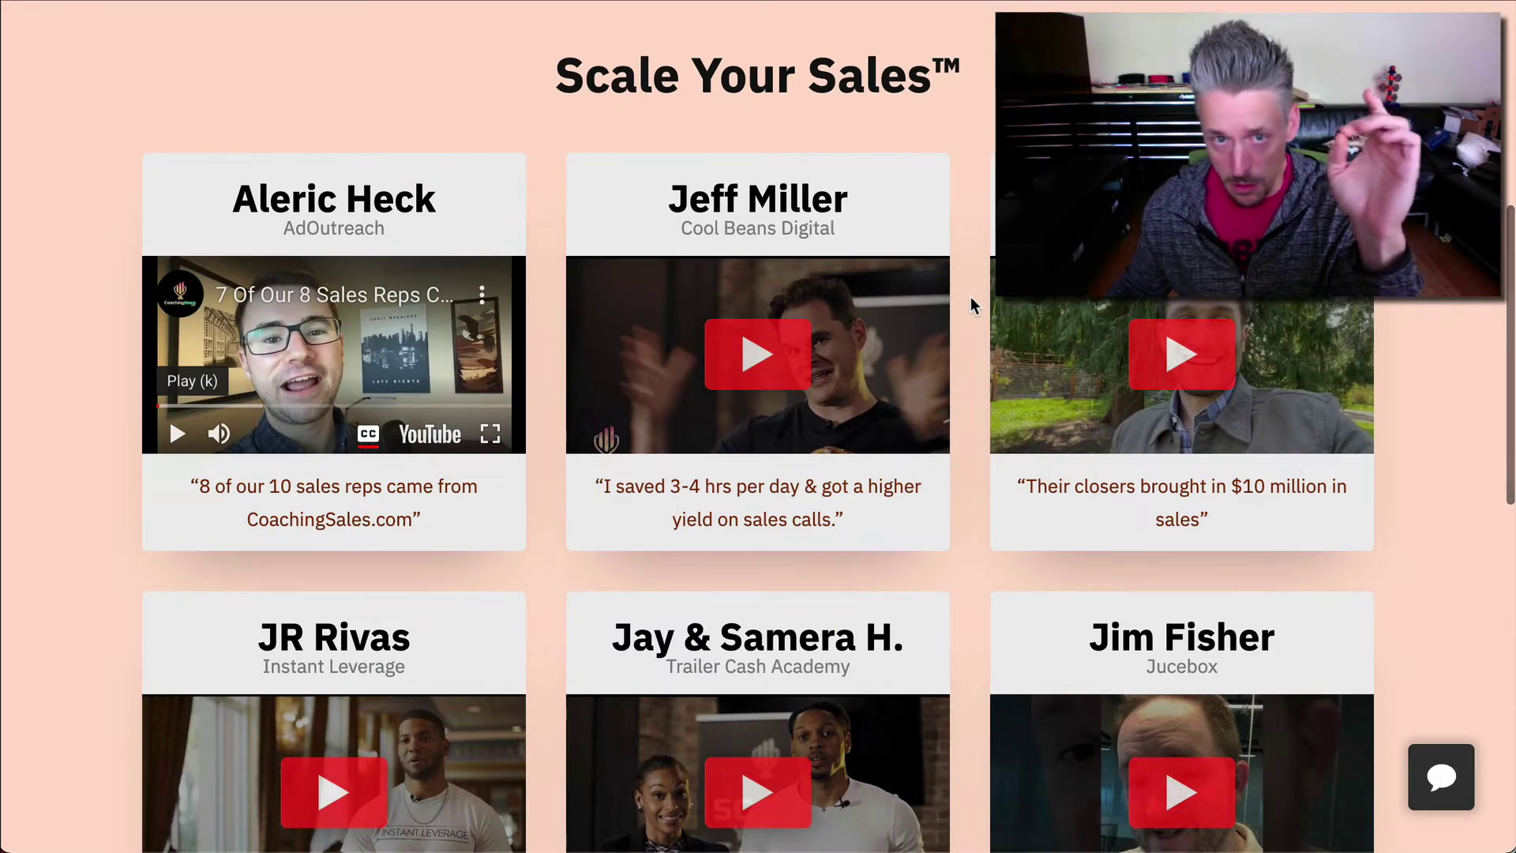
pyautogui.scroll(-10, 971, 300)
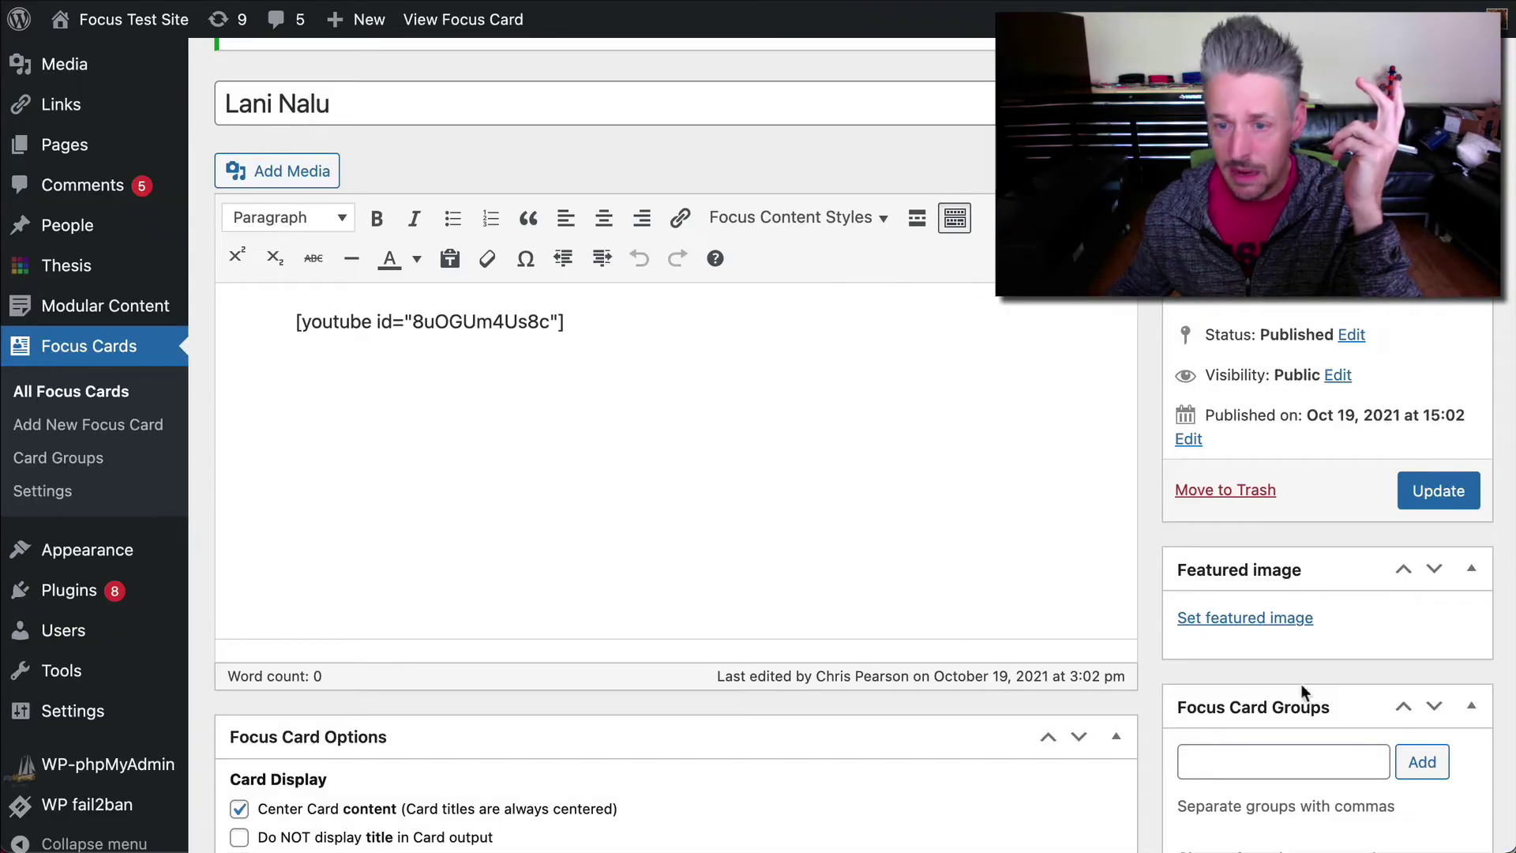
pyautogui.scroll(-3, 1236, 680)
pyautogui.click(1277, 605)
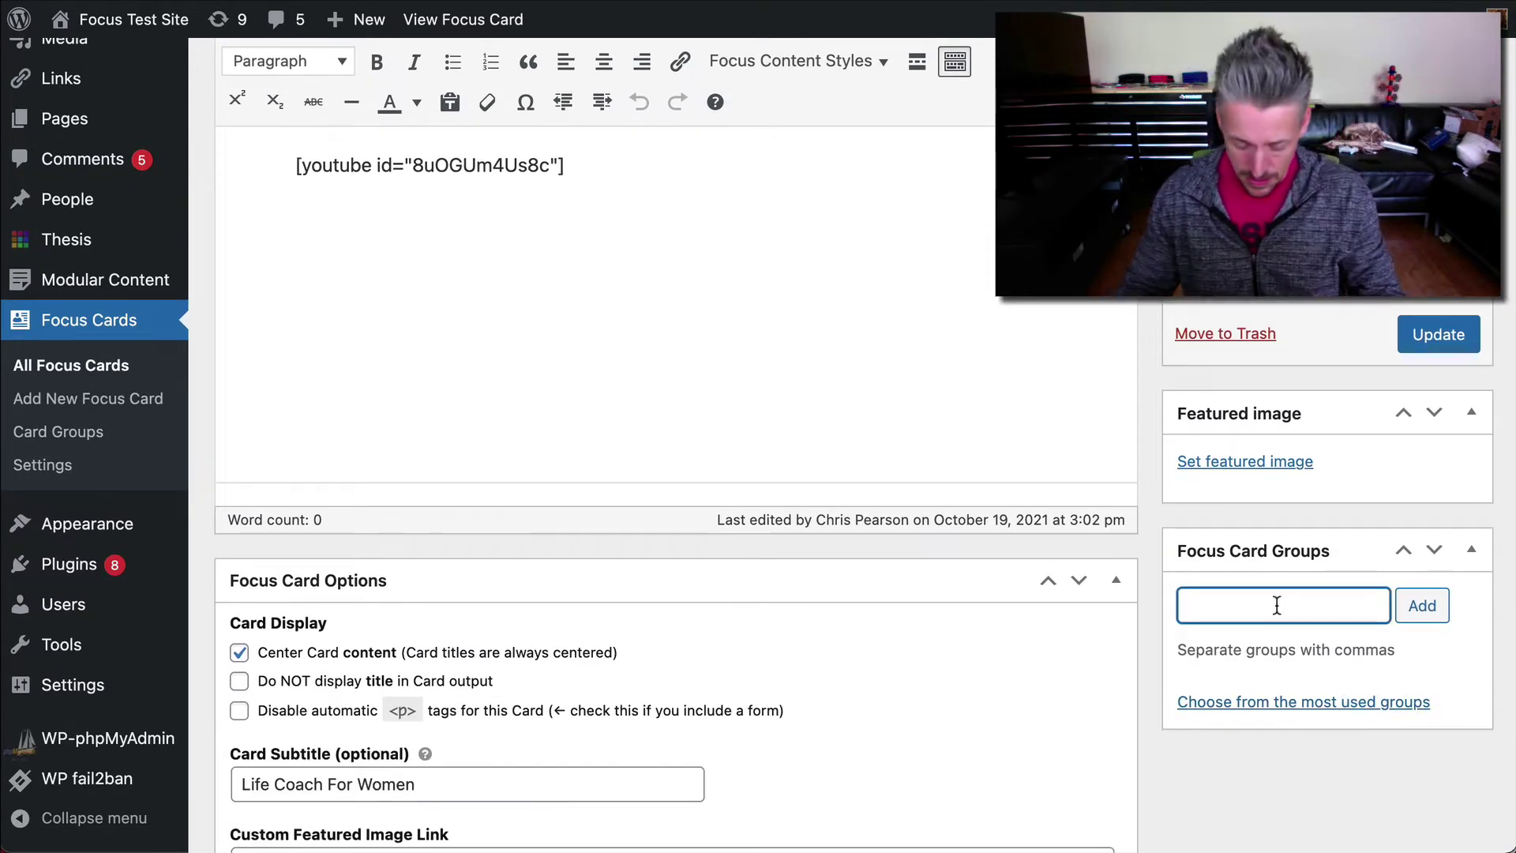
pyautogui.write('Coaching')
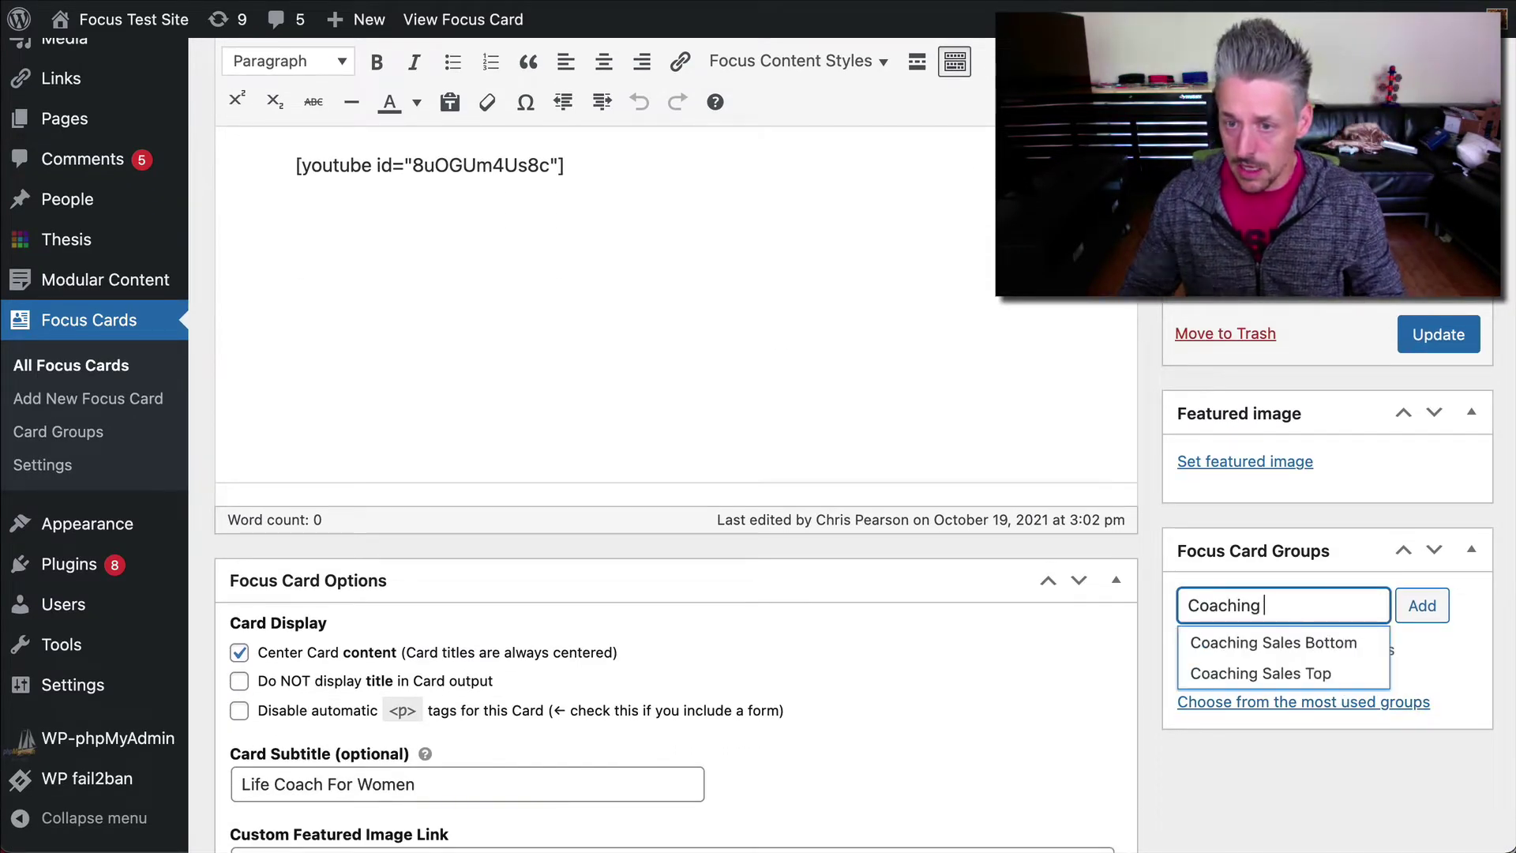
pyautogui.click(1273, 642)
pyautogui.click(1422, 605)
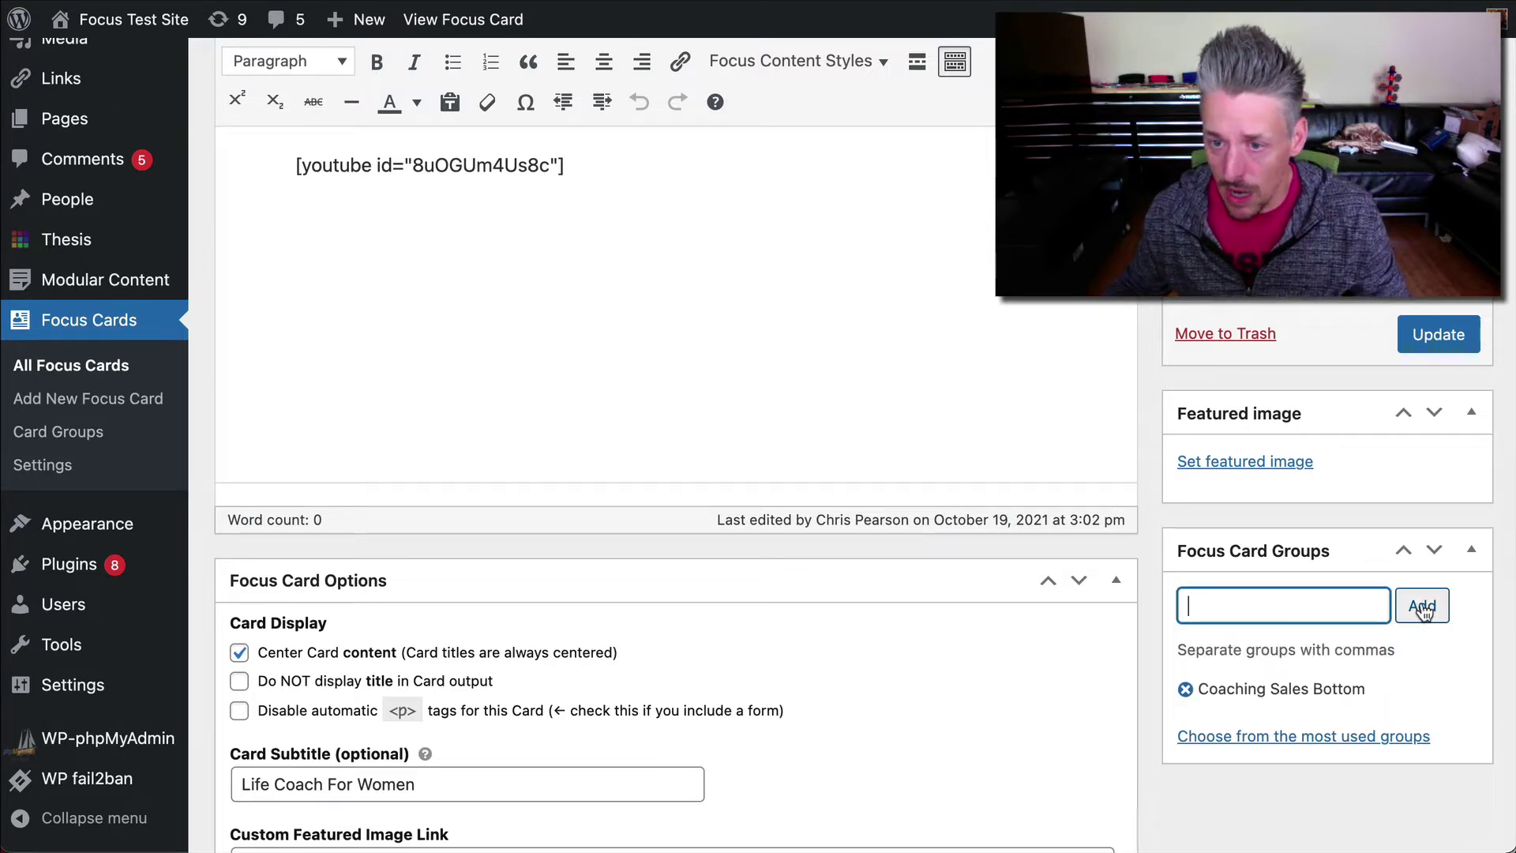
pyautogui.click(1438, 335)
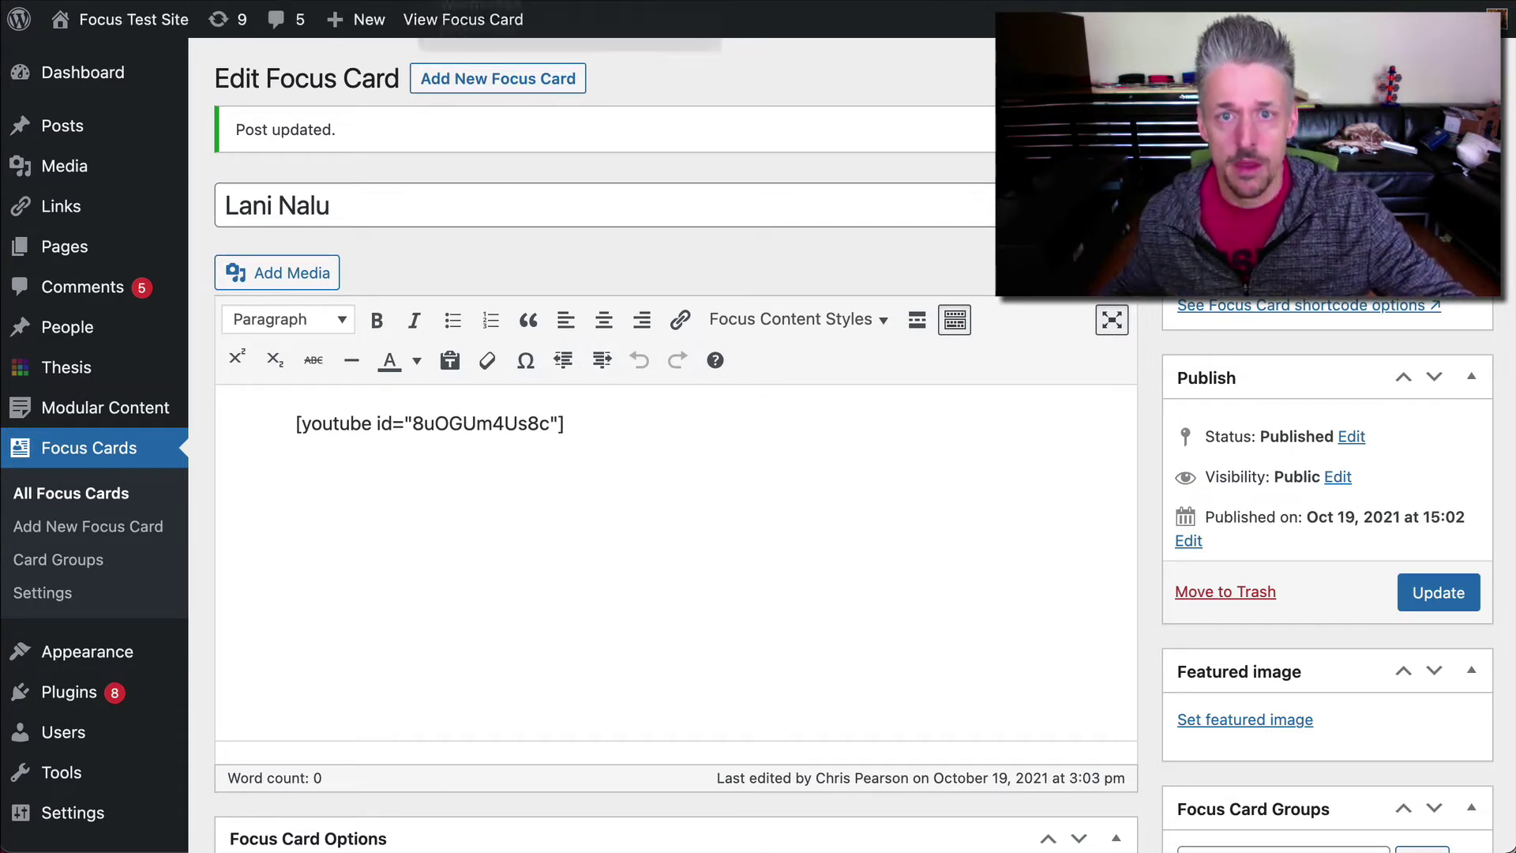
pyautogui.click(442, 2)
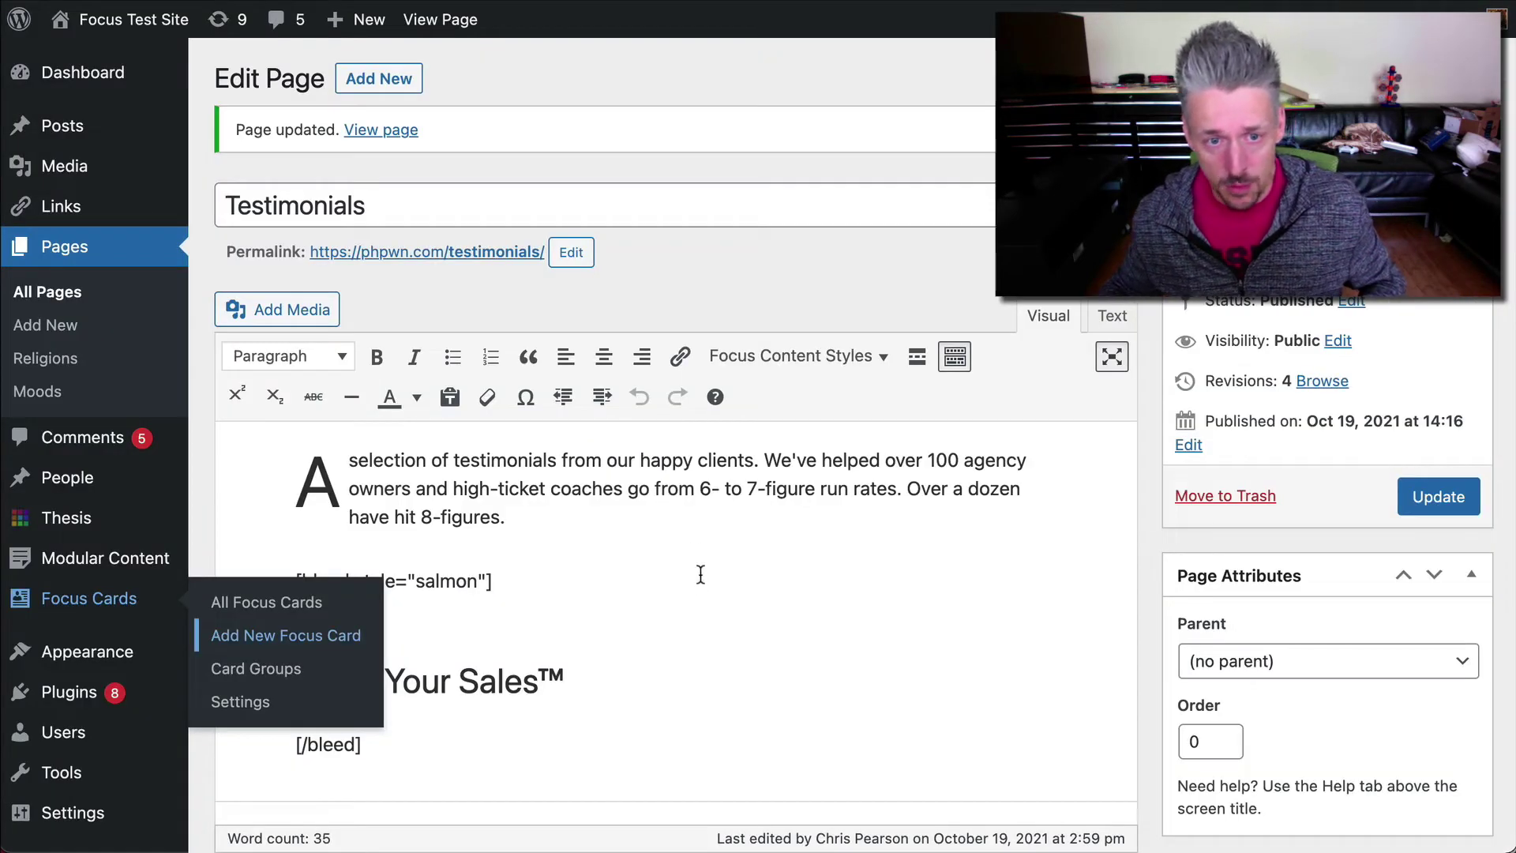
# Insert [card_group group="Coaching Sales Top"] in the salmon section and update the page.
pyautogui.click(701, 576)
pyautogui.scroll(-3, 701, 575)
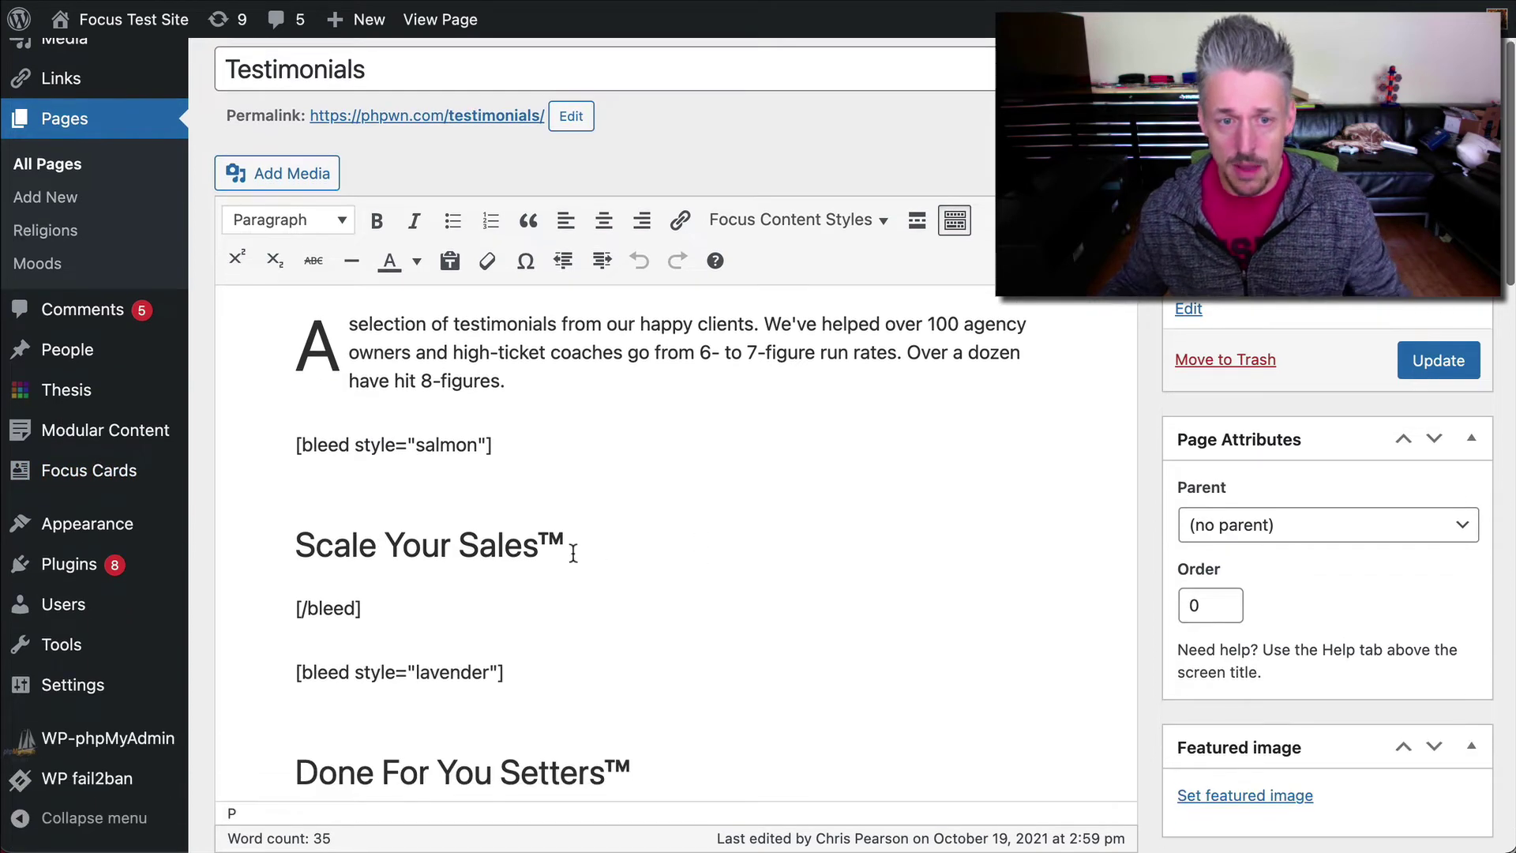
pyautogui.press('Return')
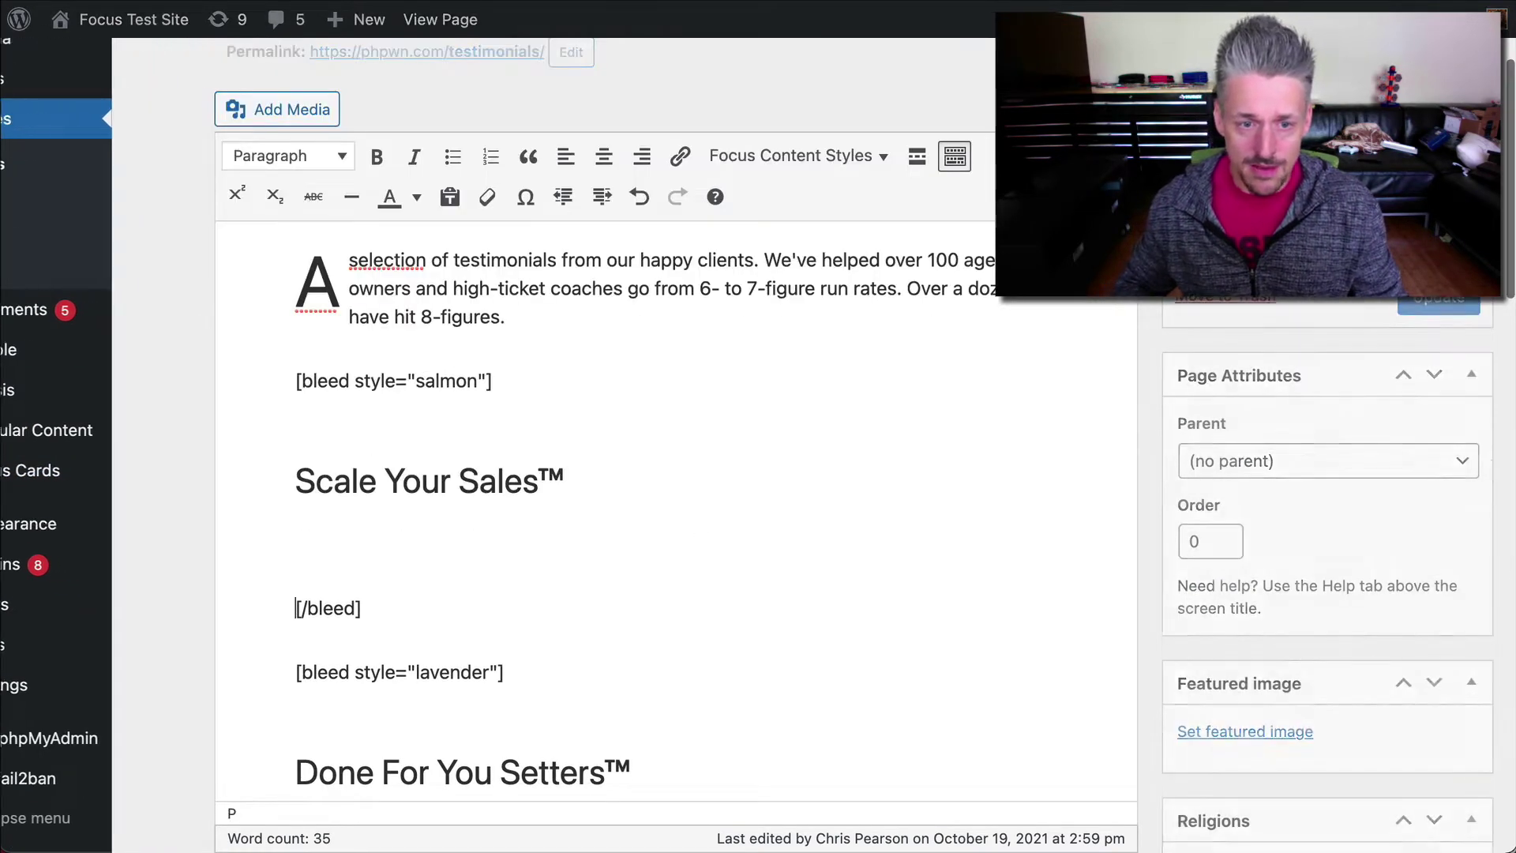
pyautogui.write('[card_group')
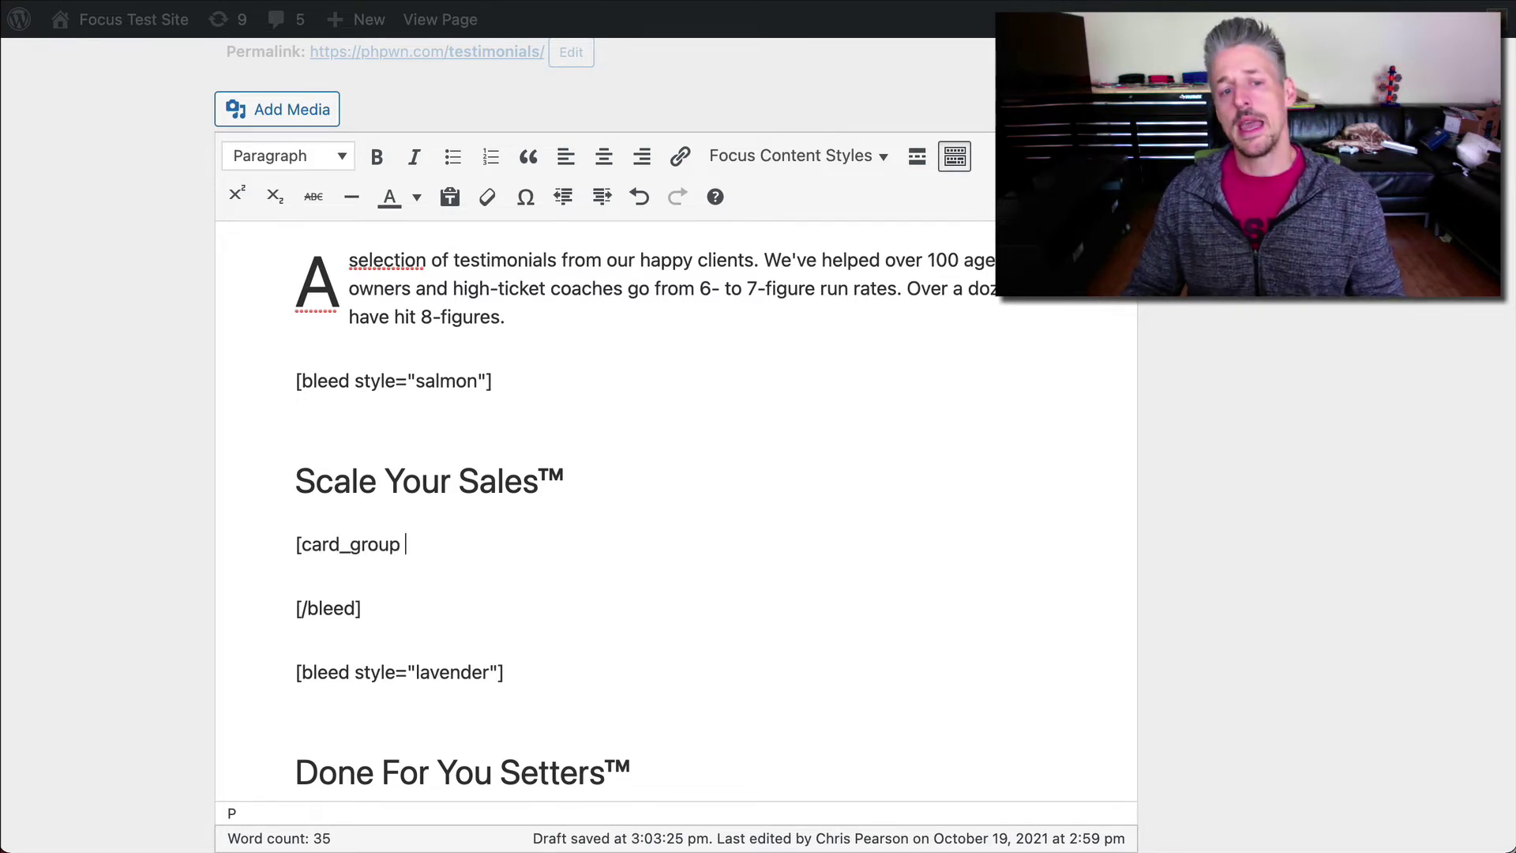
pyautogui.write(' group')
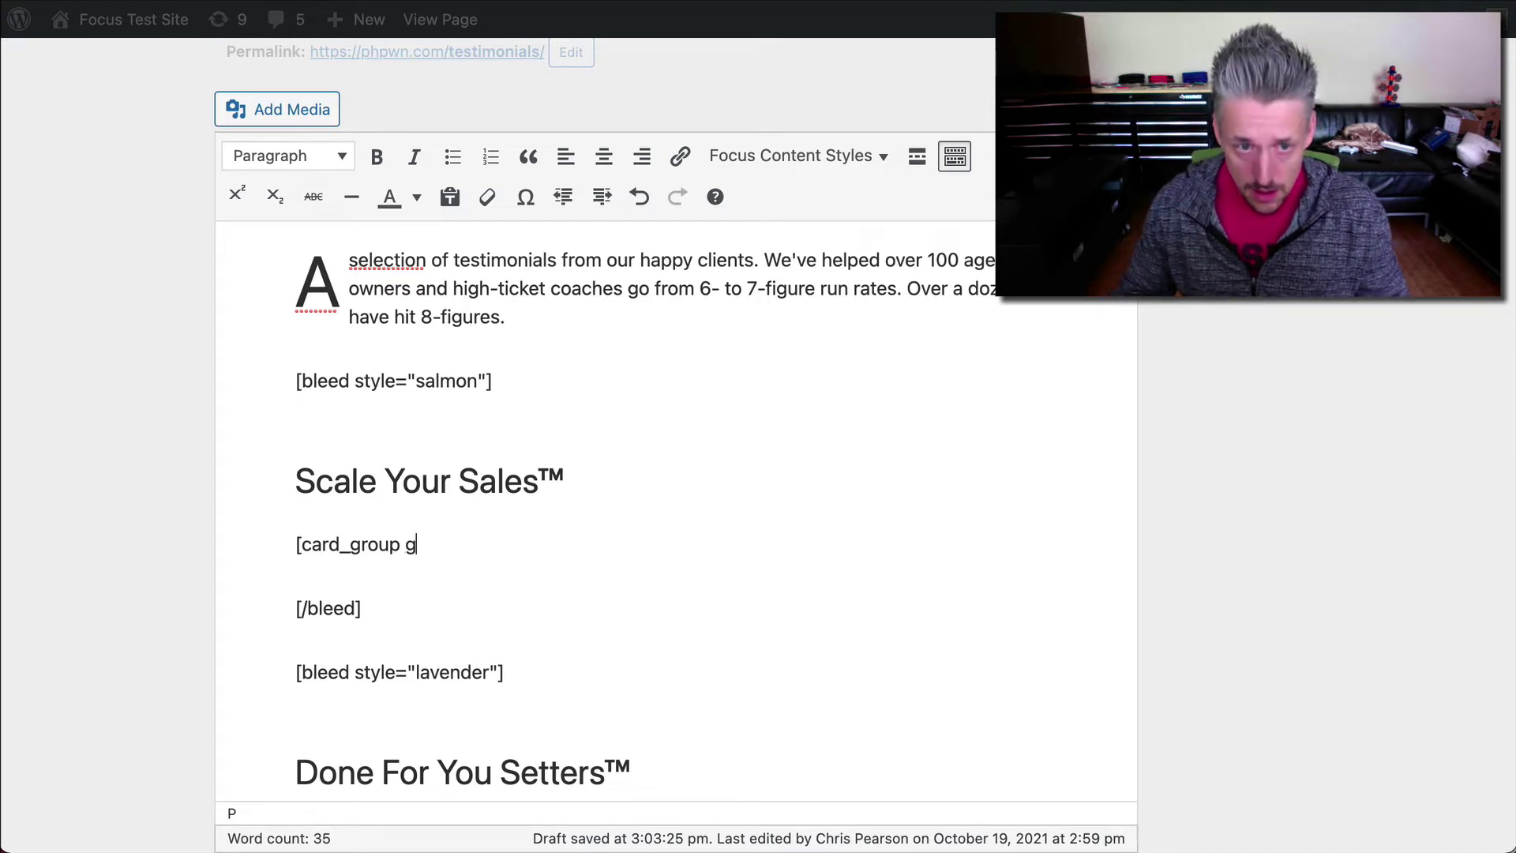
pyautogui.write('="C"]')
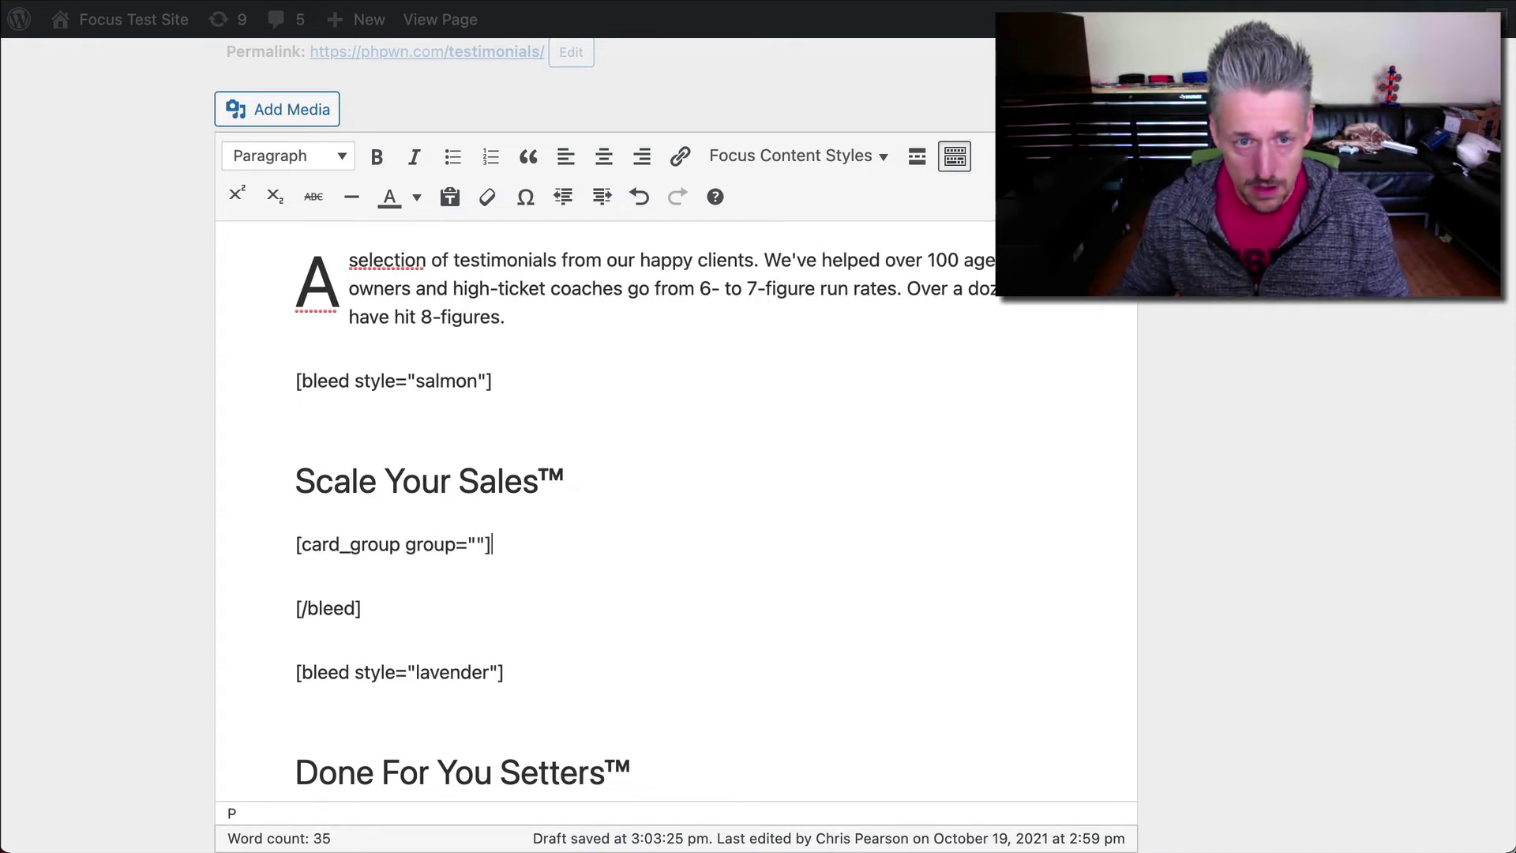
pyautogui.press('Left')
pyautogui.press('Left')
pyautogui.write('C')
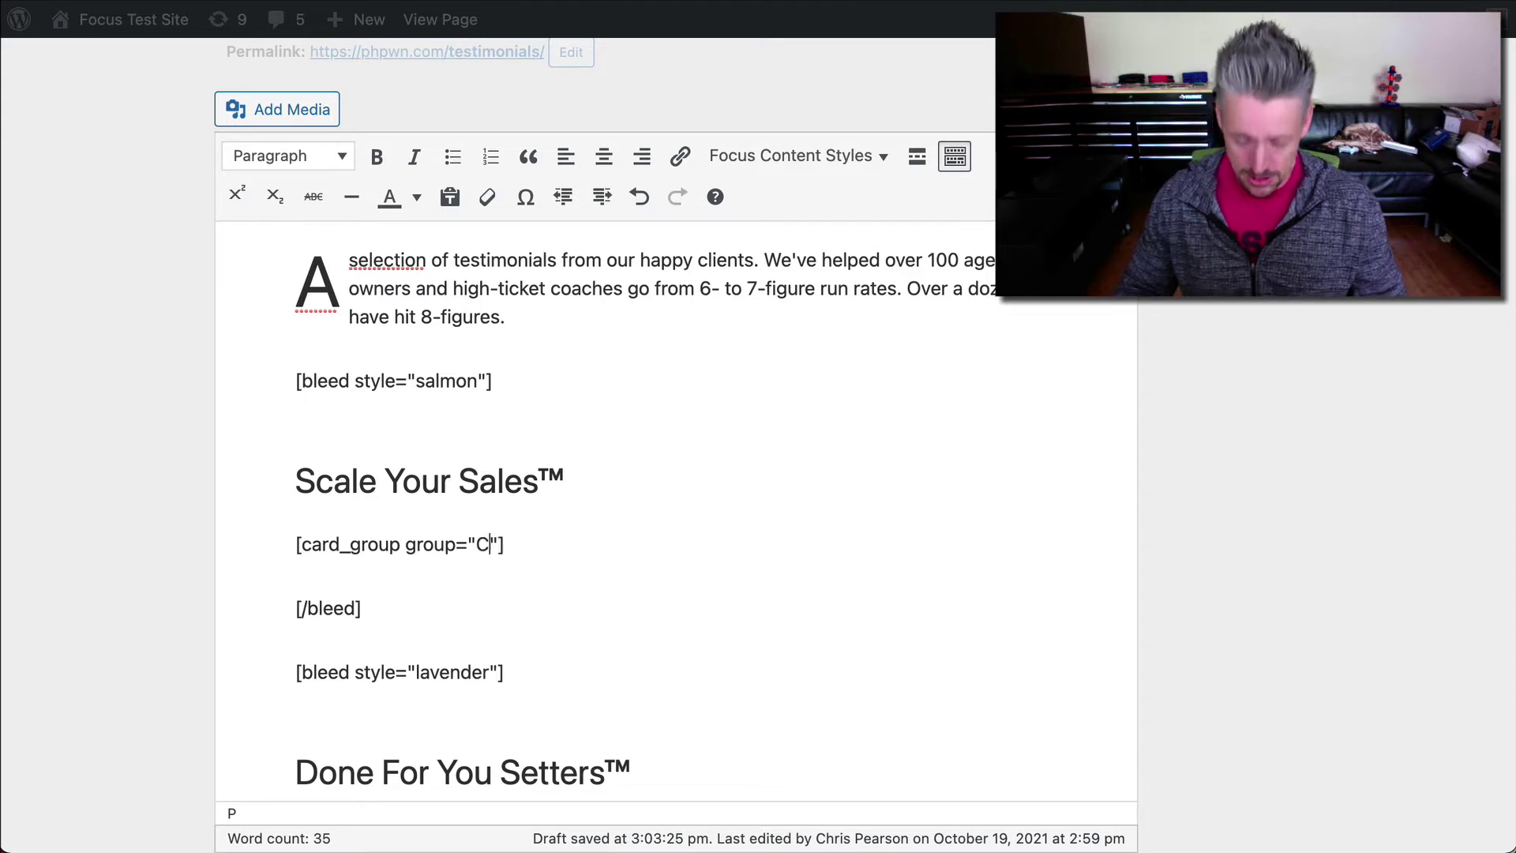
pyautogui.write('oaching Sales Top')
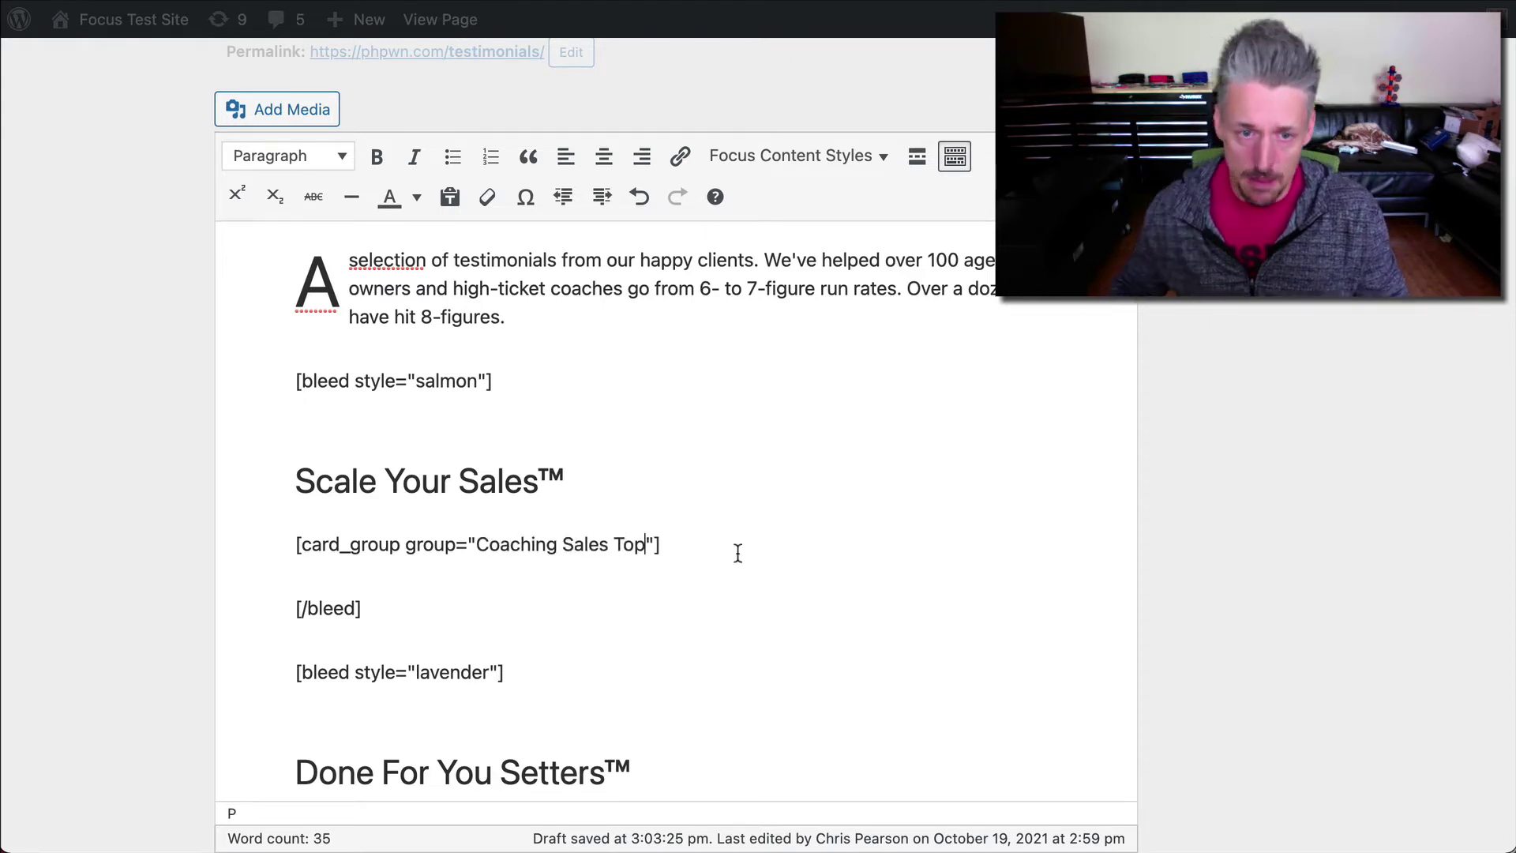
pyautogui.click(1442, 305)
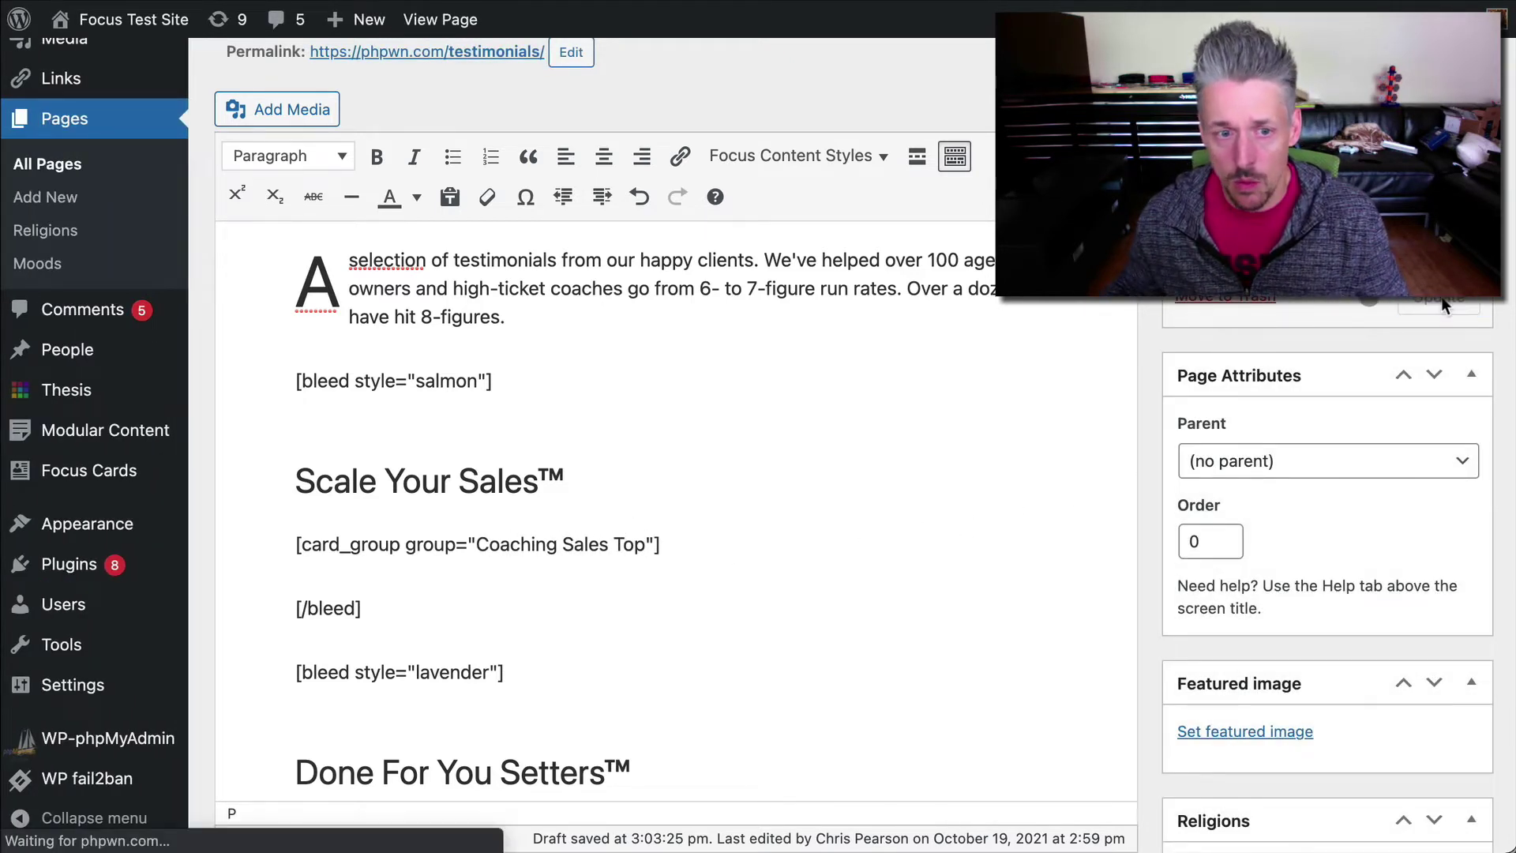
# Check the stacked Scale Your Sales cards on the live page, then return to the editor.
pyautogui.hotkey('ctrl', 'Tab')
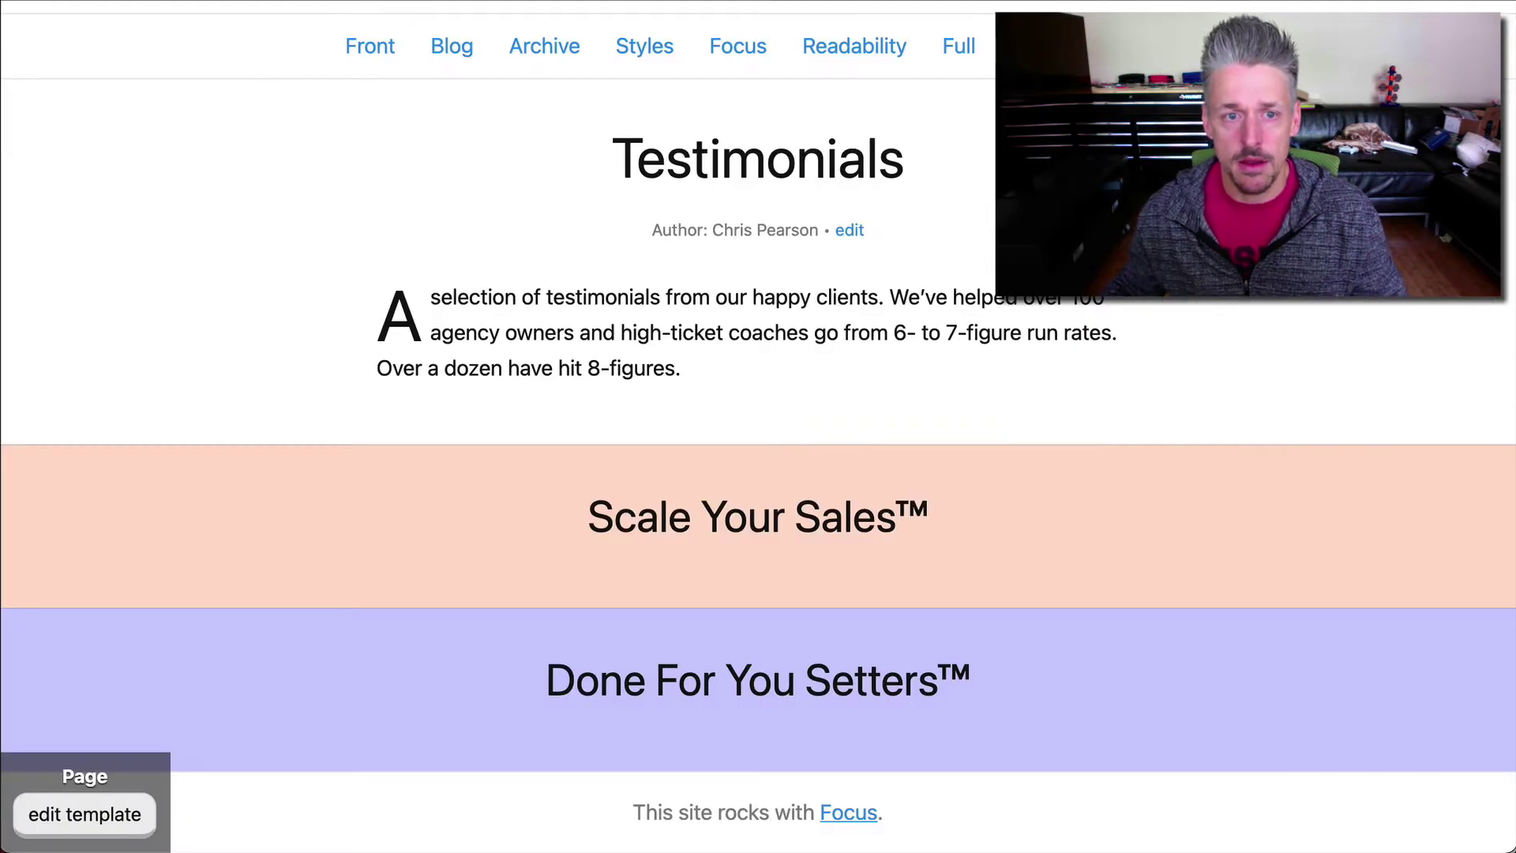
pyautogui.scroll(-18, 338, 249)
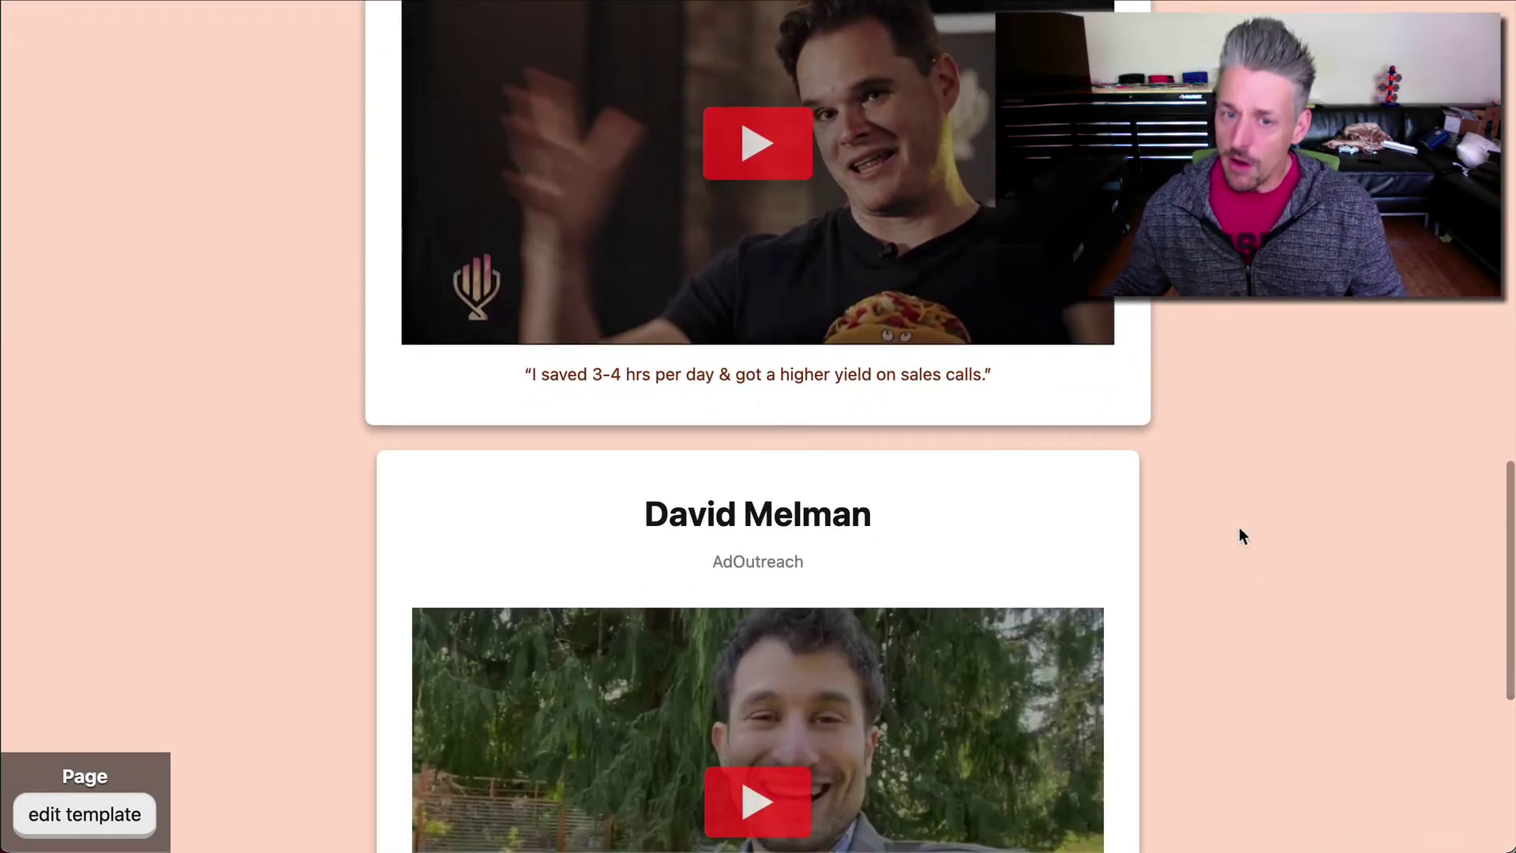
pyautogui.scroll(-4, 1268, 616)
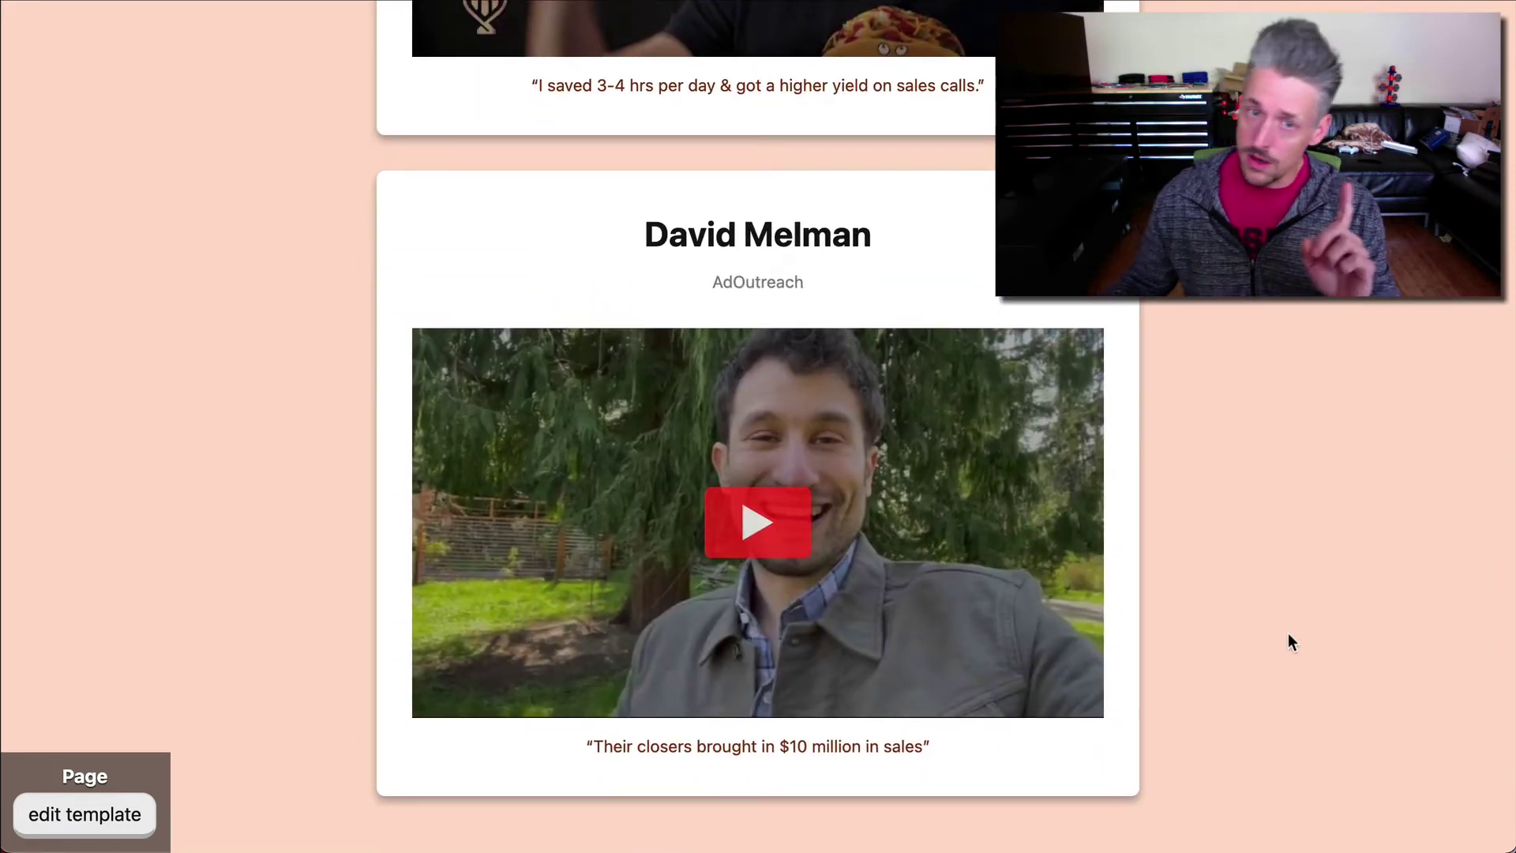
pyautogui.scroll(16, 1289, 634)
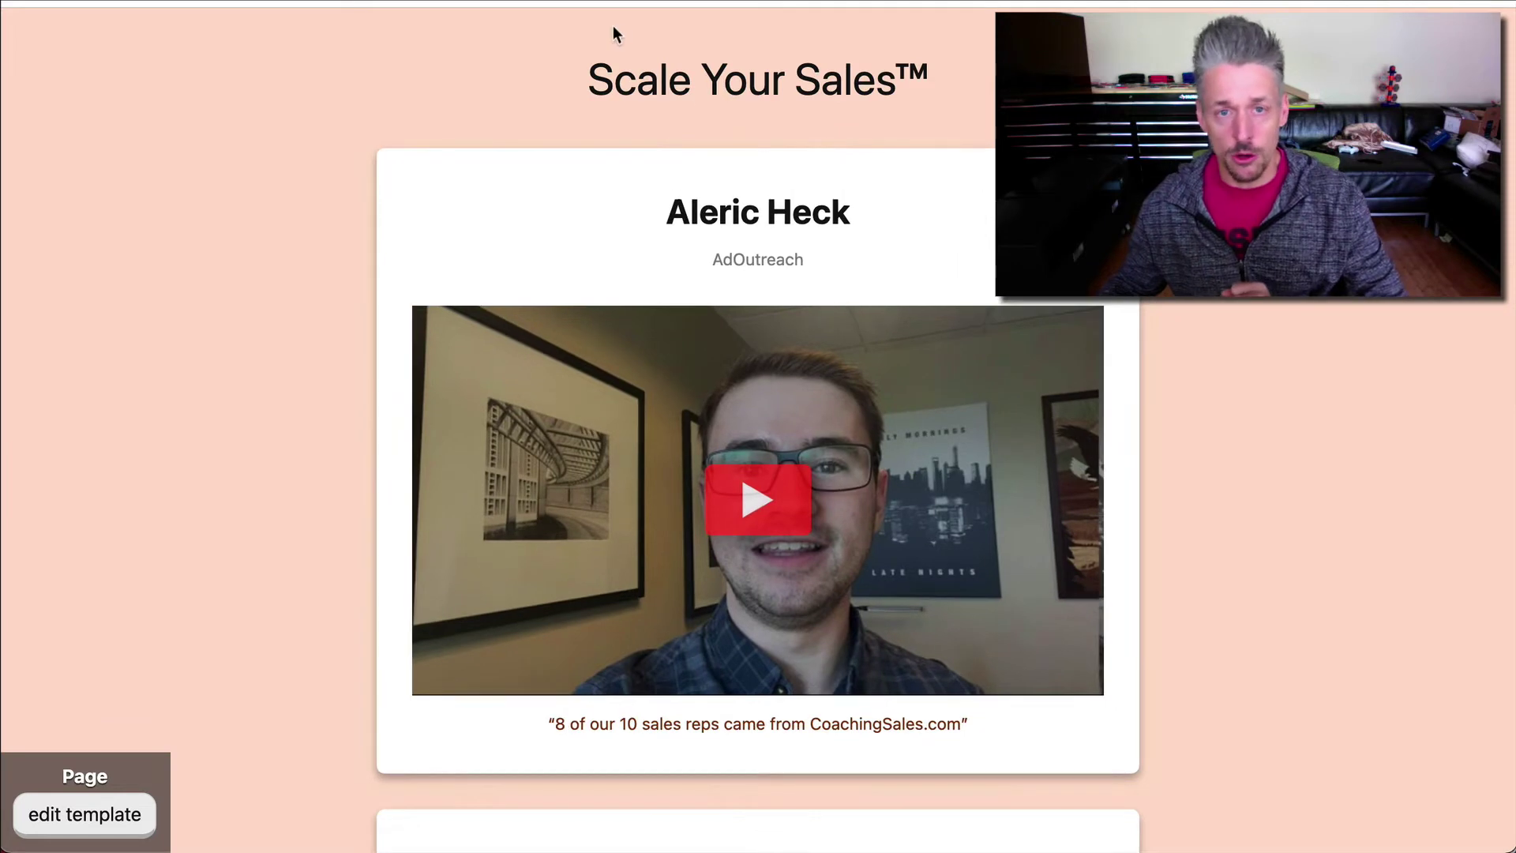
pyautogui.press('super+w')
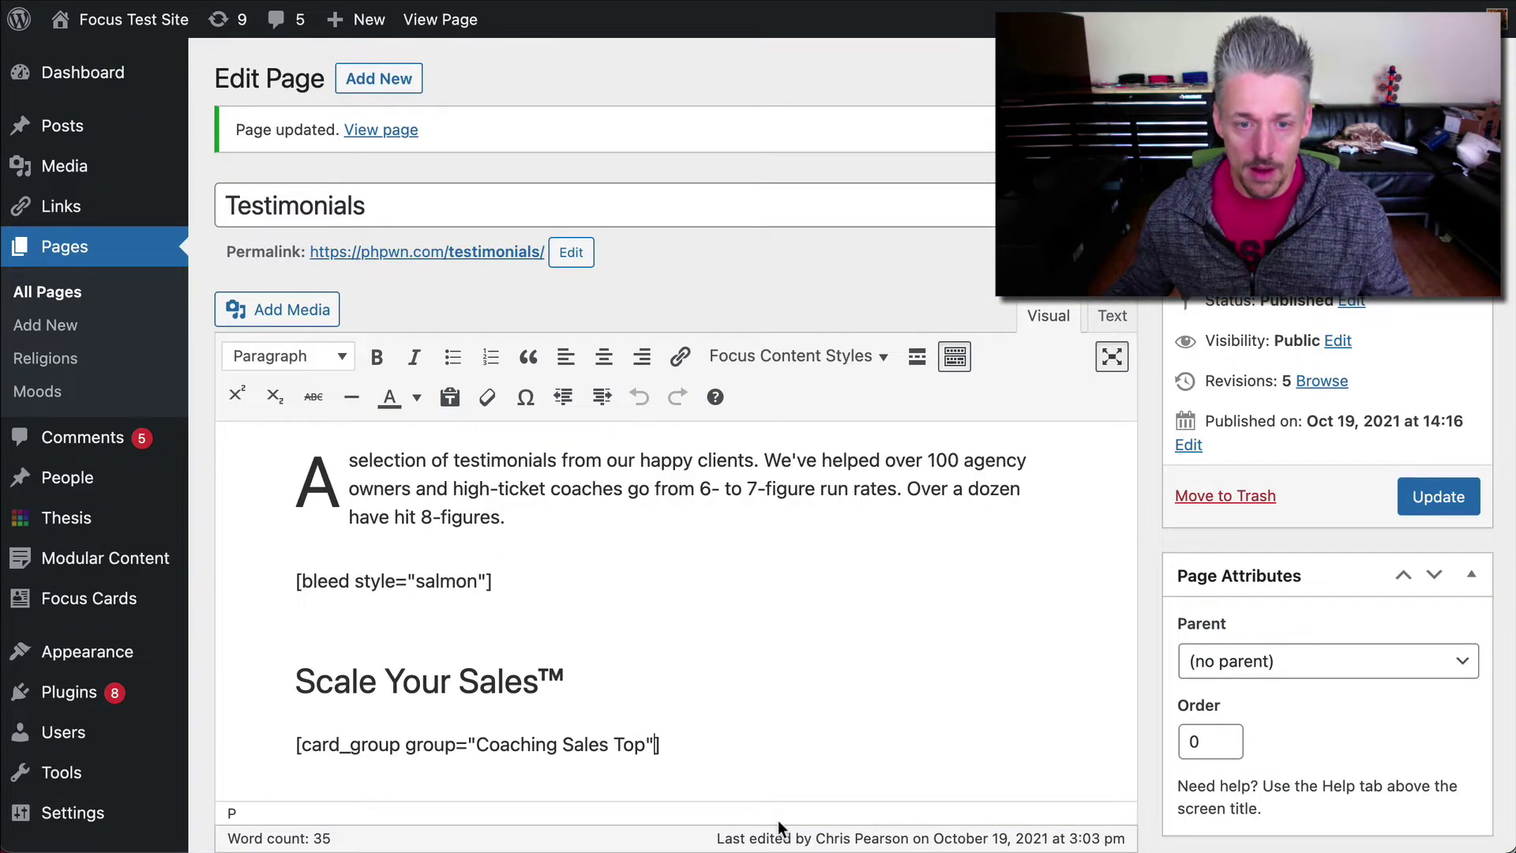
# Add grid=3 to the Coaching Sales Top card_group shortcode and update the page.
pyautogui.write('grid=3')
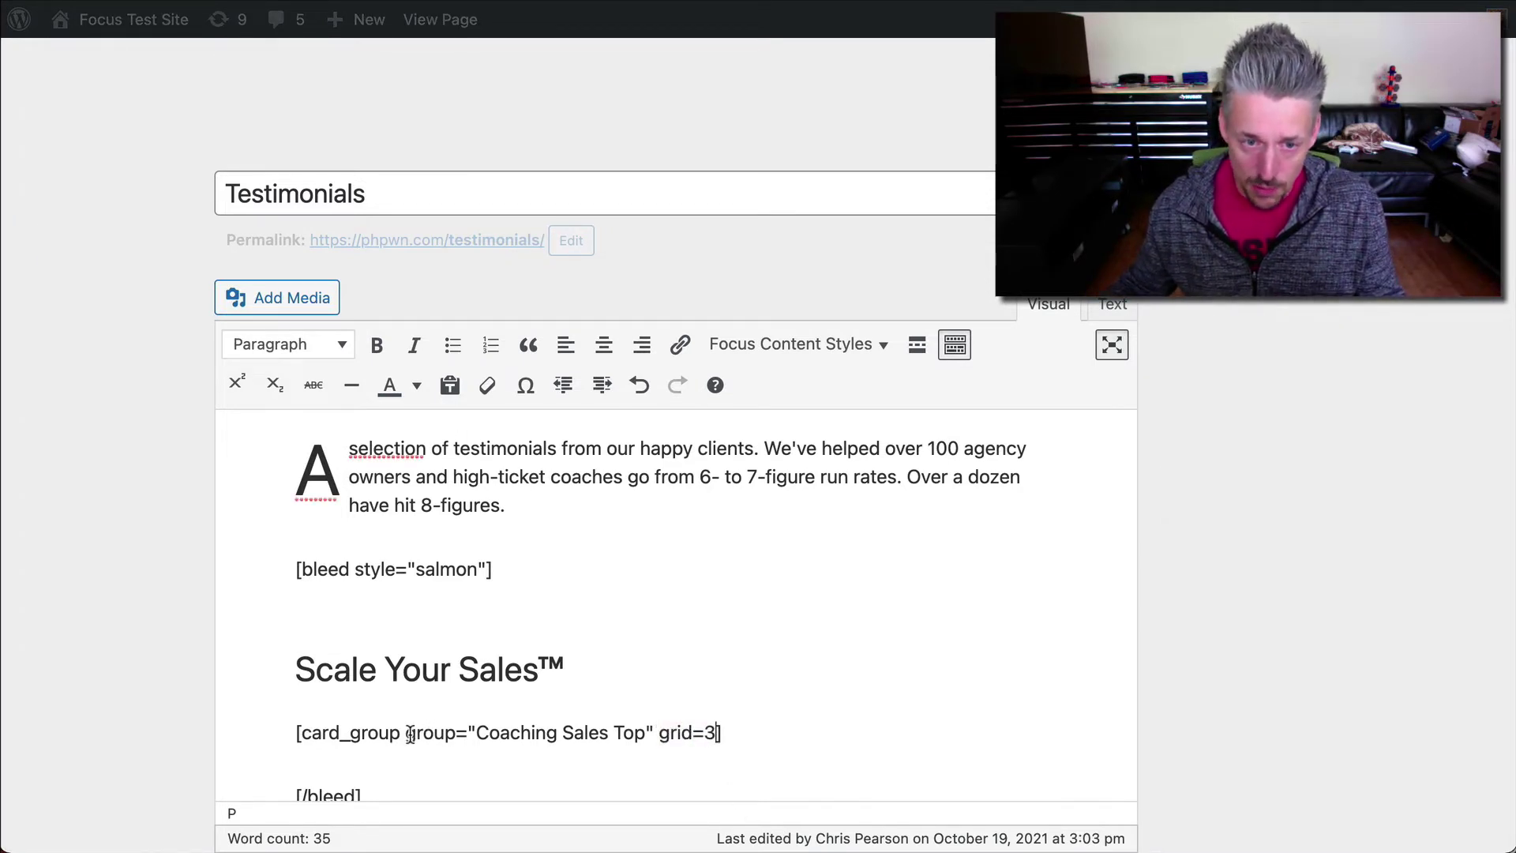
pyautogui.moveTo(502, 735); pyautogui.dragTo(602, 733)
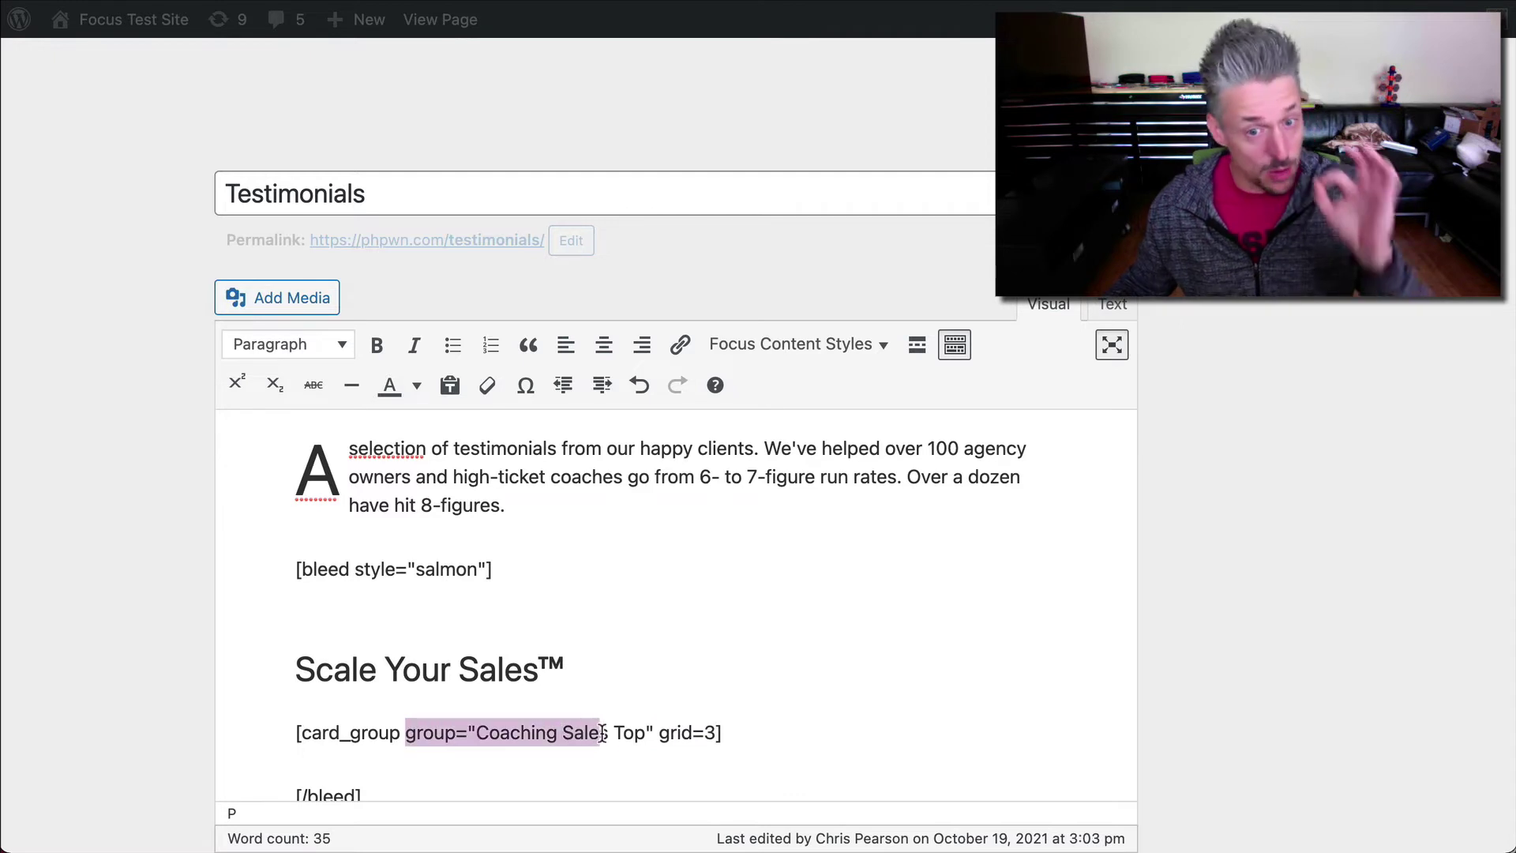
pyautogui.click(655, 729)
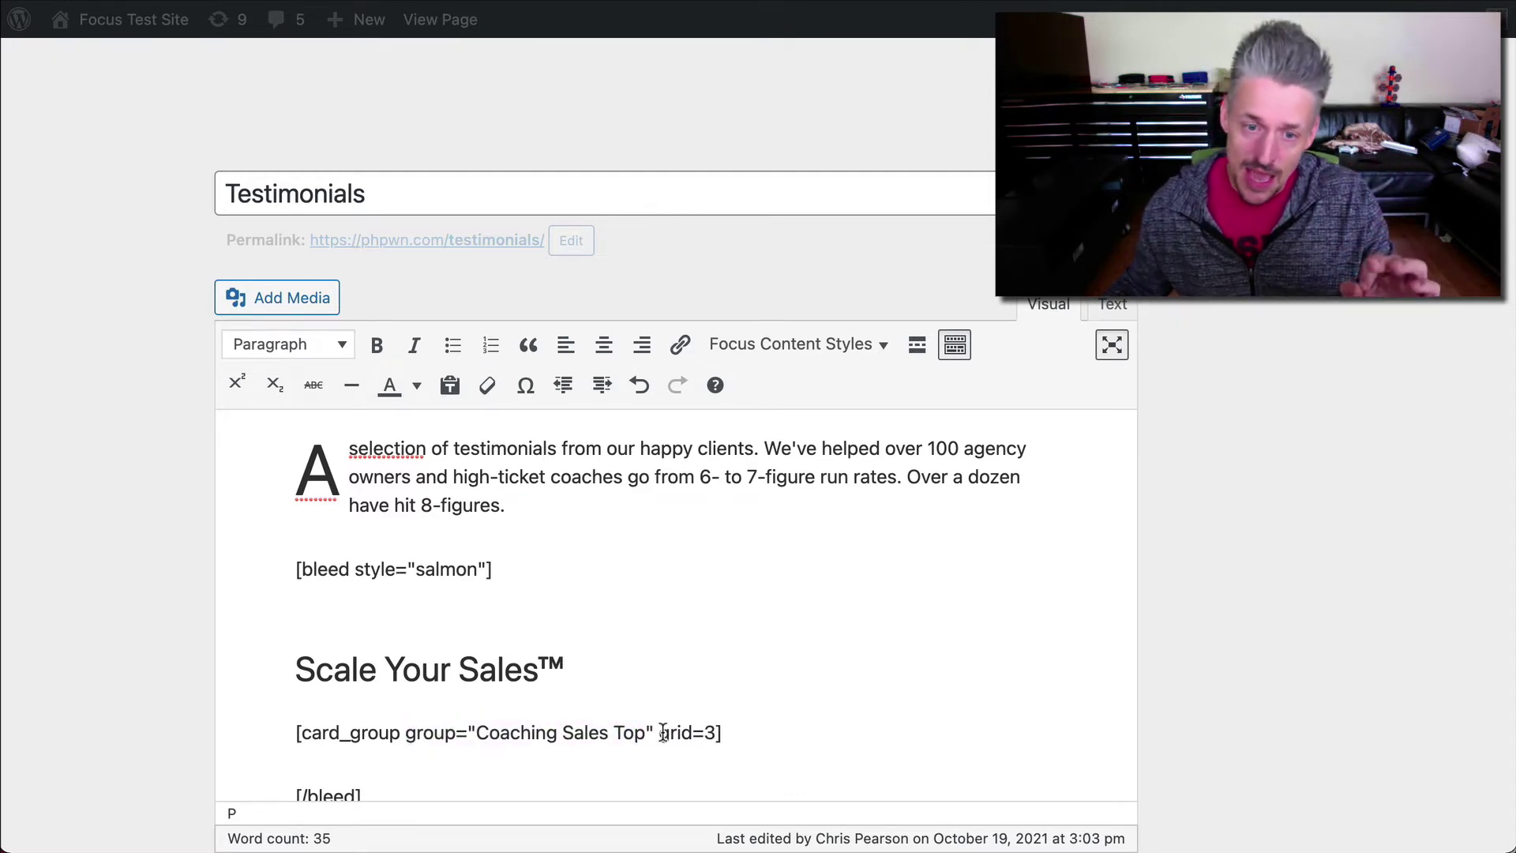
pyautogui.click(710, 732)
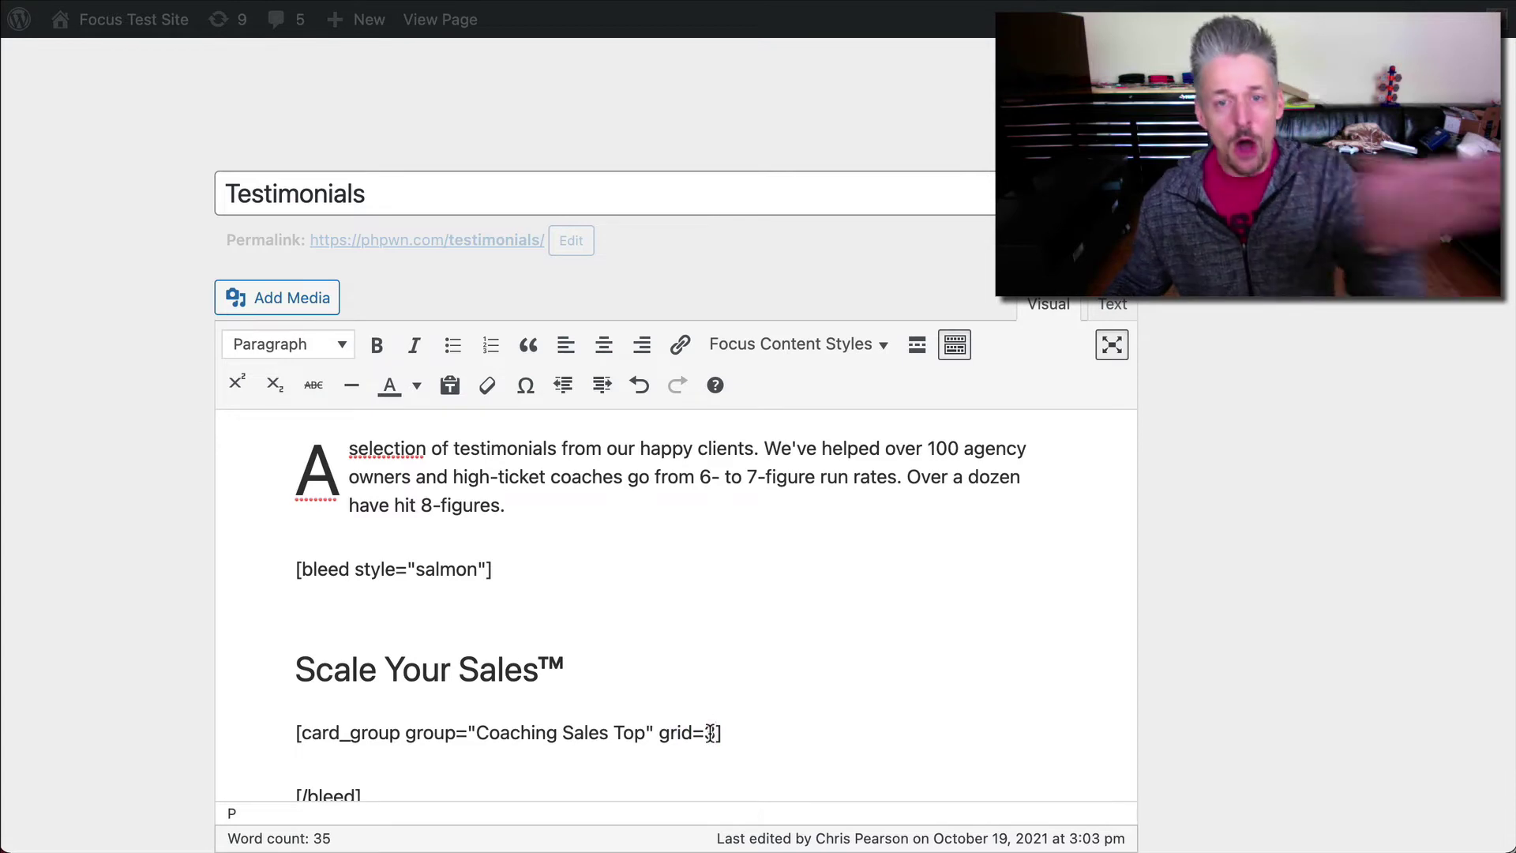
pyautogui.moveTo(1194, 661)
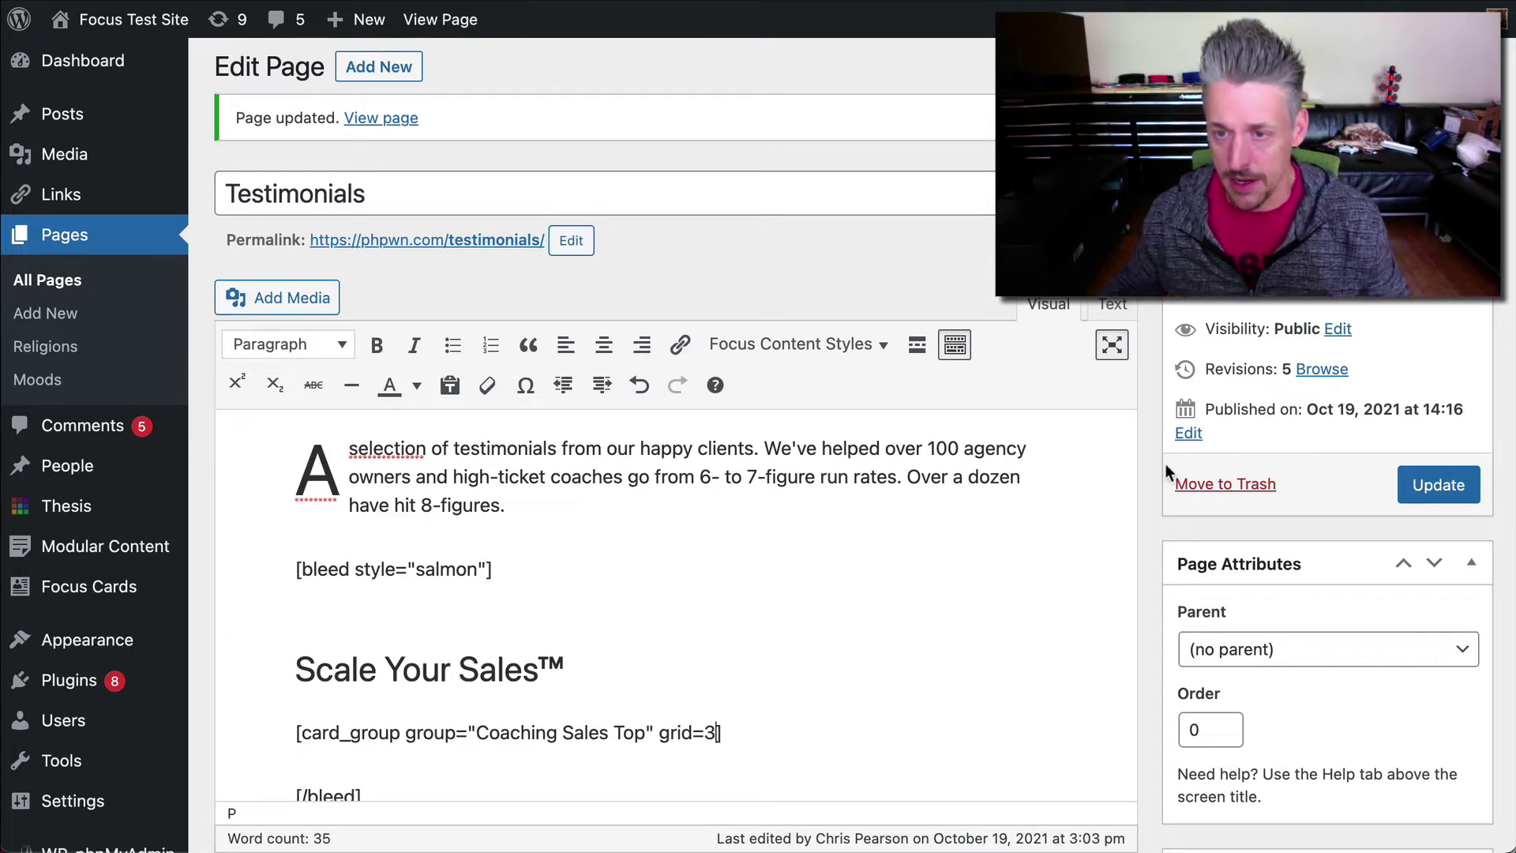
pyautogui.click(1447, 499)
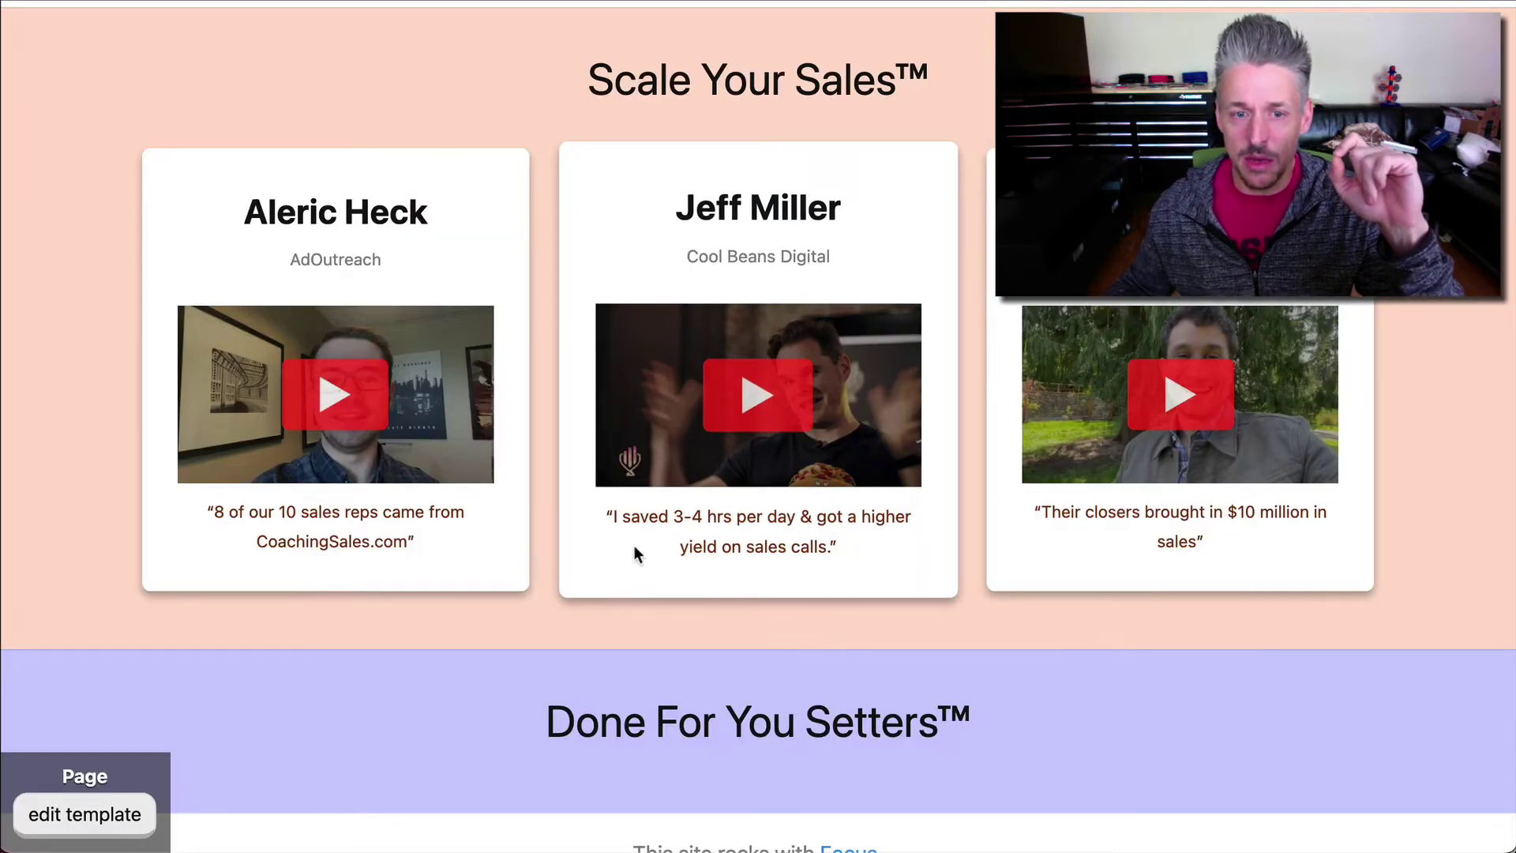
# Scroll down to locate the Done For You Setters heading.
pyautogui.scroll(-1, 928, 632)
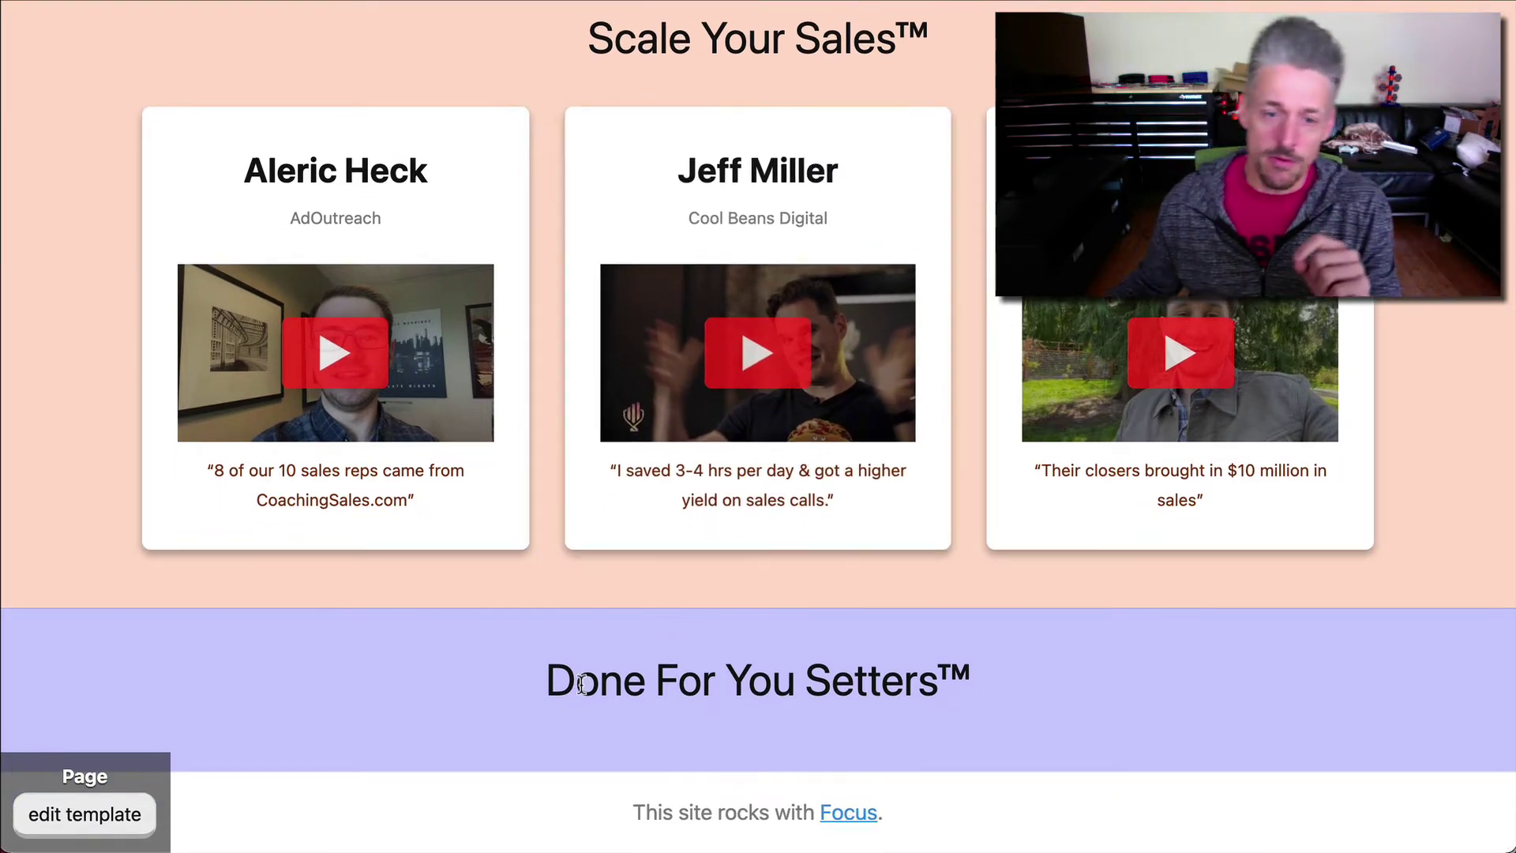
pyautogui.moveTo(555, 681); pyautogui.dragTo(932, 681)
pyautogui.click(715, 682)
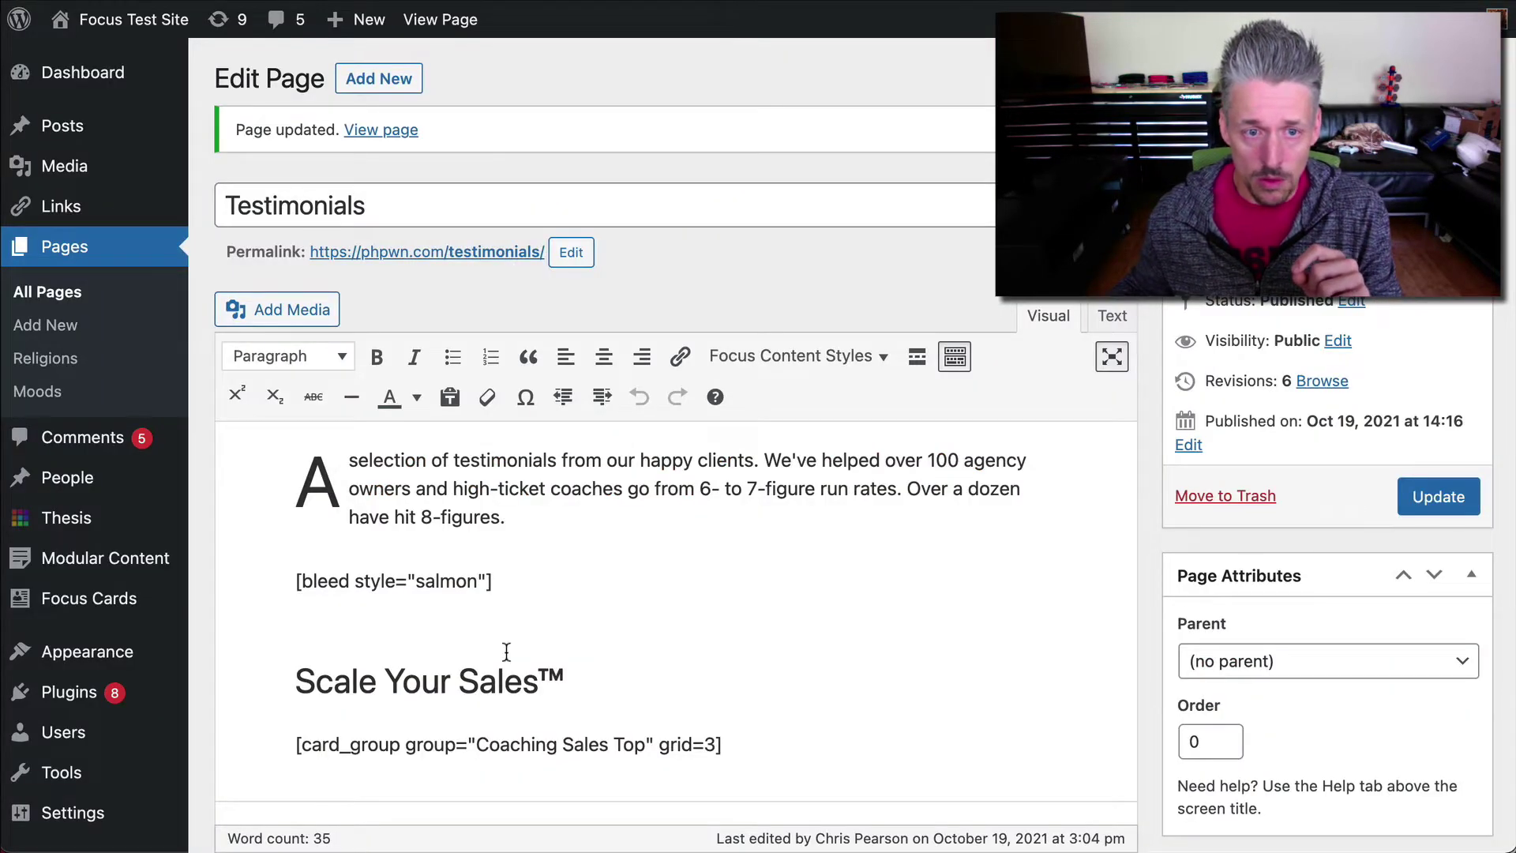
pyautogui.scroll(-5, 505, 655)
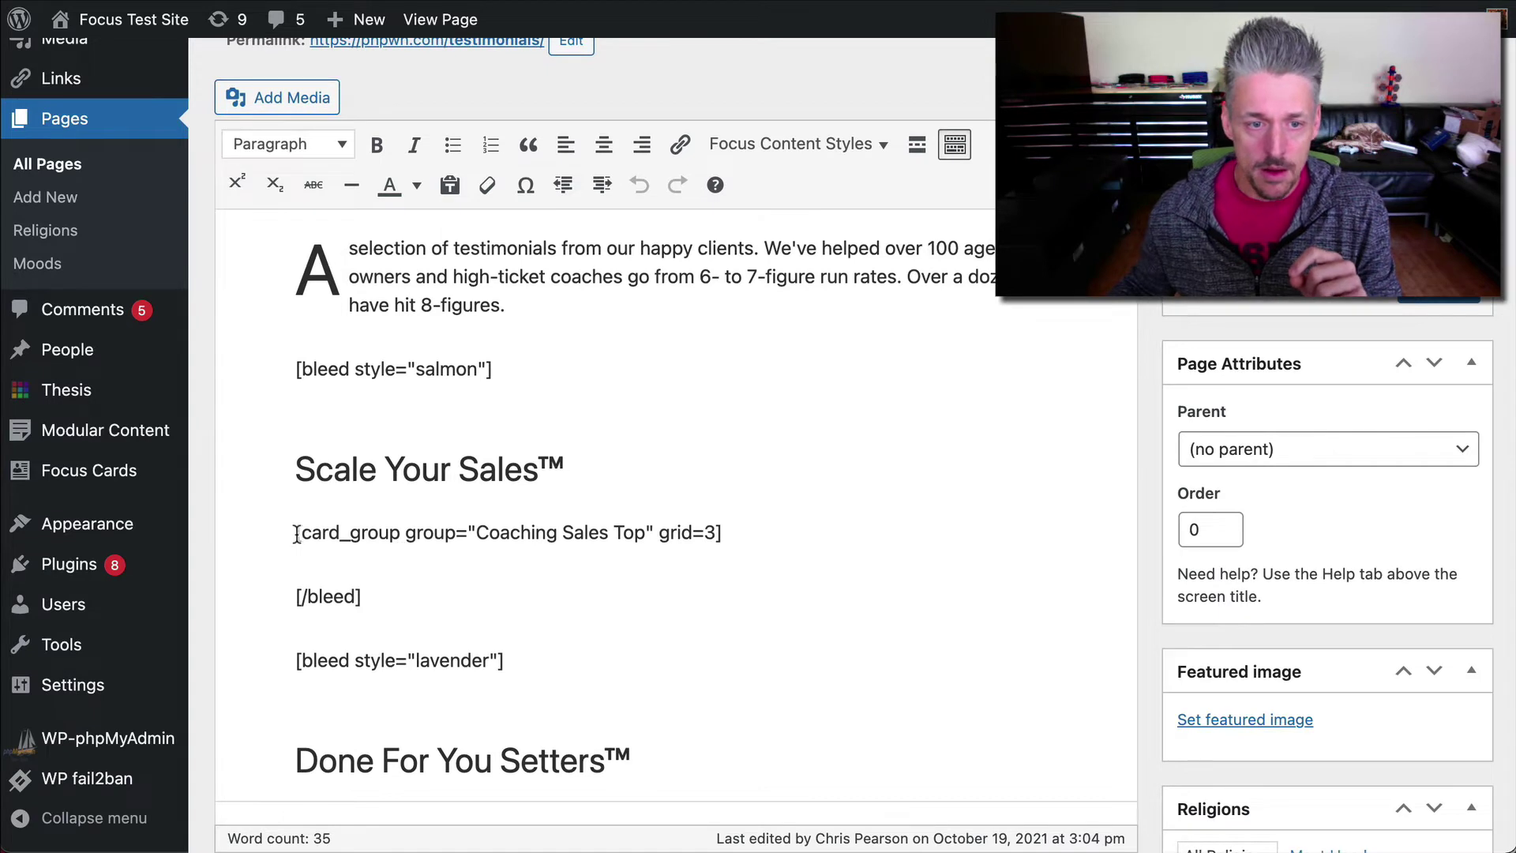
# Copy the grid=3 card_group shortcode and paste it before the lavender section's closing [/bleed].
pyautogui.moveTo(296, 534); pyautogui.dragTo(722, 532)
pyautogui.press('super+c')
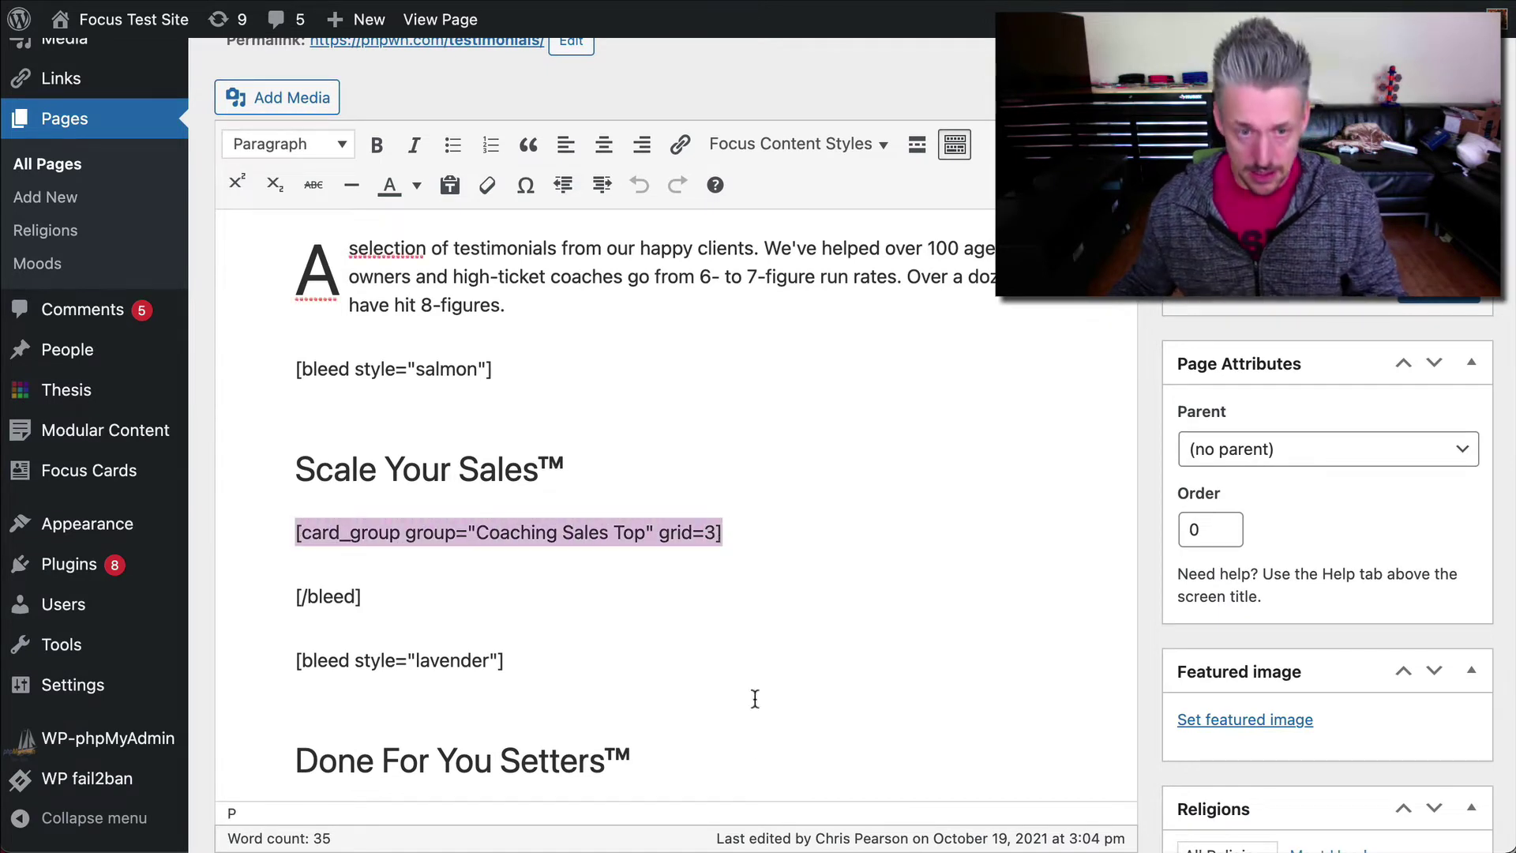
pyautogui.scroll(-5, 707, 701)
pyautogui.click(296, 646)
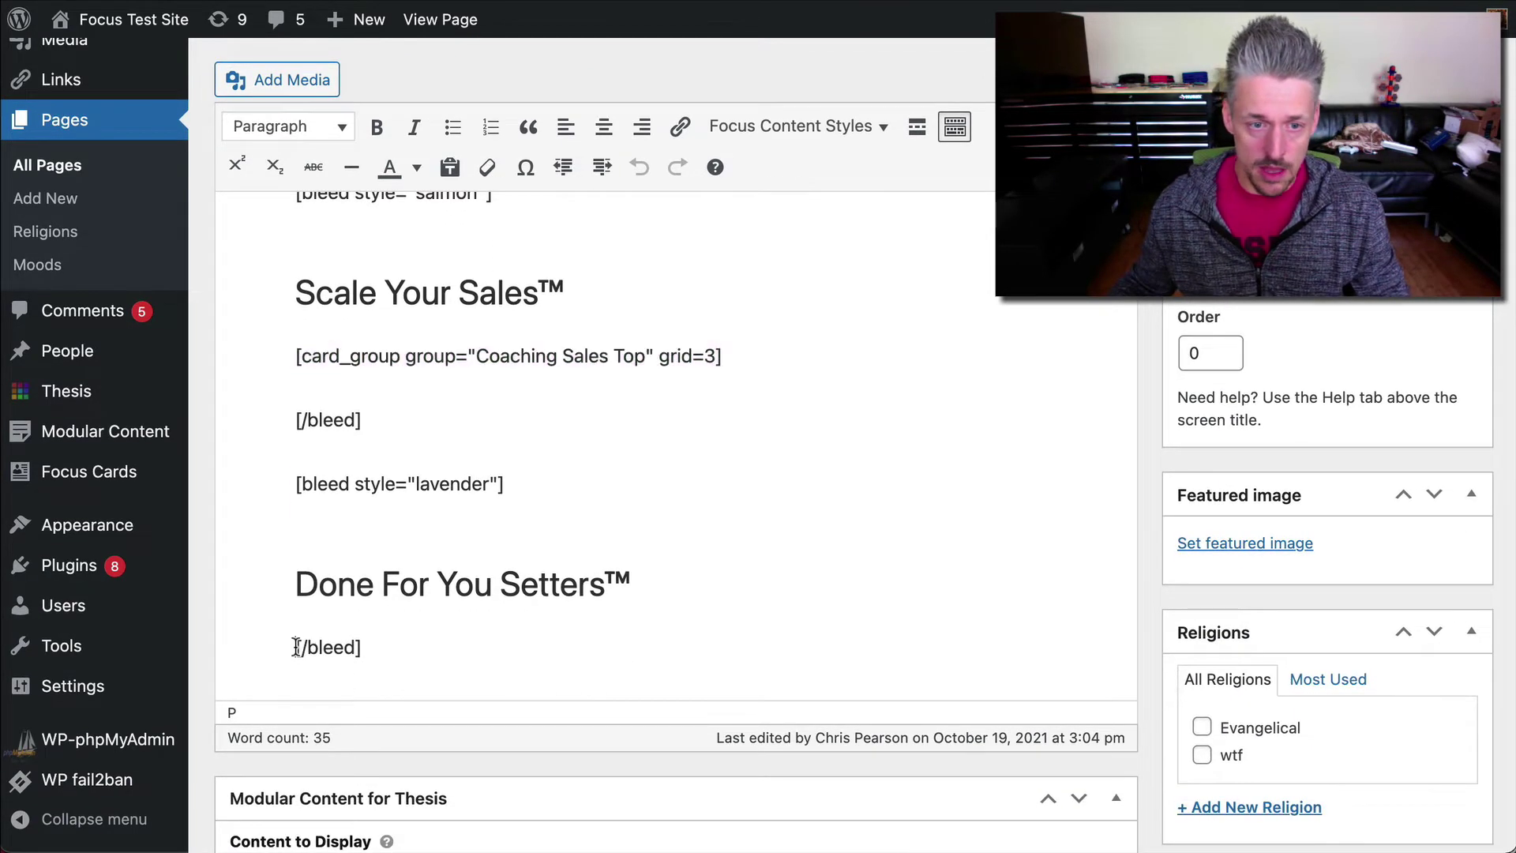
pyautogui.press('Return')
pyautogui.press('Up')
pyautogui.press('super+v')
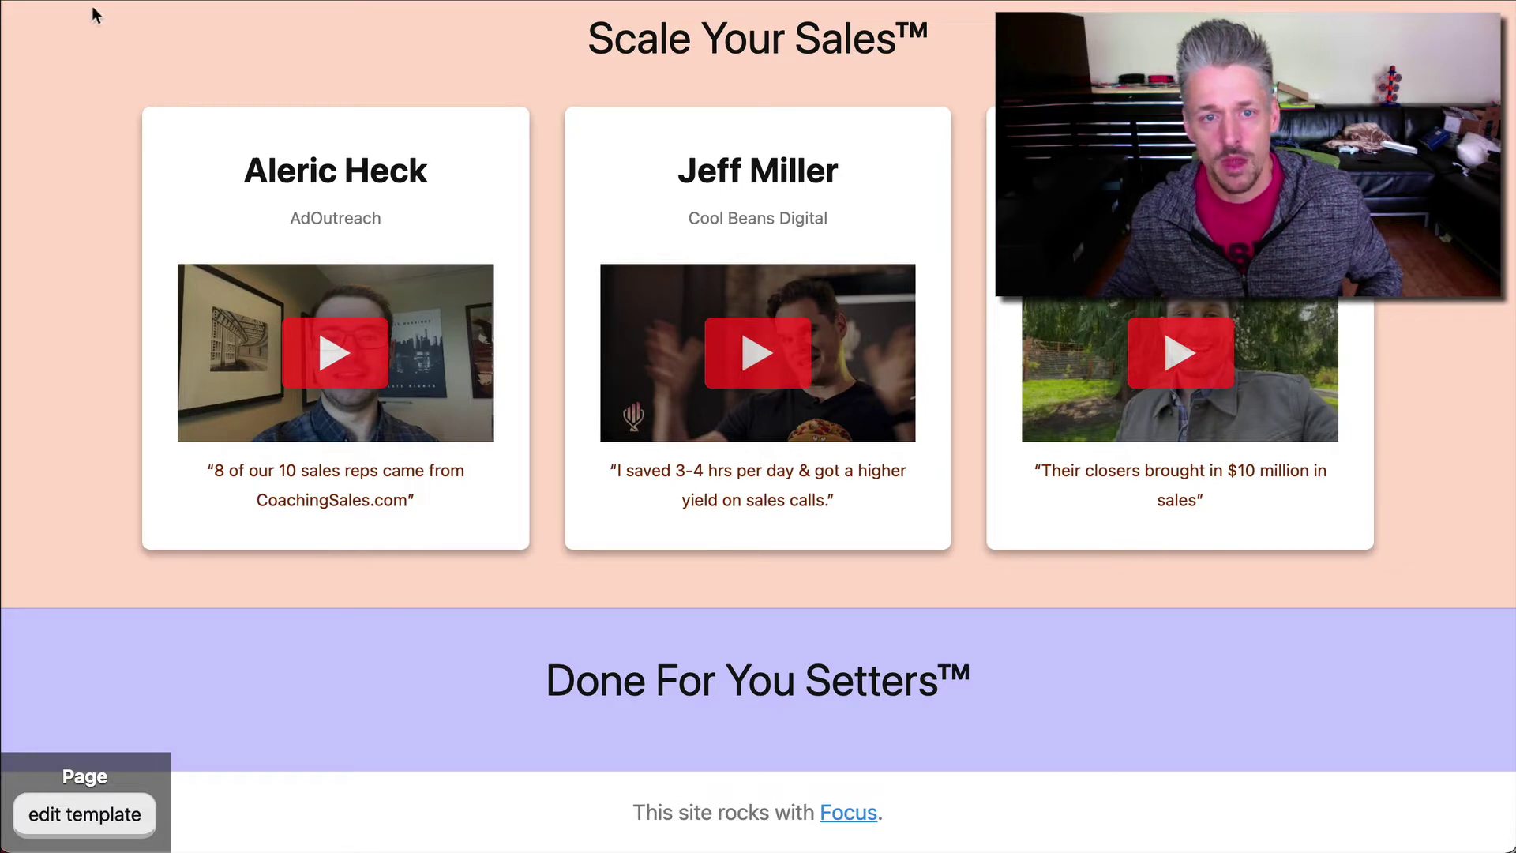
# Scroll to the three Done For You Setters cards, then return to the page editor.
pyautogui.scroll(-5, 204, 150)
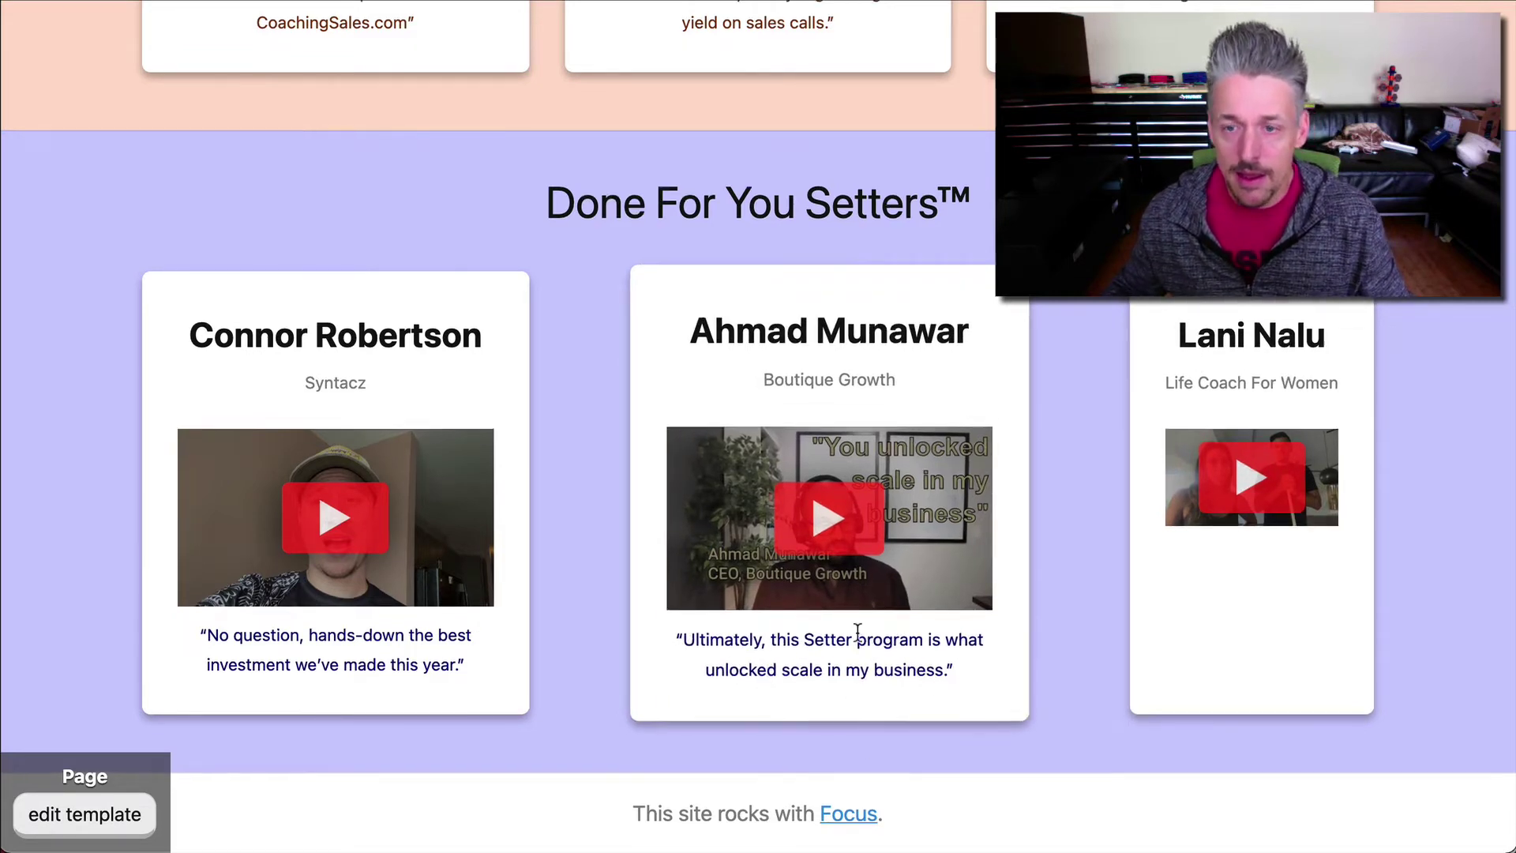
pyautogui.scroll(8, 433, 275)
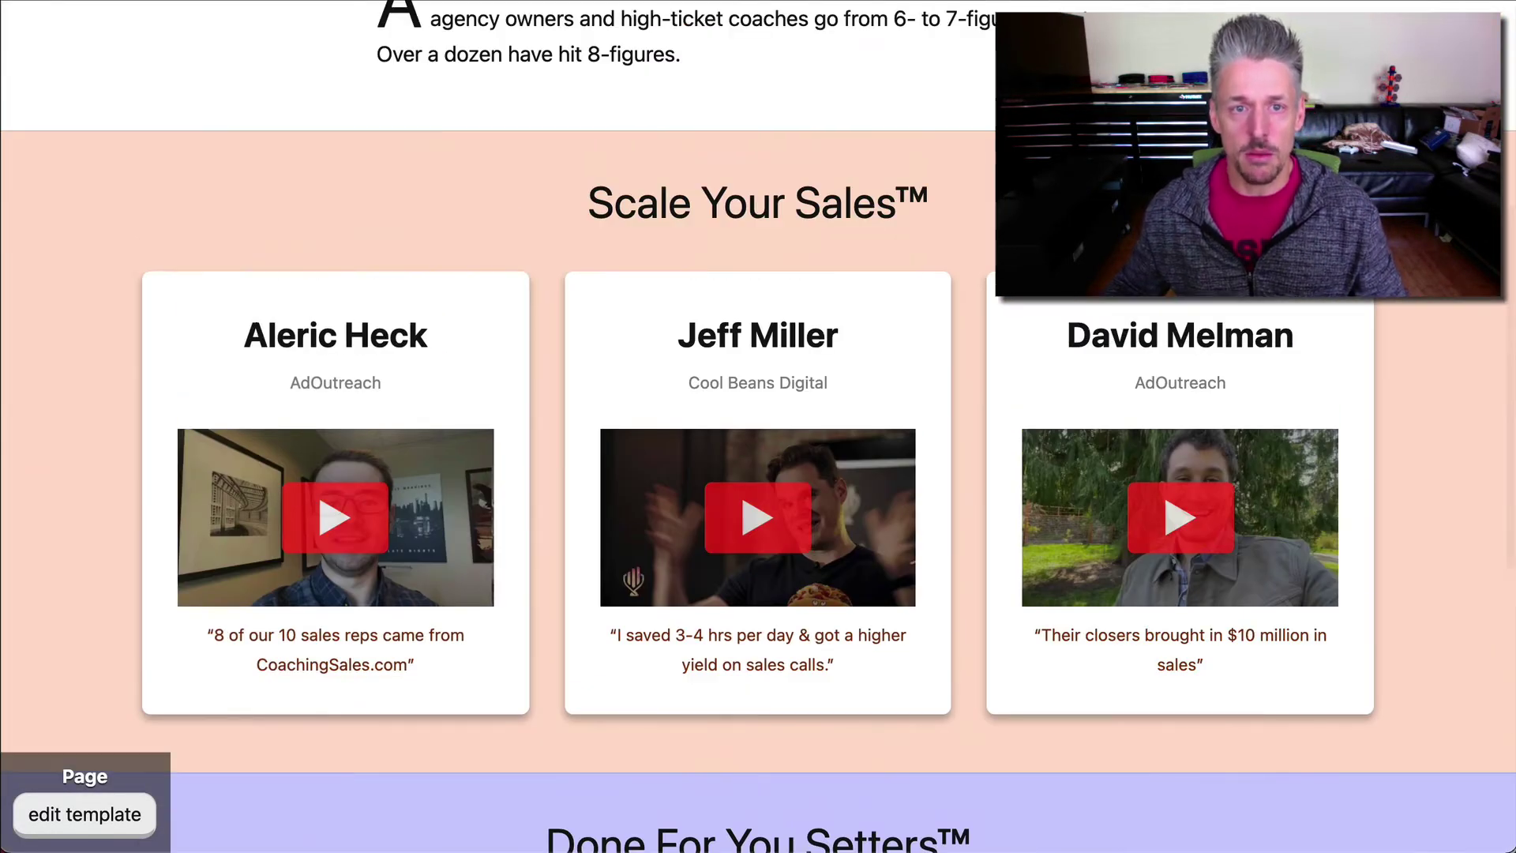
pyautogui.press('super+Left')
# Open the third setter's Focus Card from the list of all focus cards.
pyautogui.moveTo(111, 601)
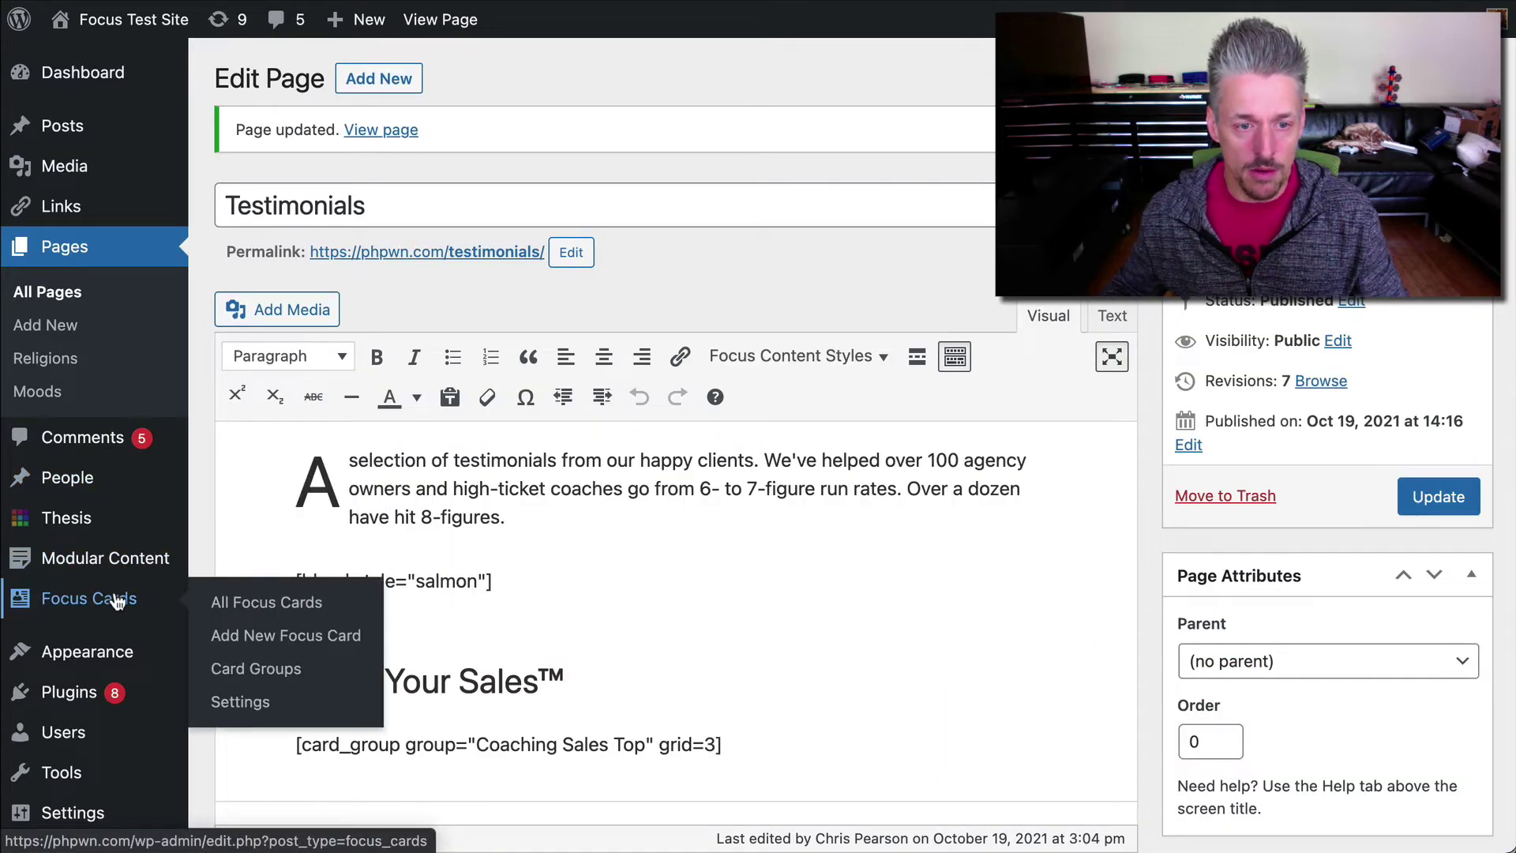
pyautogui.rightClick(221, 612)
pyautogui.click(261, 617)
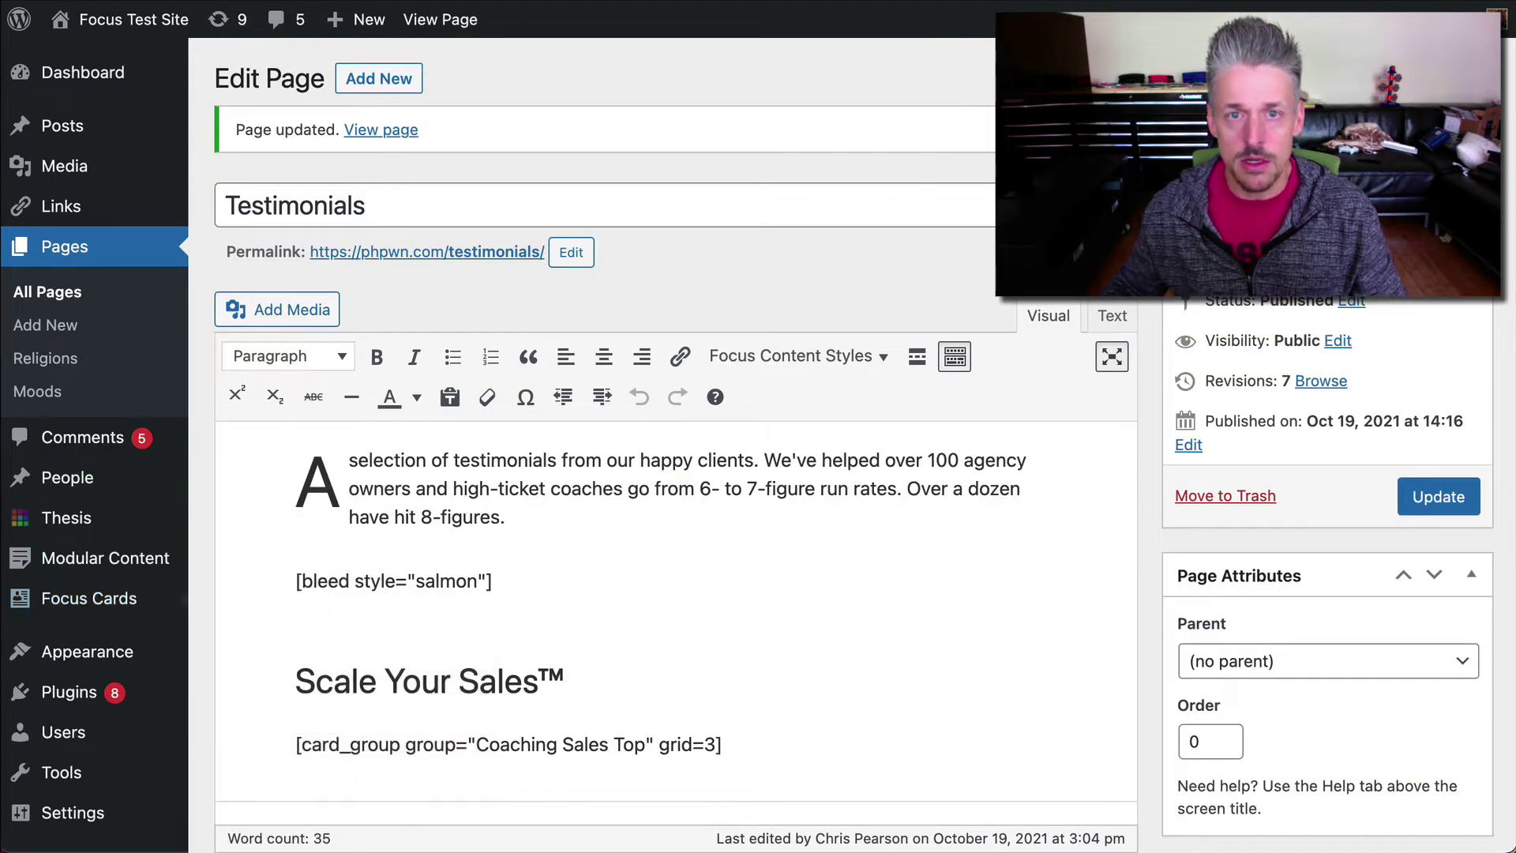
pyautogui.hotkey('ctrl', 'Tab')
pyautogui.click(309, 261)
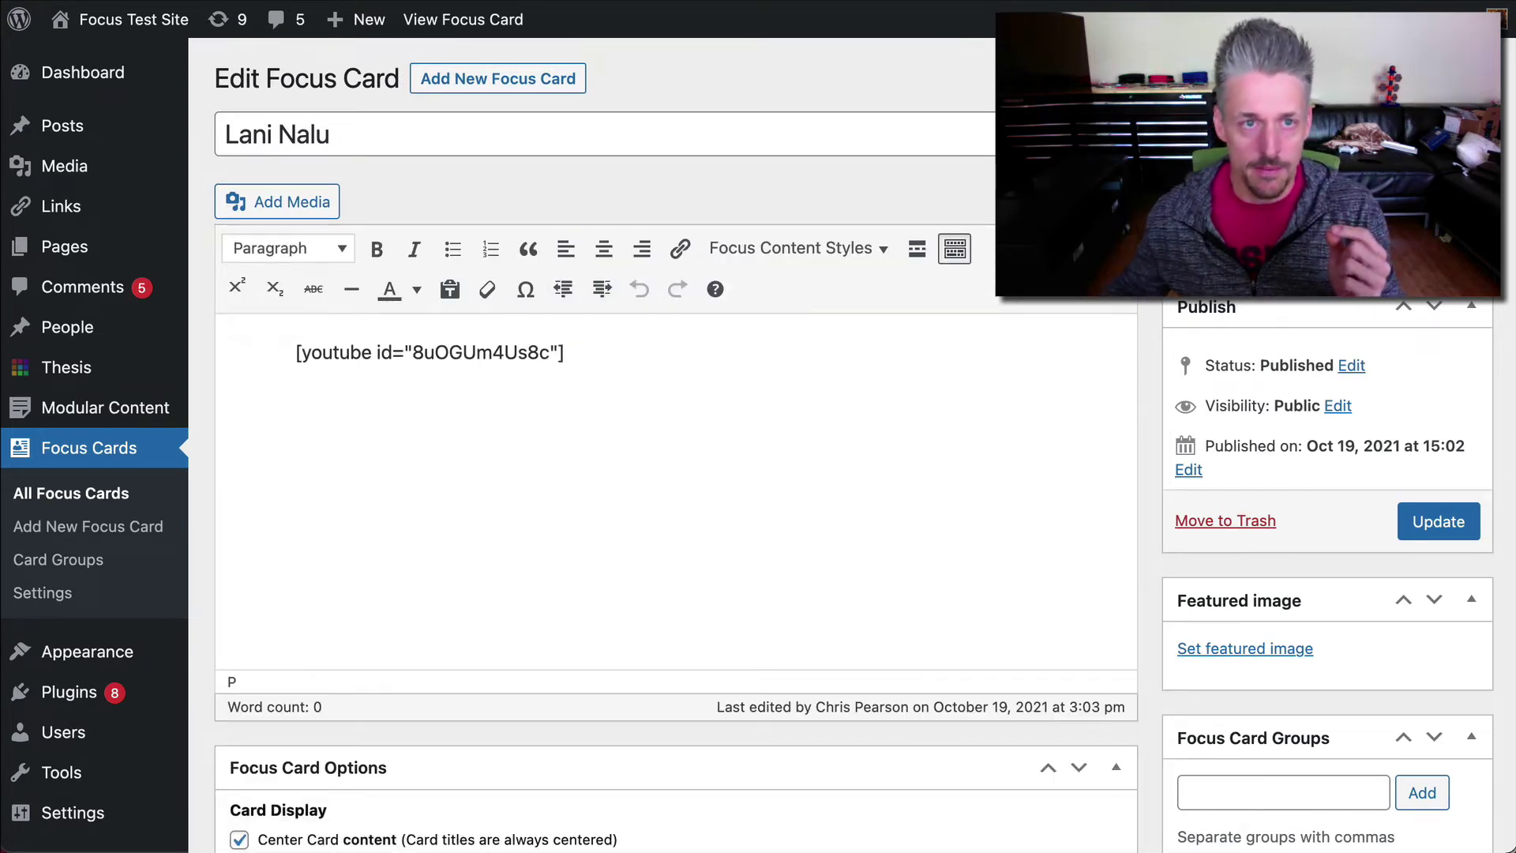
pyautogui.press('super+Right')
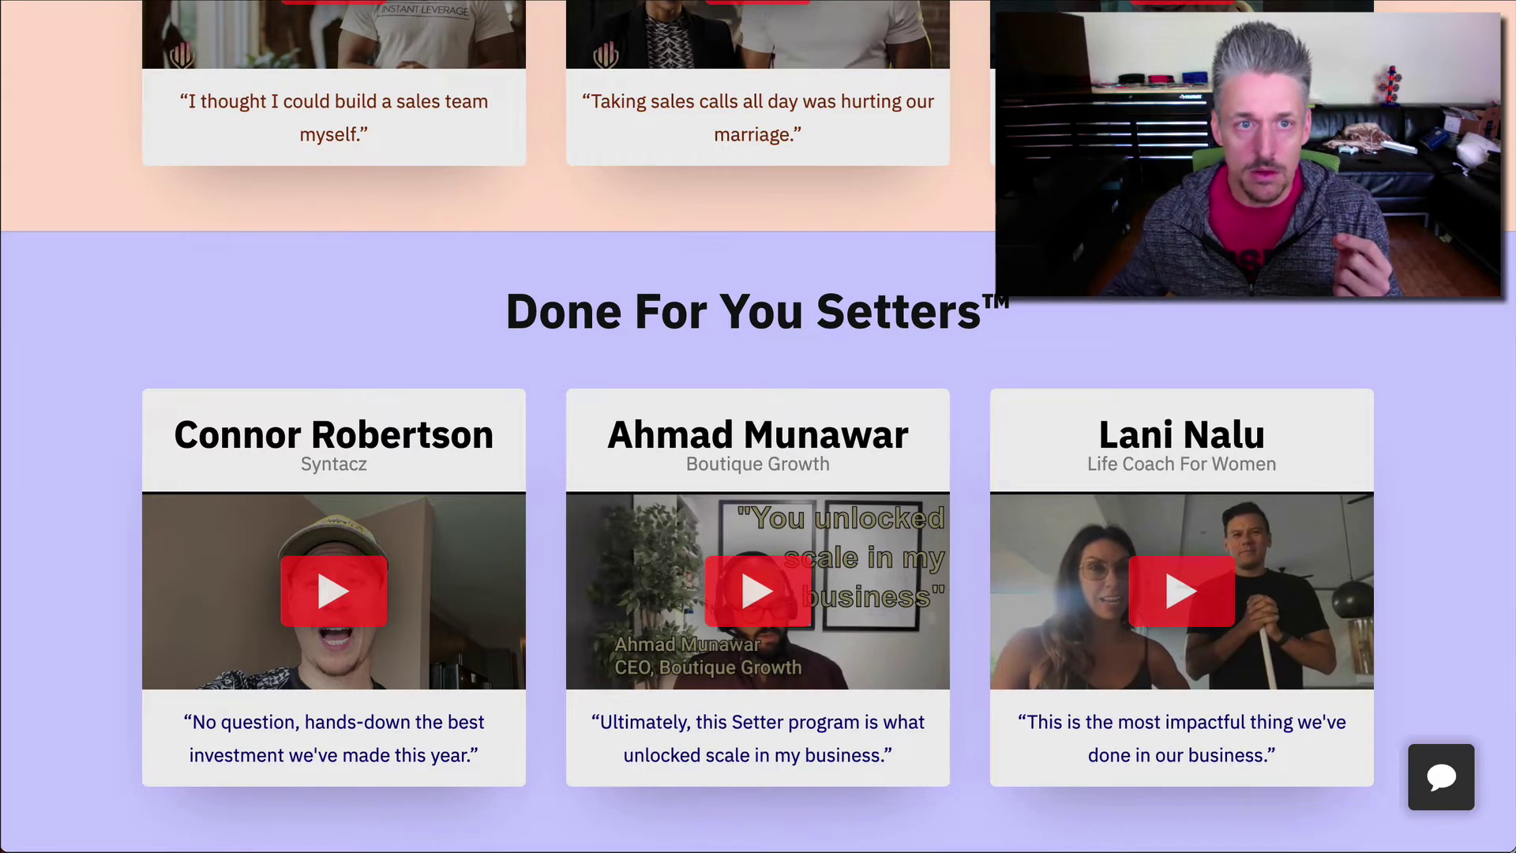
# Paste the setter's quote below the video, style it as a caption, and update the card.
pyautogui.moveTo(1009, 721); pyautogui.dragTo(1265, 759)
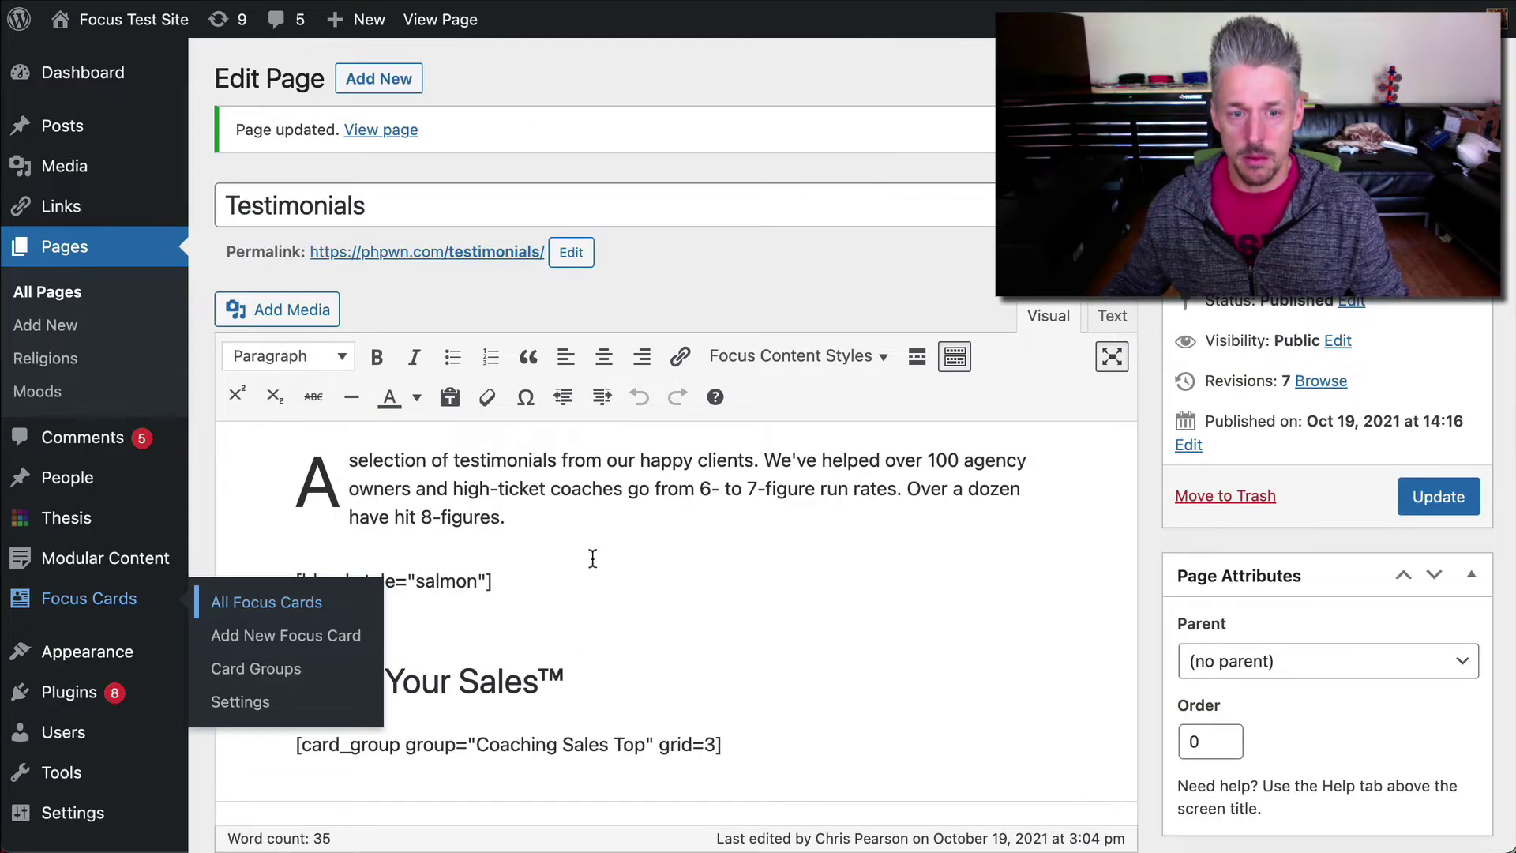
pyautogui.scroll(-5, 593, 558)
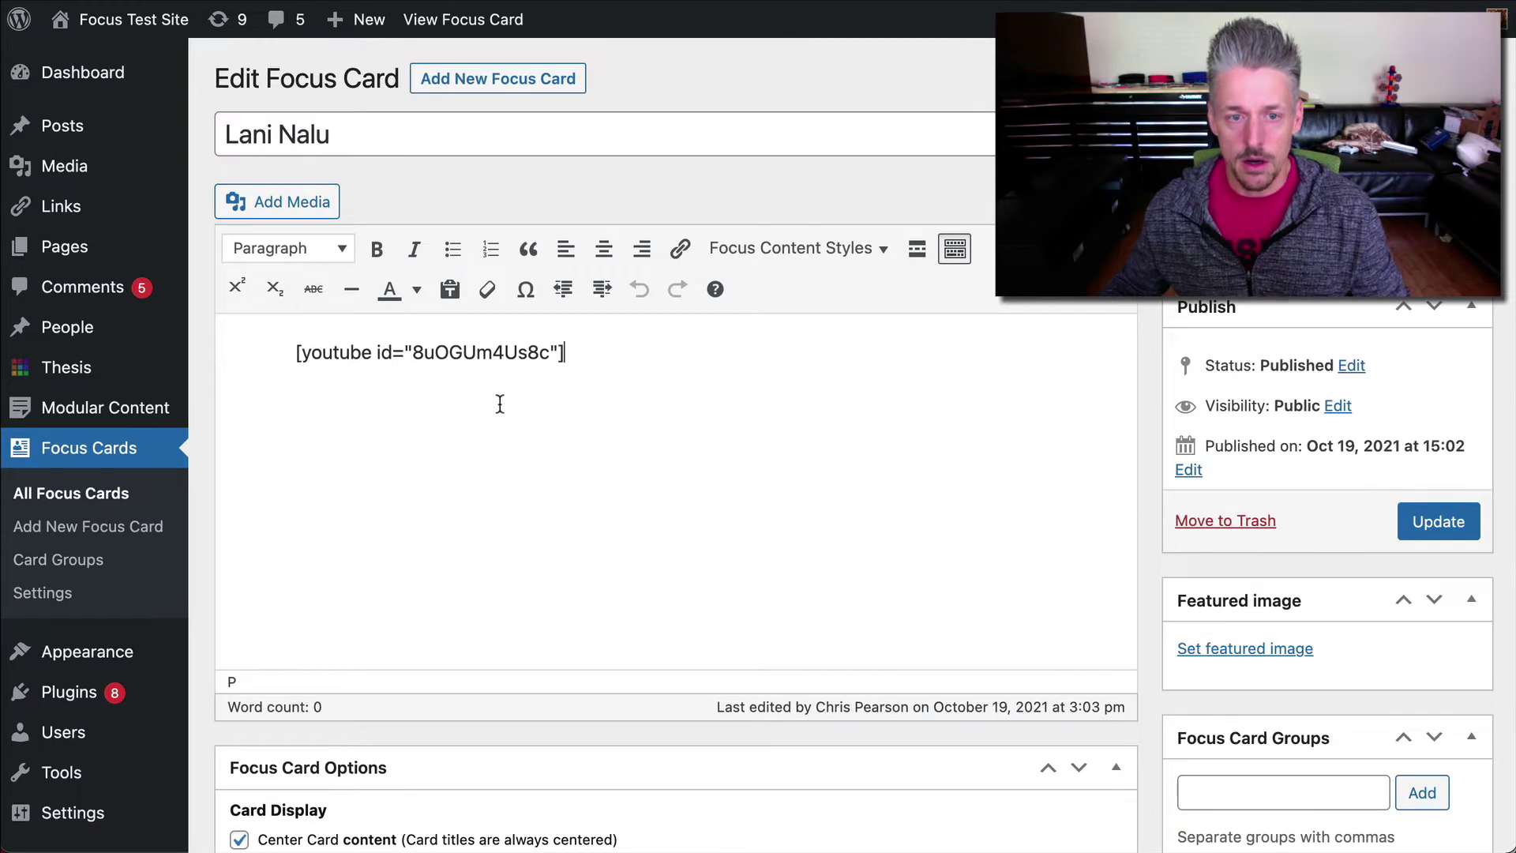
pyautogui.click(497, 400)
pyautogui.write('"This is the most impactful thing we\'ve done in our business."')
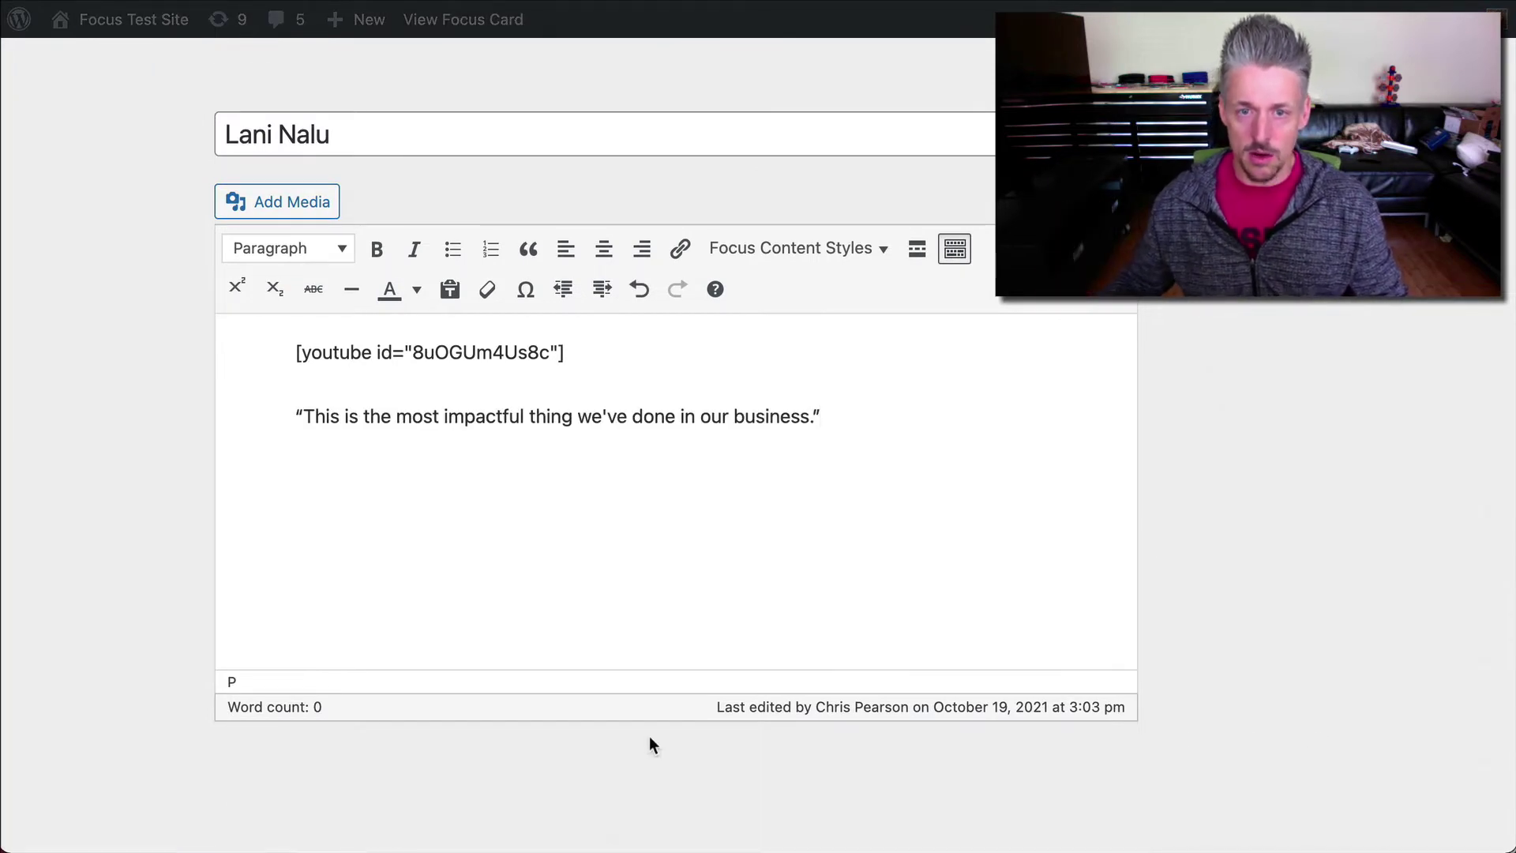
pyautogui.hotkey('shift', 'Home')
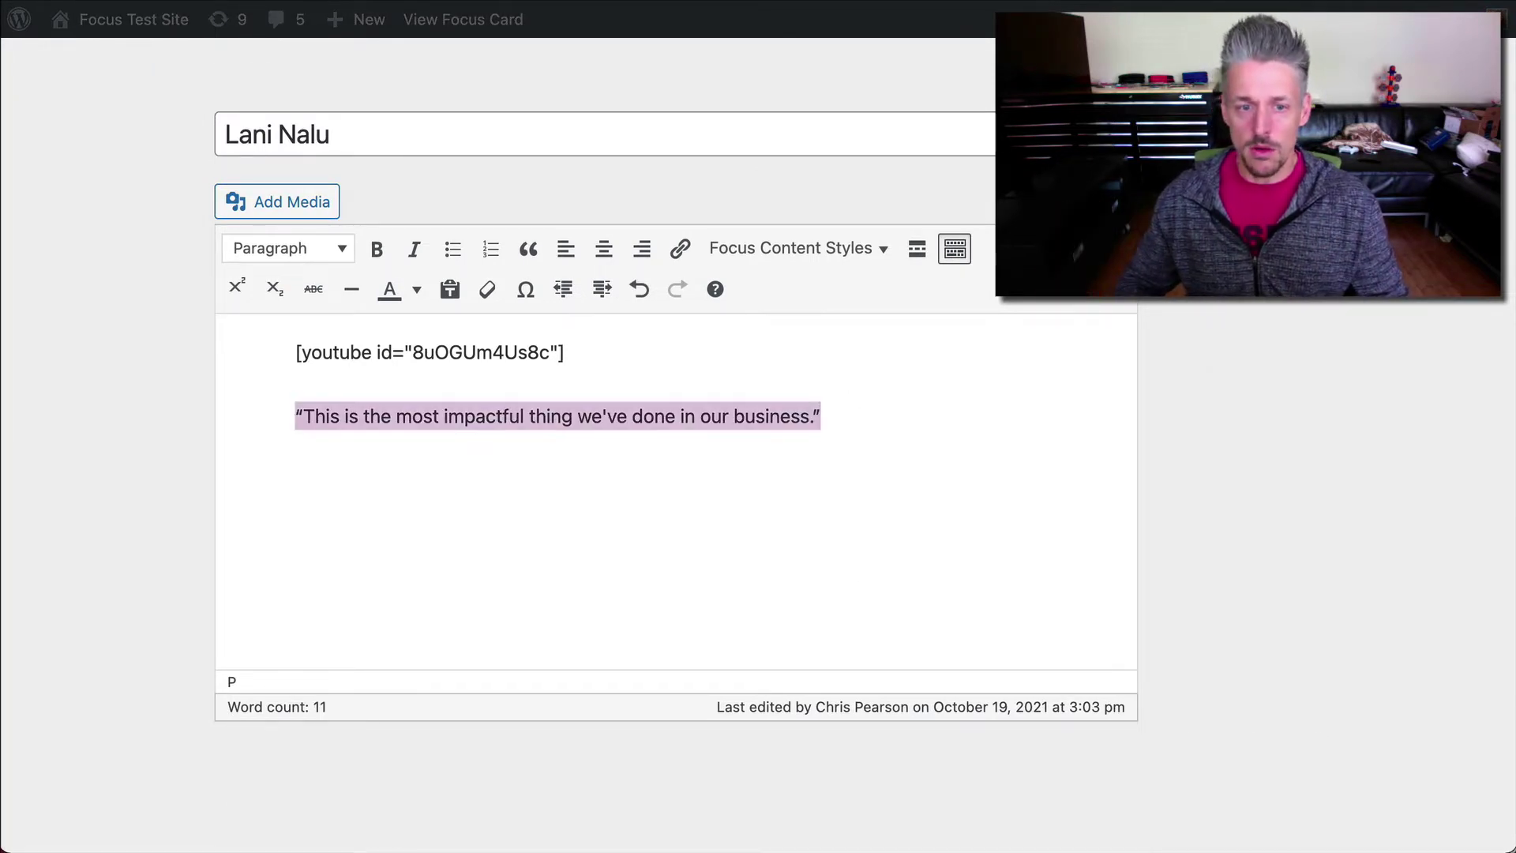
pyautogui.click(829, 251)
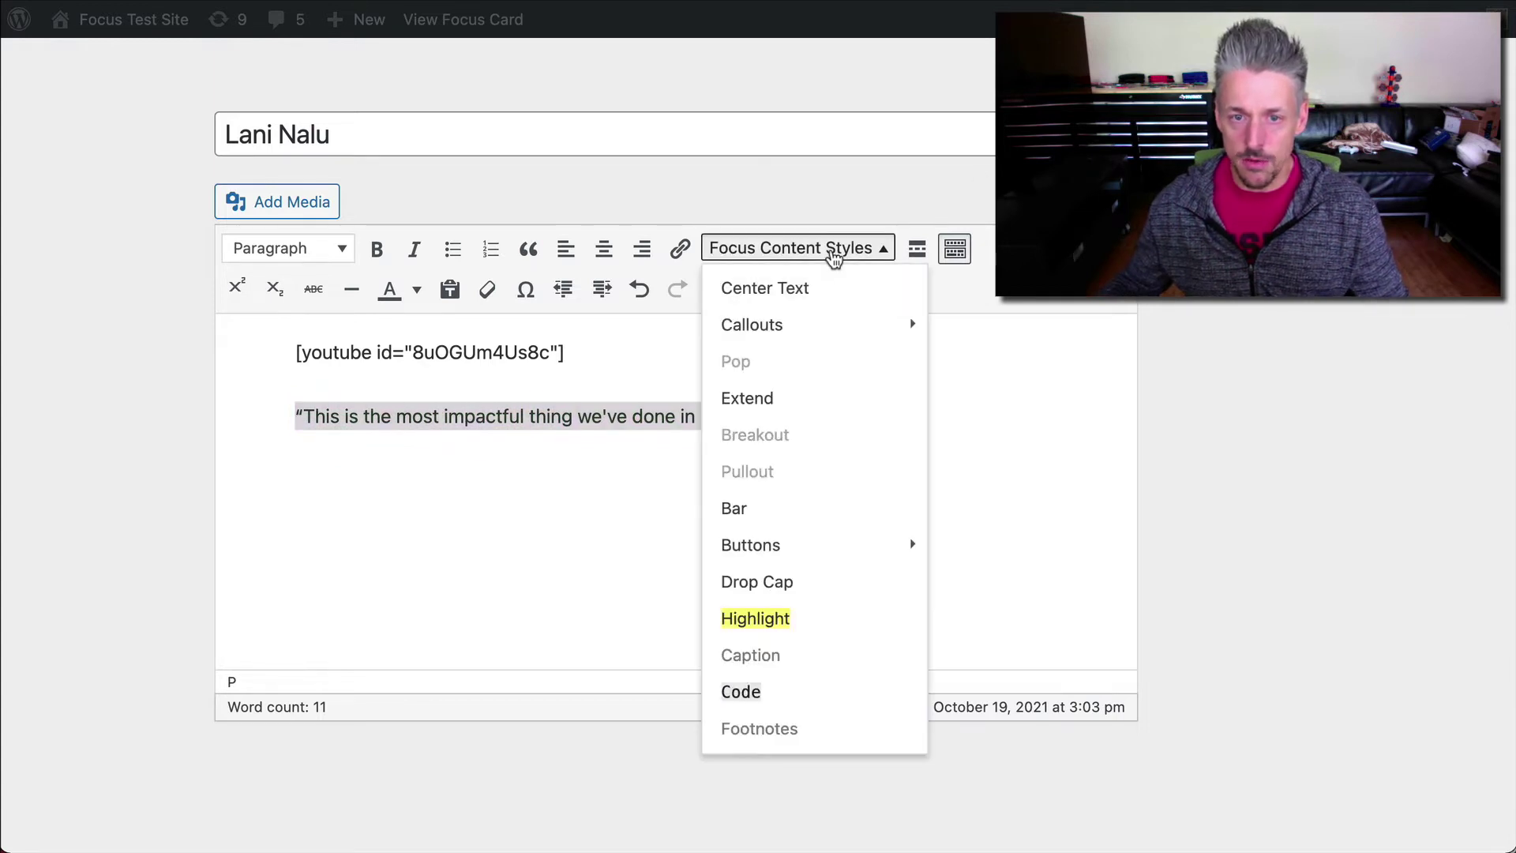
pyautogui.click(775, 658)
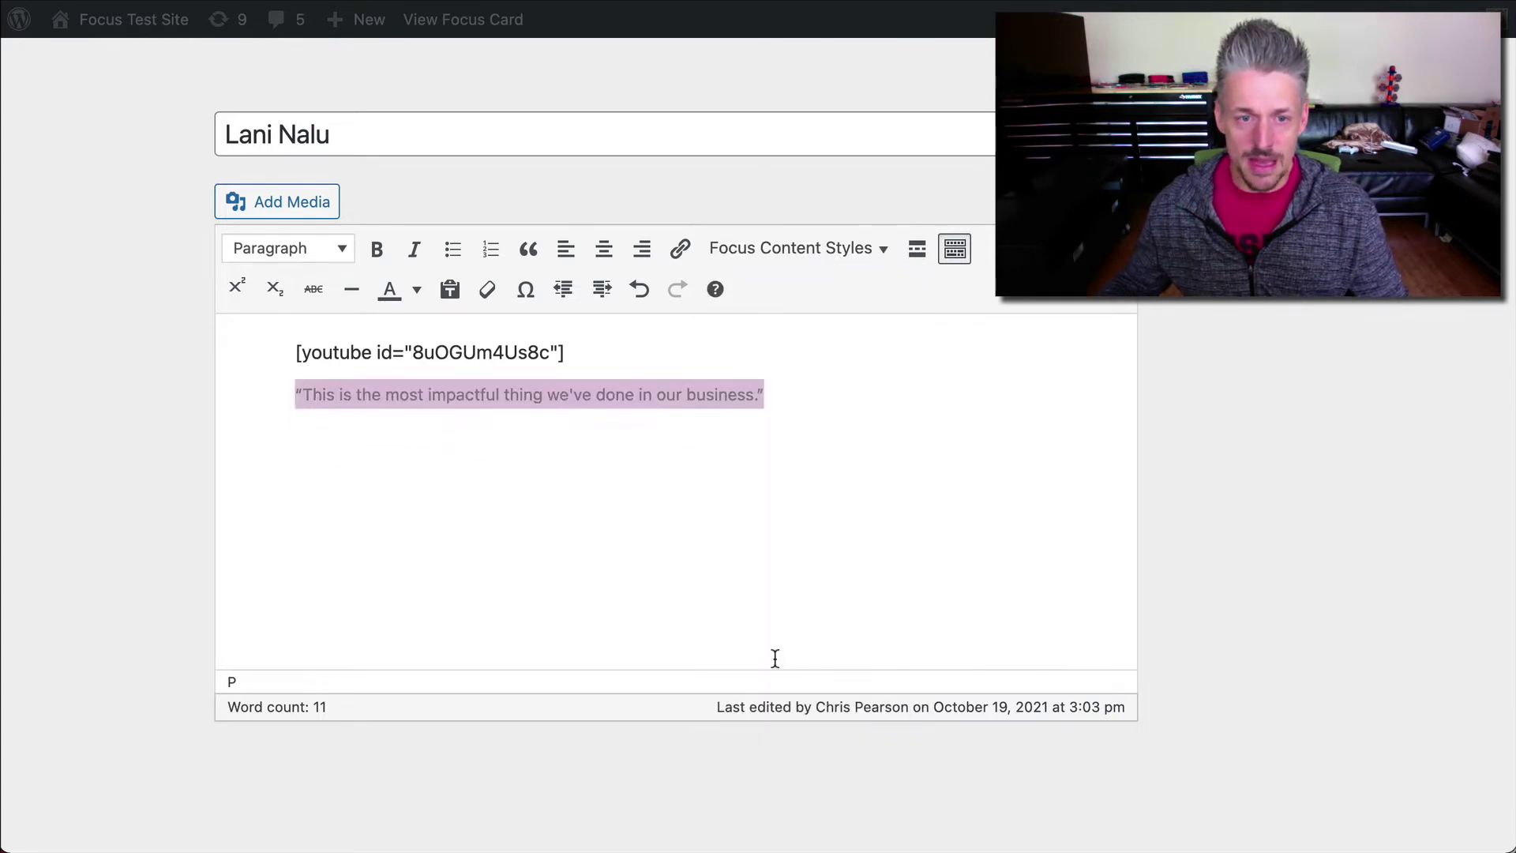
pyautogui.click(685, 532)
pyautogui.click(1413, 519)
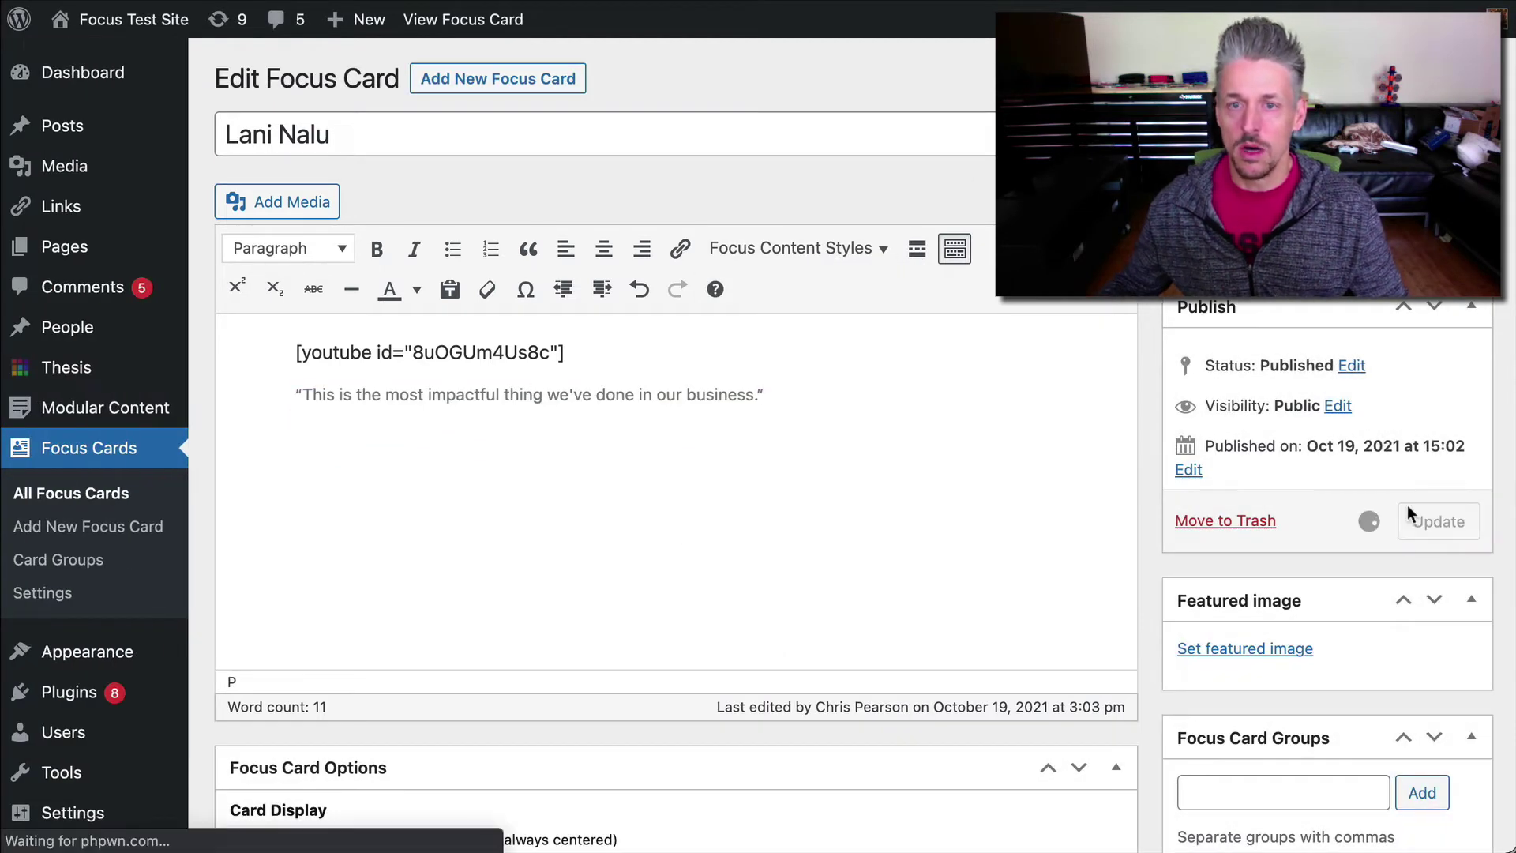
# Scroll the live testimonials page to check all three Setters cards now show quotes.
pyautogui.hotkey('ctrl', 'Tab')
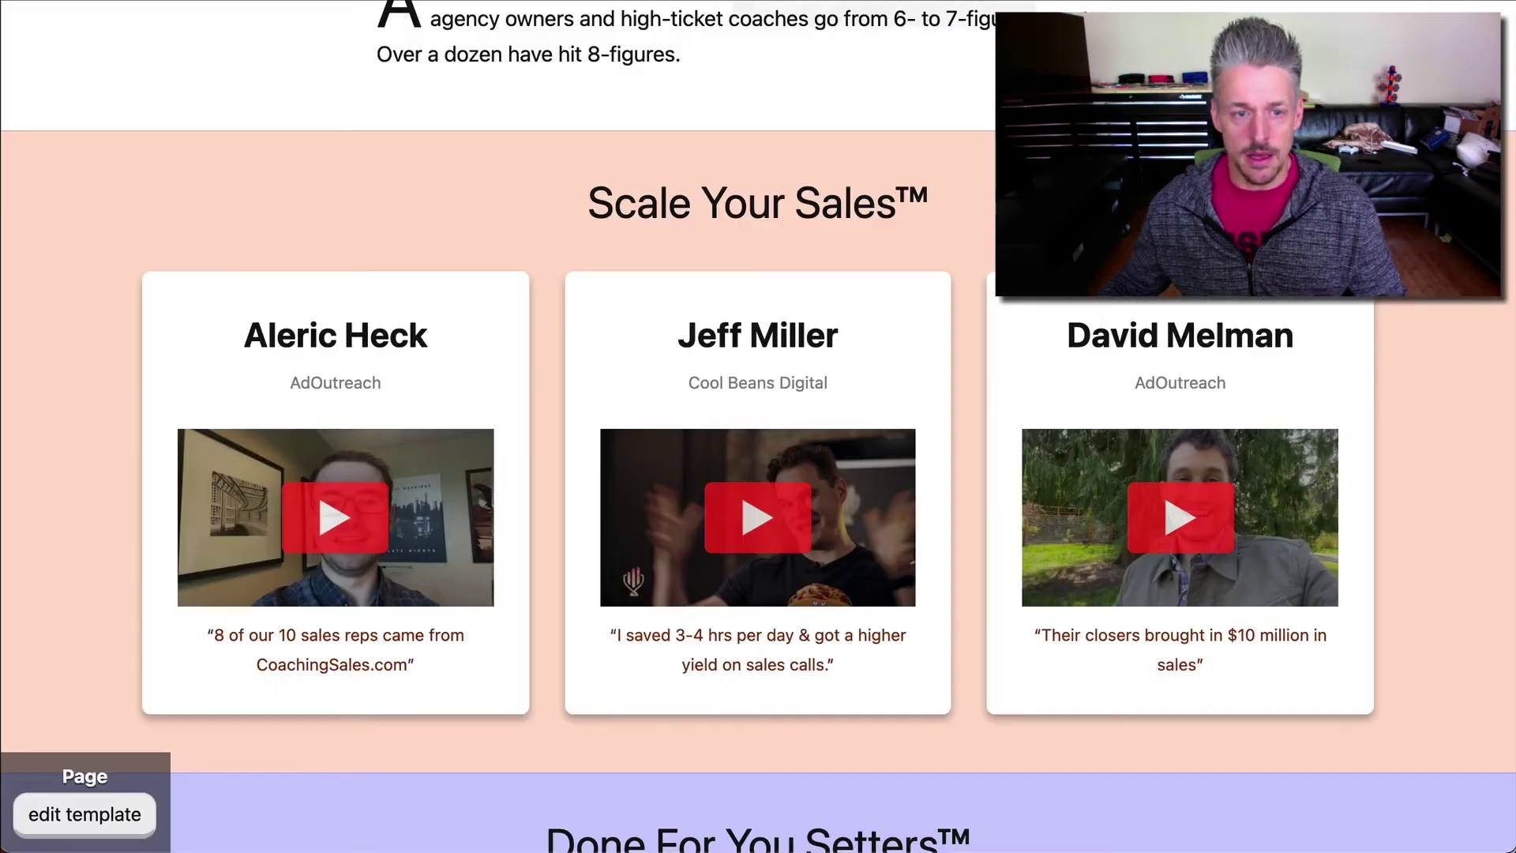
pyautogui.scroll(-8, 552, 95)
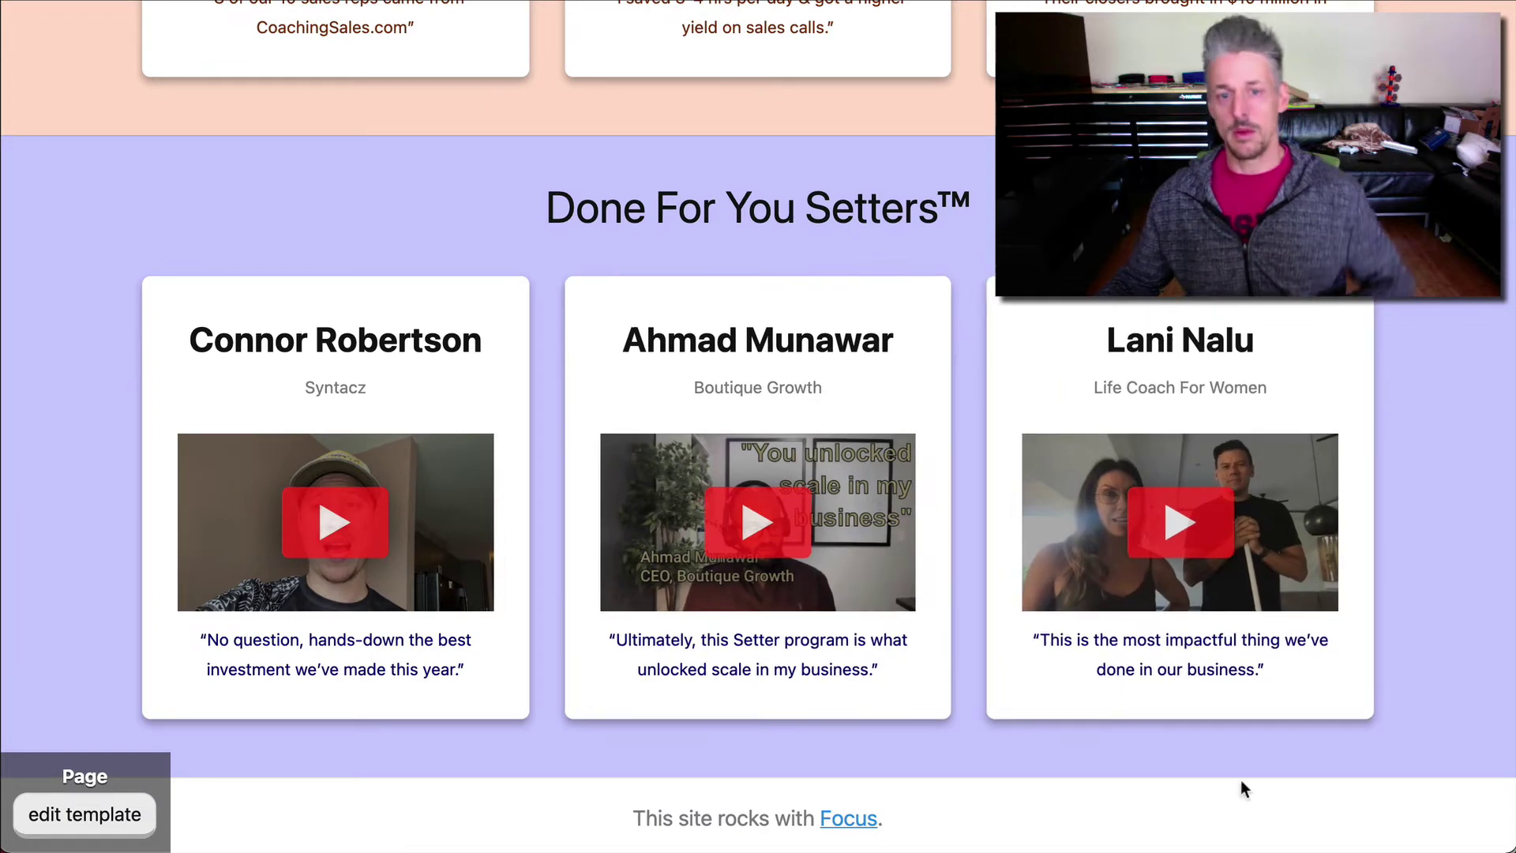
pyautogui.scroll(3, 586, 358)
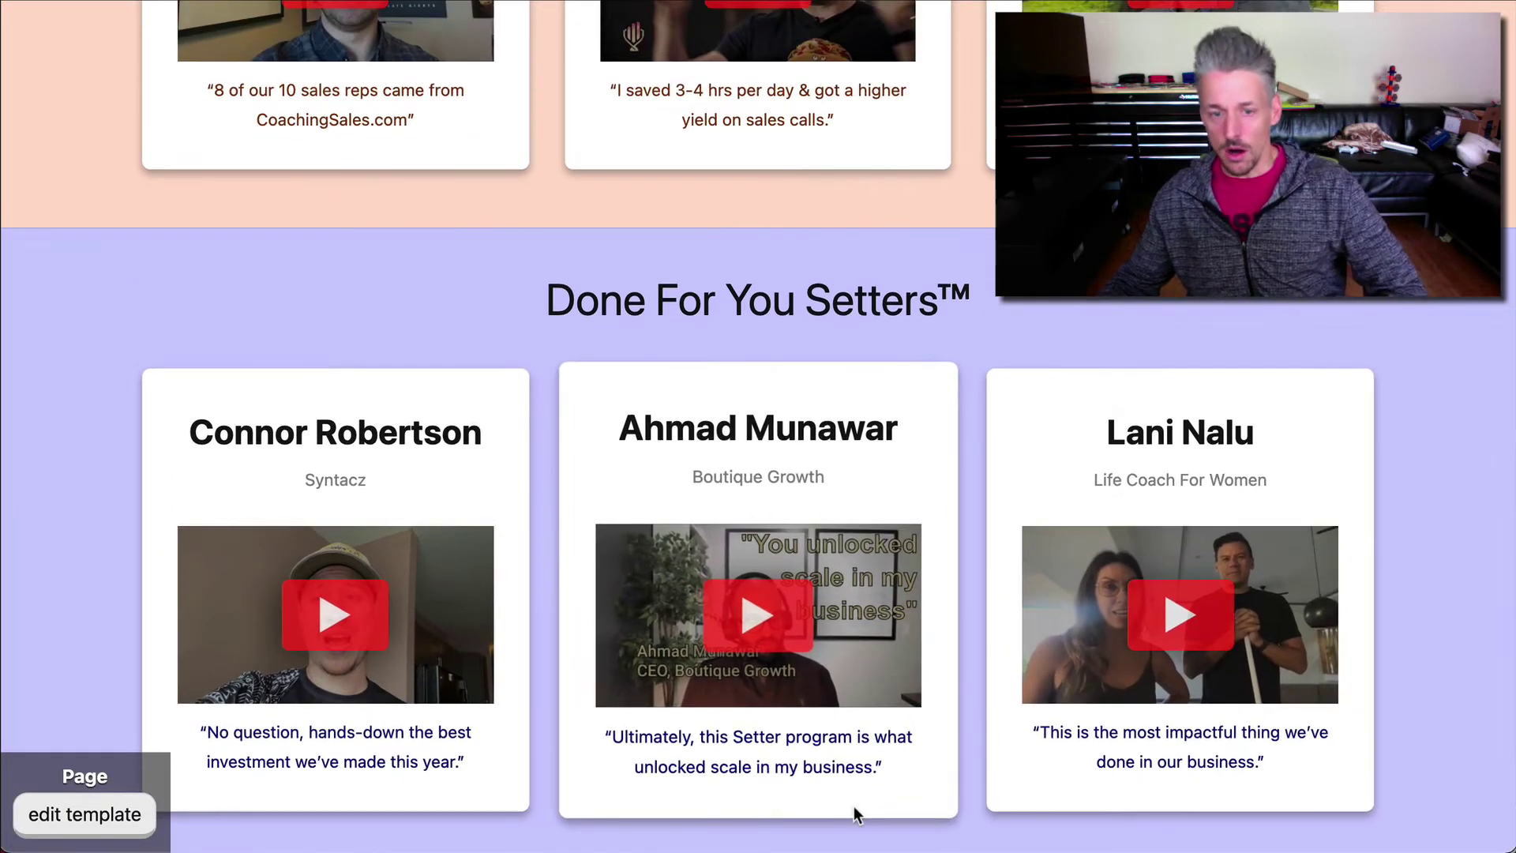
pyautogui.scroll(1, 869, 797)
pyautogui.scroll(2, 874, 793)
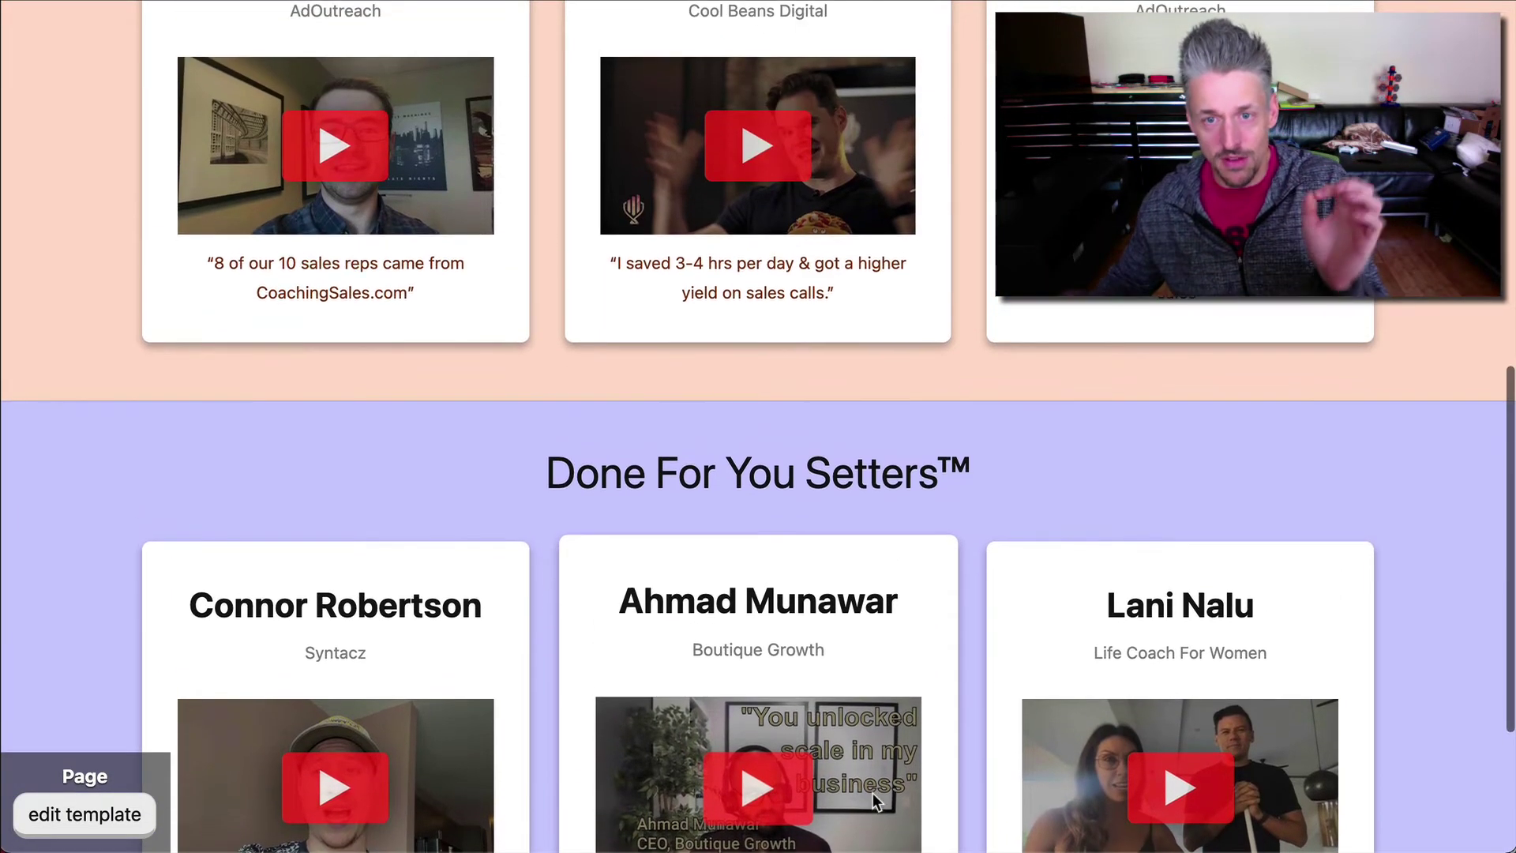
pyautogui.scroll(-3, 873, 758)
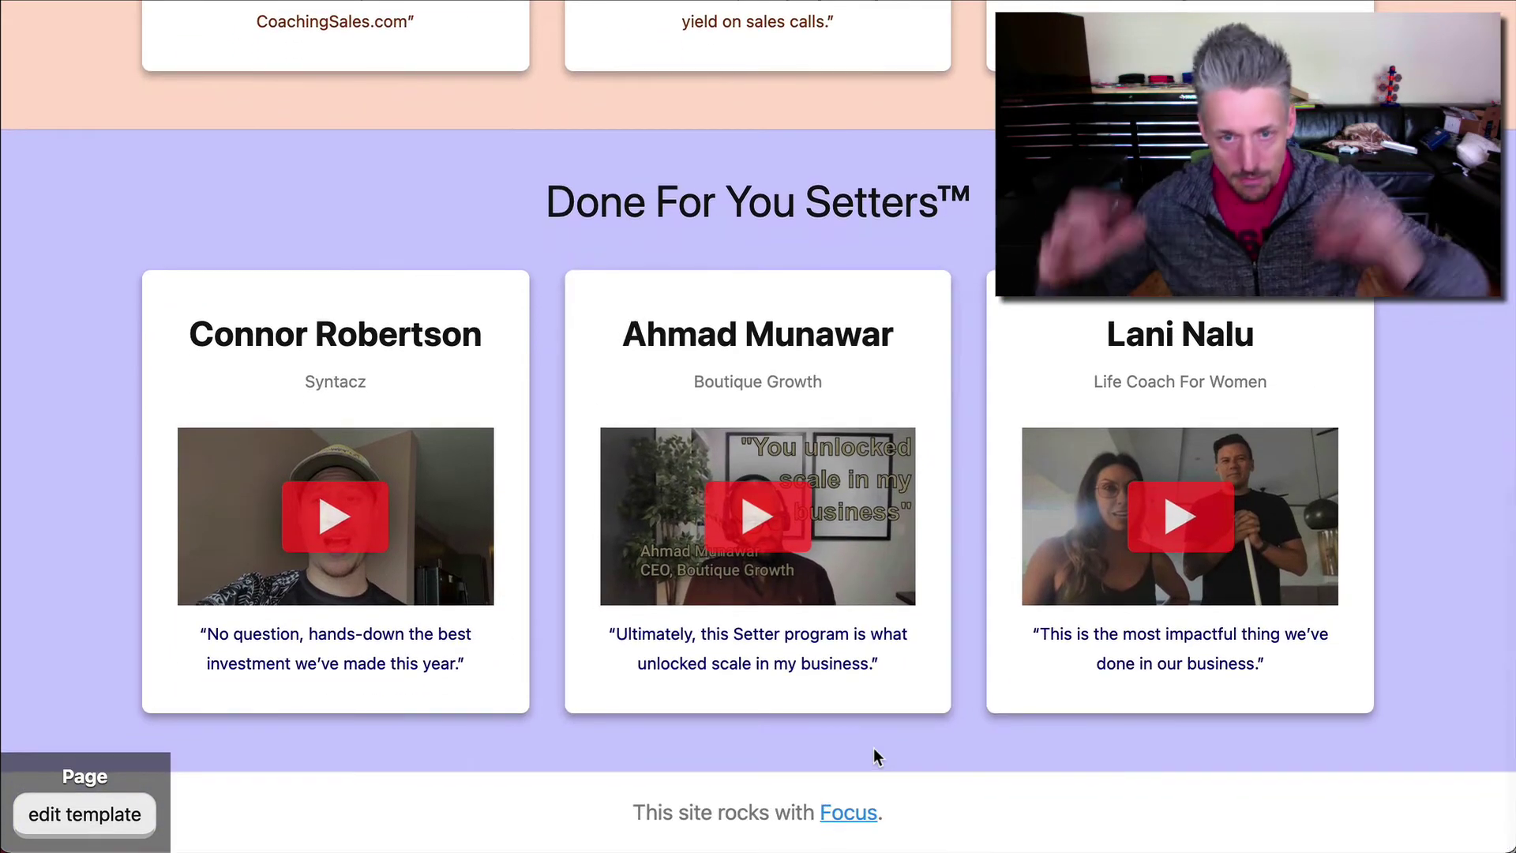
pyautogui.scroll(5, 873, 747)
pyautogui.scroll(5, 875, 746)
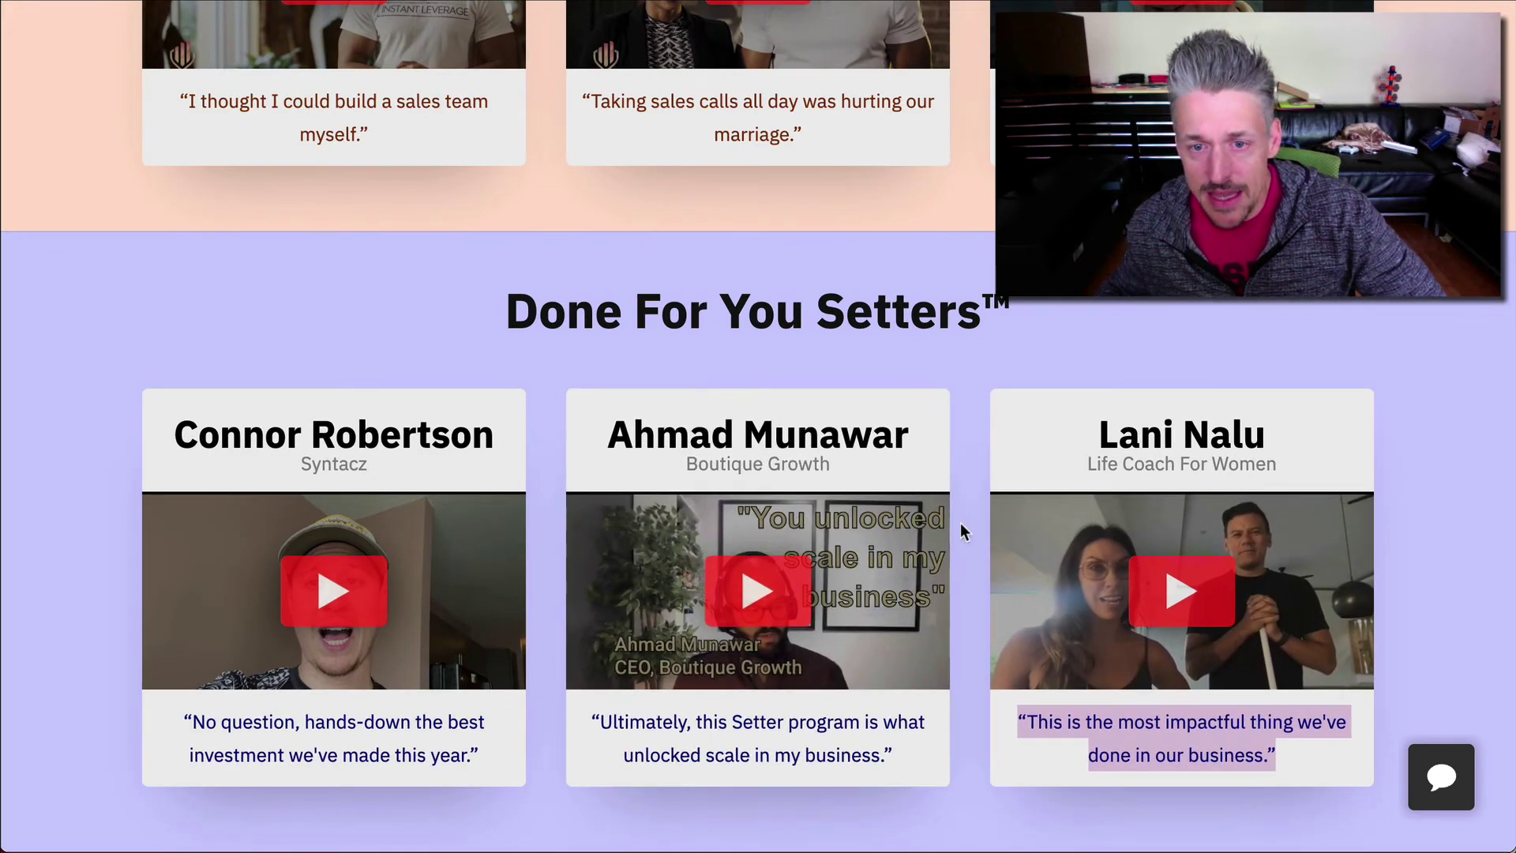
pyautogui.click(1212, 750)
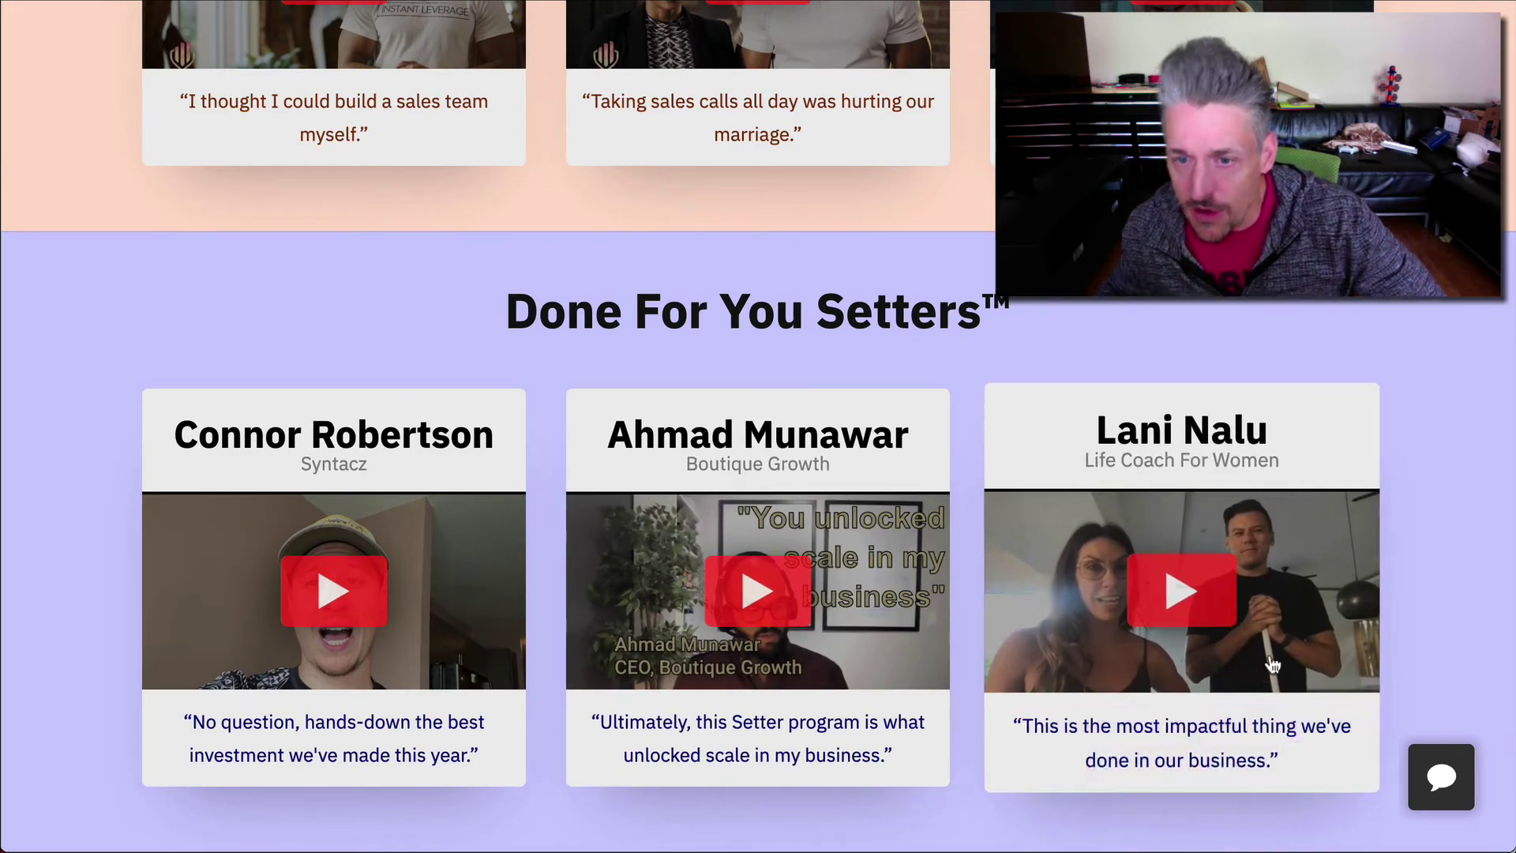
# Compare the cards against the CoachingSales.com reference page, then return to the WordPress admin.
pyautogui.scroll(10, 1289, 606)
pyautogui.scroll(-1, 1289, 607)
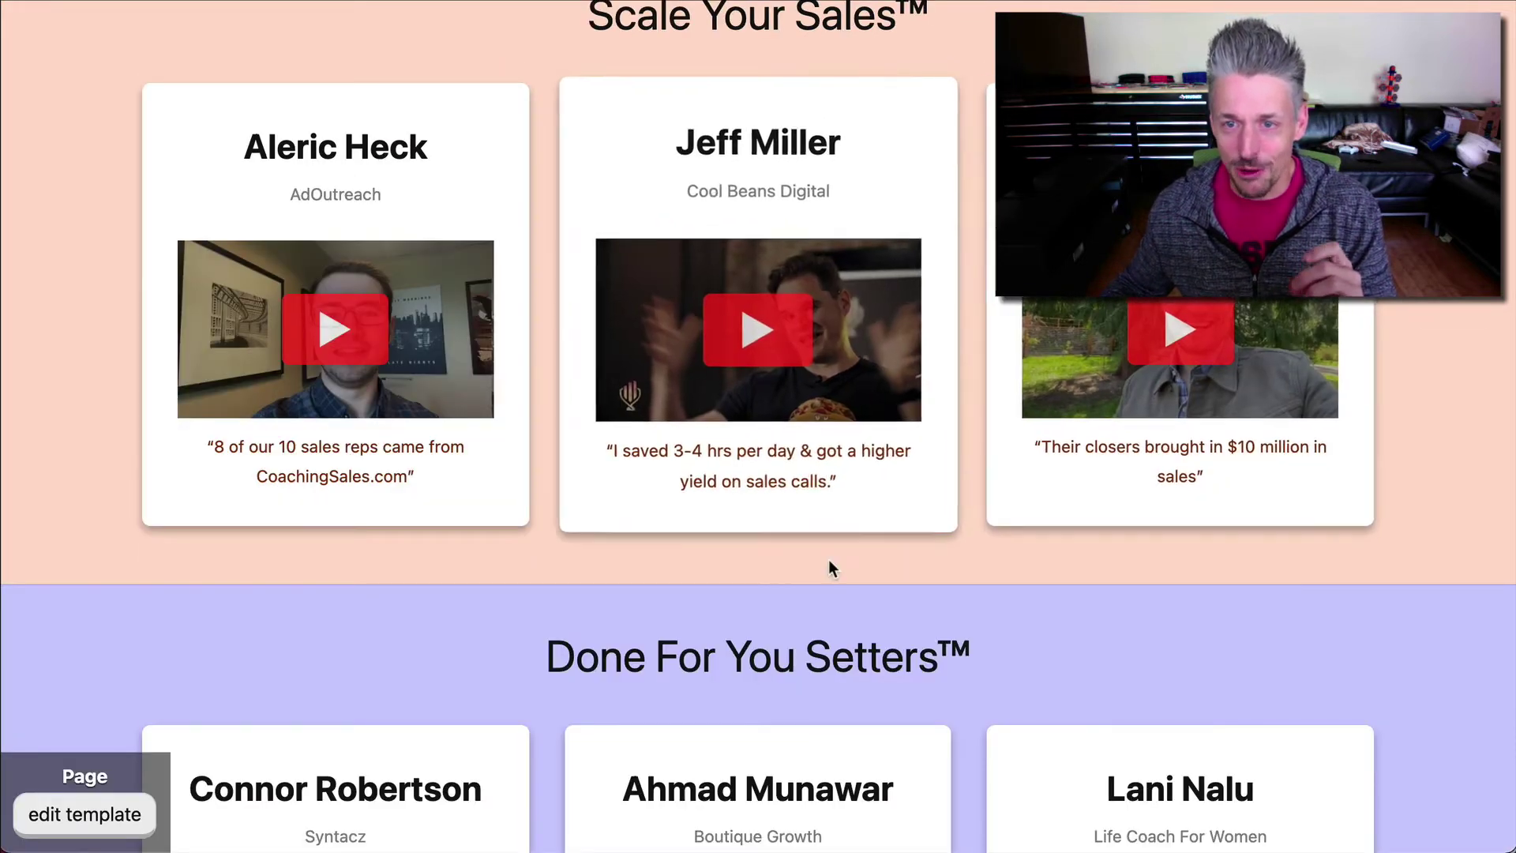
pyautogui.scroll(-5, 827, 559)
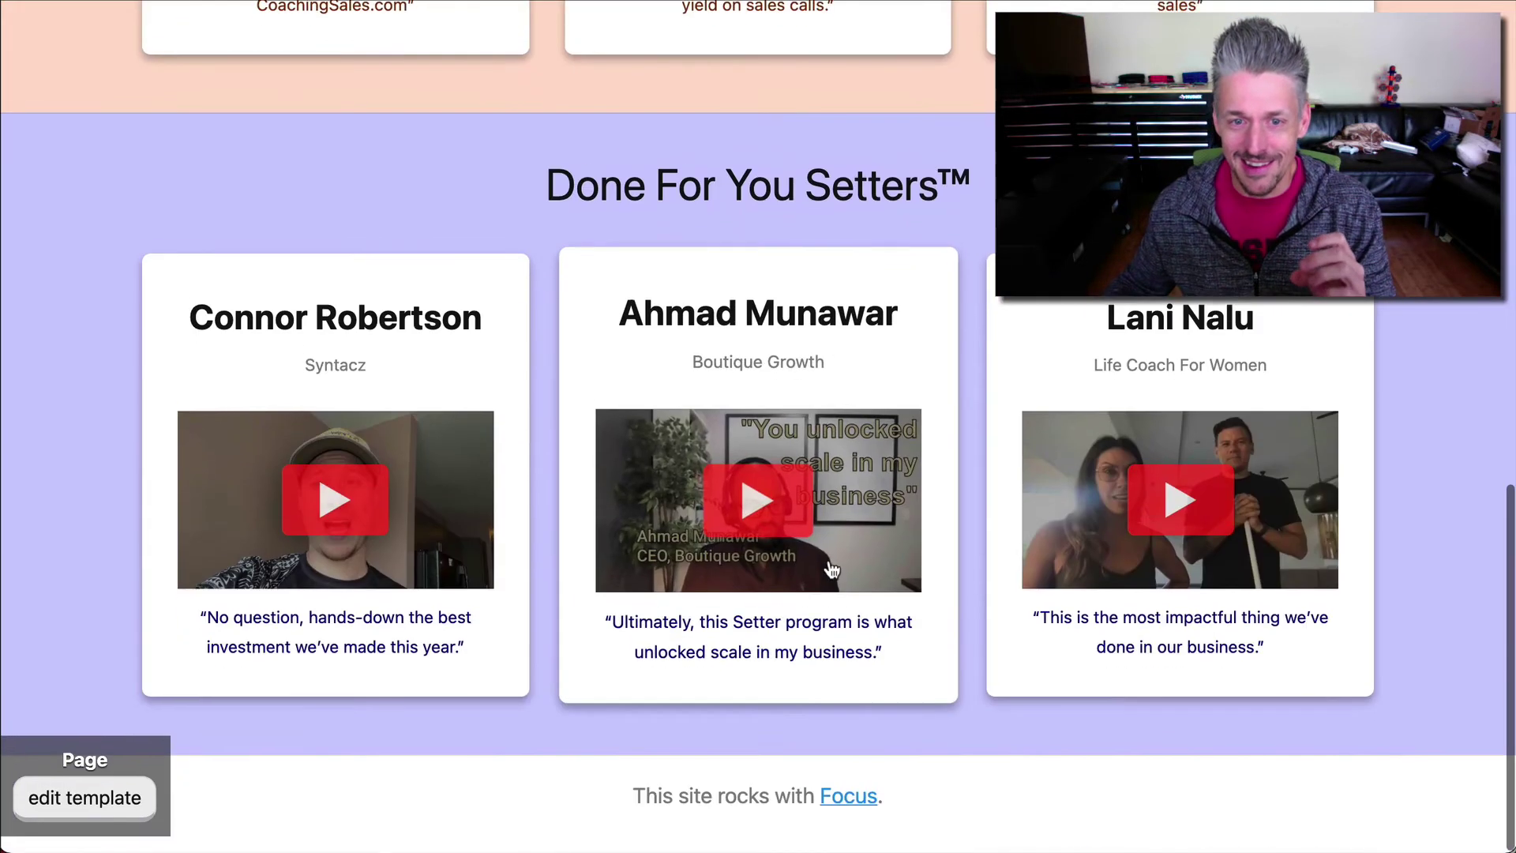
pyautogui.scroll(2, 833, 562)
pyautogui.scroll(-2, 834, 557)
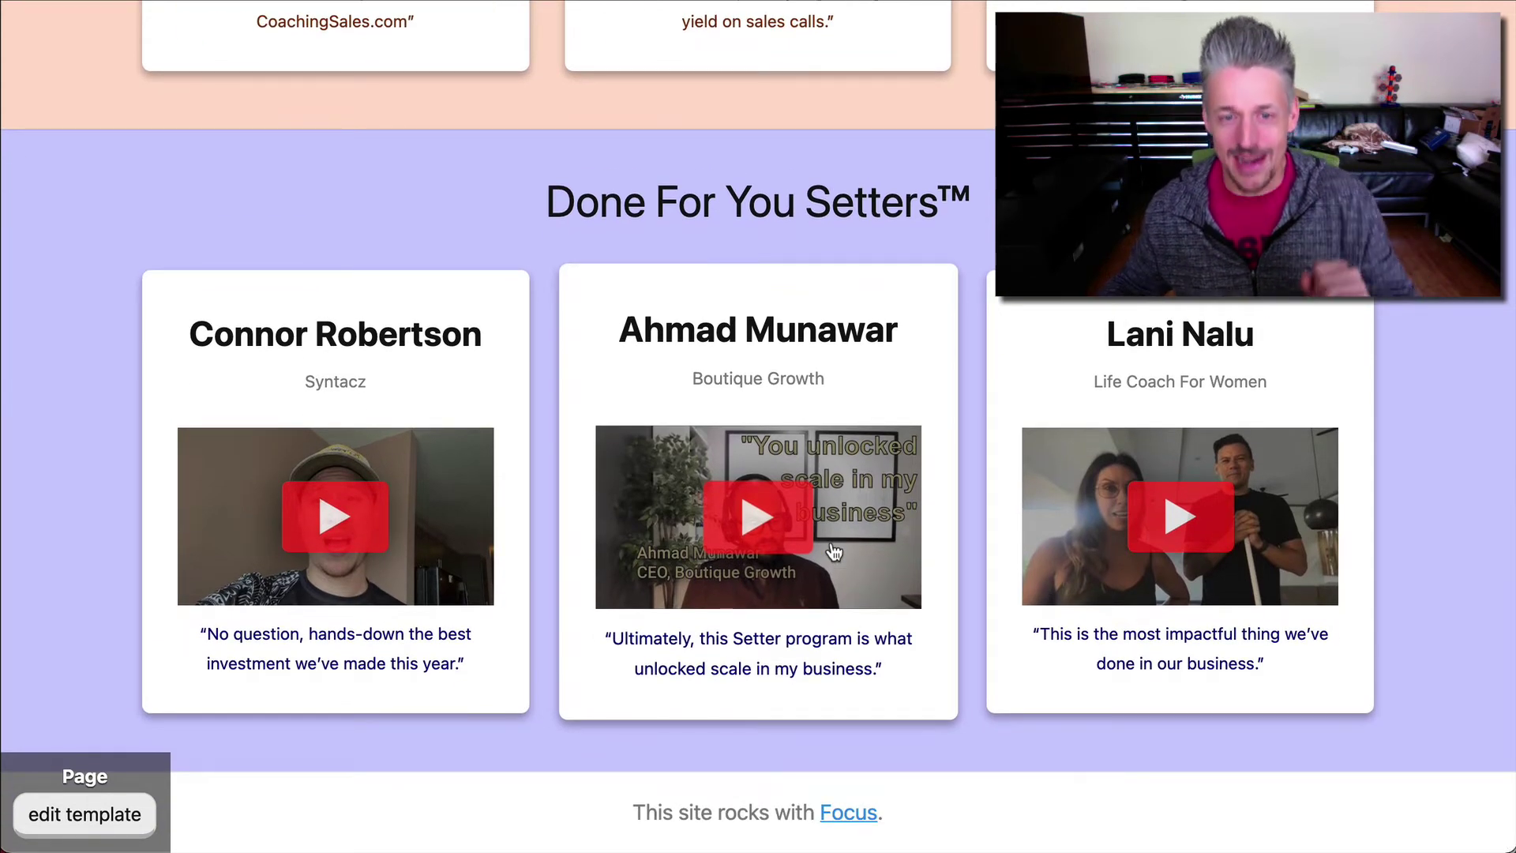
pyautogui.scroll(3, 833, 553)
pyautogui.scroll(1, 758, 421)
pyautogui.scroll(2, 758, 423)
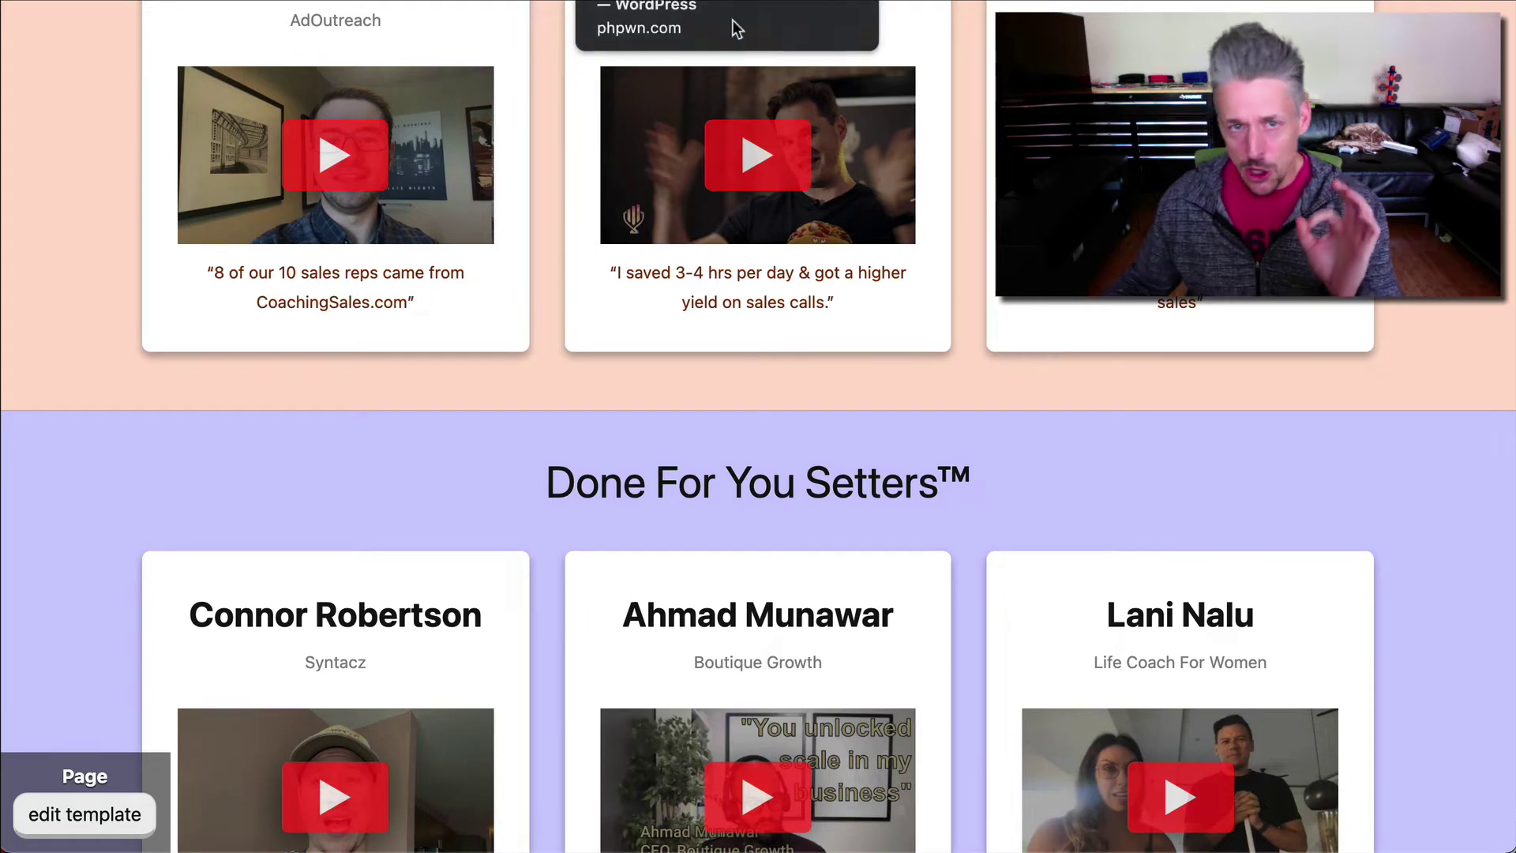
pyautogui.scroll(-3, 720, 419)
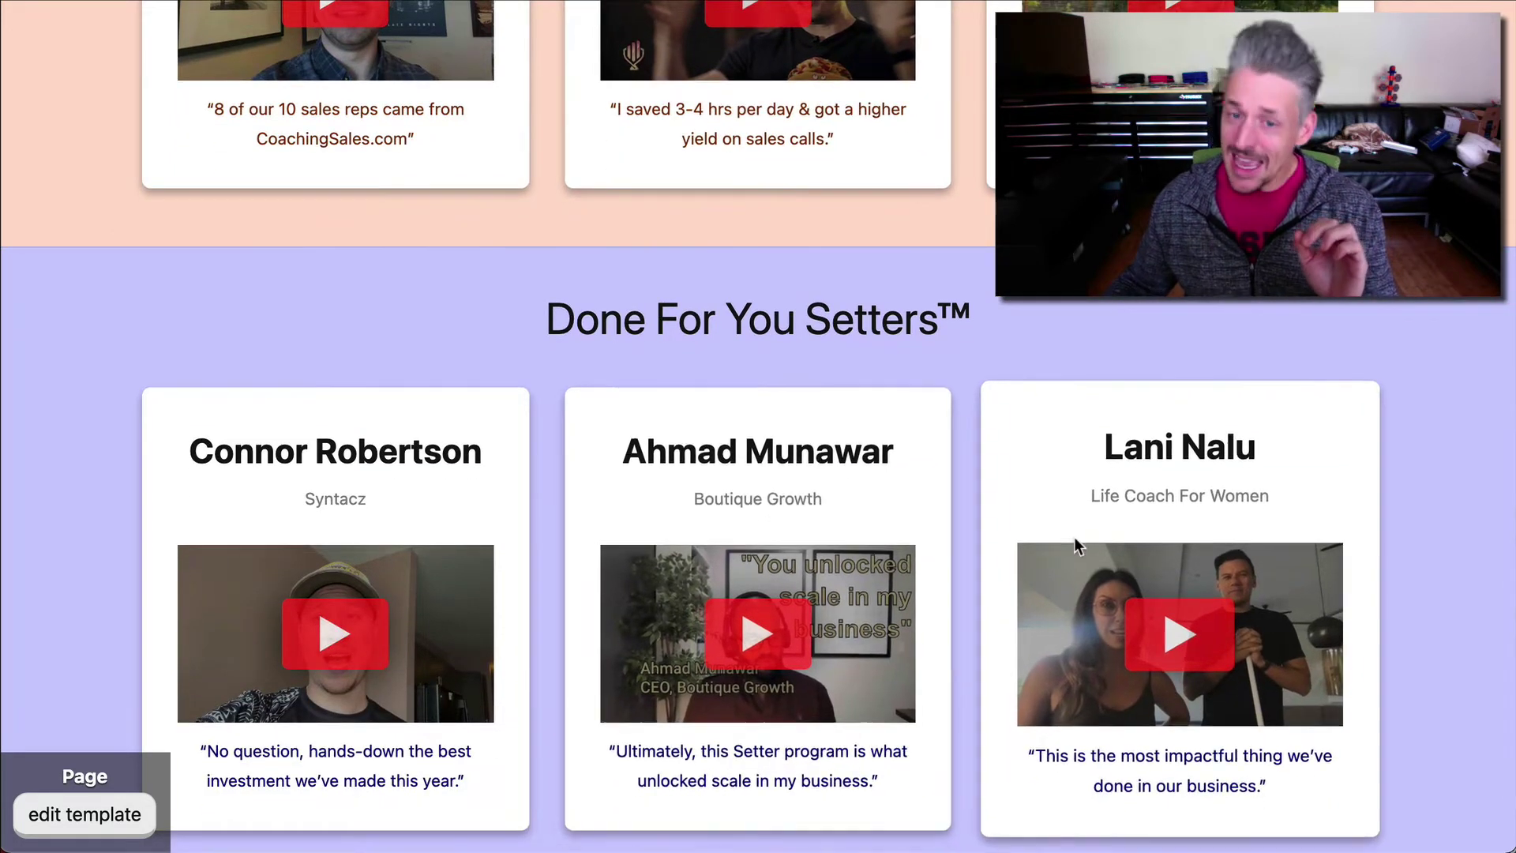
pyautogui.scroll(-2, 1073, 537)
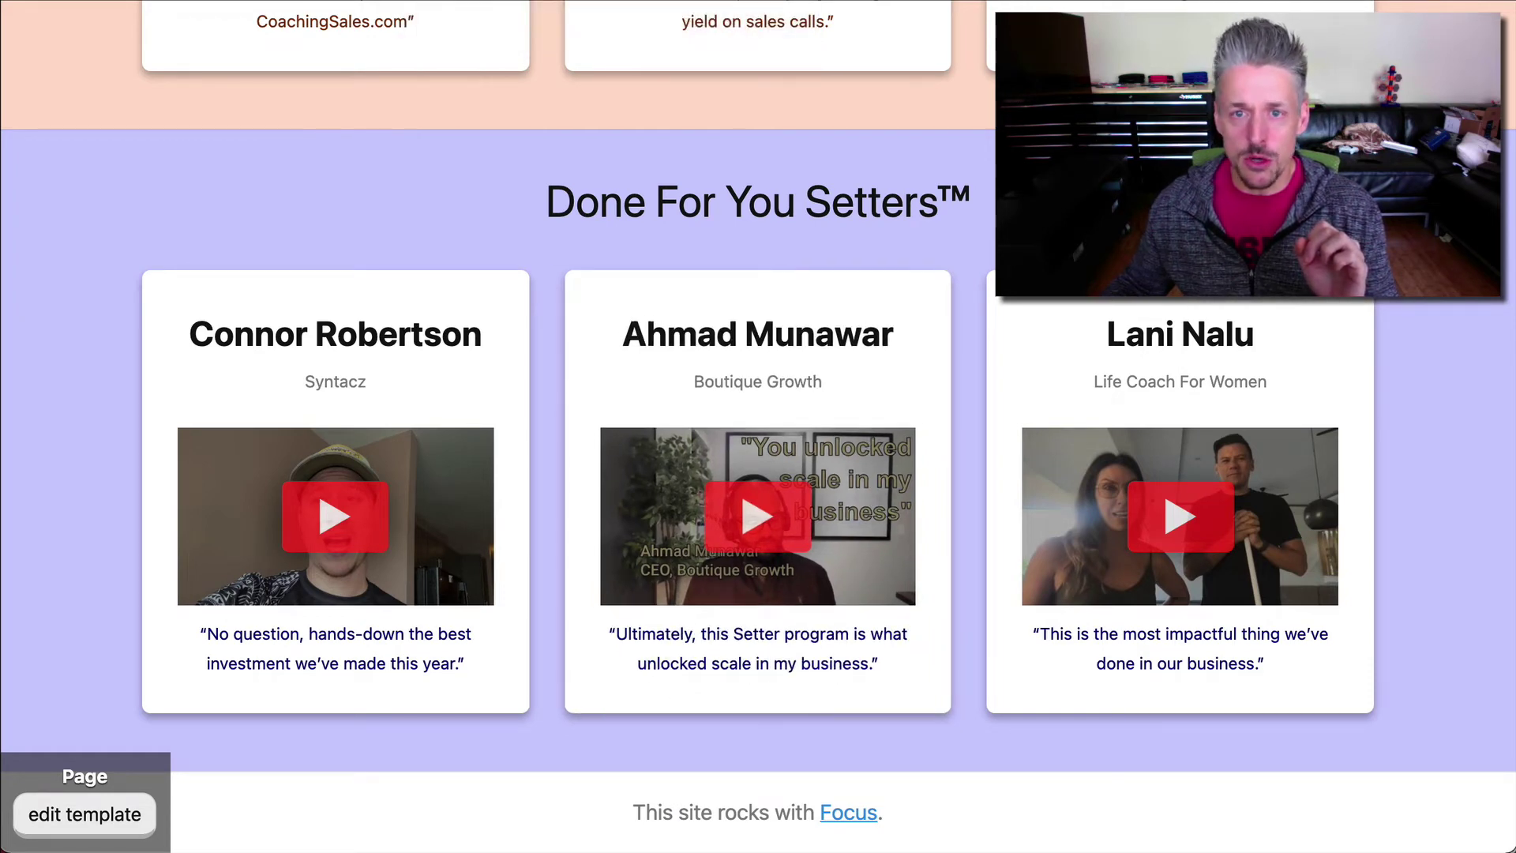
pyautogui.click(900, 1)
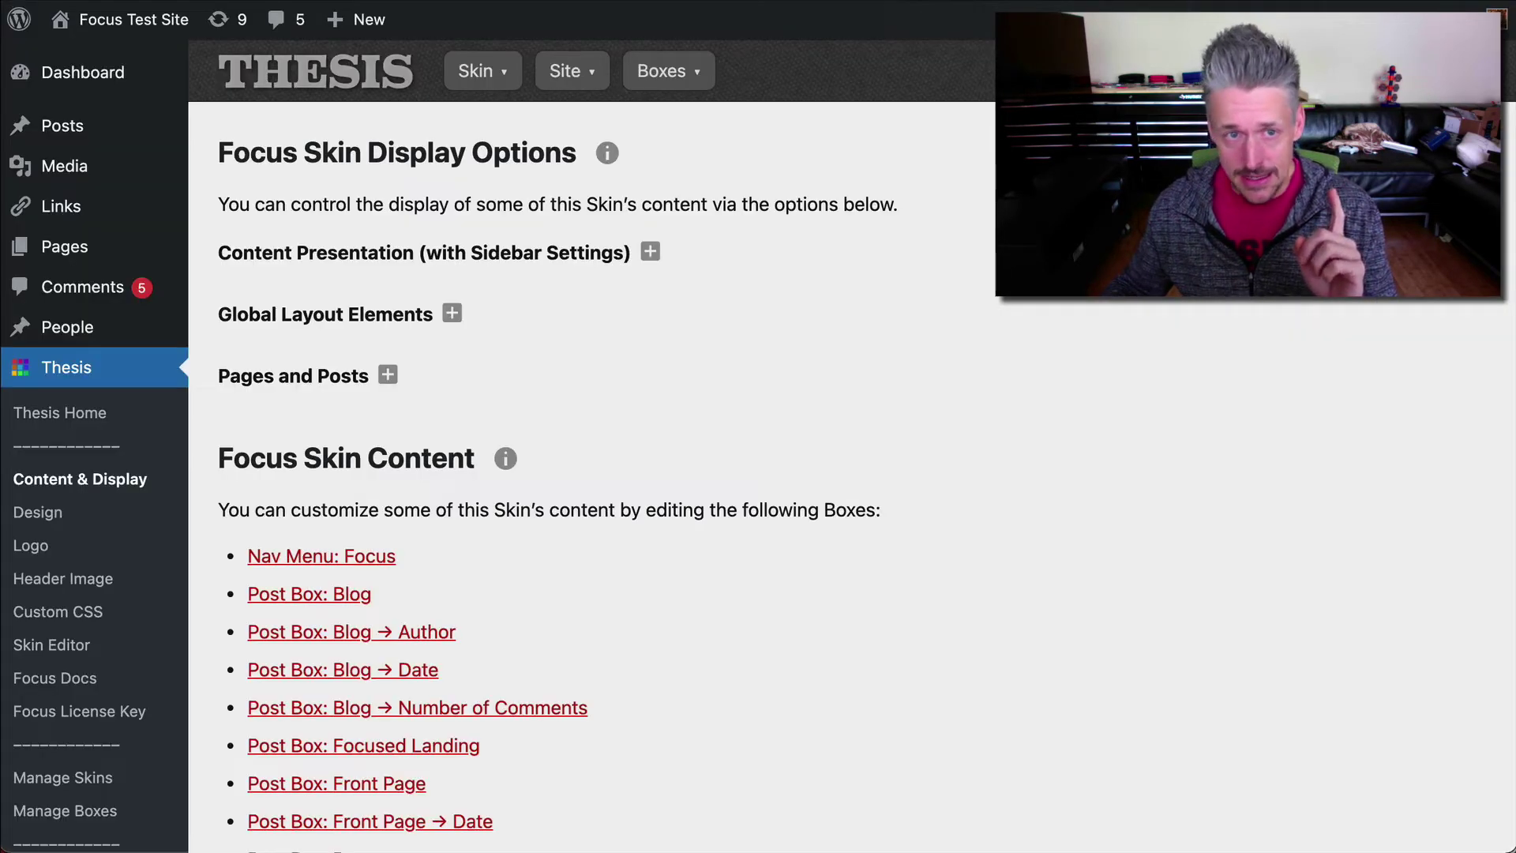
# Go to Thesis Boxes > Focus Cards and scroll to the Card Style options.
pyautogui.click(316, 71)
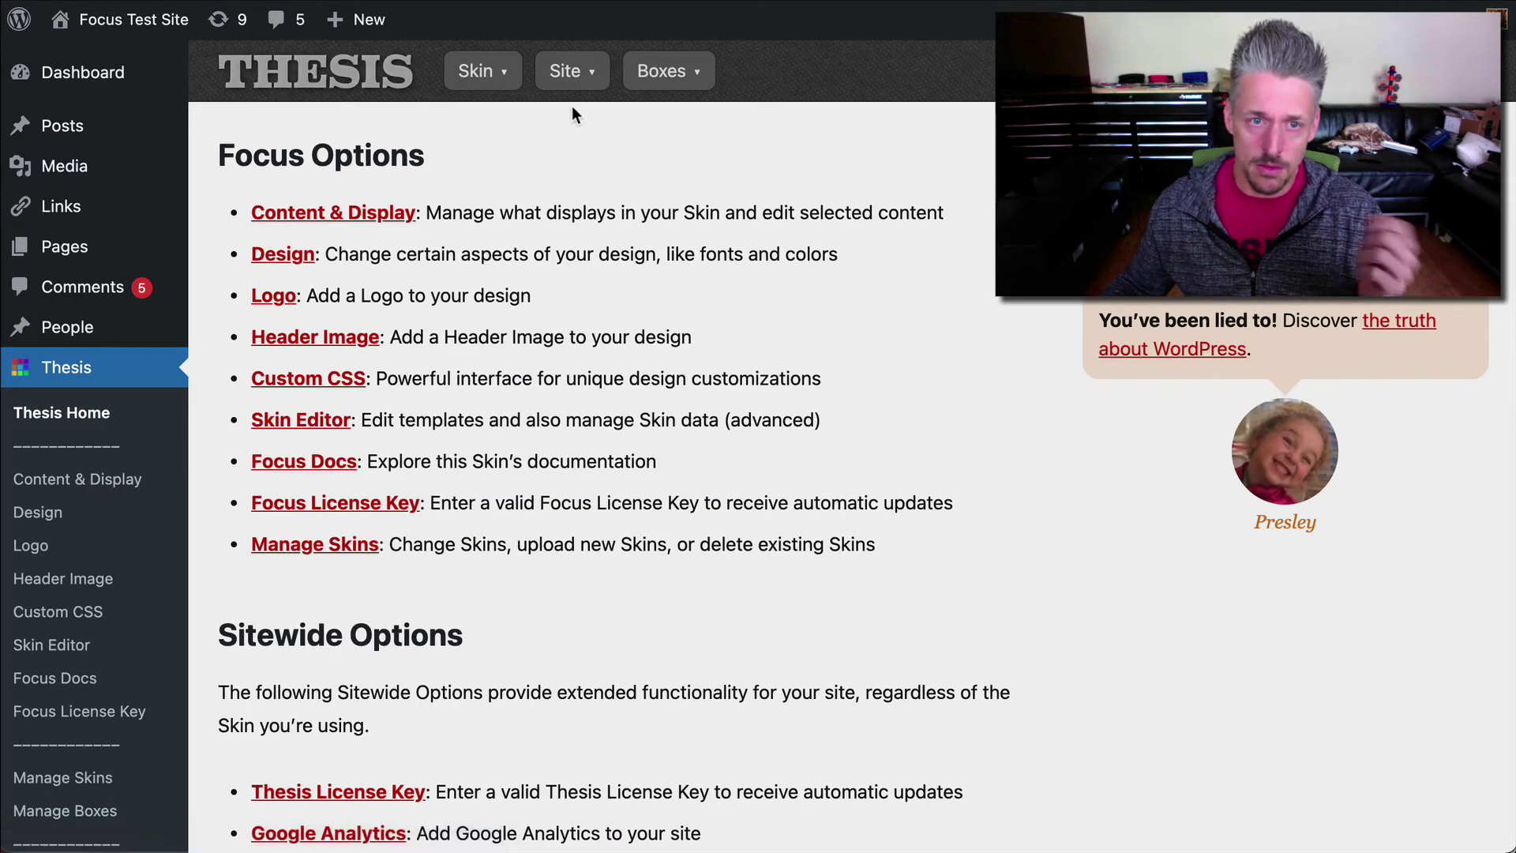
pyautogui.moveTo(665, 79)
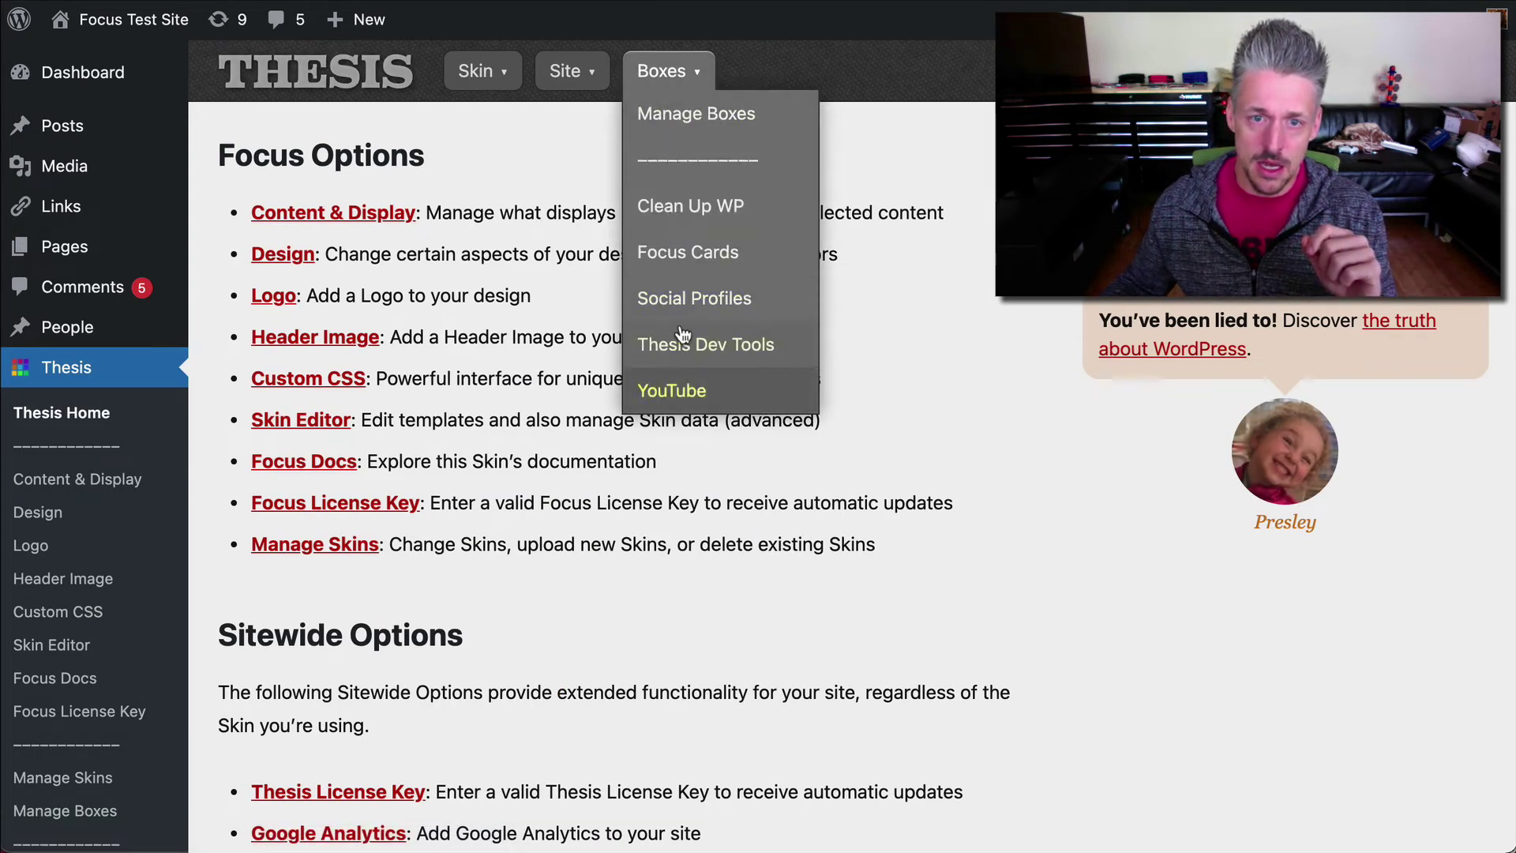
pyautogui.click(684, 257)
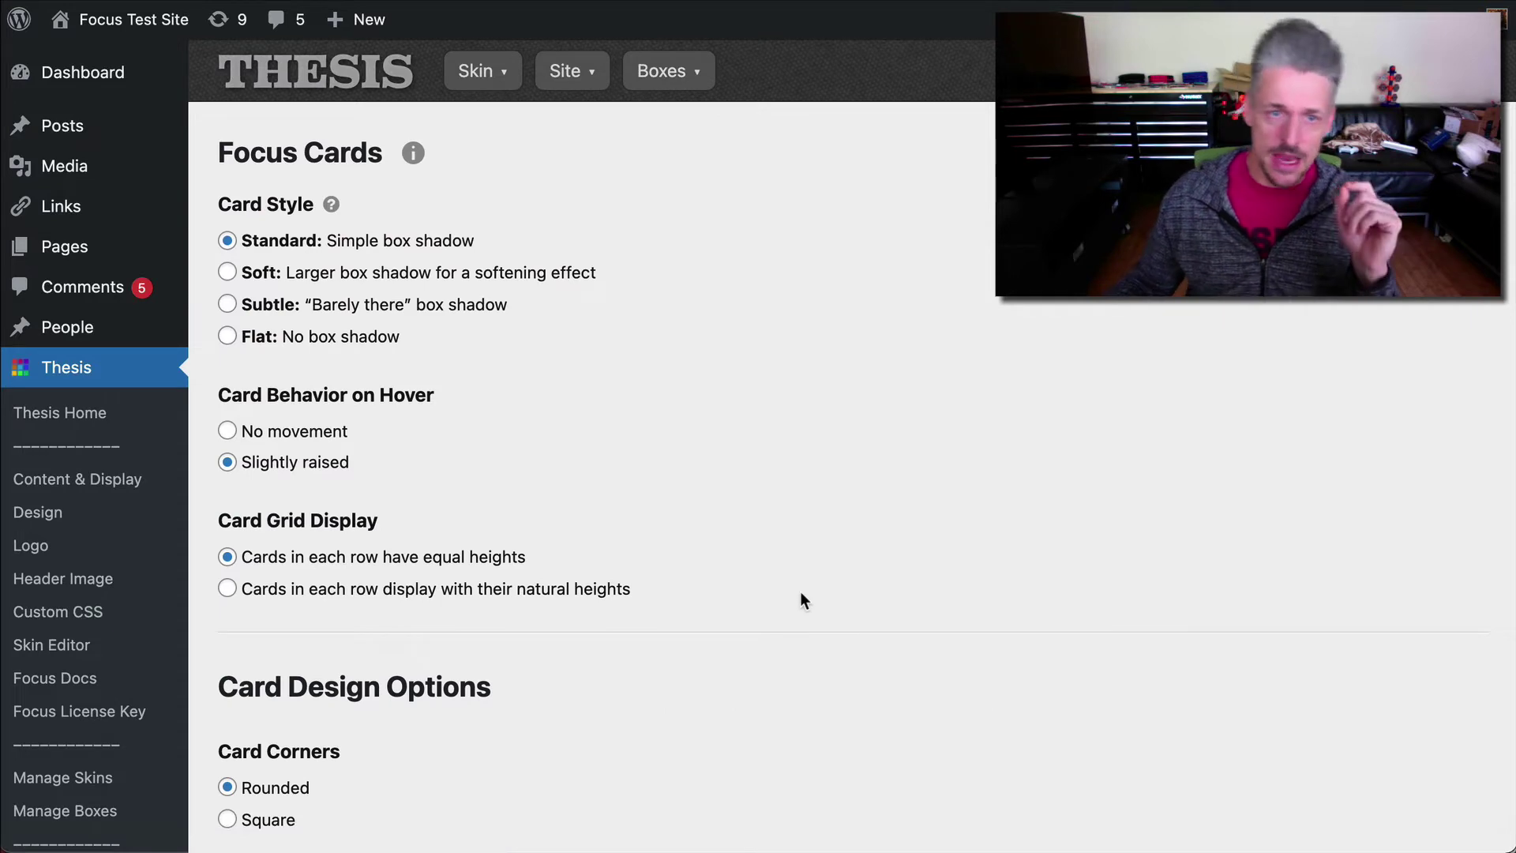
pyautogui.scroll(-2, 801, 567)
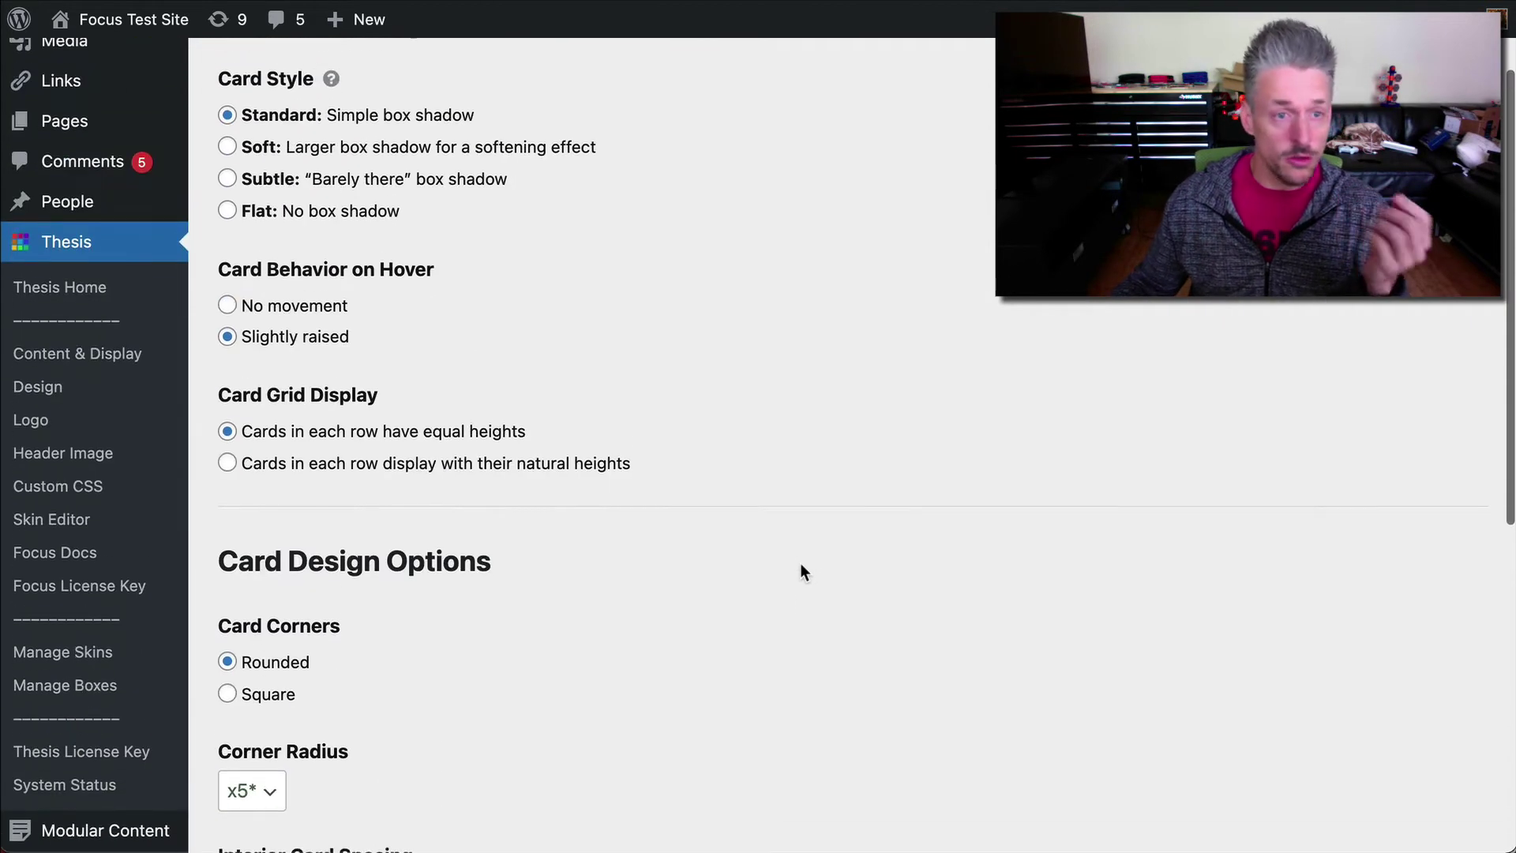
pyautogui.scroll(-6, 801, 568)
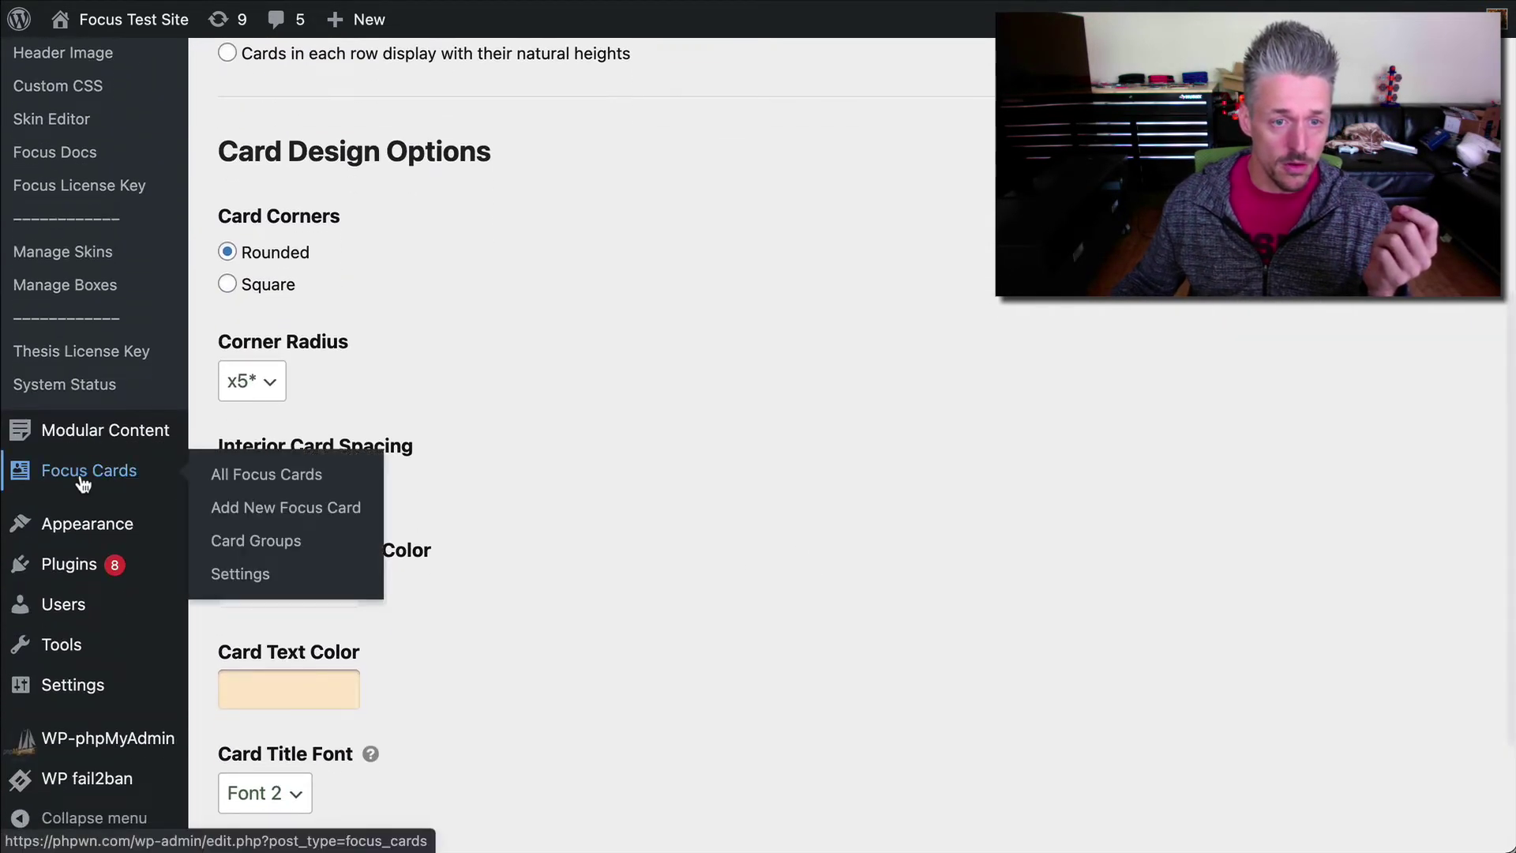
pyautogui.moveTo(108, 480)
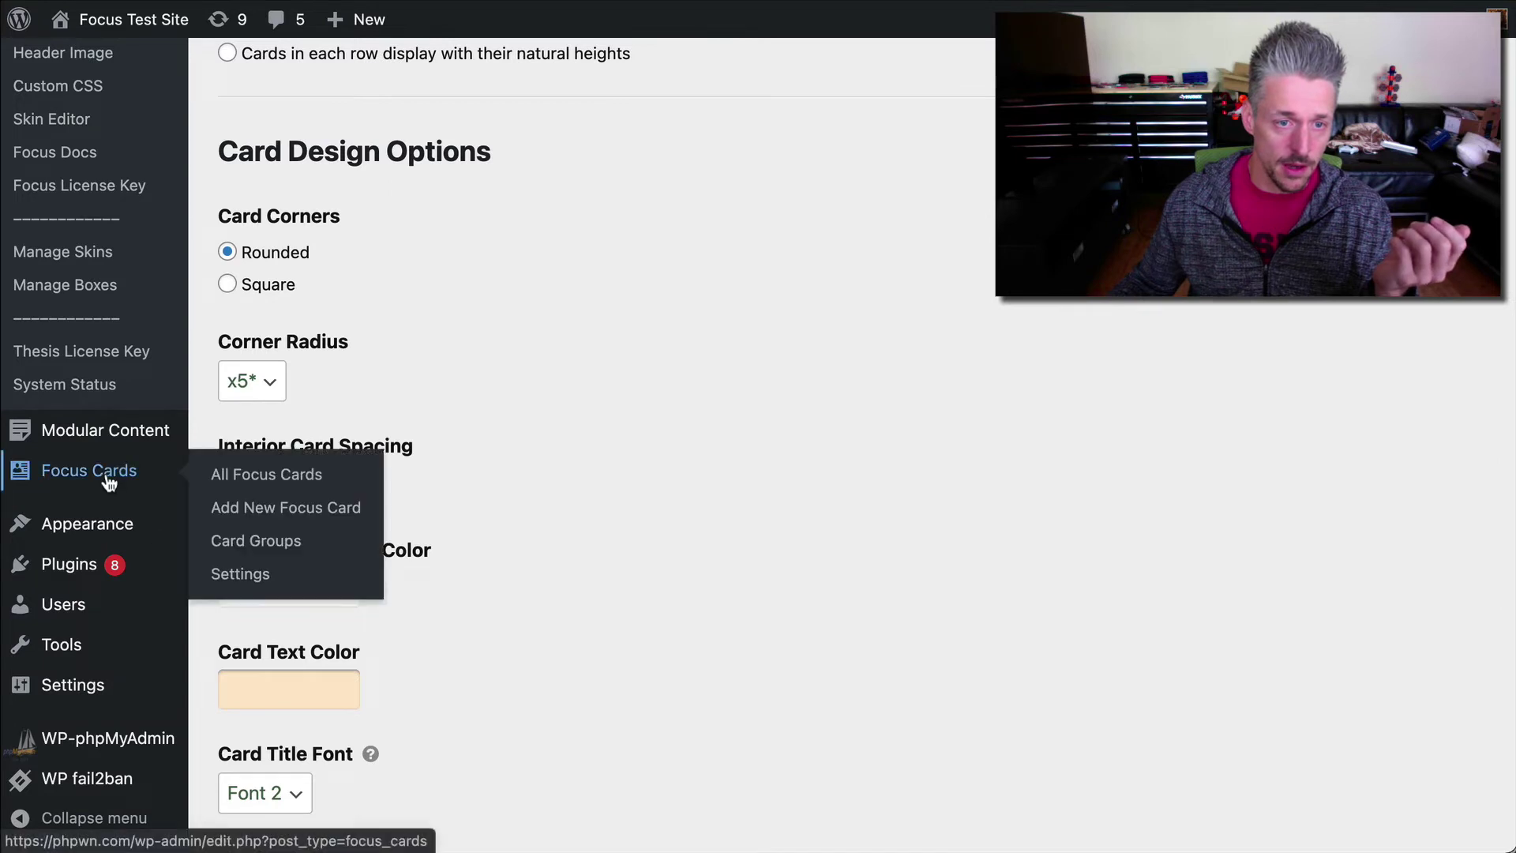
pyautogui.click(254, 583)
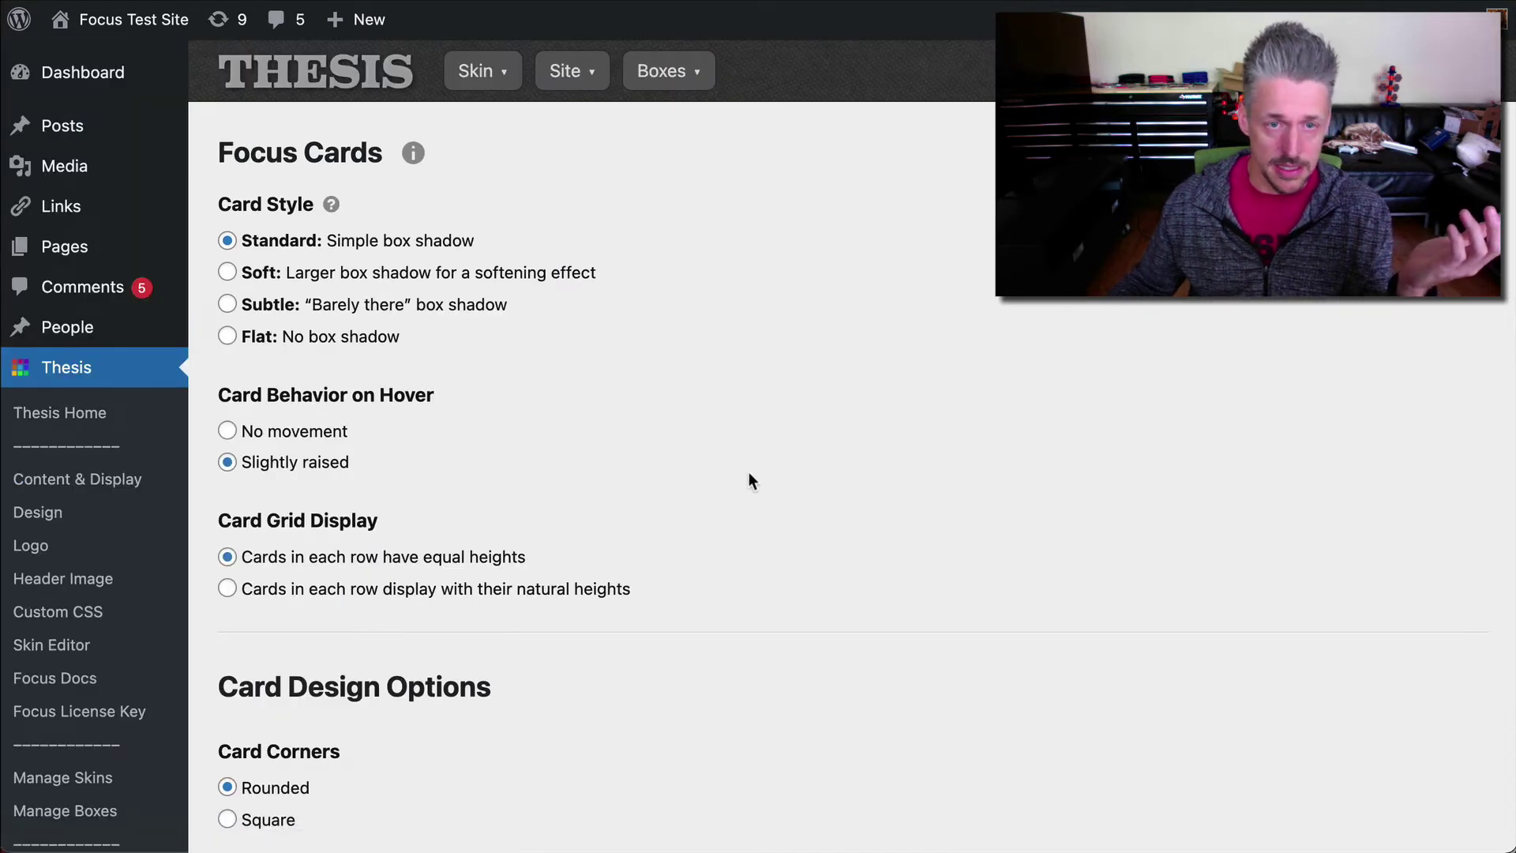
pyautogui.scroll(-3, 749, 471)
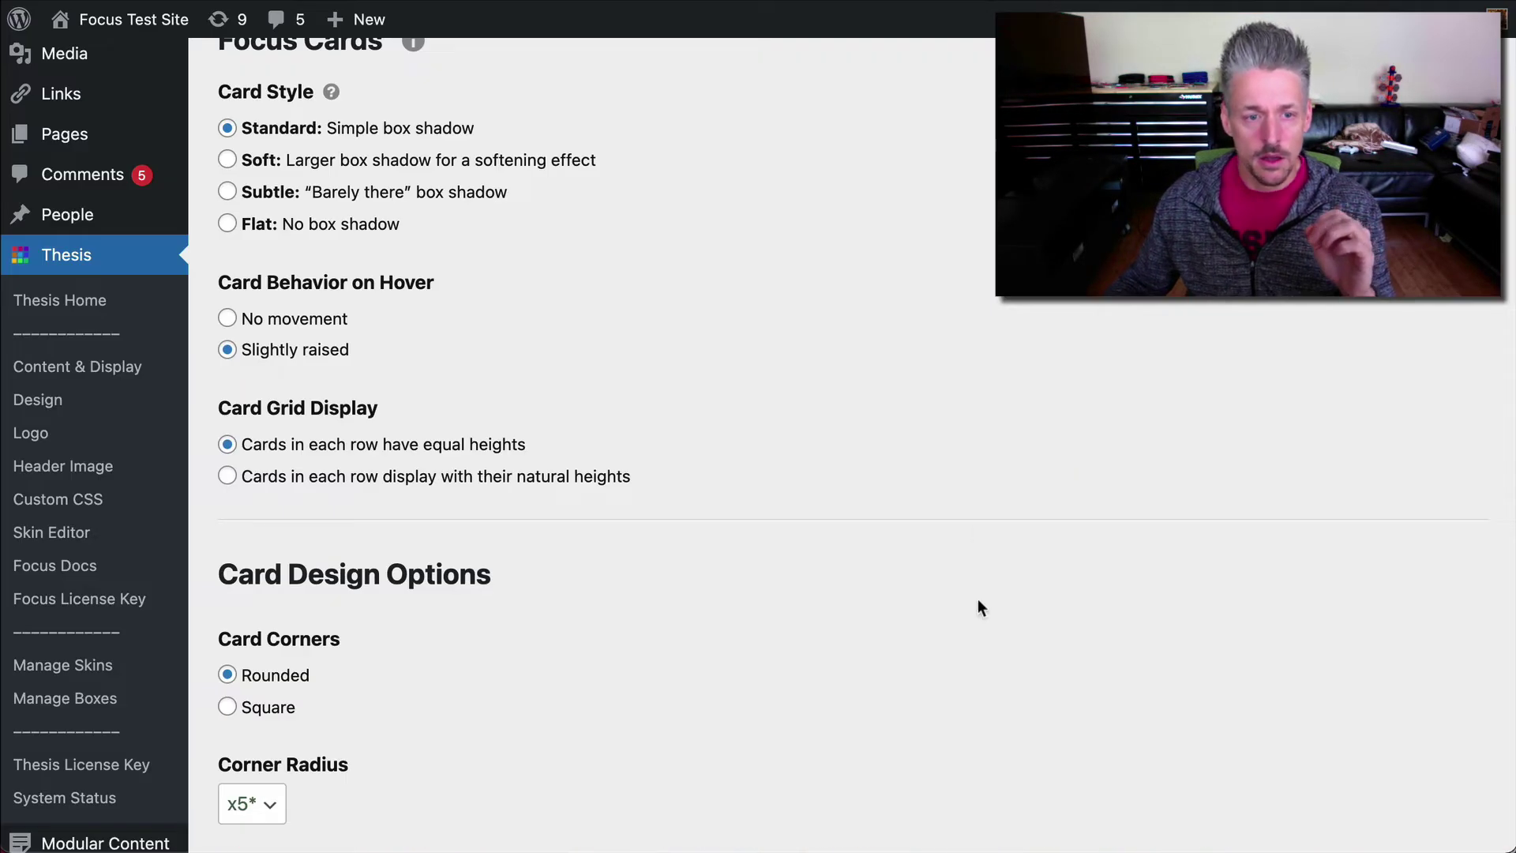
pyautogui.scroll(-10, 977, 608)
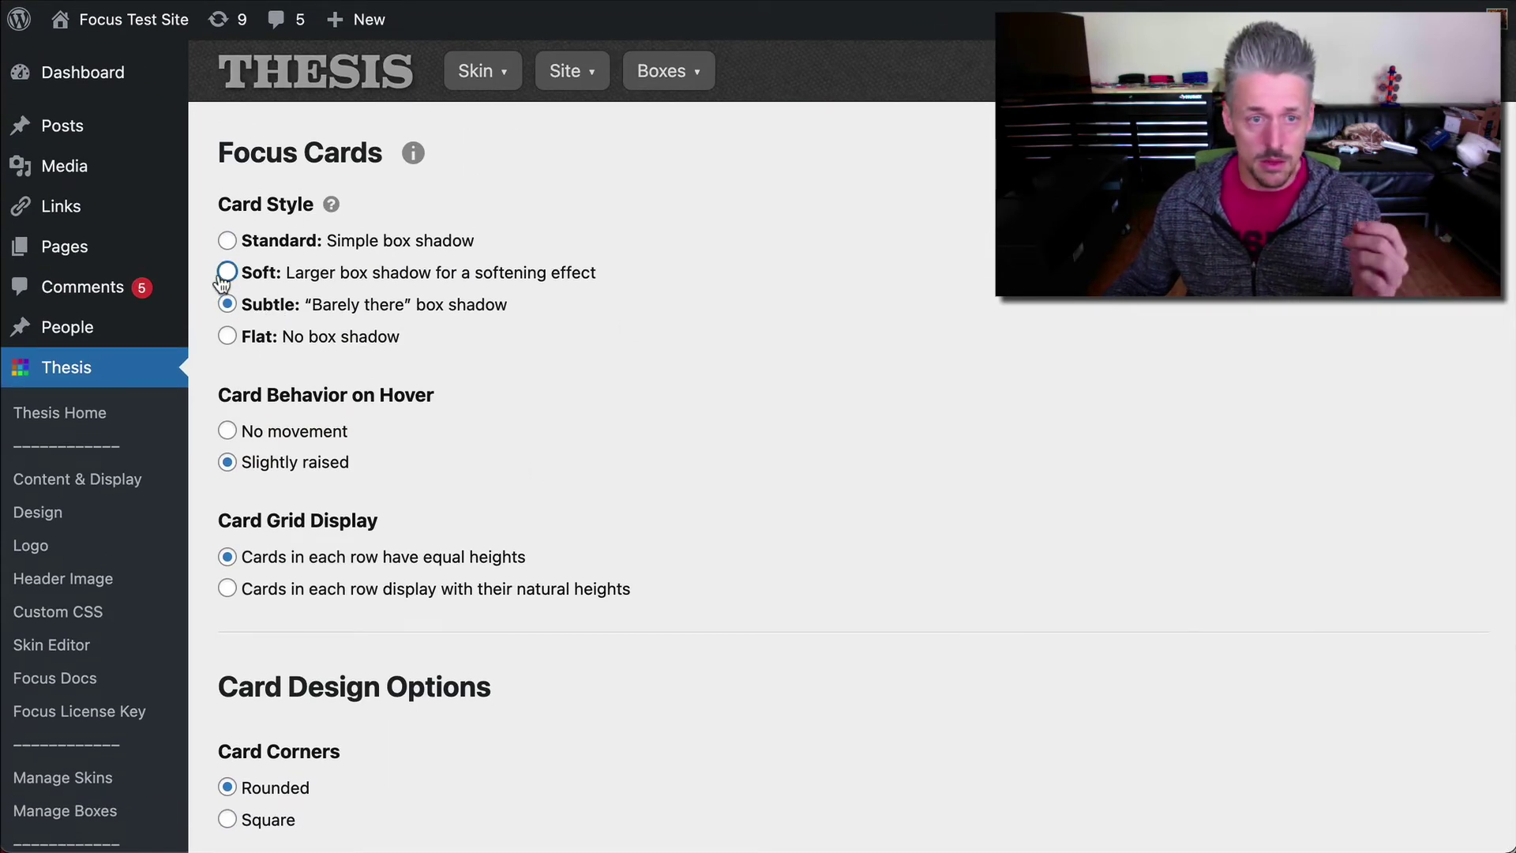
# Compare the live testimonial cards with the Focus Cards settings, ending back on the settings page.
pyautogui.scroll(-5, 990, 603)
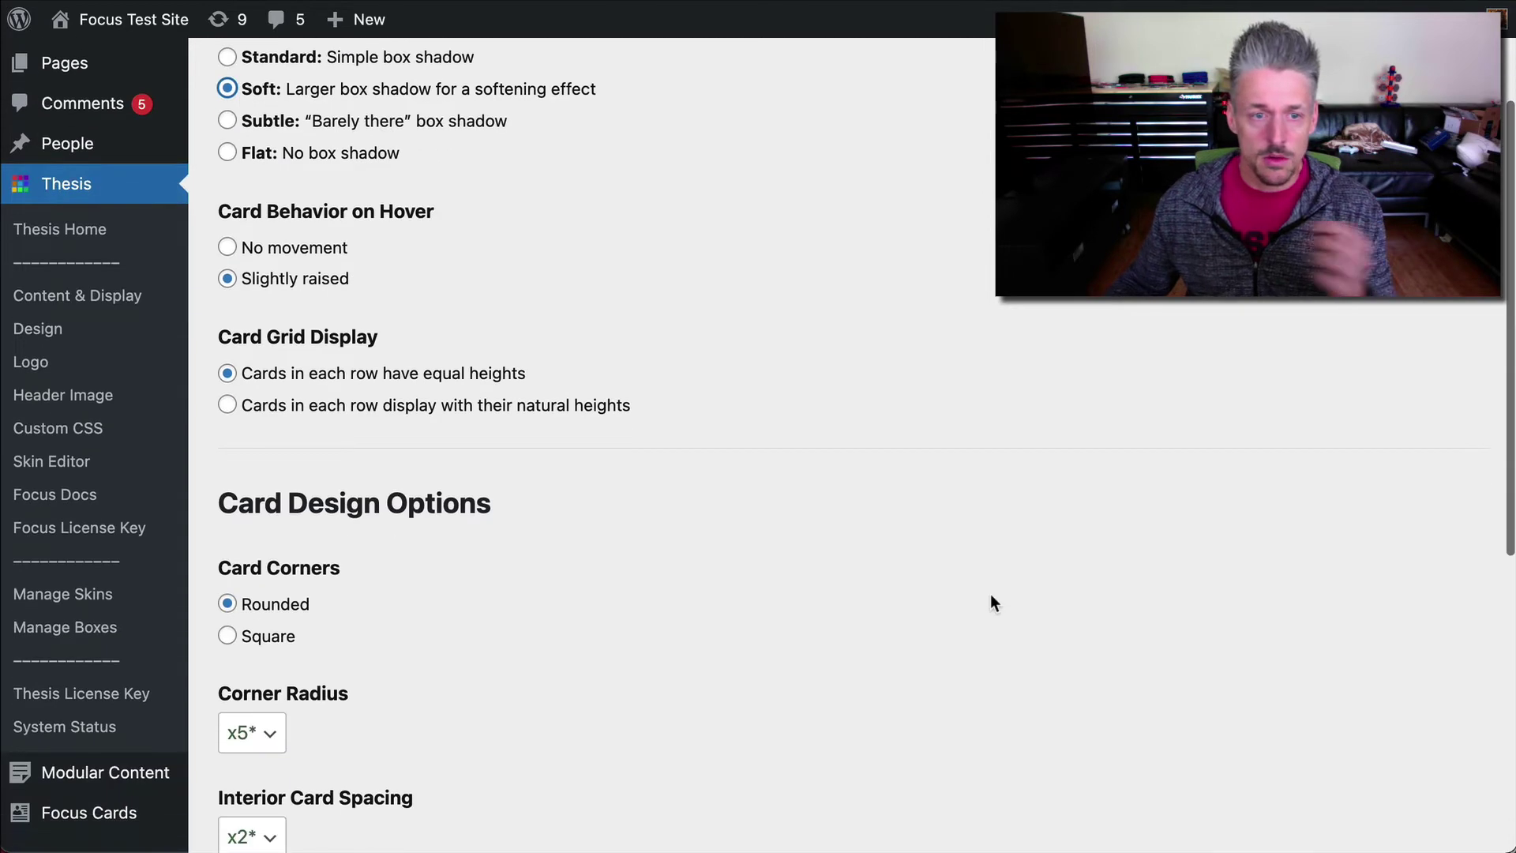
pyautogui.scroll(4, 990, 604)
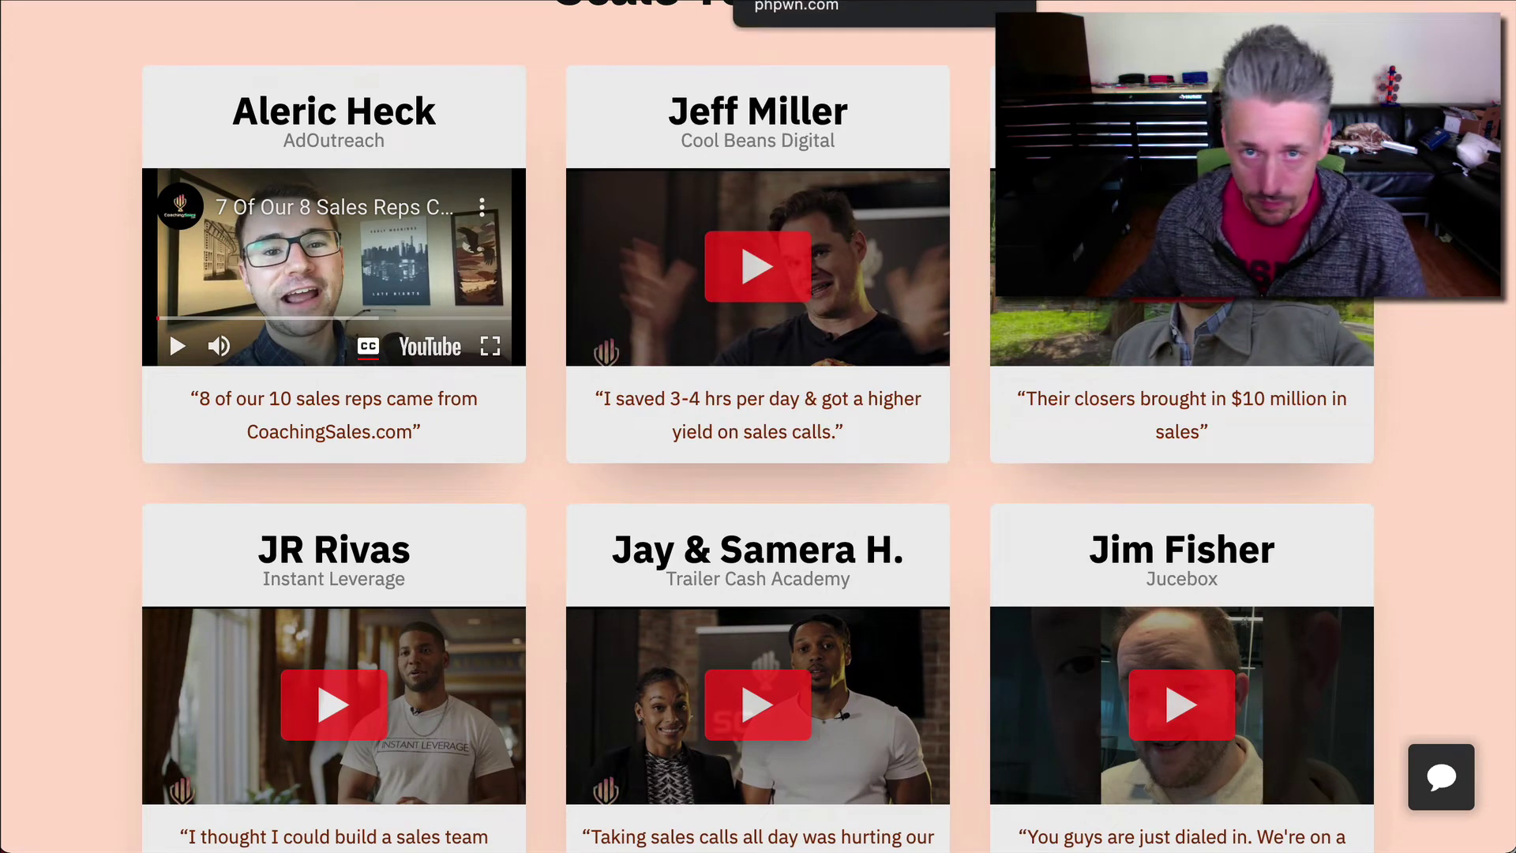
pyautogui.click(940, 1)
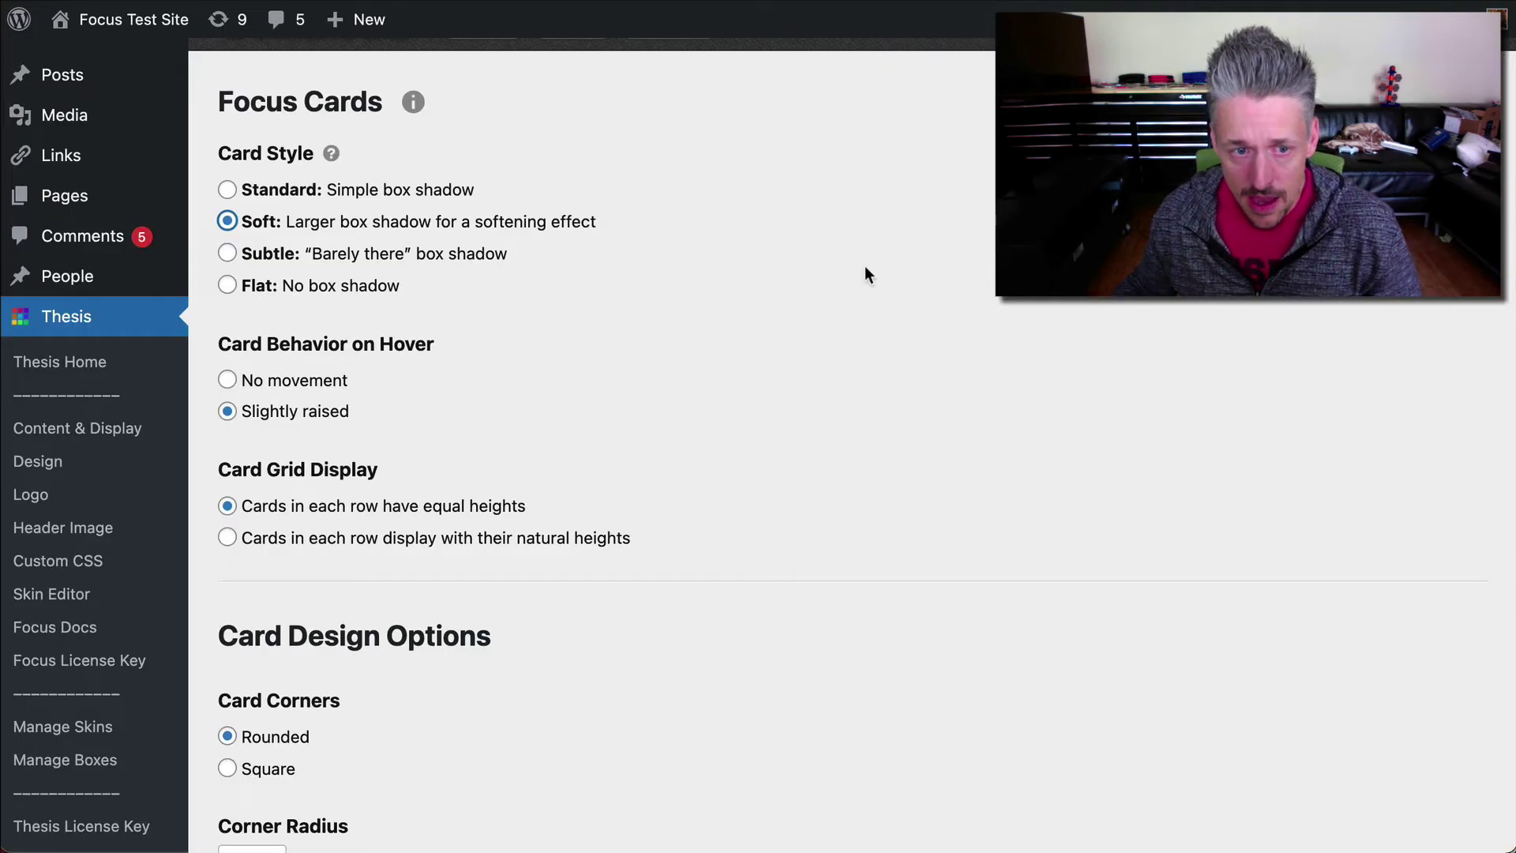
pyautogui.scroll(-5, 744, 537)
pyautogui.scroll(-3, 743, 545)
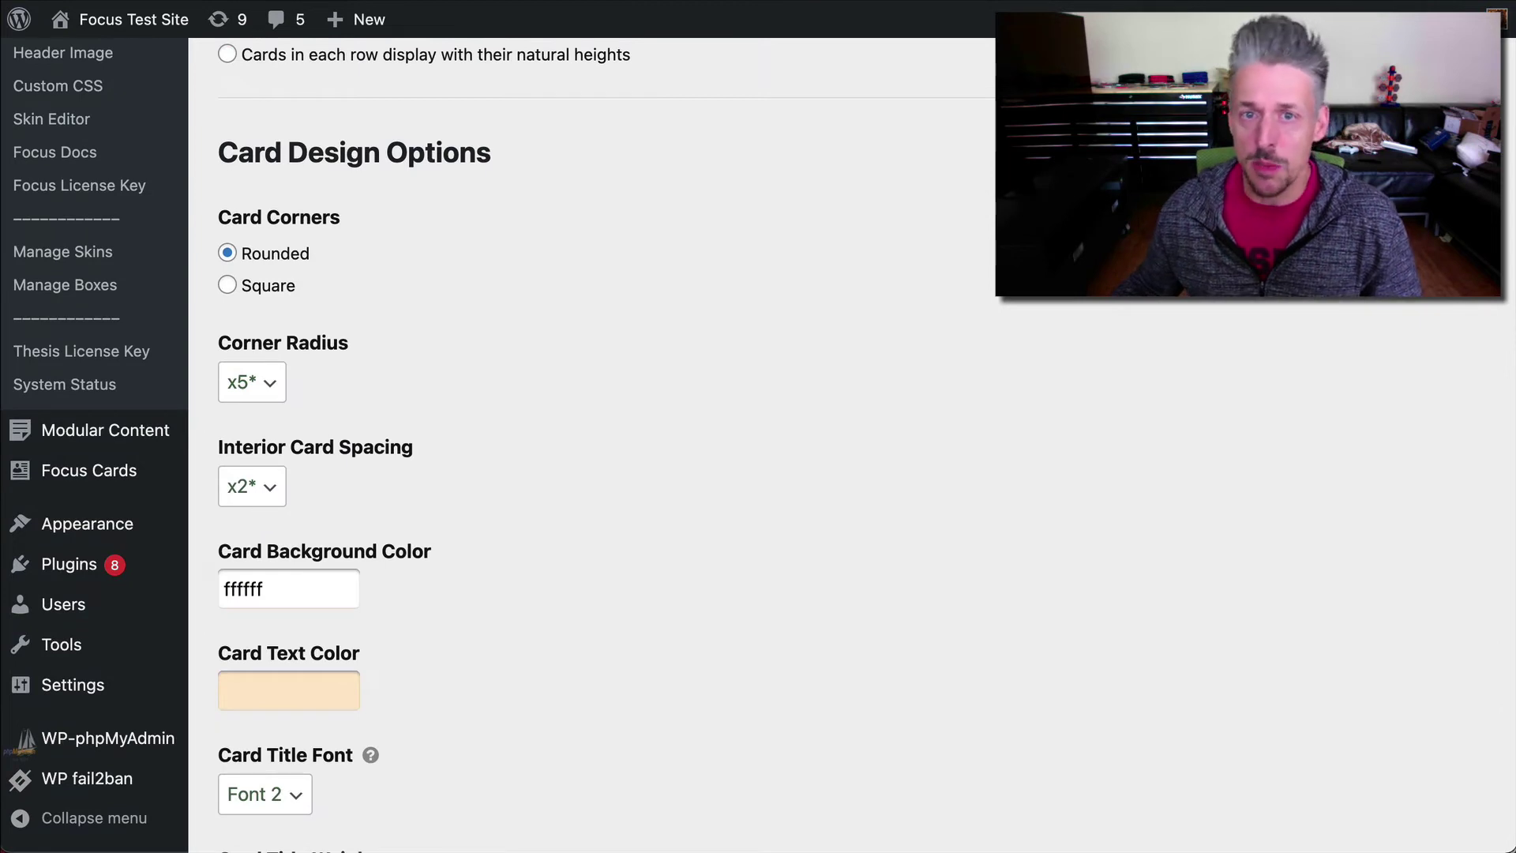
pyautogui.hotkey('ctrl', 'shift', 'Tab')
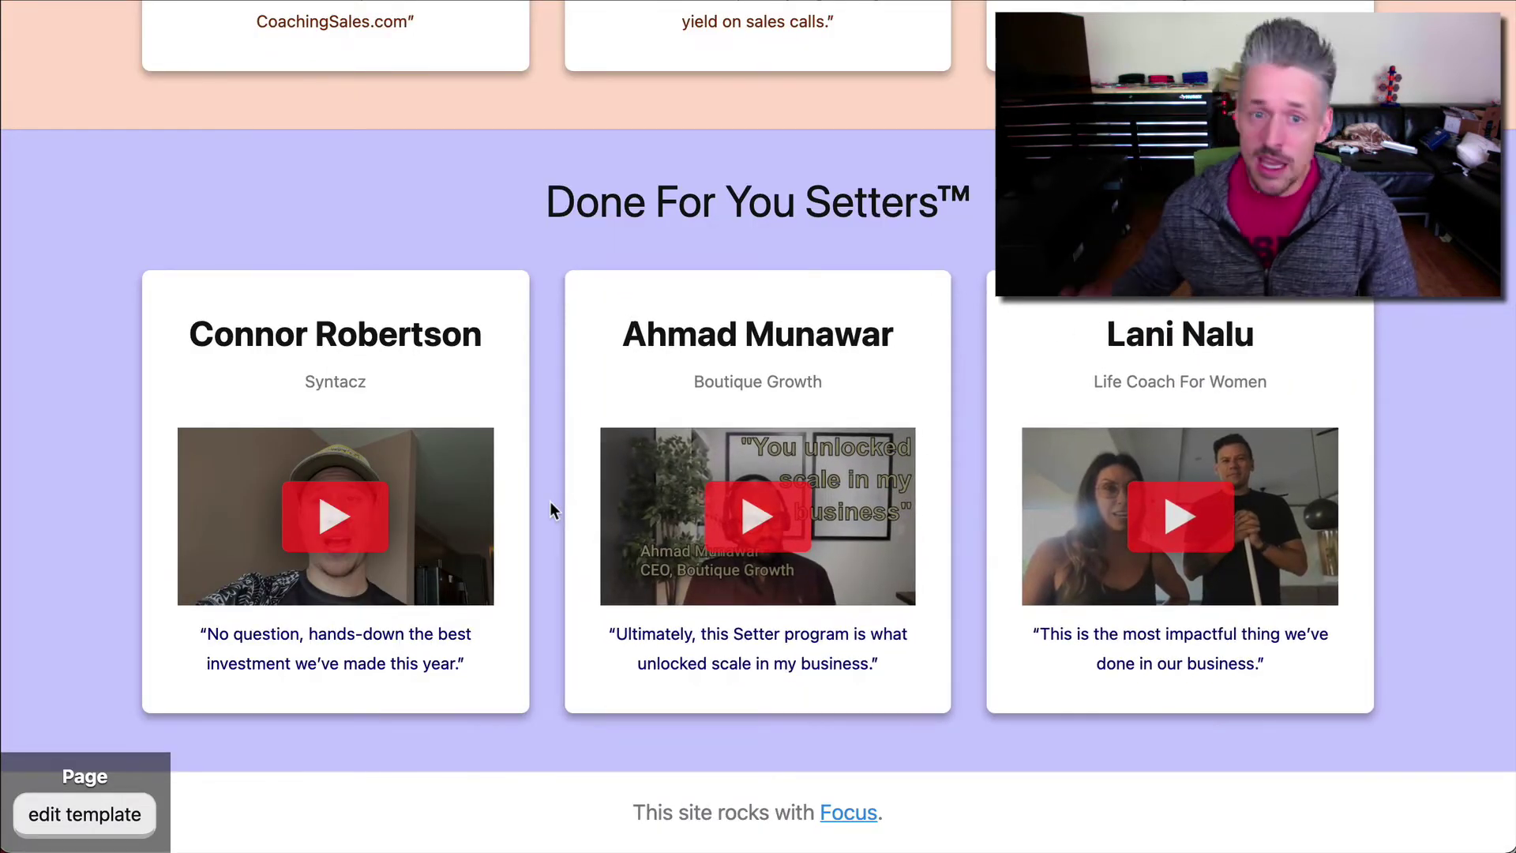
pyautogui.scroll(7, 758, 427)
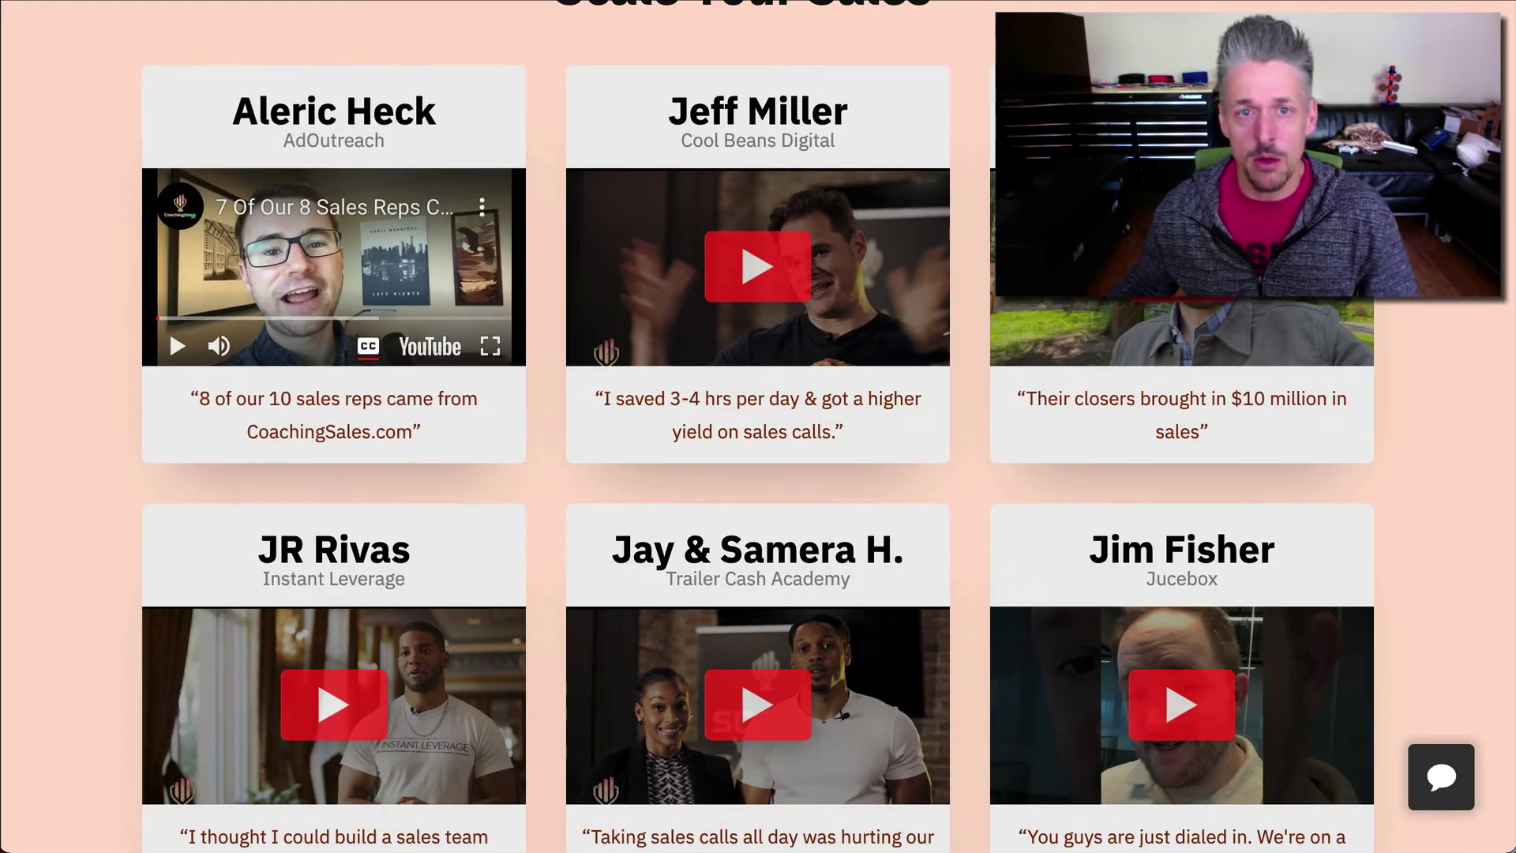
pyautogui.click(916, 2)
# Set the Focus Cards Interior Card Spacing to x4 and review the settings page.
pyautogui.click(272, 488)
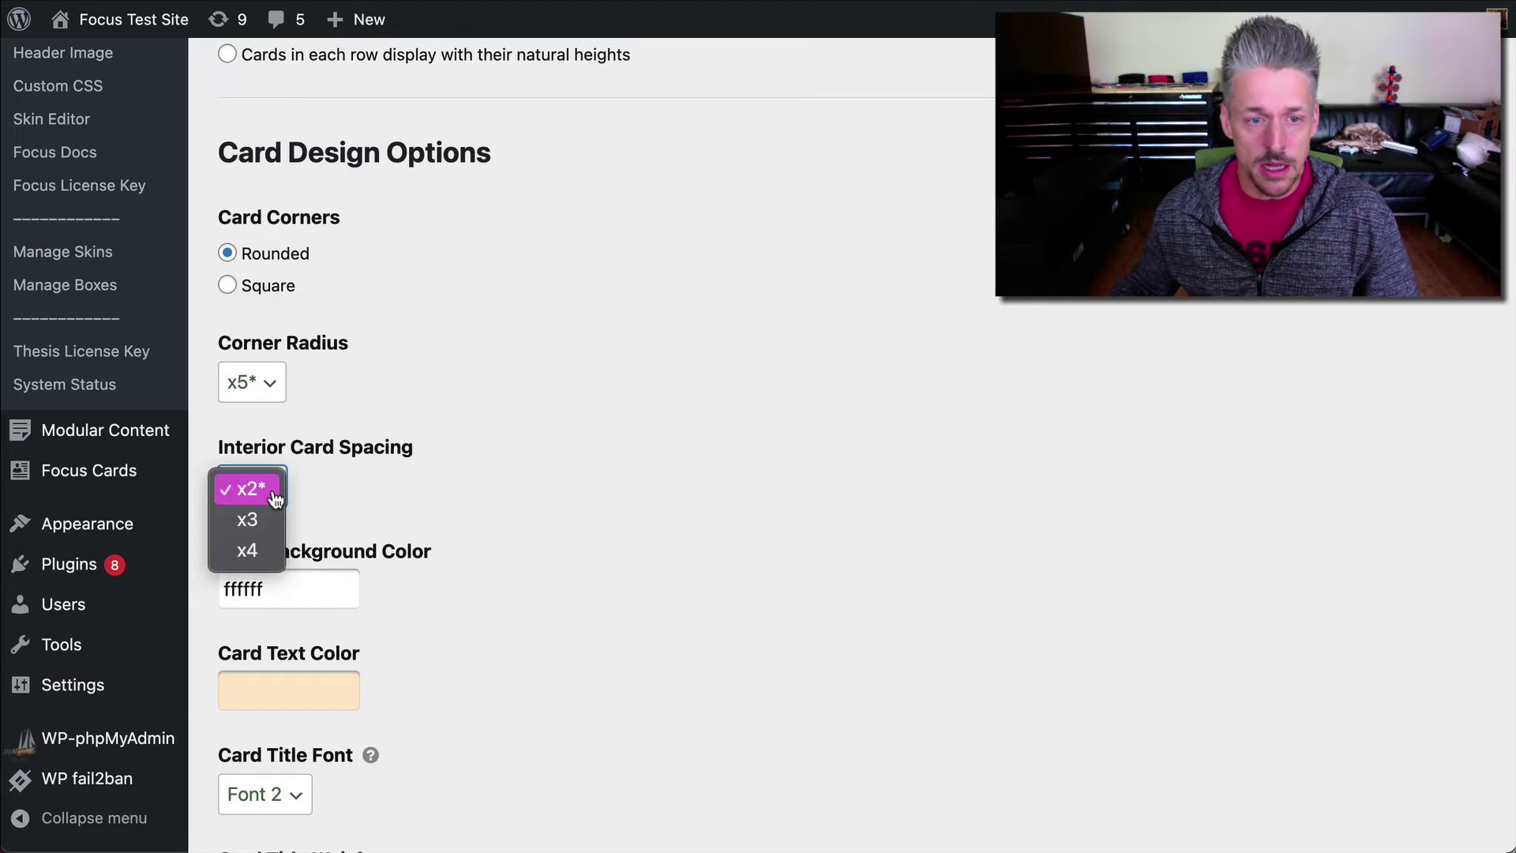
pyautogui.click(247, 551)
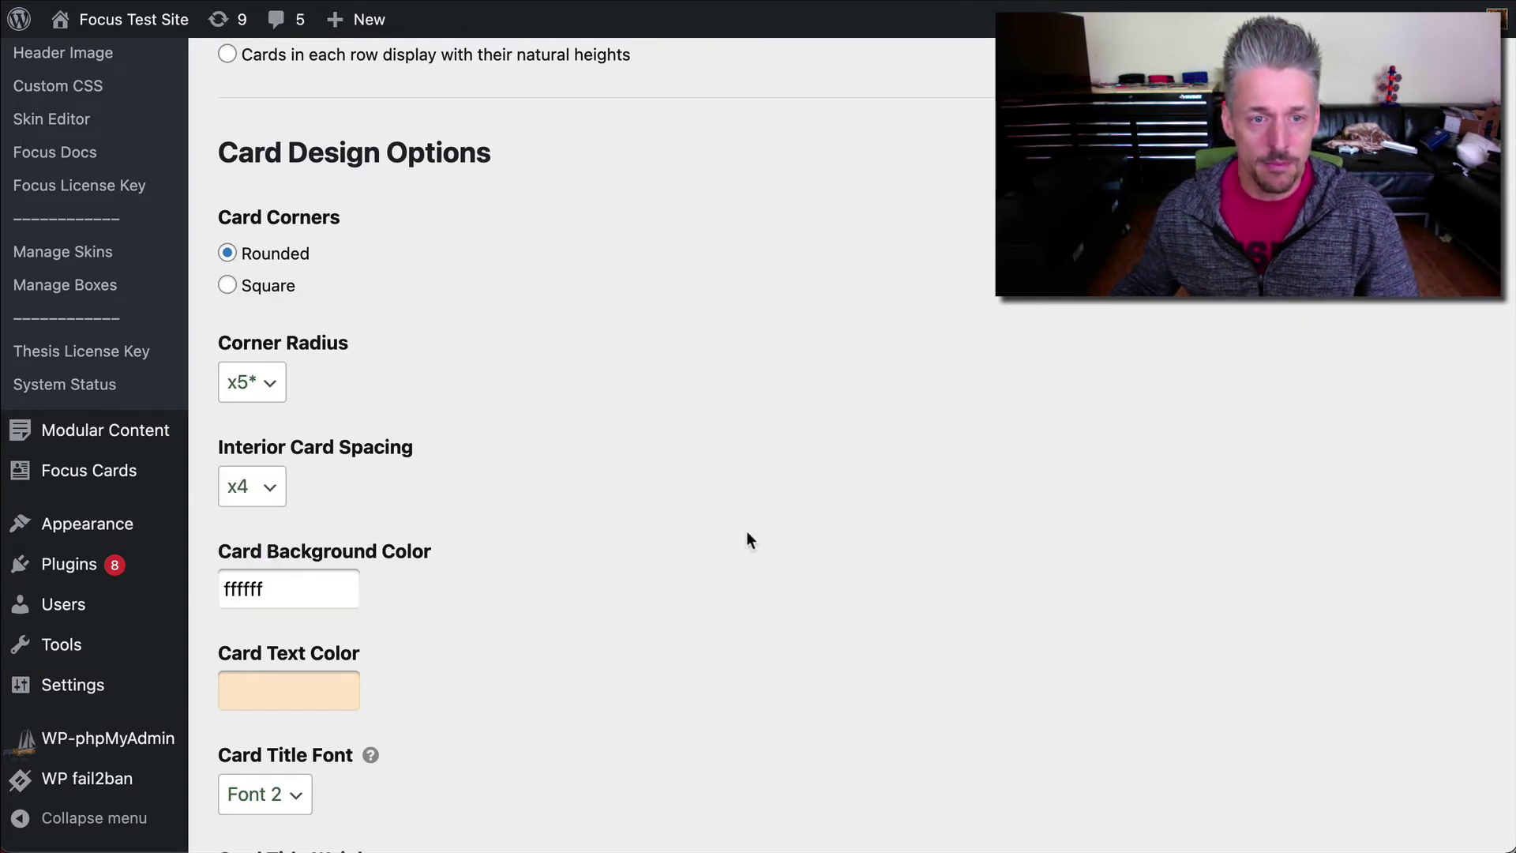
pyautogui.scroll(-2, 536, 758)
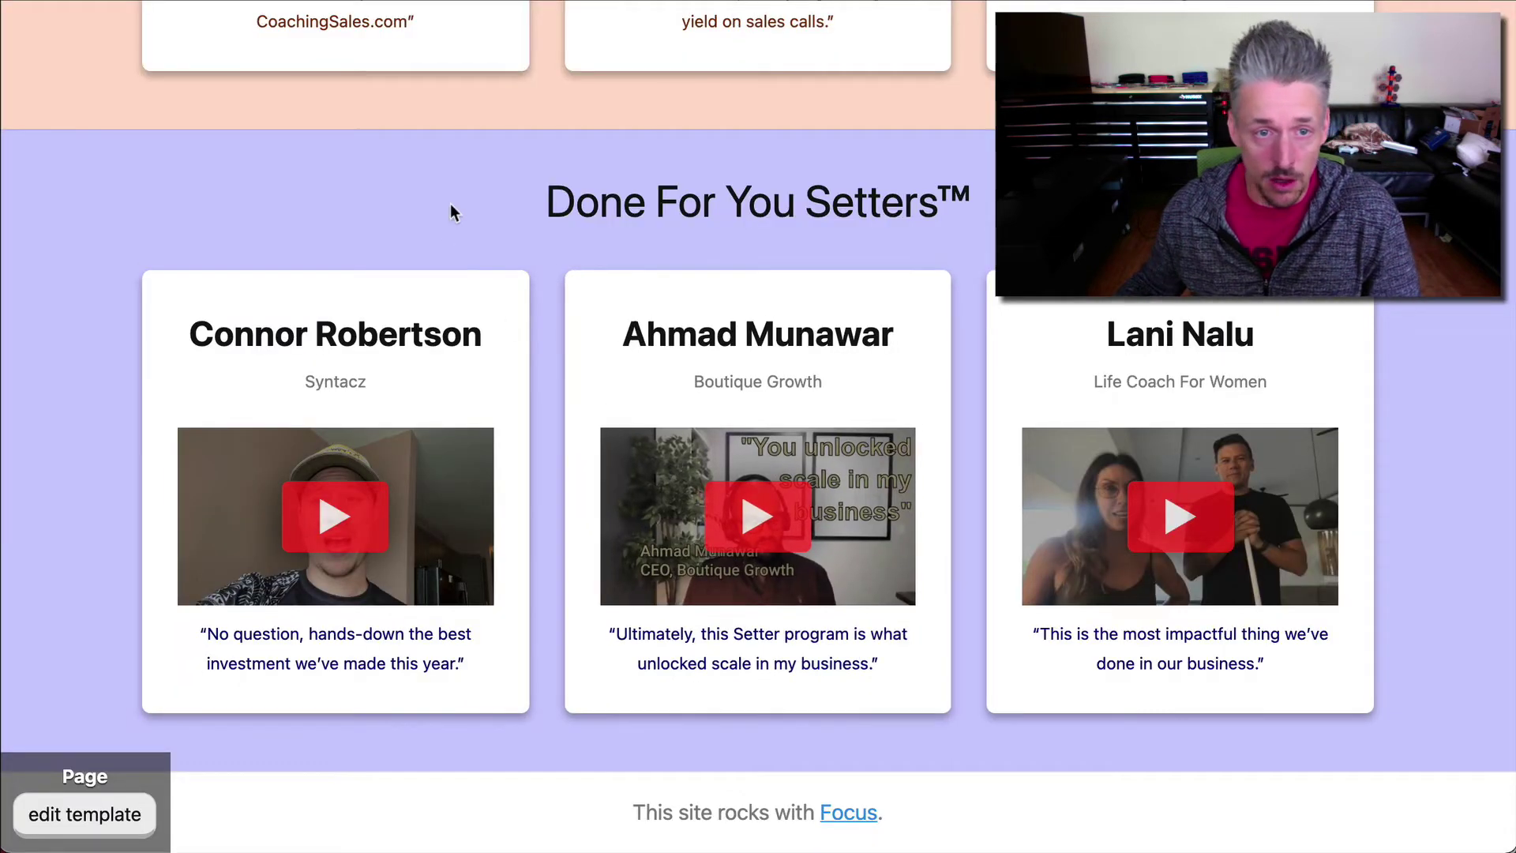
pyautogui.scroll(5, 152, 203)
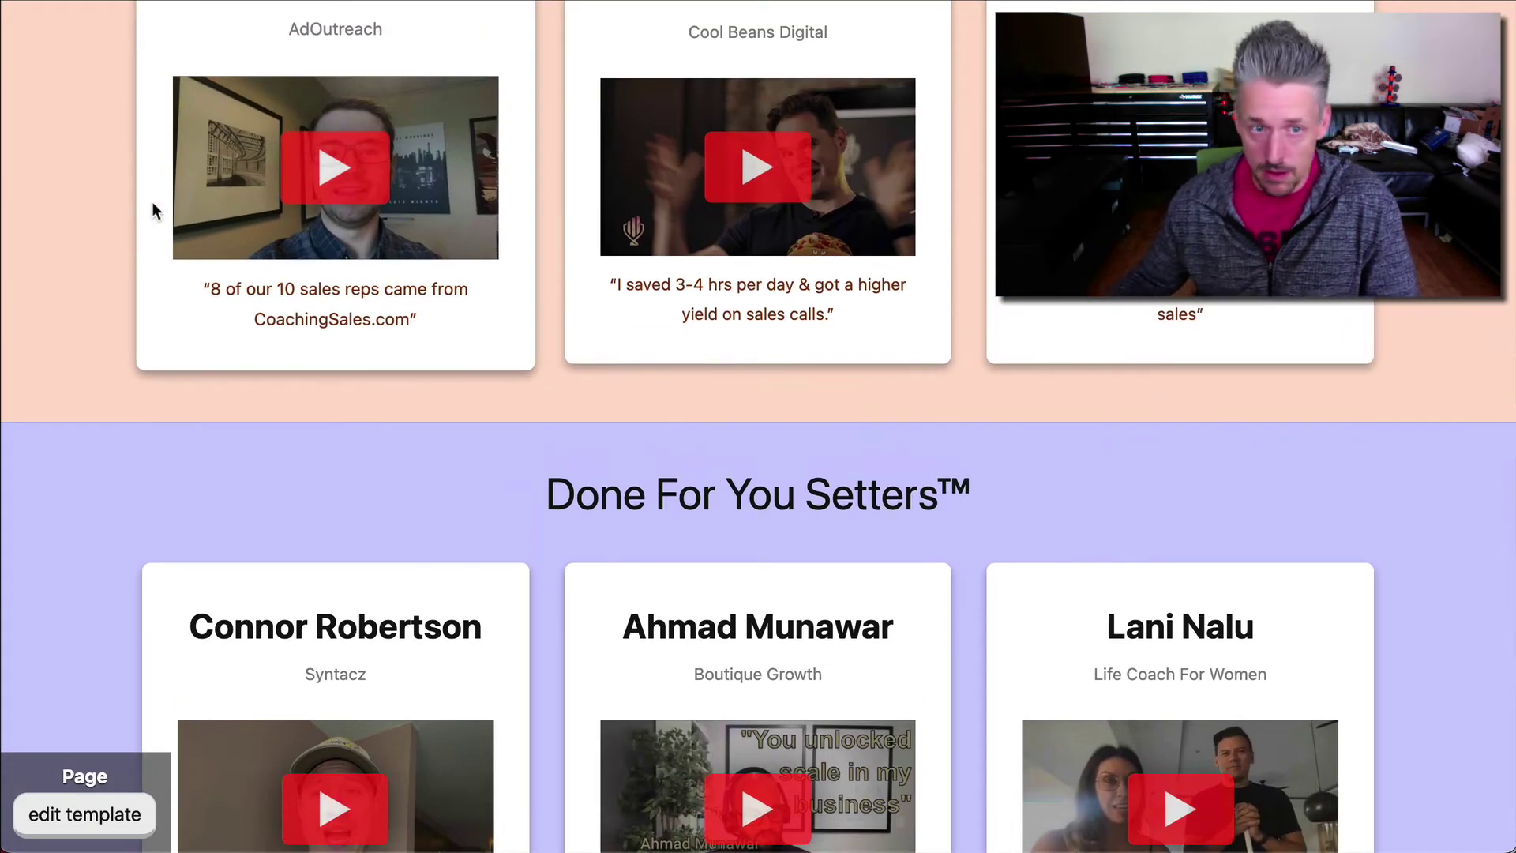
pyautogui.scroll(5, 153, 207)
pyautogui.scroll(-2, 200, 372)
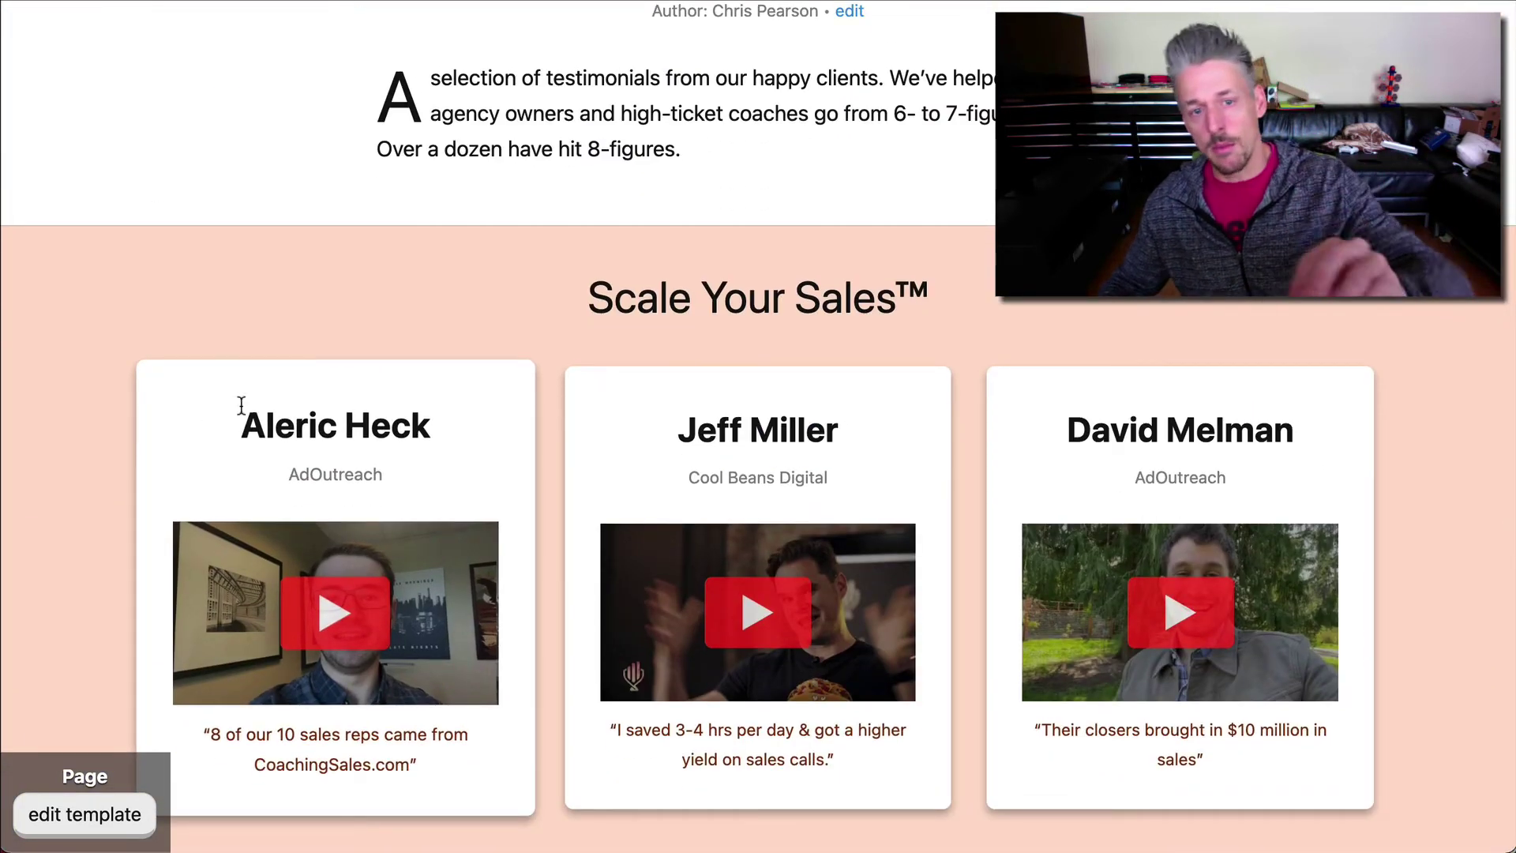
pyautogui.scroll(-1, 219, 348)
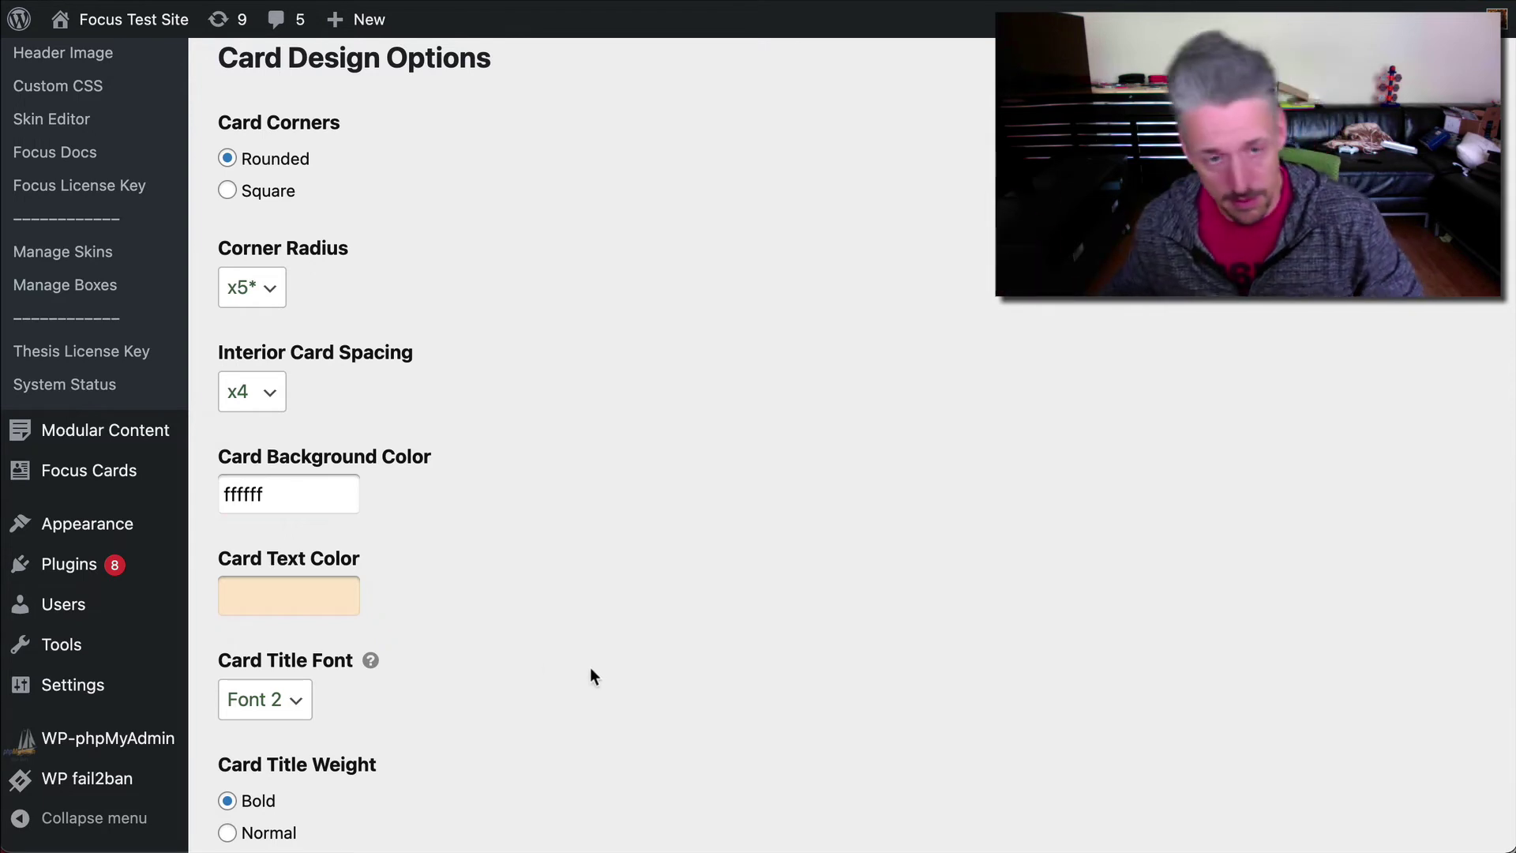
# Apply the x4 interior spacing and scroll through the settings to compare the tighter cards.
pyautogui.press('Tab')
pyautogui.press('Tab')
pyautogui.scroll(-3, 594, 666)
pyautogui.click(657, 610)
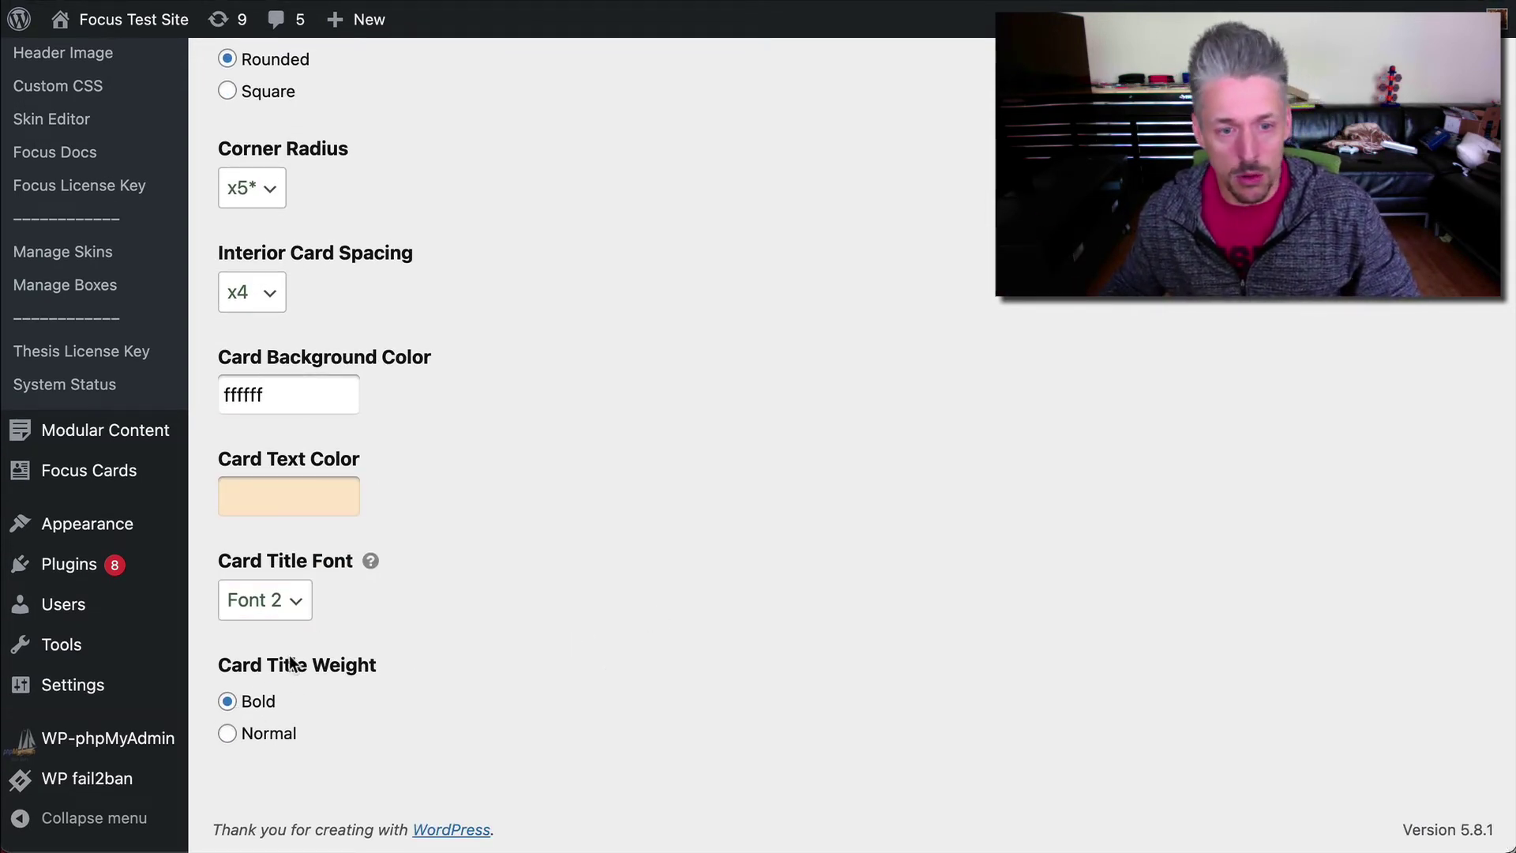
pyautogui.press('Home')
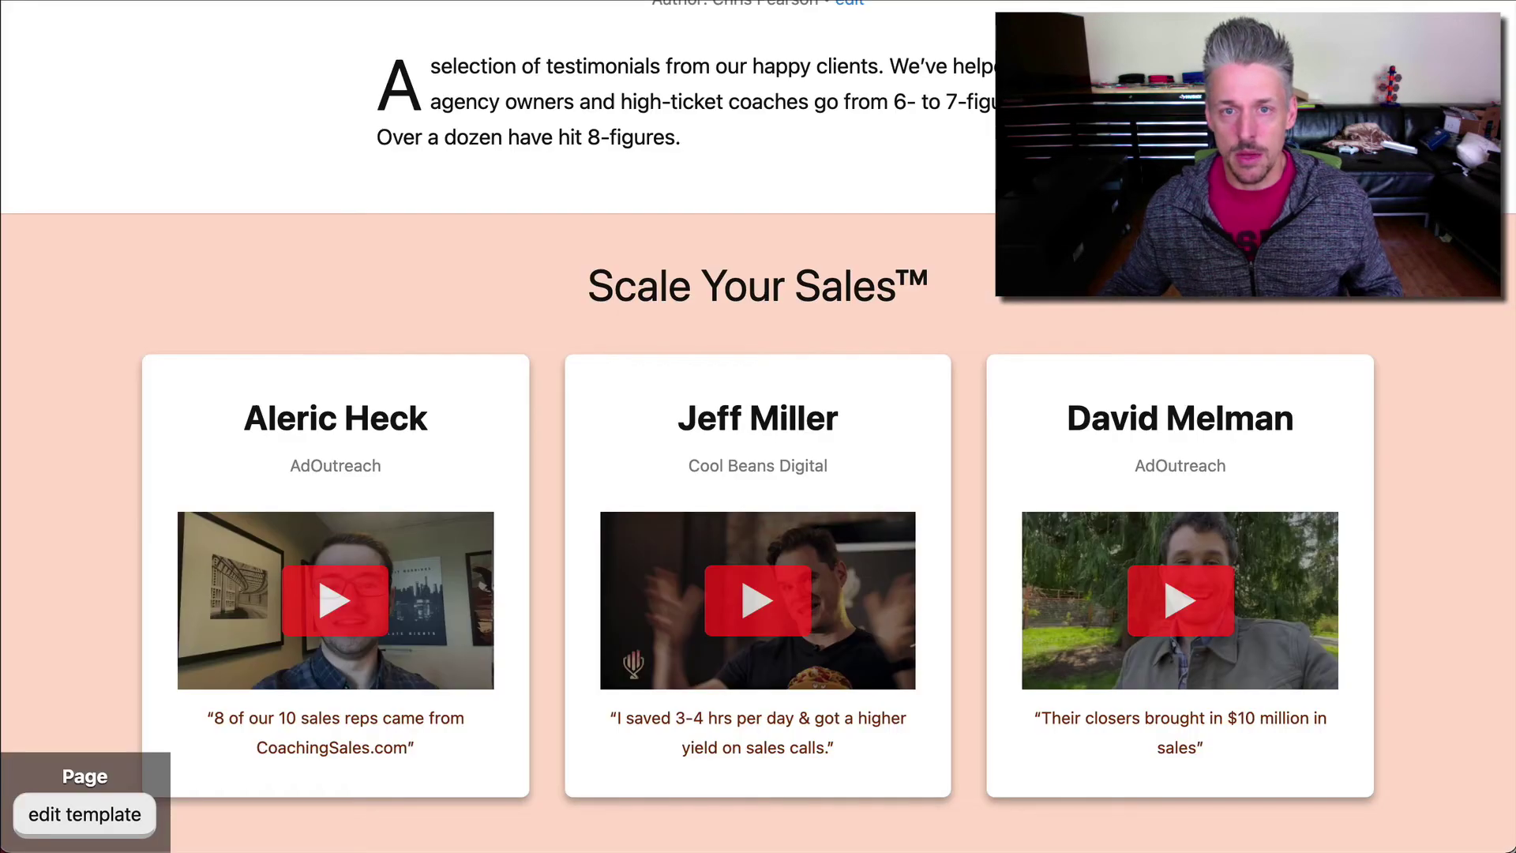
pyautogui.scroll(-2, 632, 433)
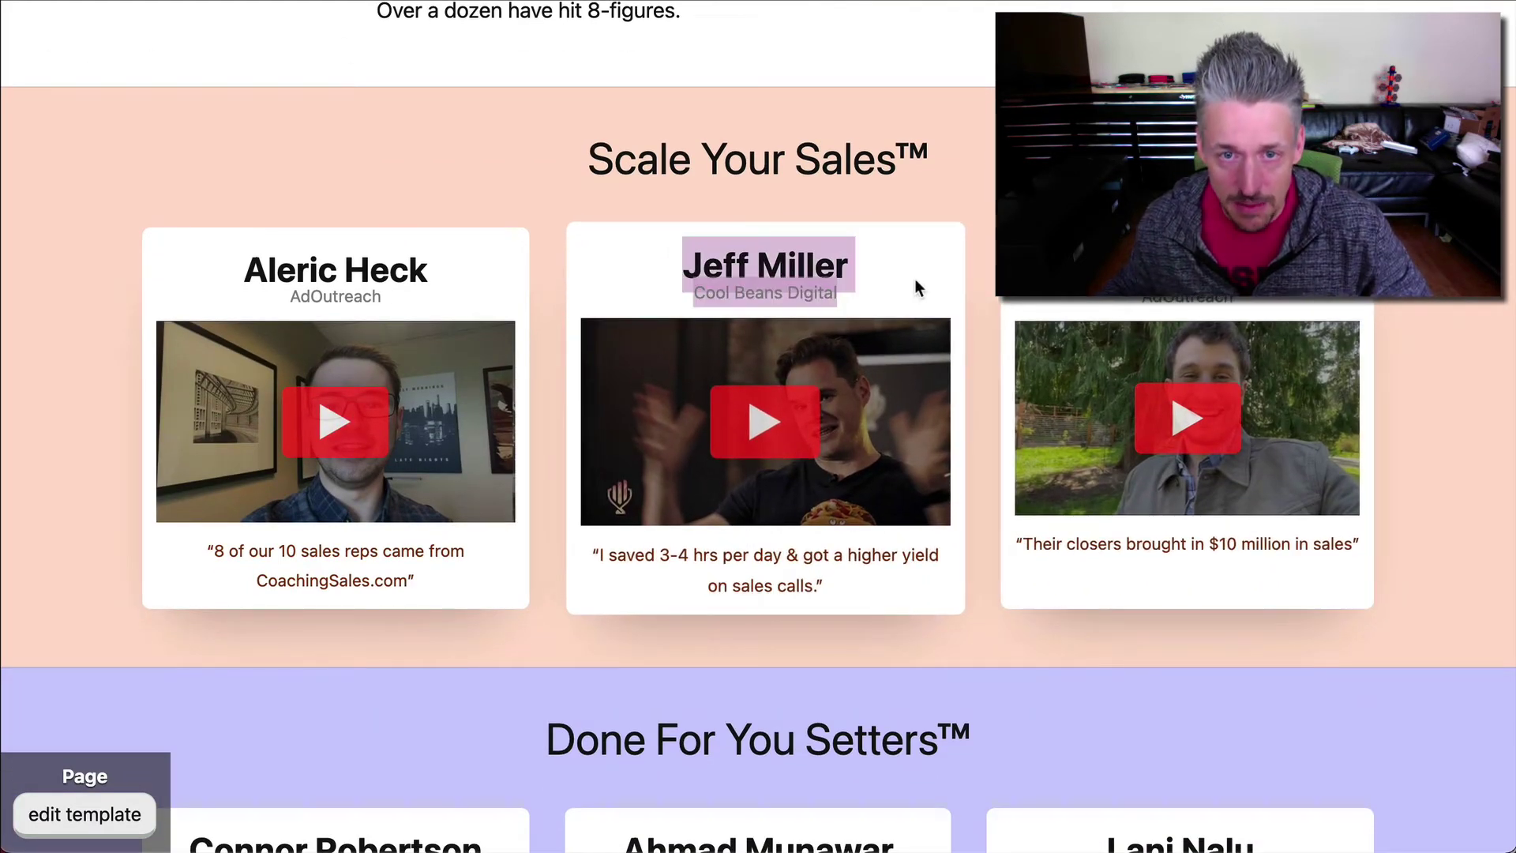
pyautogui.scroll(-6, 1130, 559)
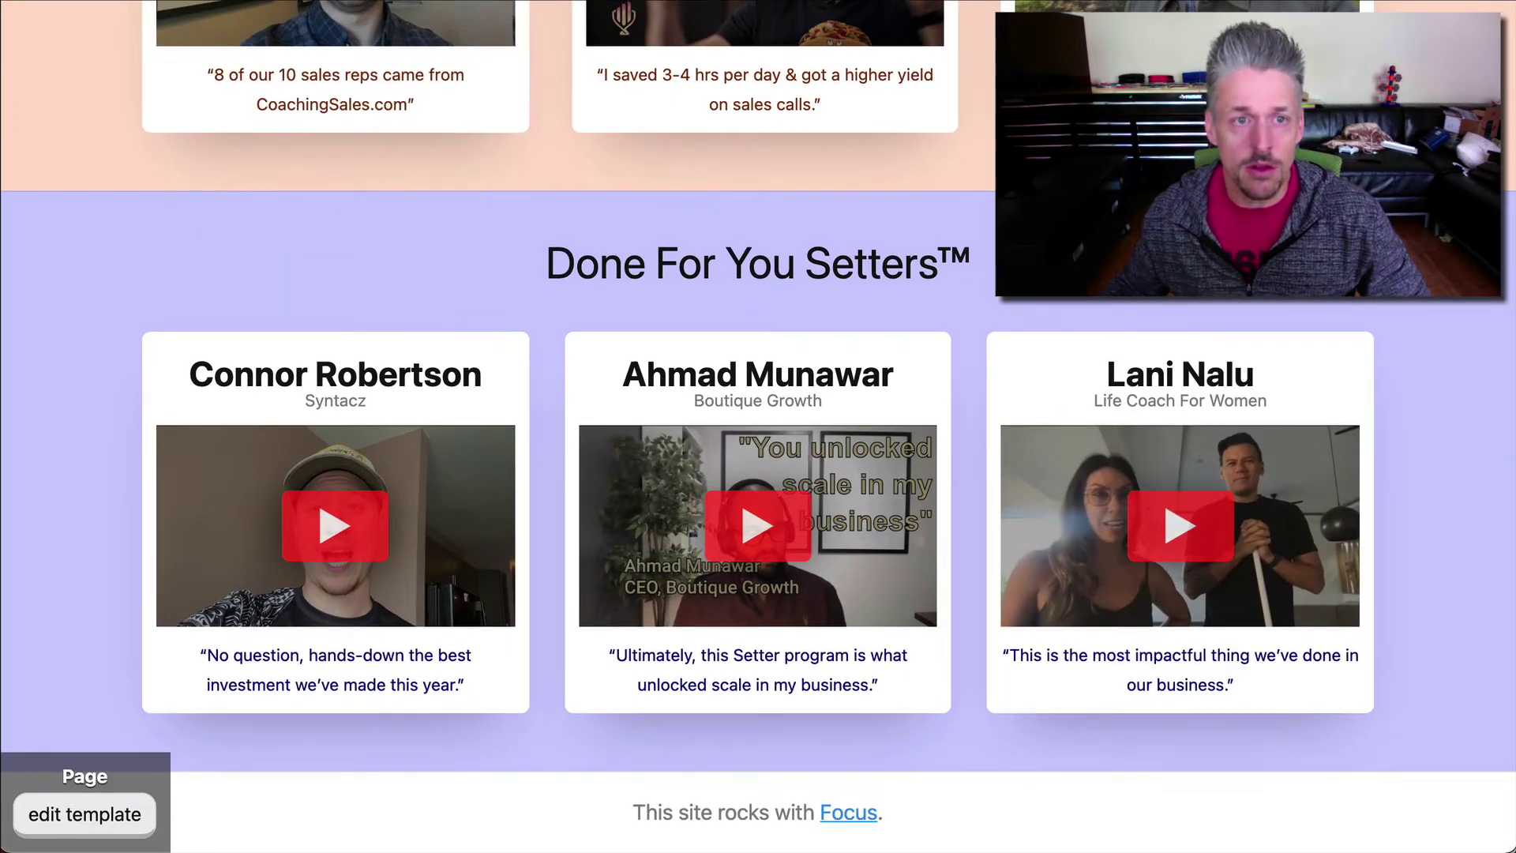
pyautogui.scroll(10, 324, 347)
pyautogui.scroll(-2, 323, 160)
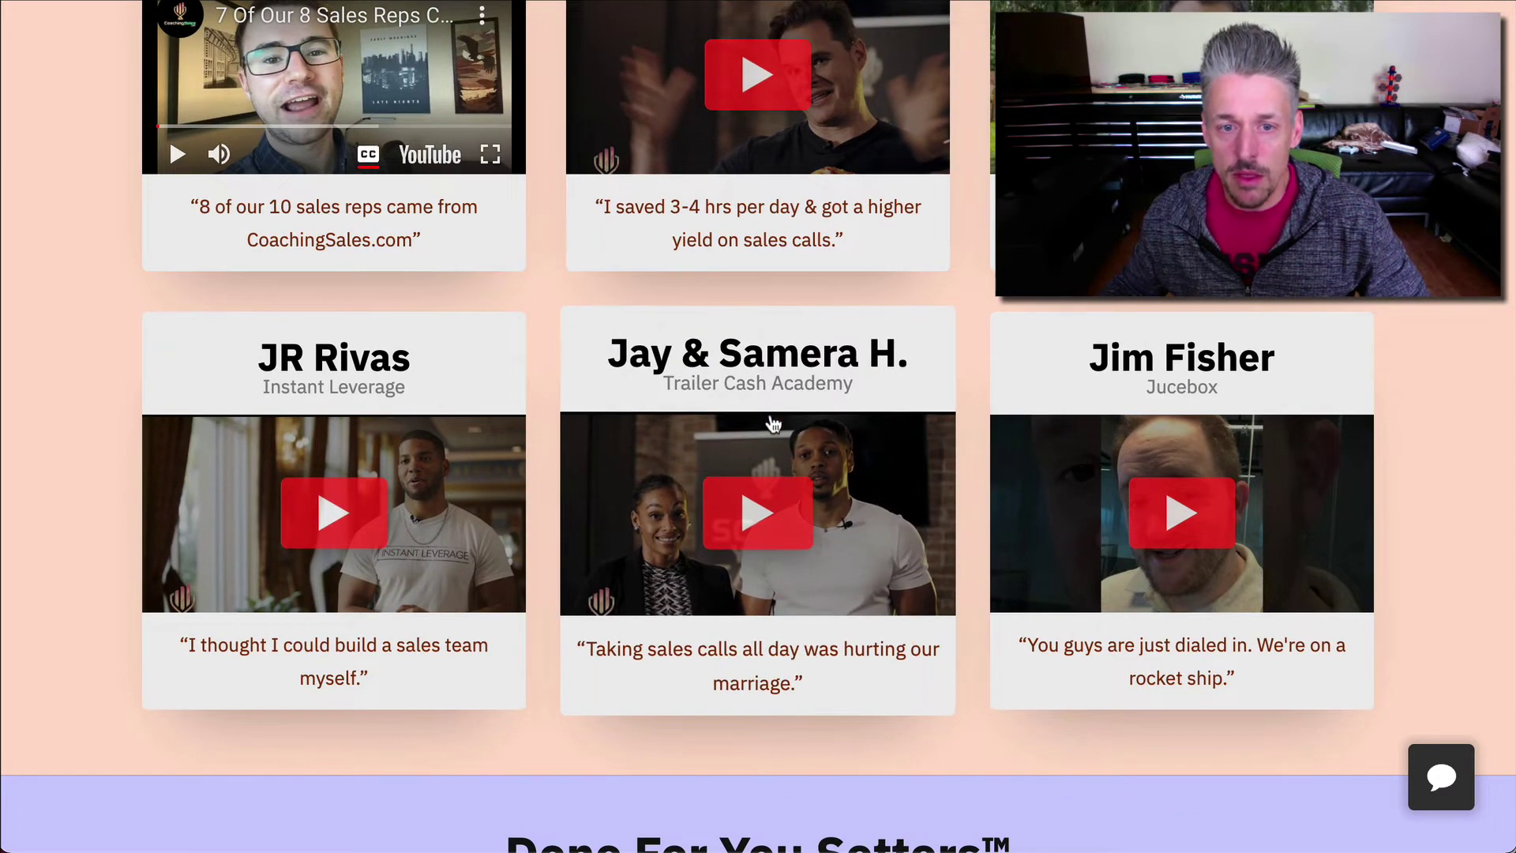
pyautogui.scroll(-7, 743, 363)
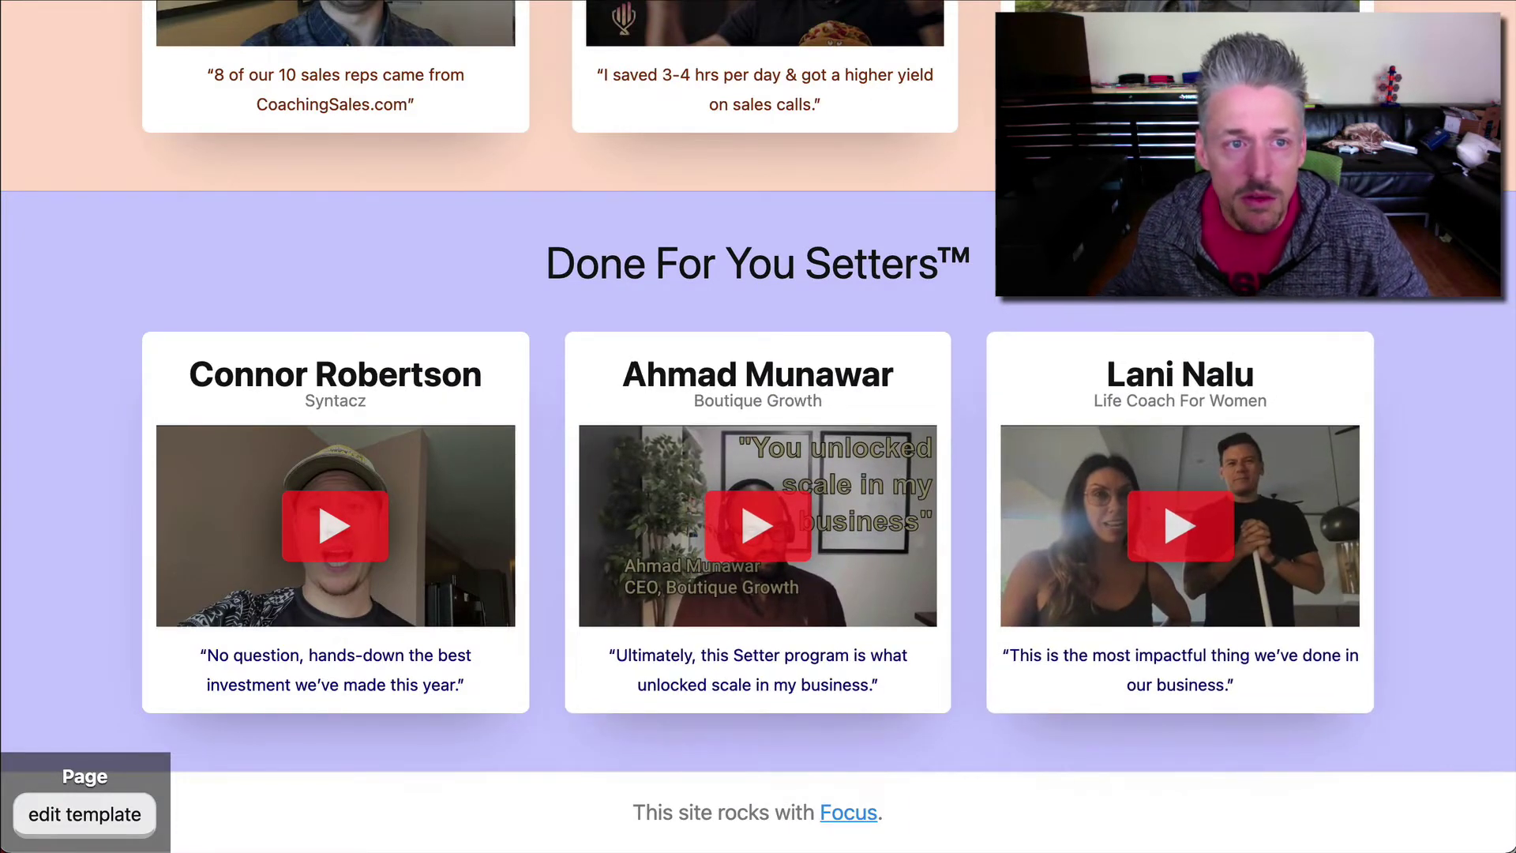
pyautogui.scroll(7, 758, 426)
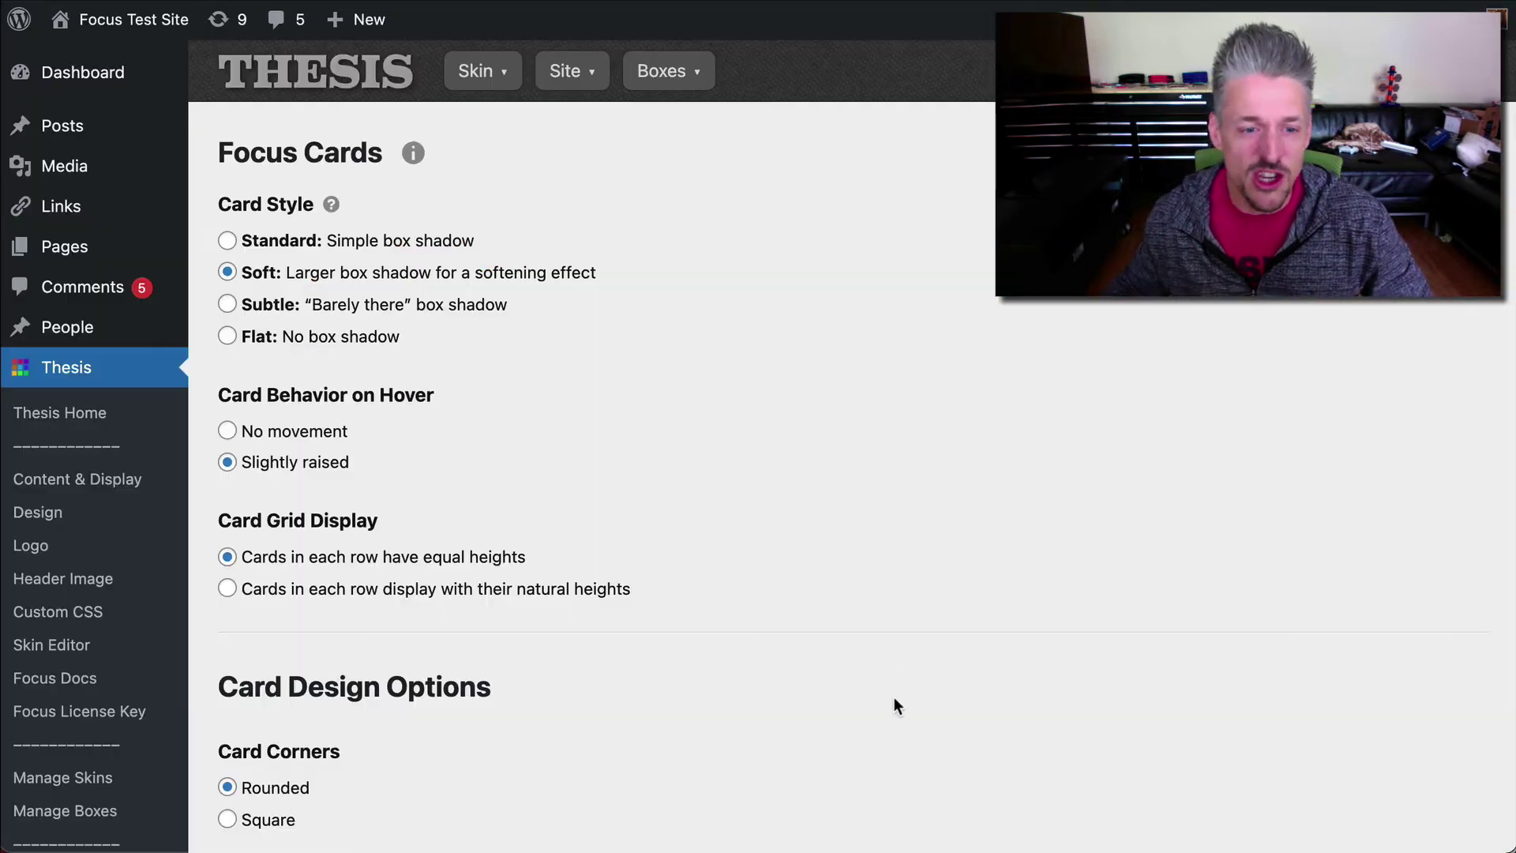
# Change the Focus Cards Corner Radius from x5 to x6.
pyautogui.scroll(-3, 894, 703)
pyautogui.click(268, 710)
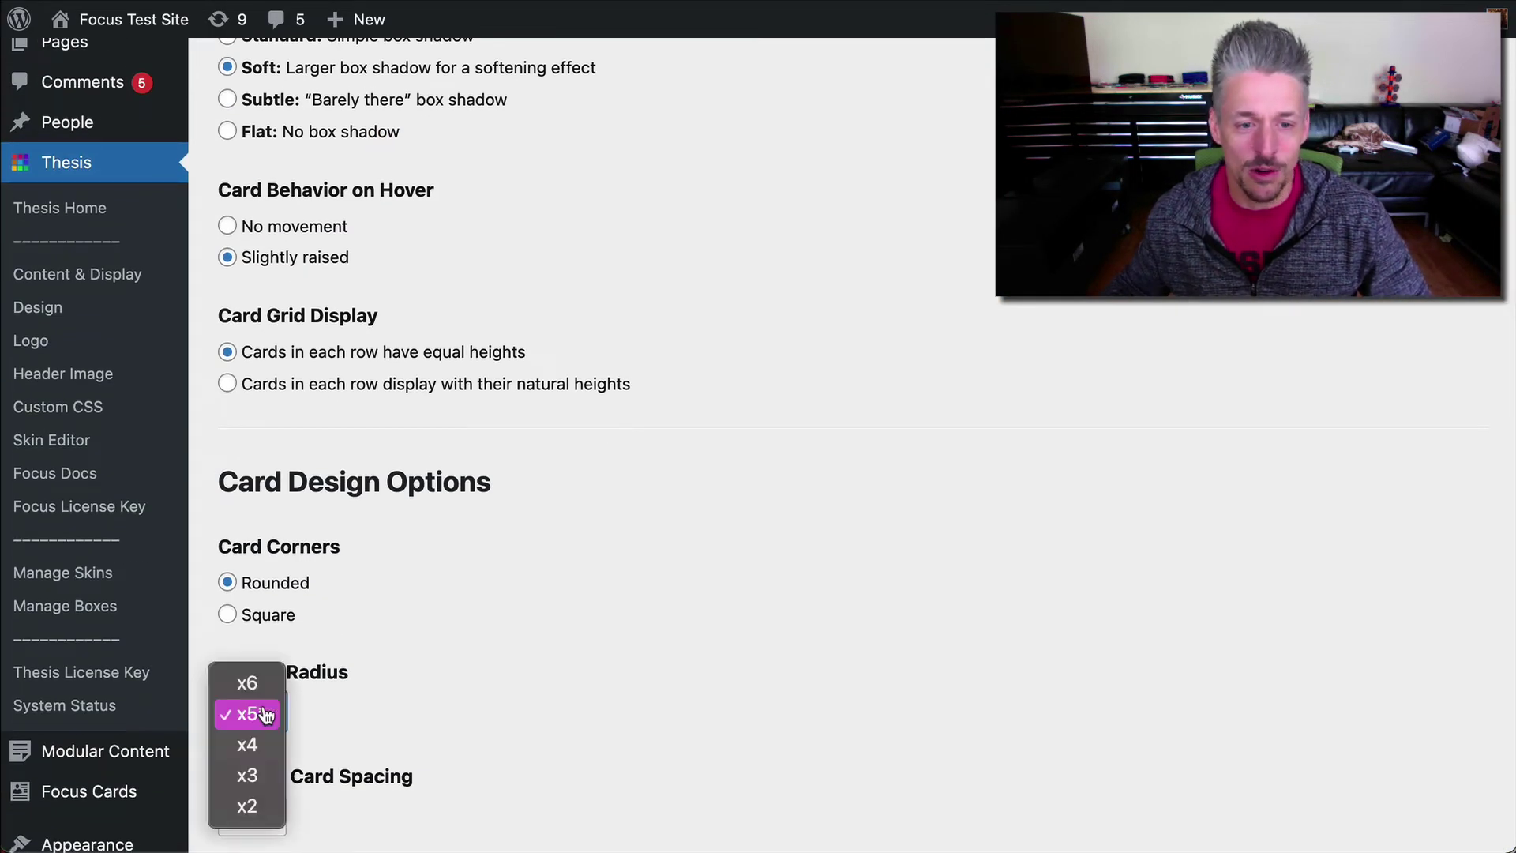
pyautogui.click(249, 684)
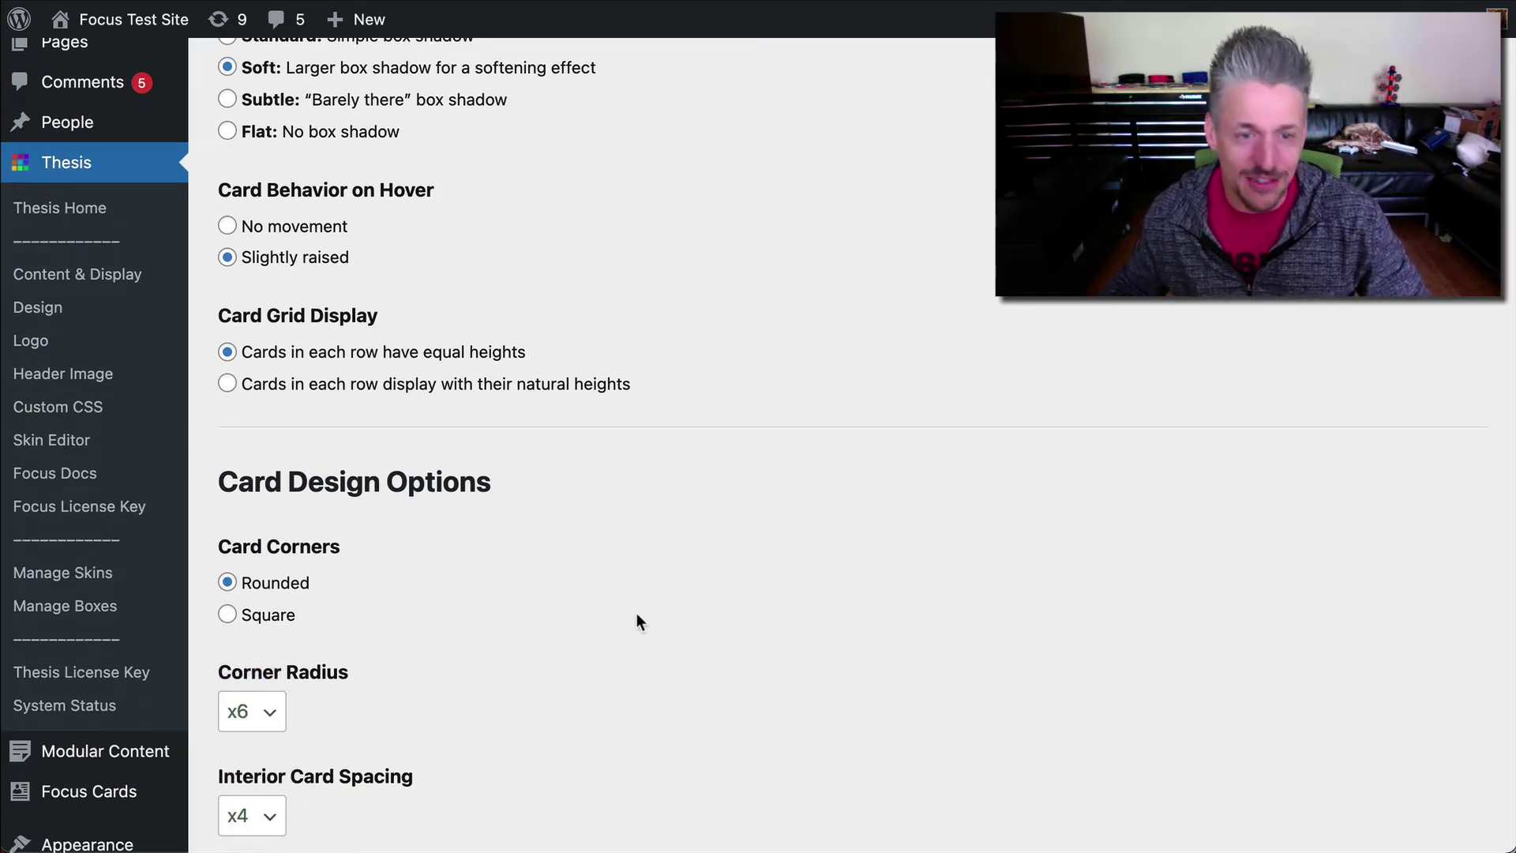
# Scroll through the Testimonials cards to check the x6 corners and spacing.
pyautogui.scroll(3, 637, 619)
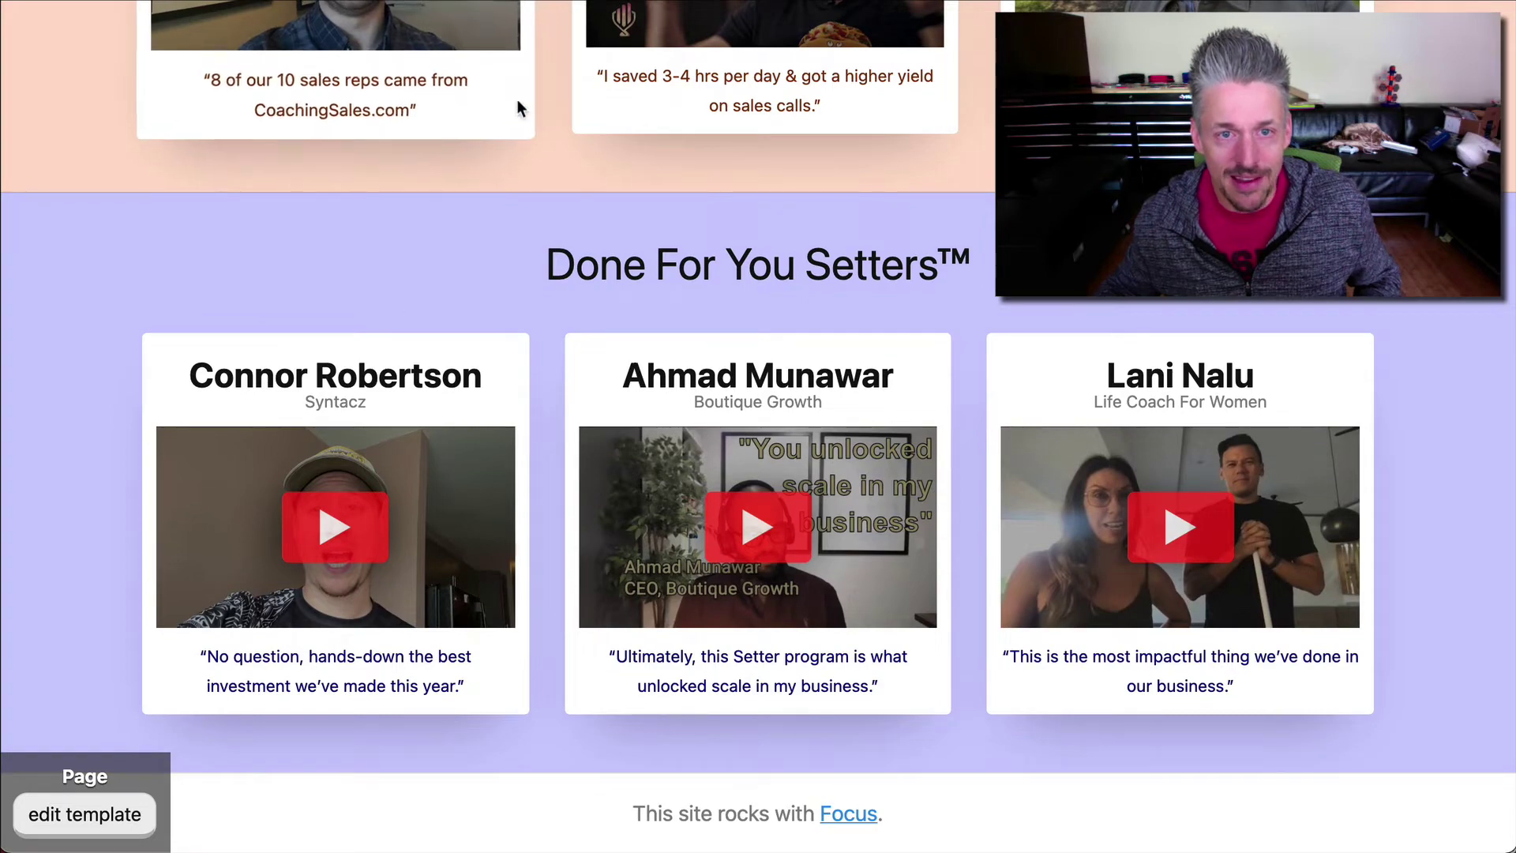
pyautogui.scroll(2, 760, 294)
pyautogui.scroll(4, 760, 294)
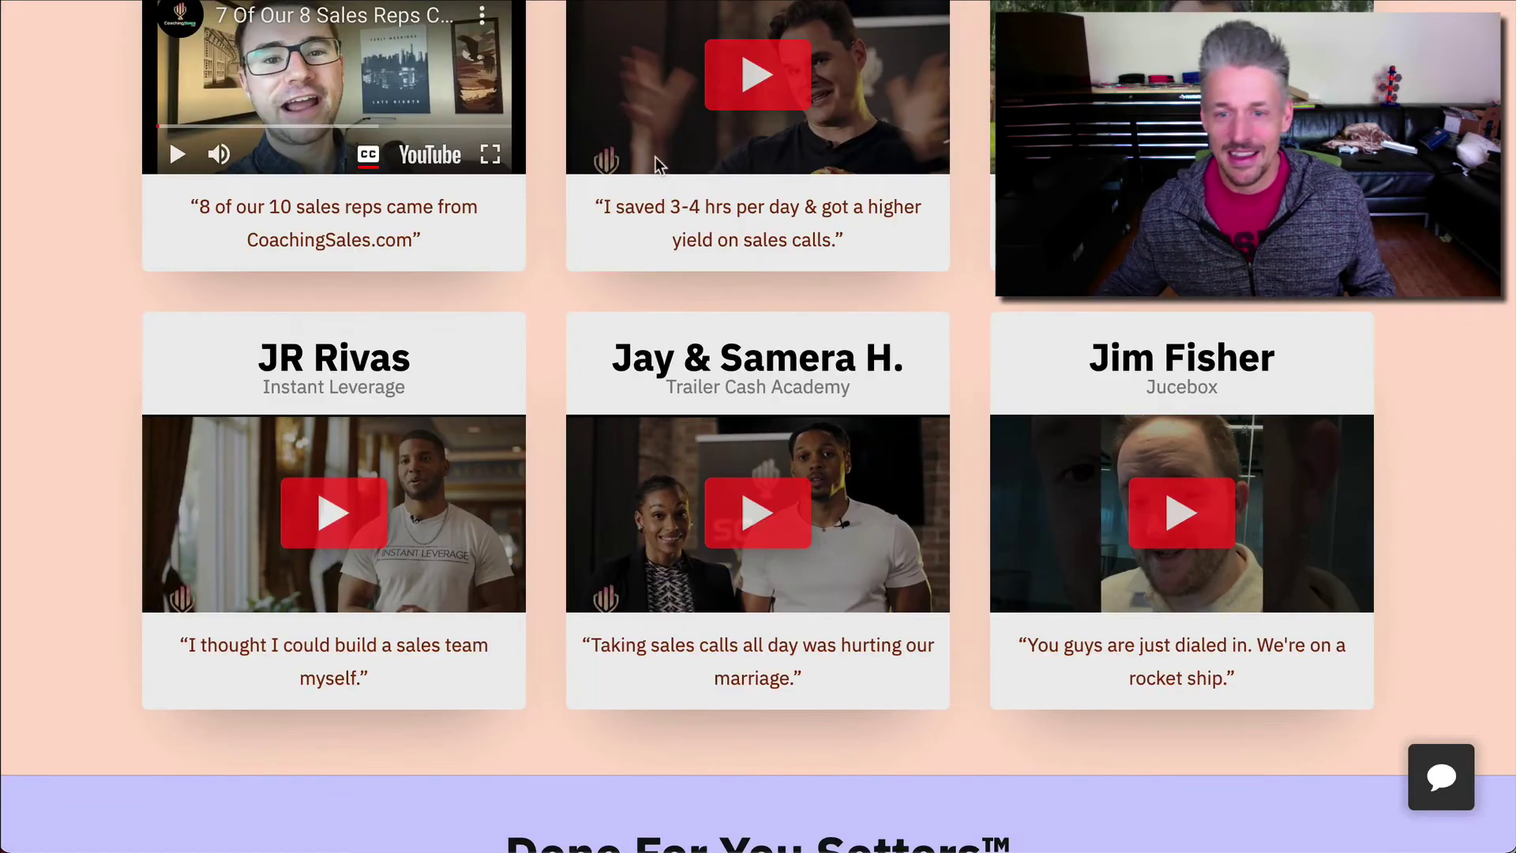
pyautogui.scroll(10, 812, 311)
pyautogui.scroll(-20, 812, 311)
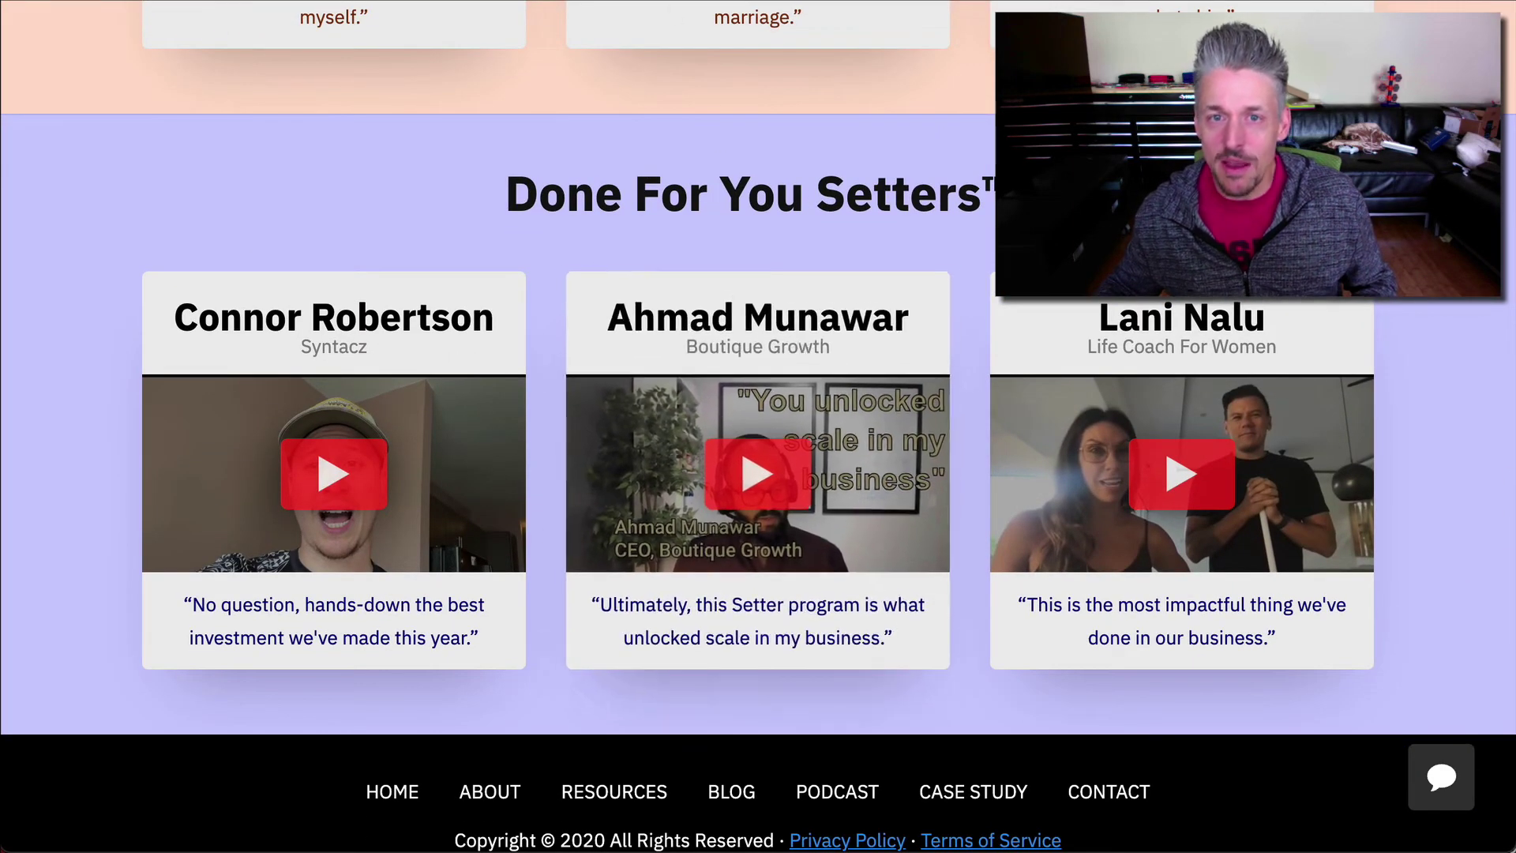
pyautogui.scroll(5, 566, 528)
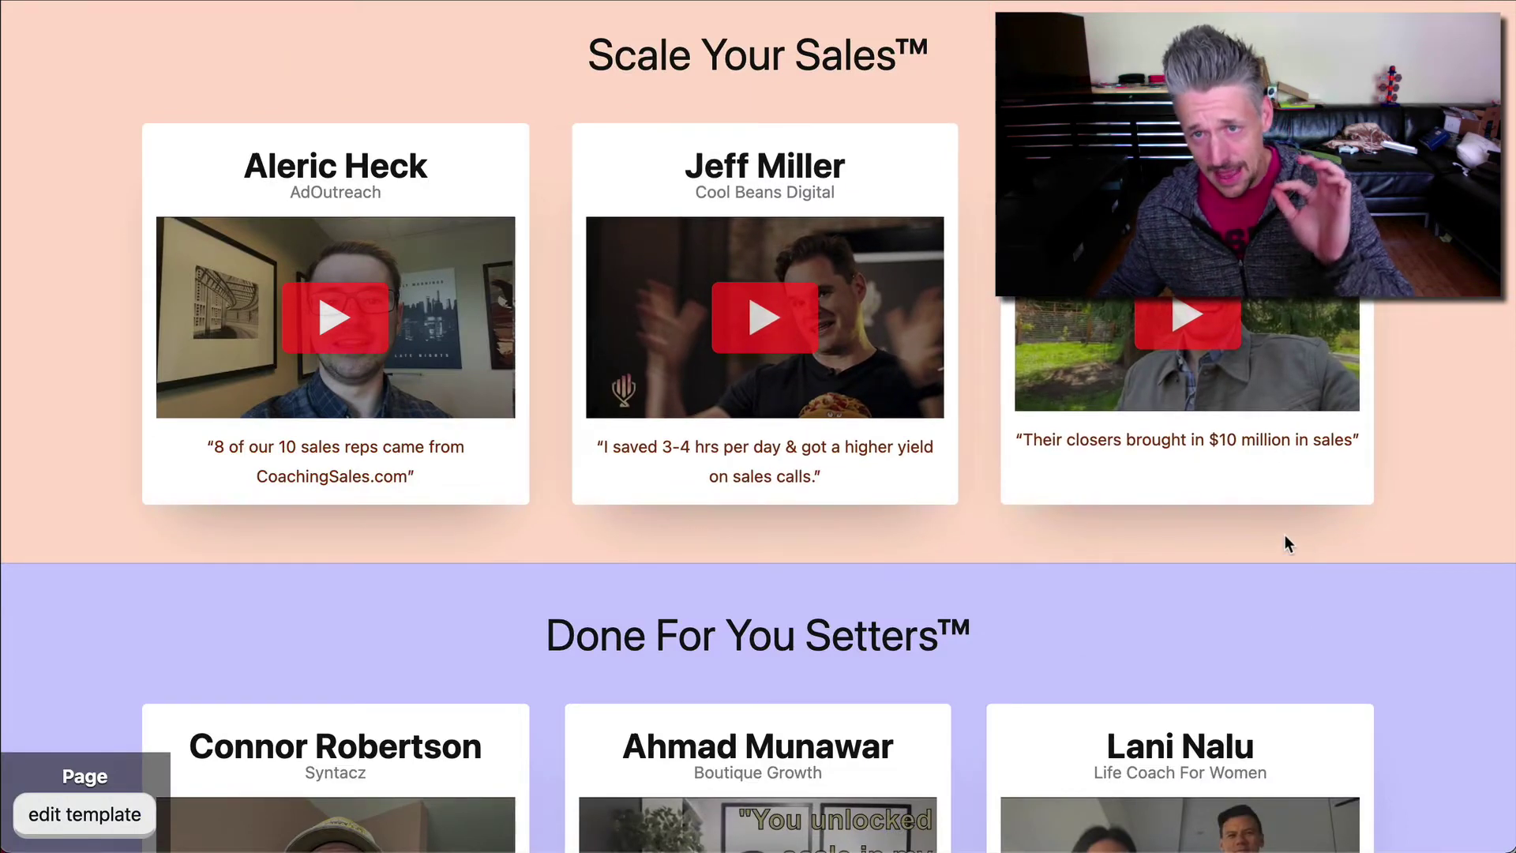
pyautogui.scroll(-1, 1287, 610)
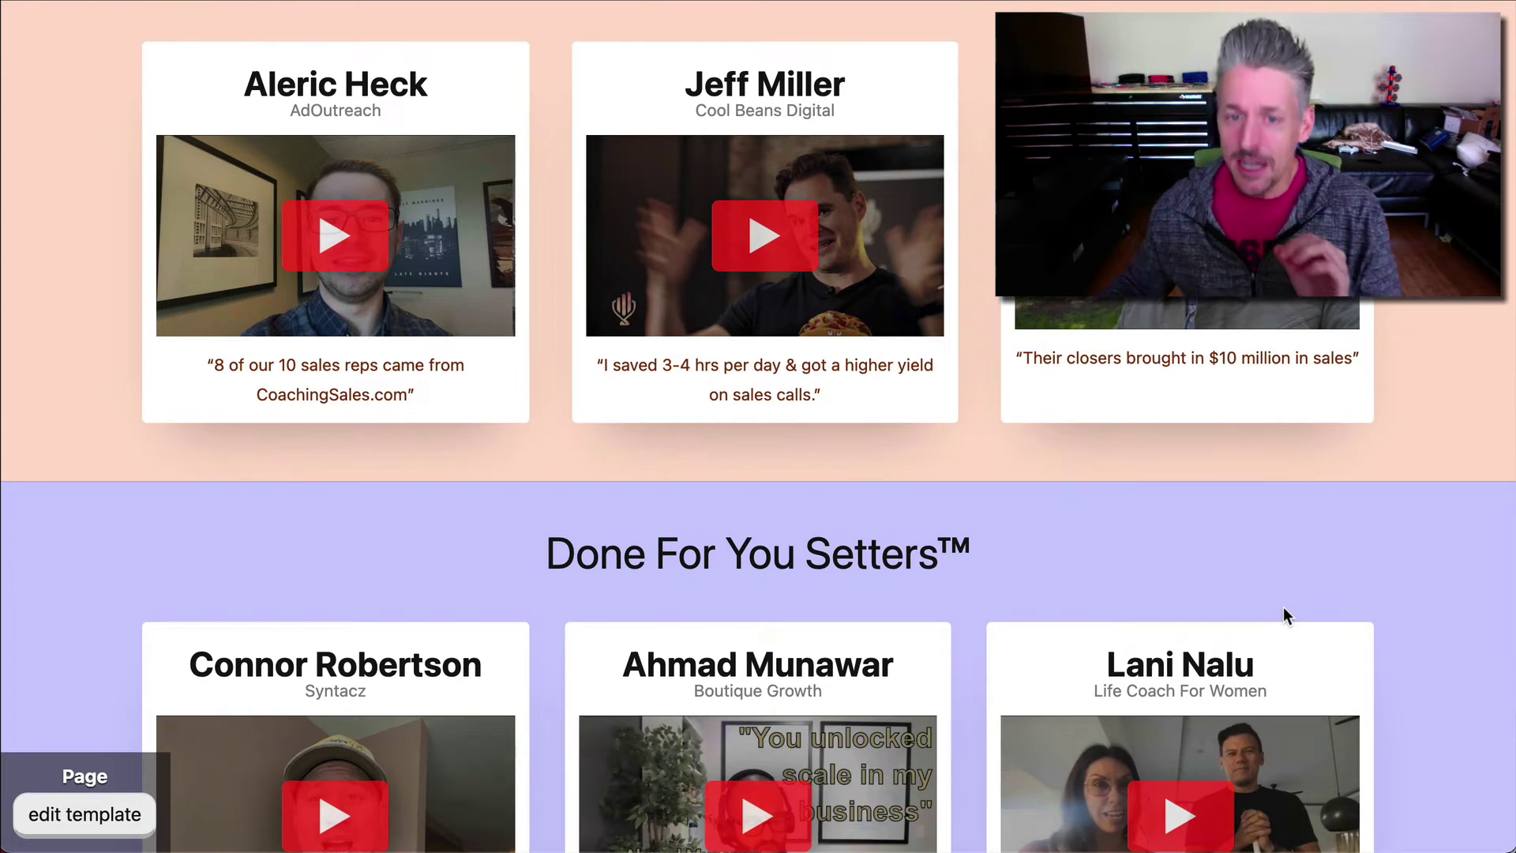
pyautogui.scroll(1, 1230, 560)
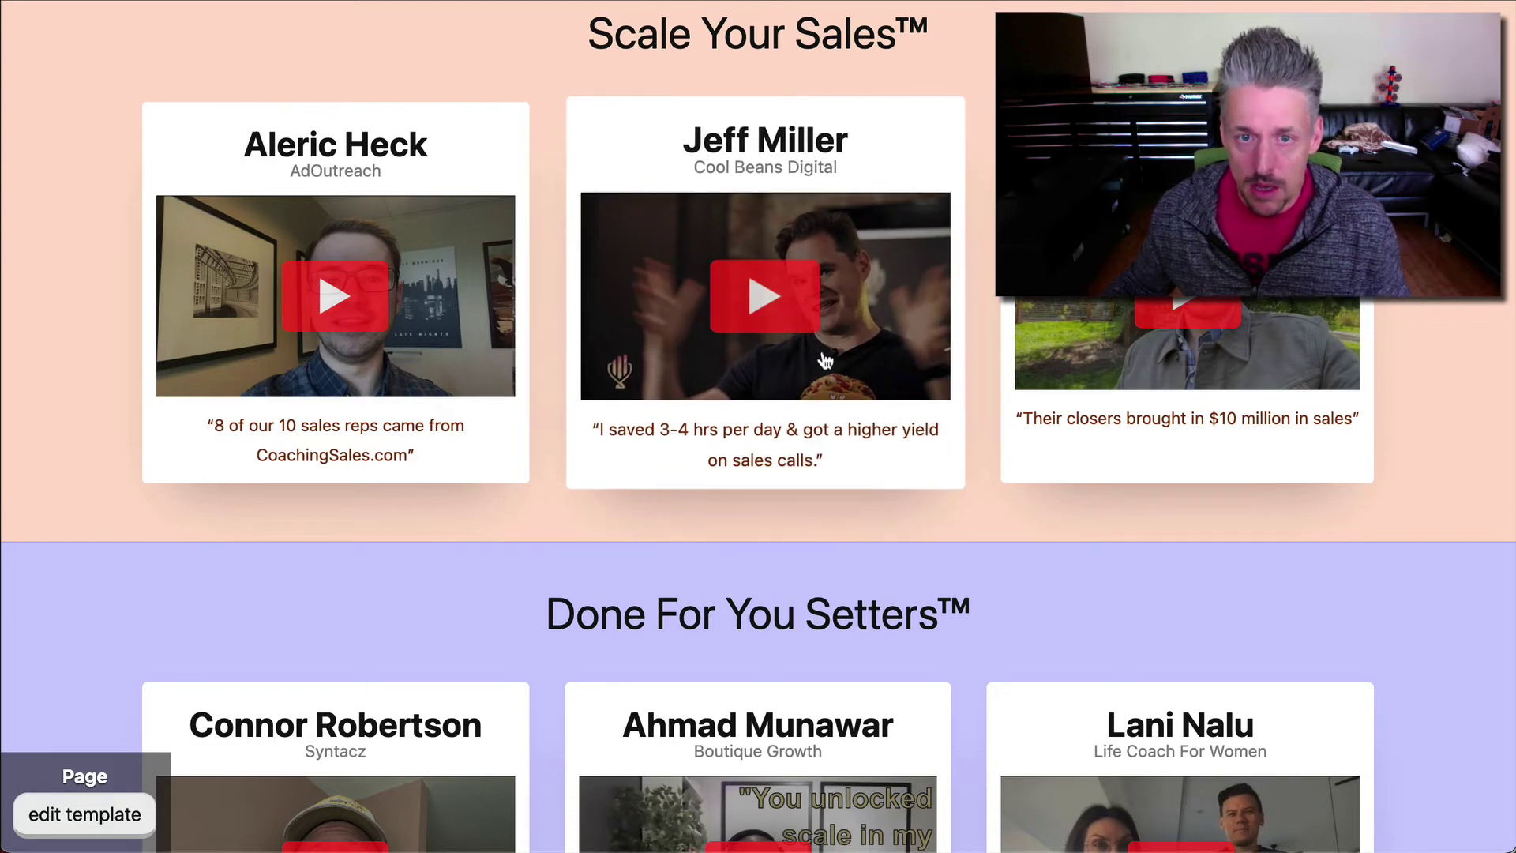
pyautogui.scroll(-1, 839, 361)
pyautogui.scroll(-1, 839, 362)
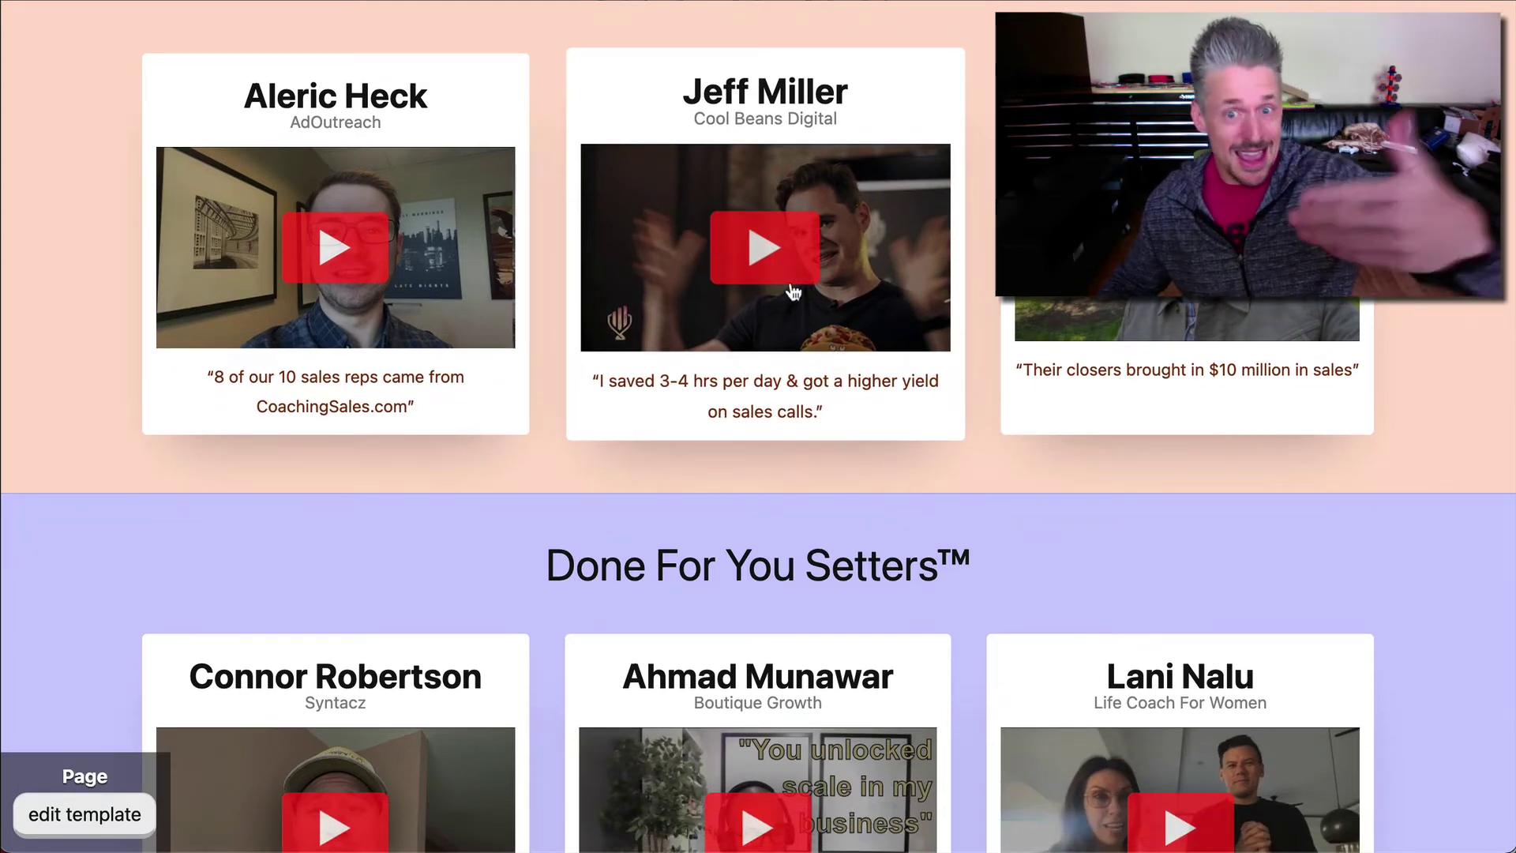
pyautogui.scroll(-2, 817, 269)
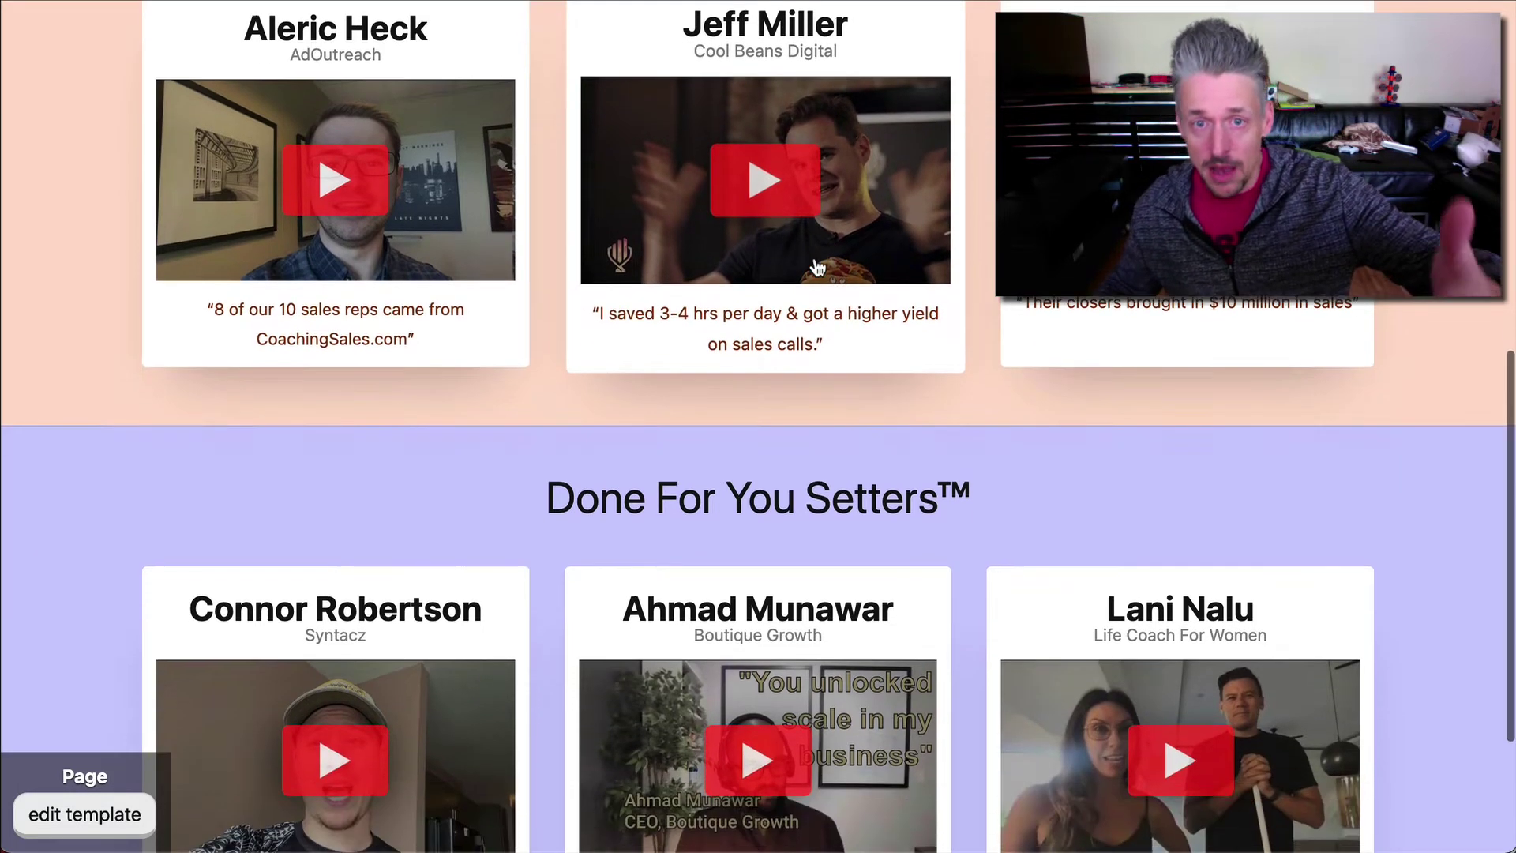
pyautogui.scroll(3, 818, 268)
pyautogui.scroll(3, 818, 268)
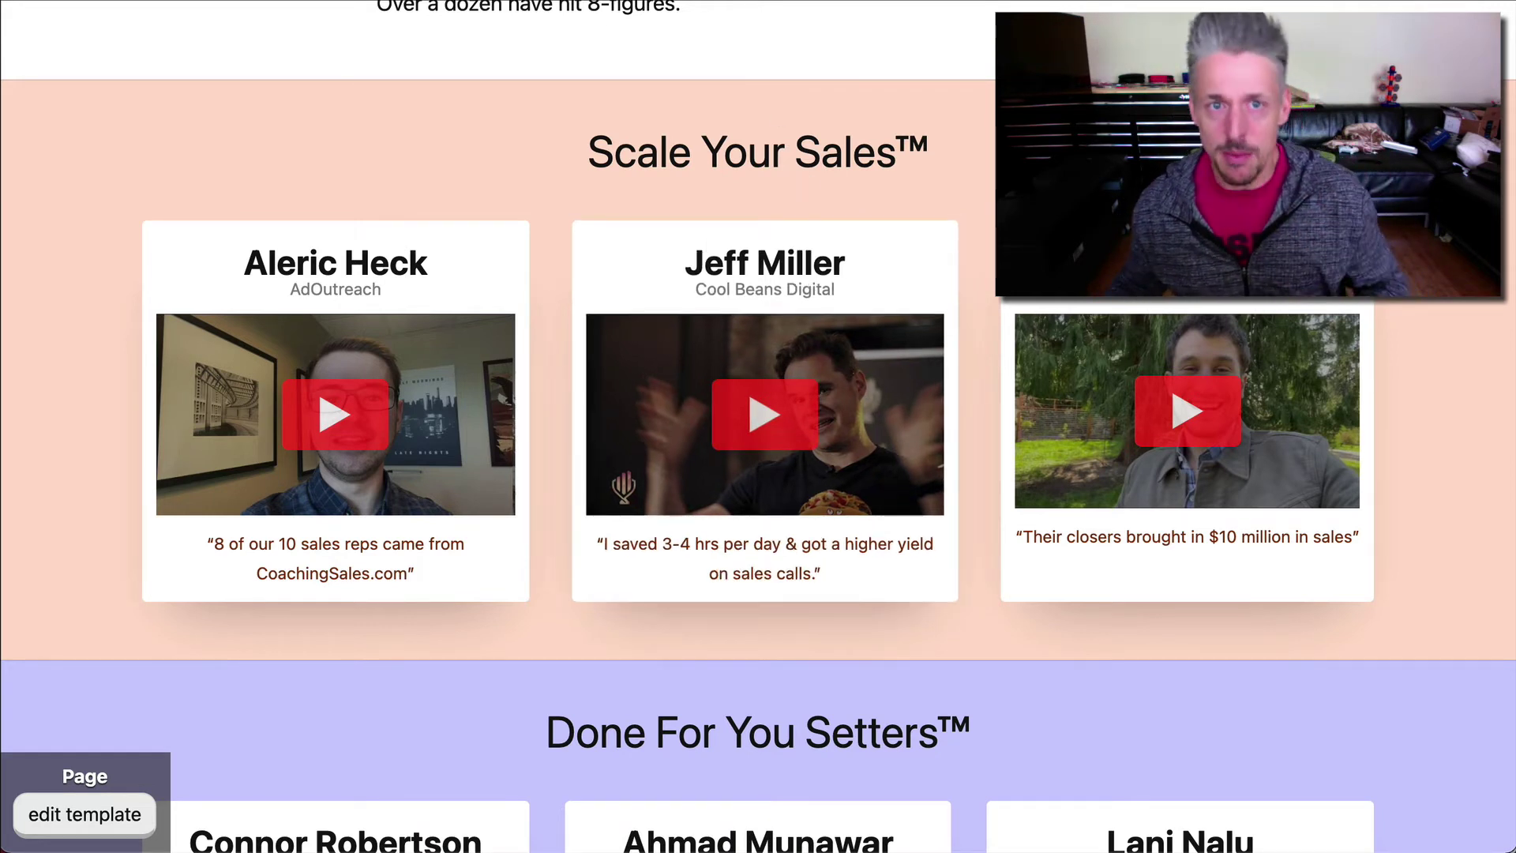
pyautogui.rightClick(928, 459)
pyautogui.click(974, 633)
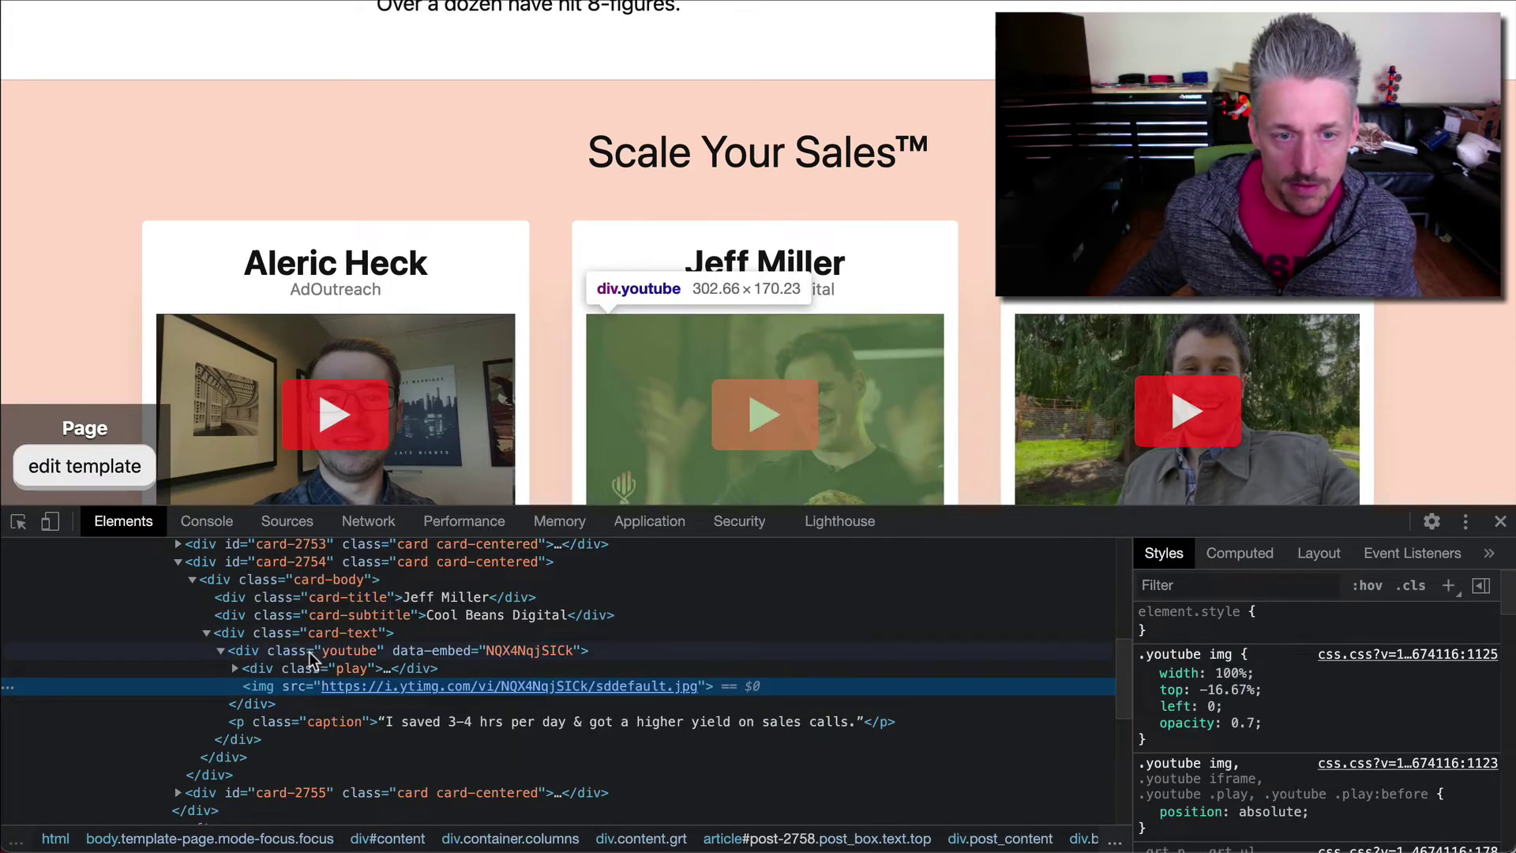
pyautogui.click(960, 101)
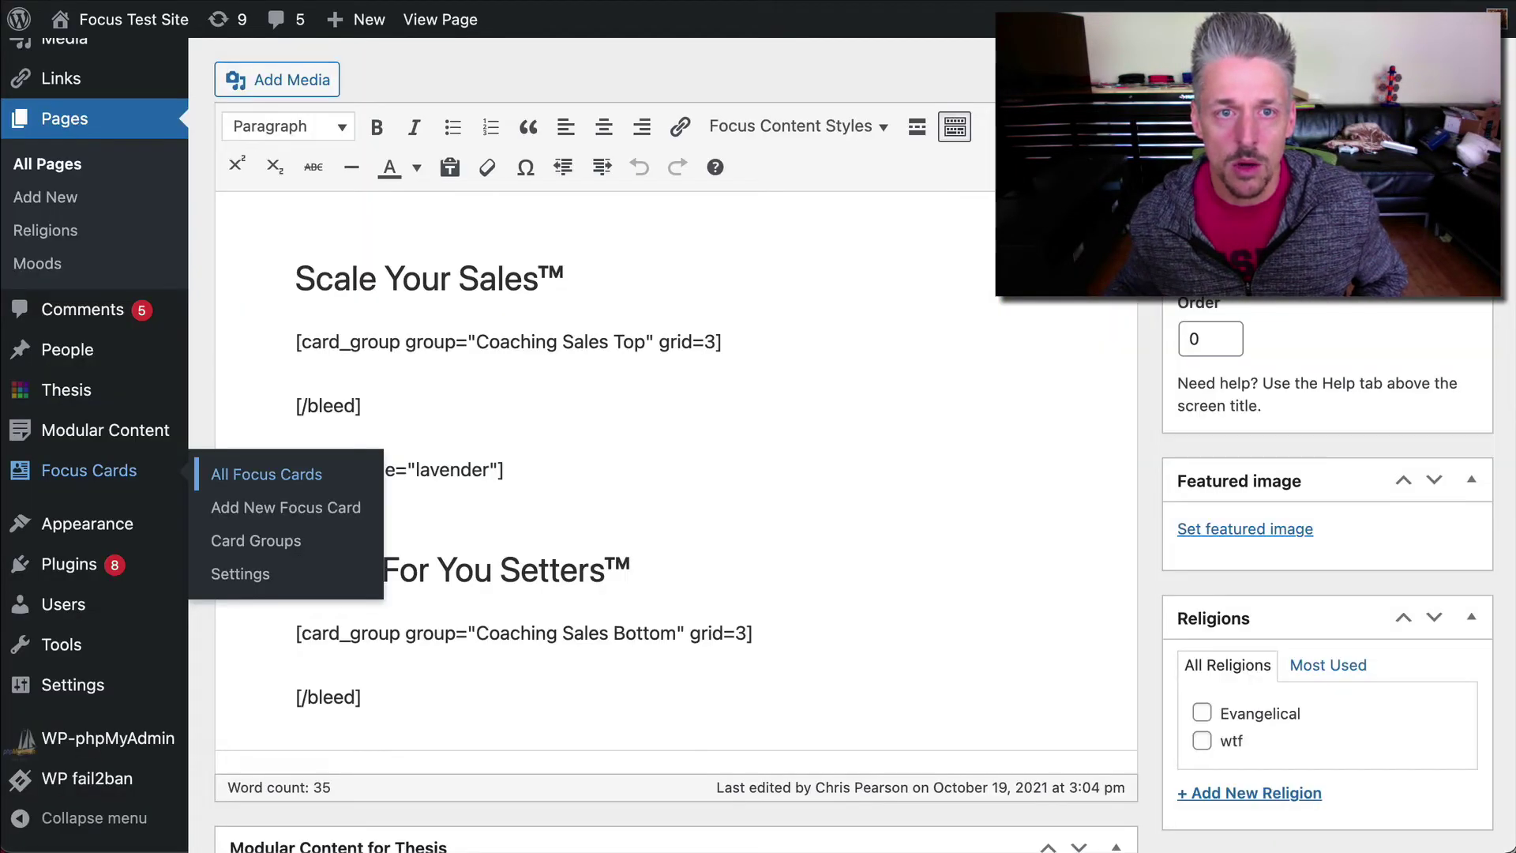
pyautogui.moveTo(151, 391)
pyautogui.rightClick(251, 484)
# Open Thesis Custom CSS in a new tab and compare it with the inspected card markup.
pyautogui.click(363, 499)
pyautogui.hotkey('ctrl', 'Tab')
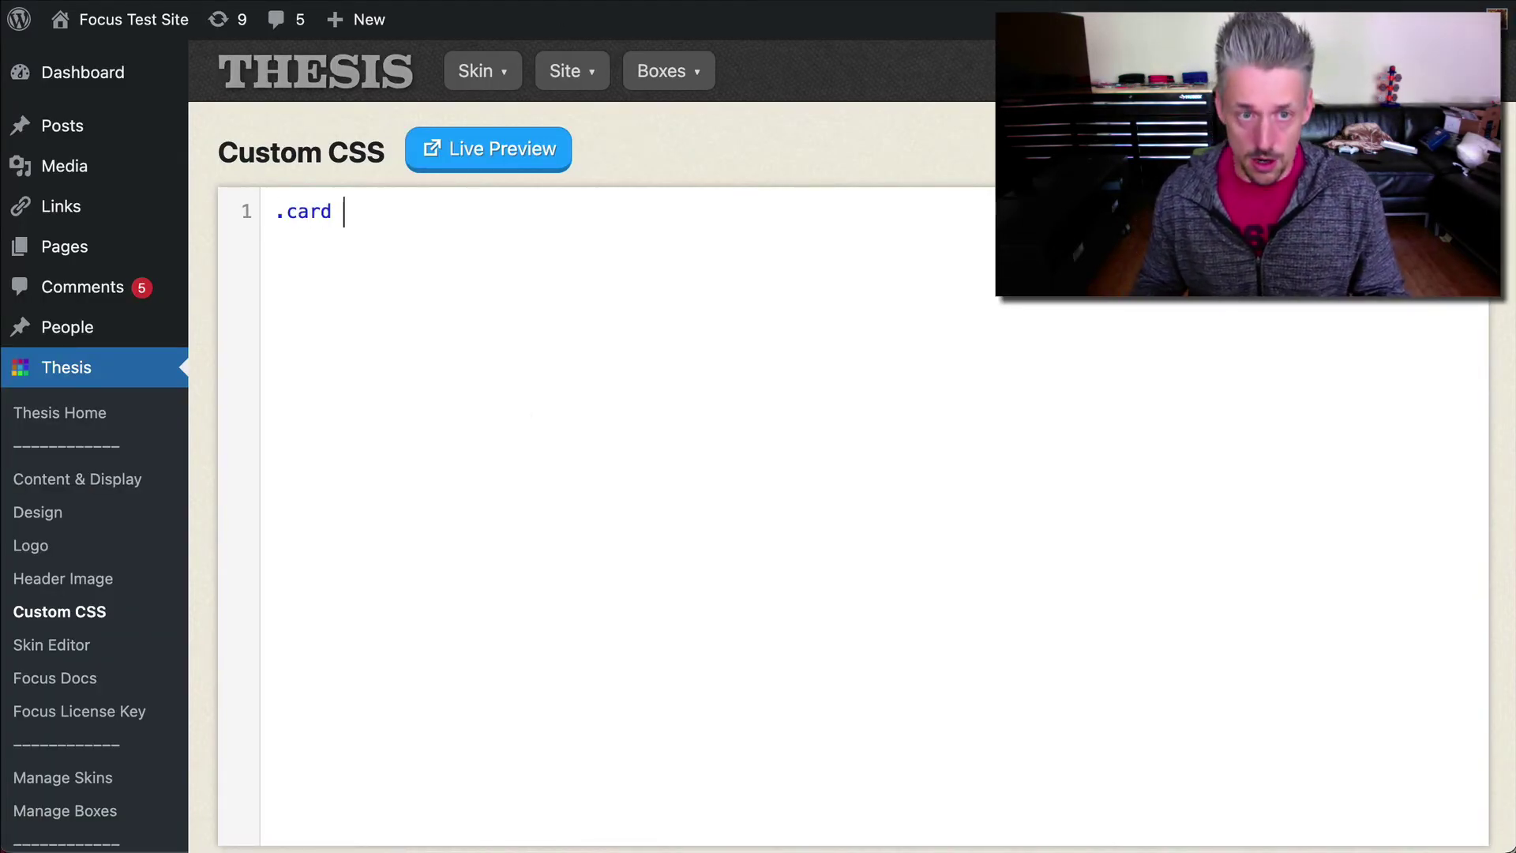
pyautogui.write('{')
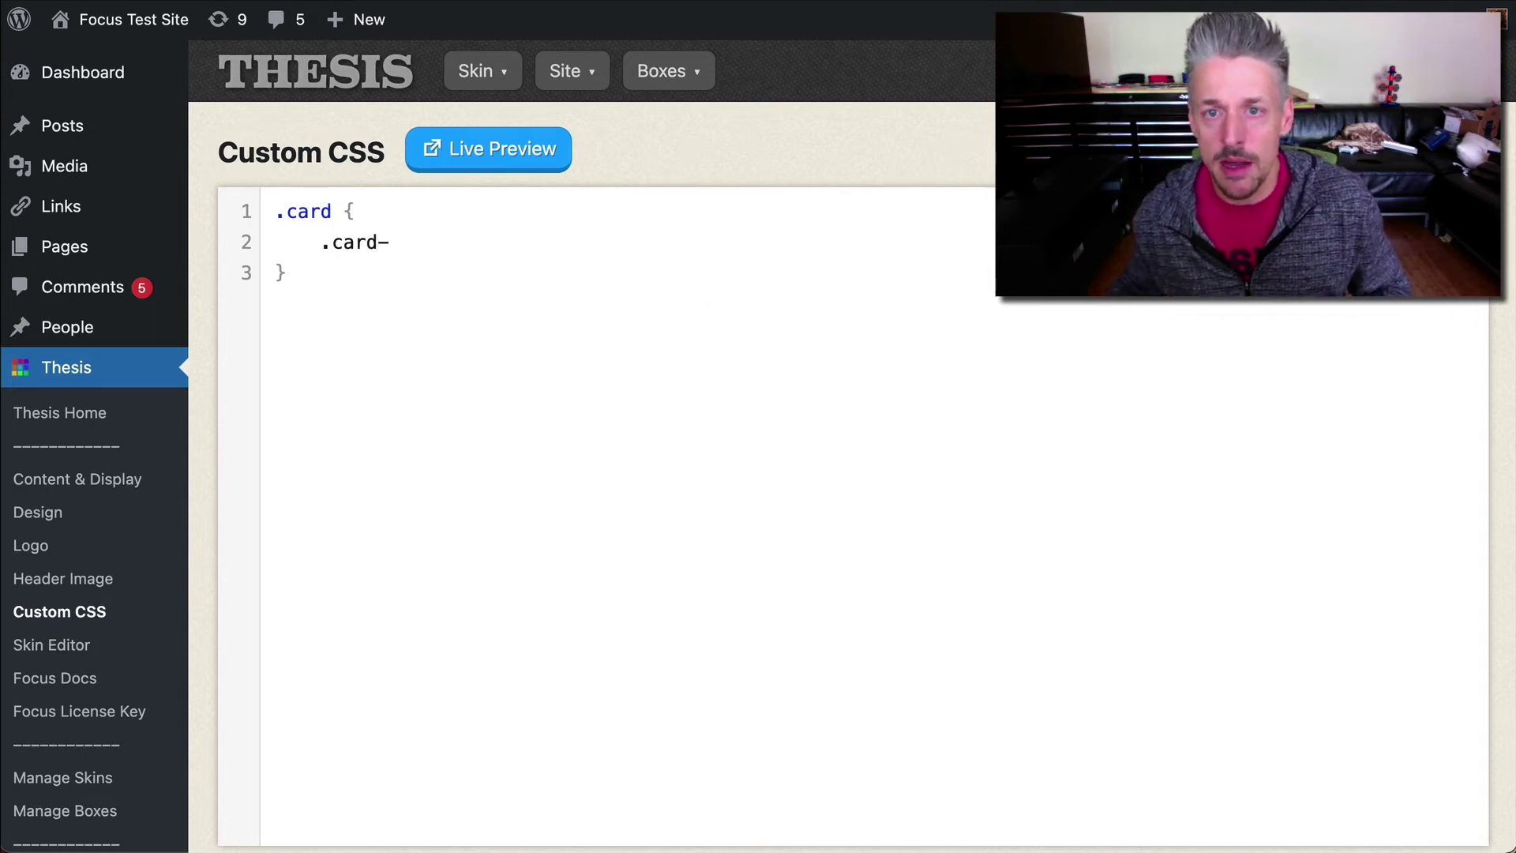
pyautogui.hotkey('ctrl', 'Tab')
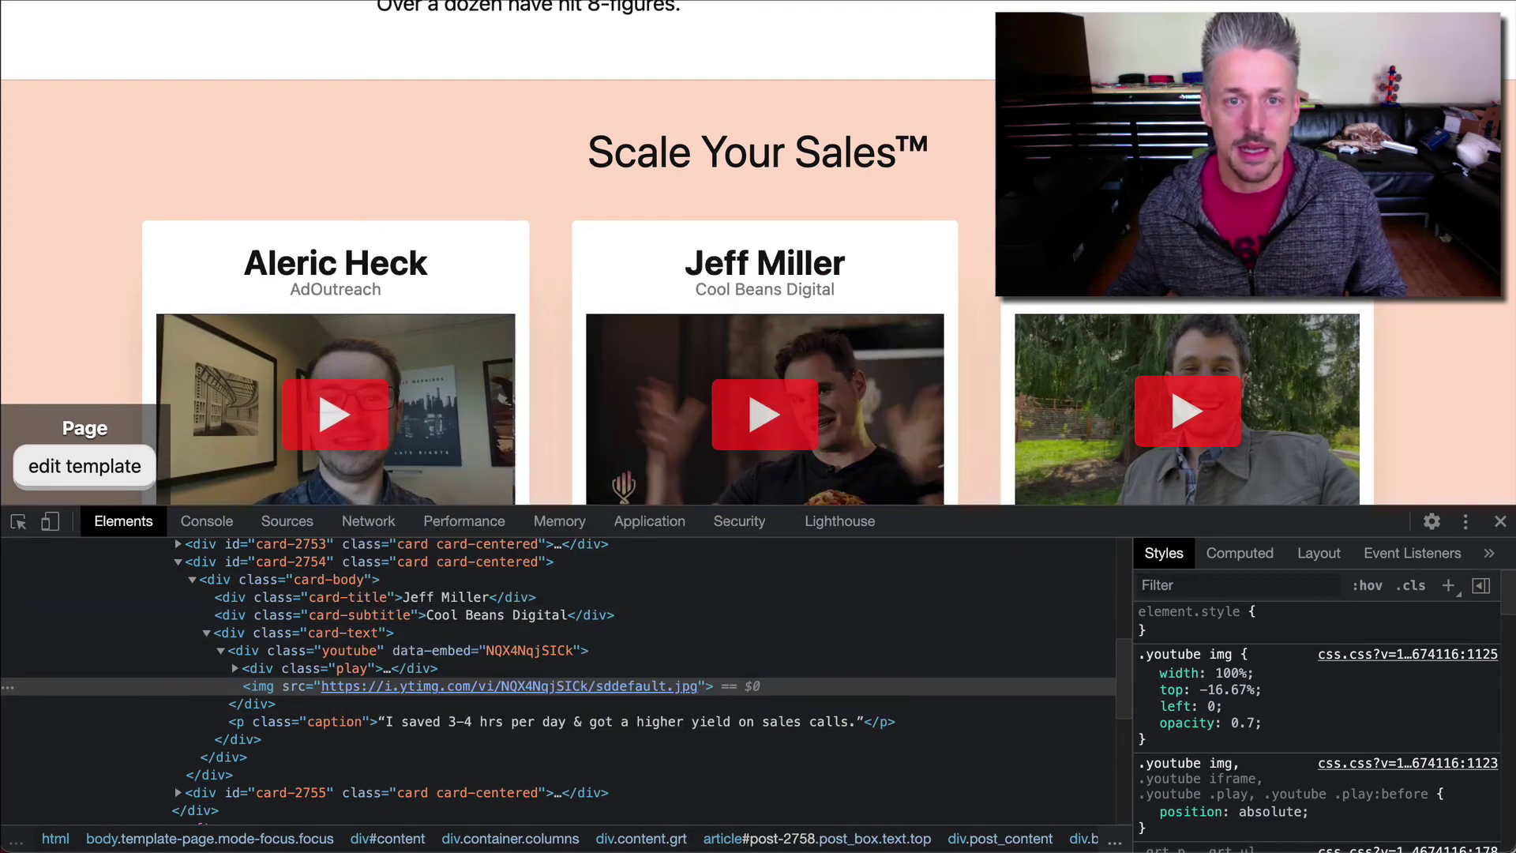
pyautogui.hotkey('ctrl', 'shift', 'Tab')
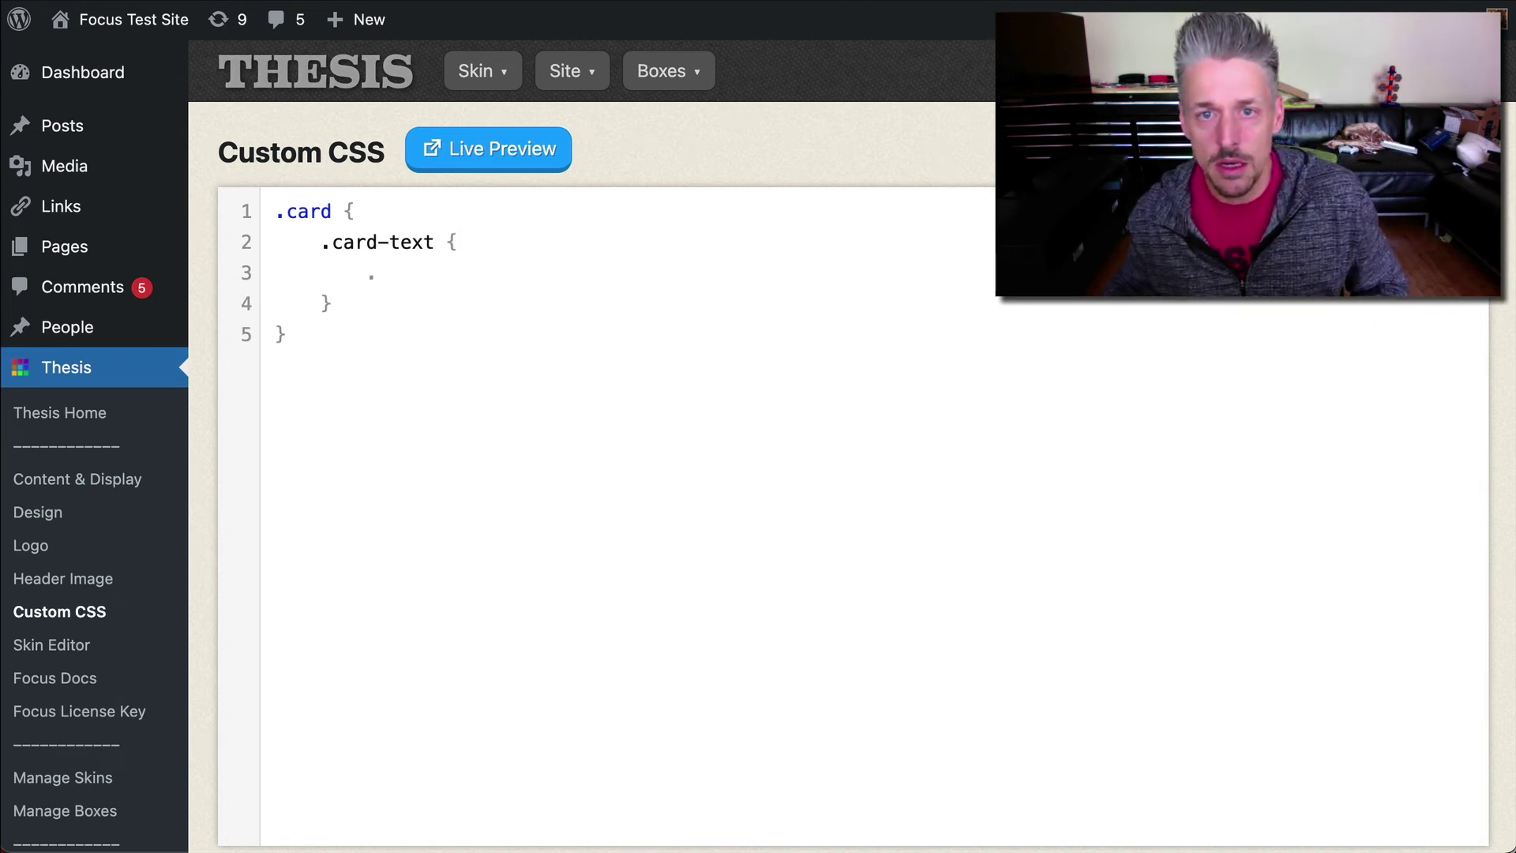
pyautogui.hotkey('ctrl', 'Tab')
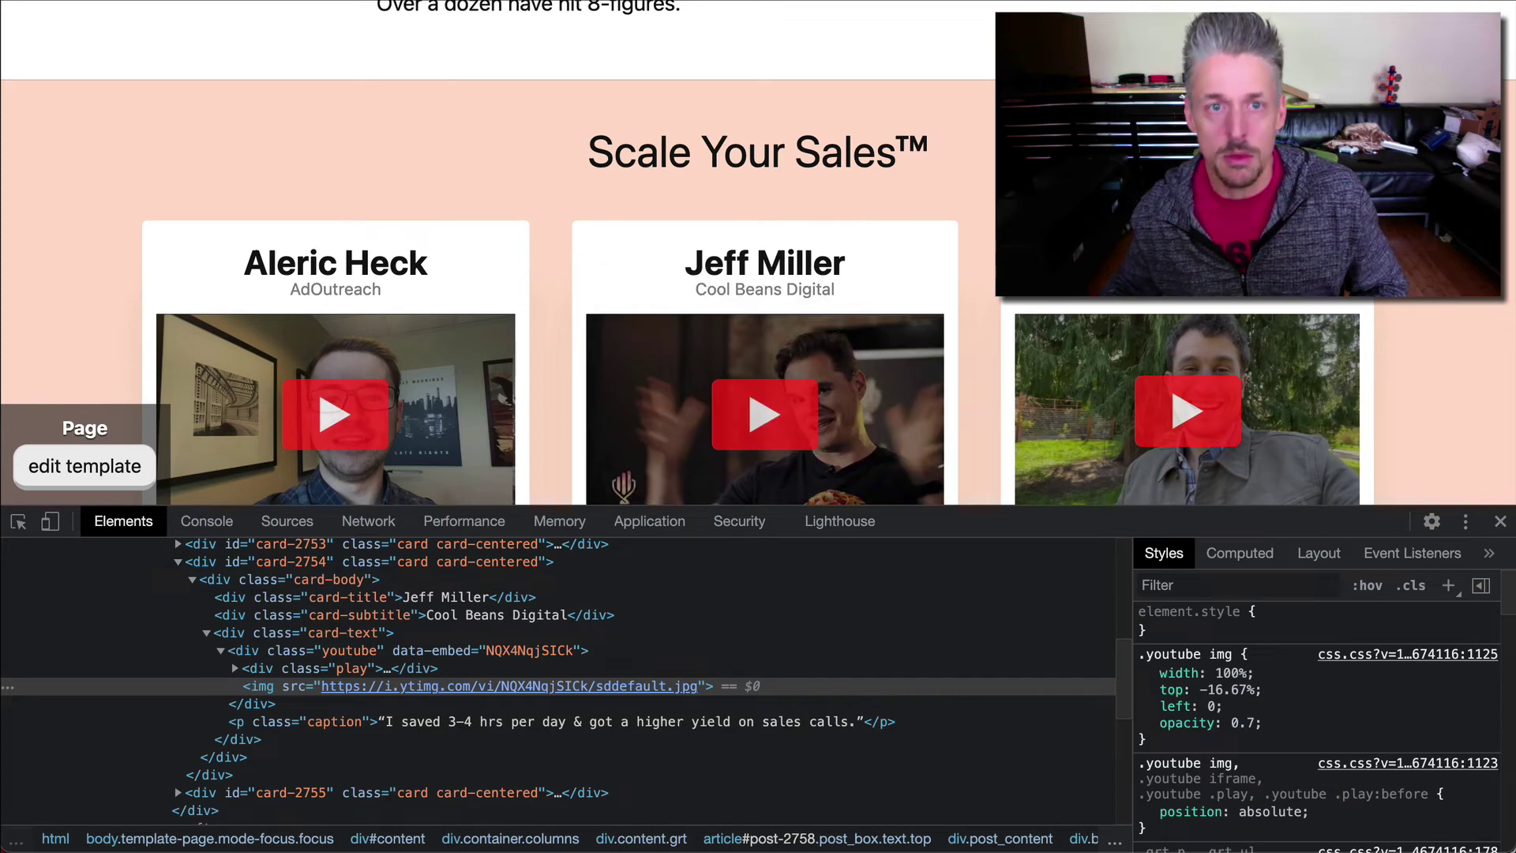
pyautogui.hotkey('ctrl', 'Tab')
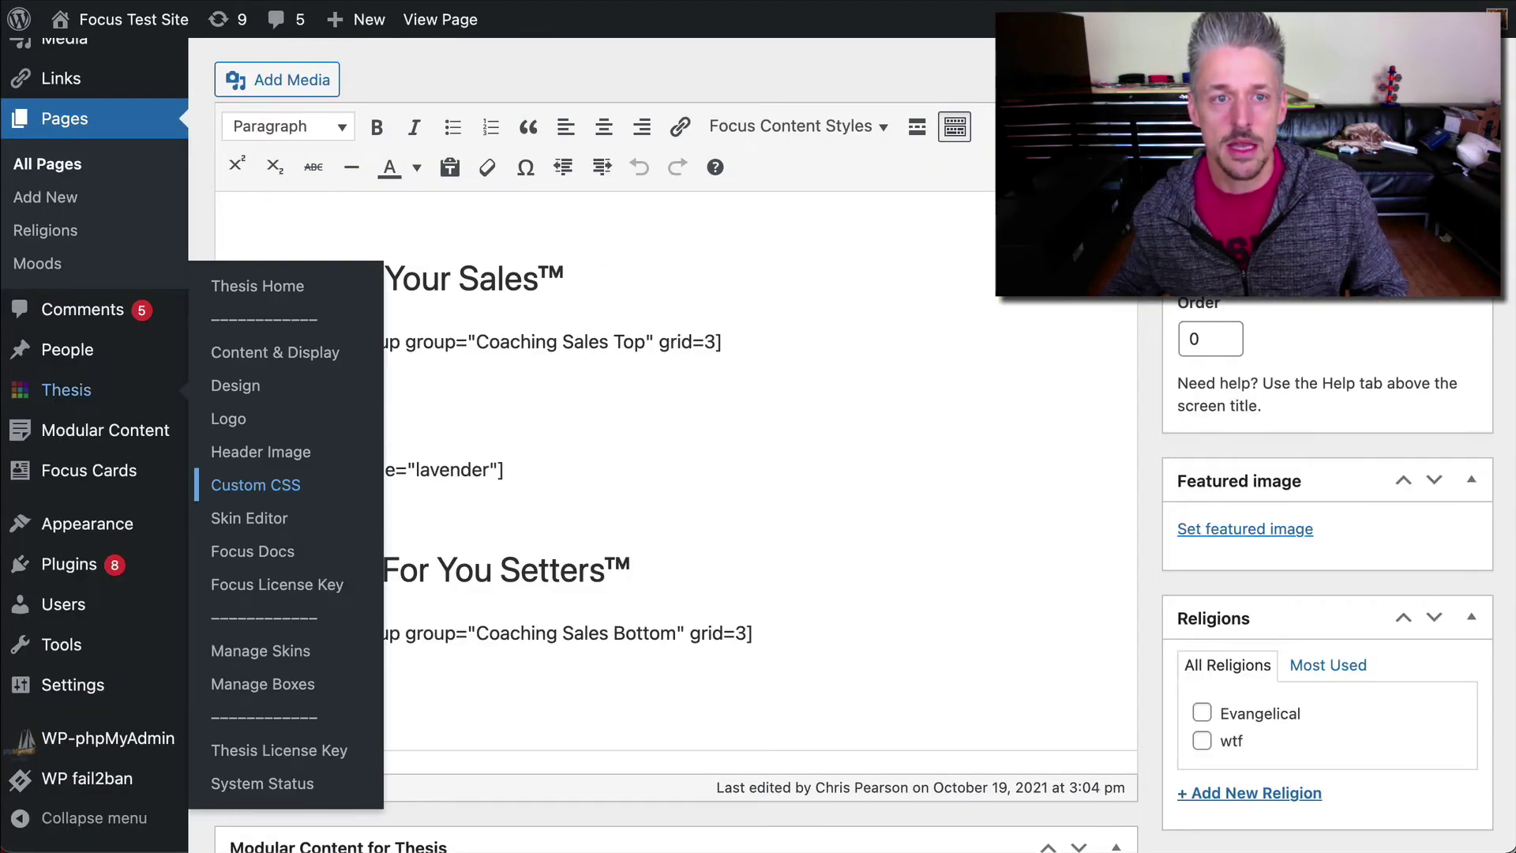
pyautogui.hotkey('ctrl', 'Tab')
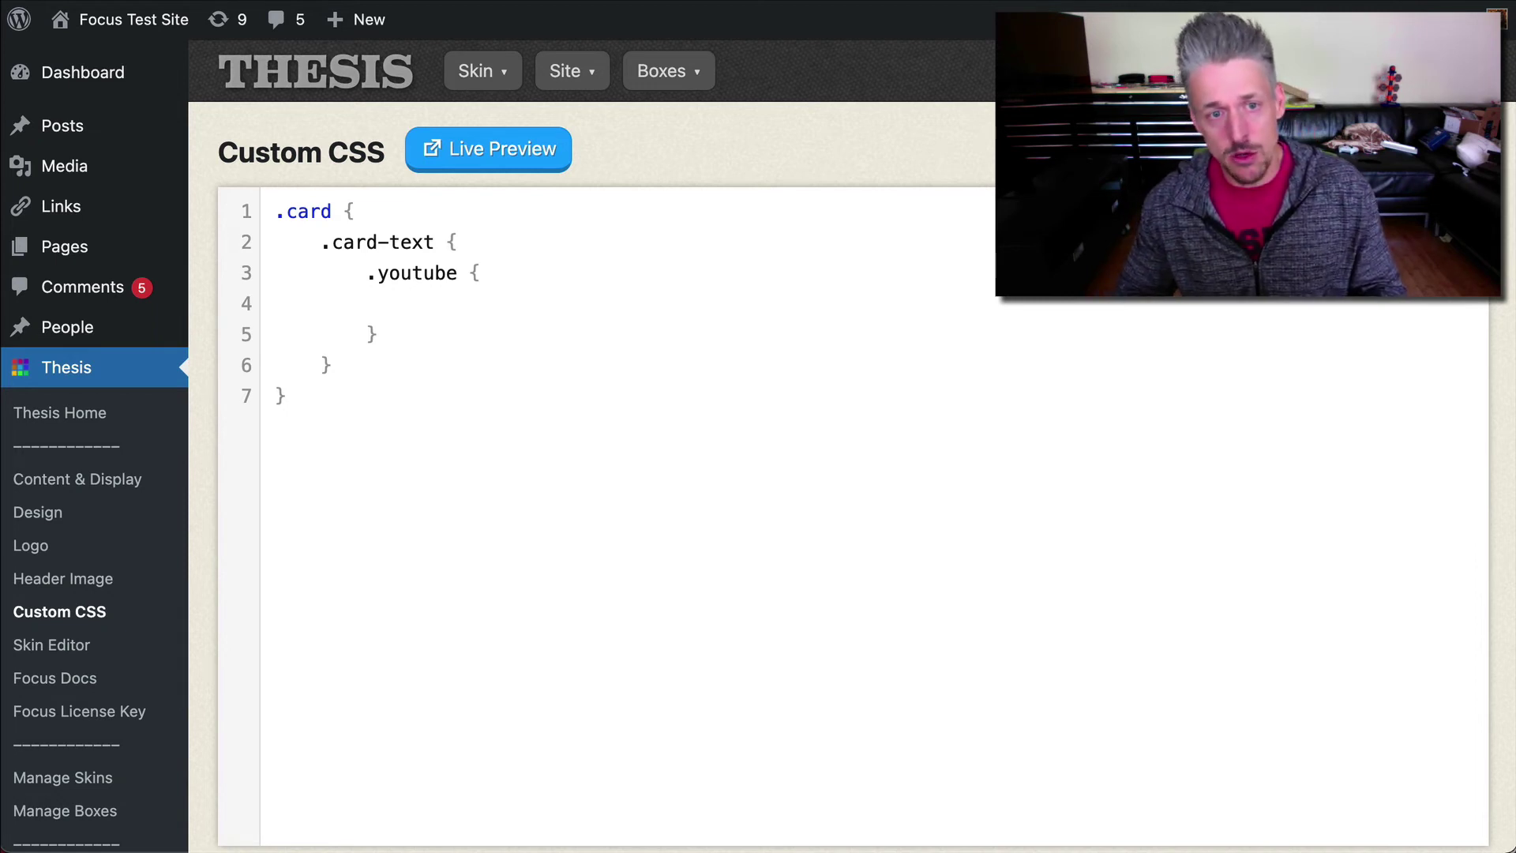
# In .card .card-text .youtube, replace padding-left with margin-left: -$x4; and begin margin-right.
pyautogui.write('adding-left:')
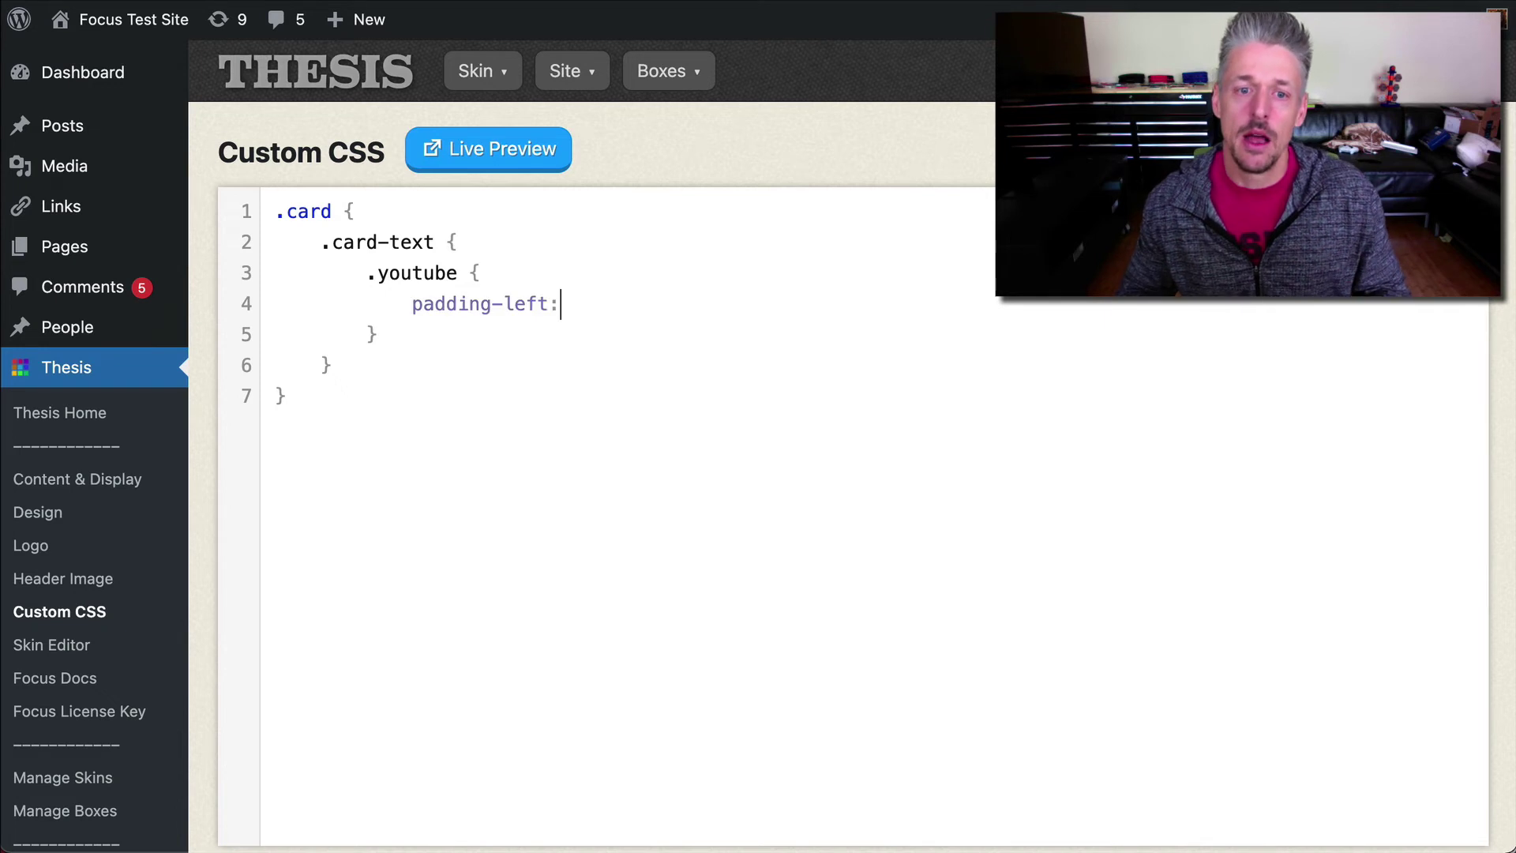
pyautogui.press('BackSpace')
pyautogui.press('BackSpace')
pyautogui.press('BackSpace')
pyautogui.press('BackSpace')
pyautogui.press('BackSpace')
pyautogui.press('BackSpace')
pyautogui.press('BackSpace')
pyautogui.press('BackSpace')
pyautogui.press('BackSpace')
pyautogui.press('BackSpace')
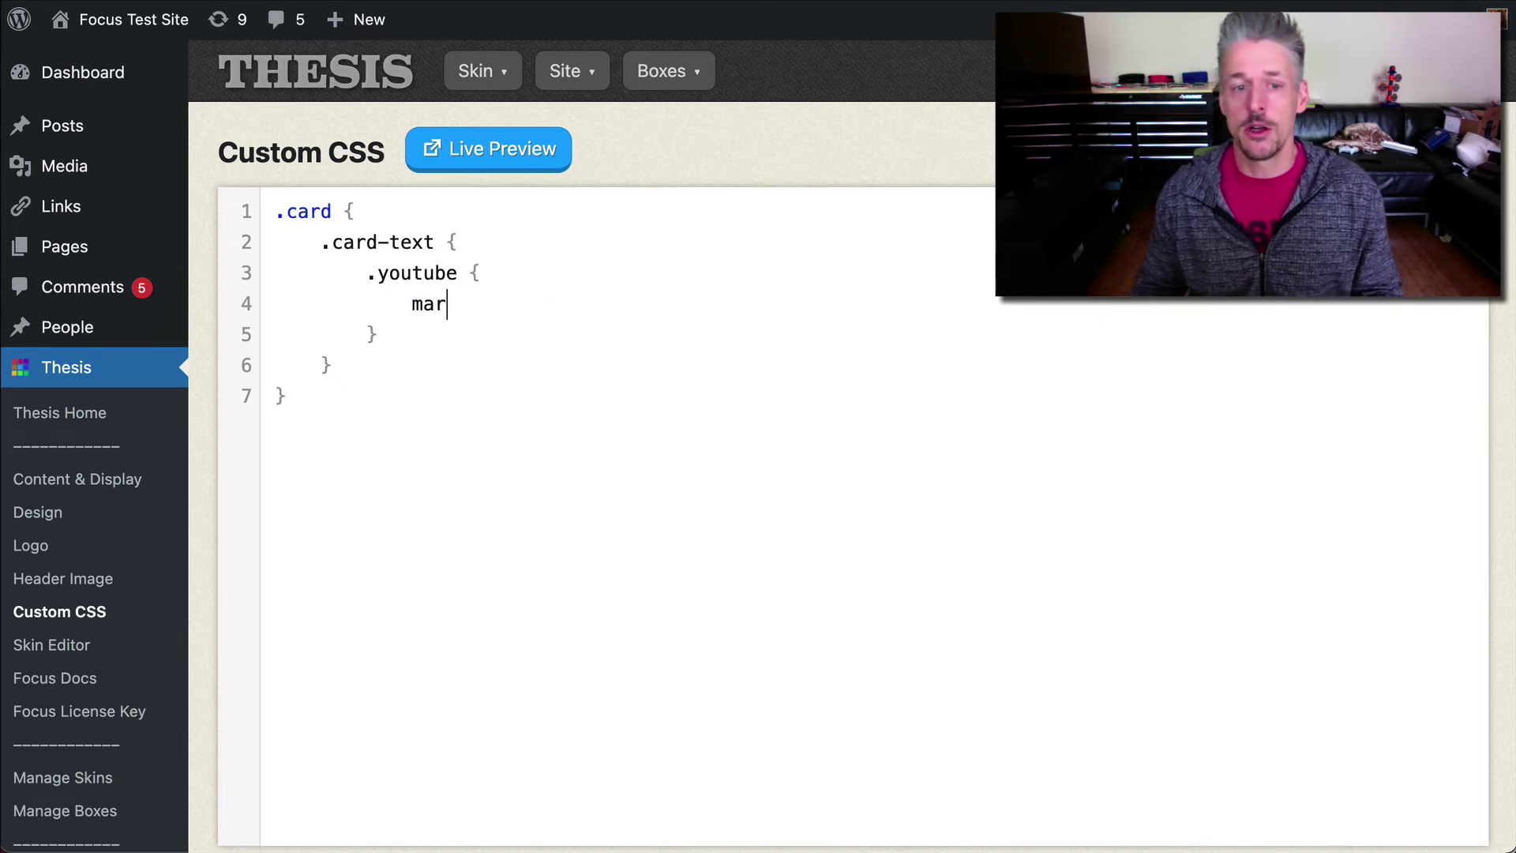
pyautogui.write('margin-left:')
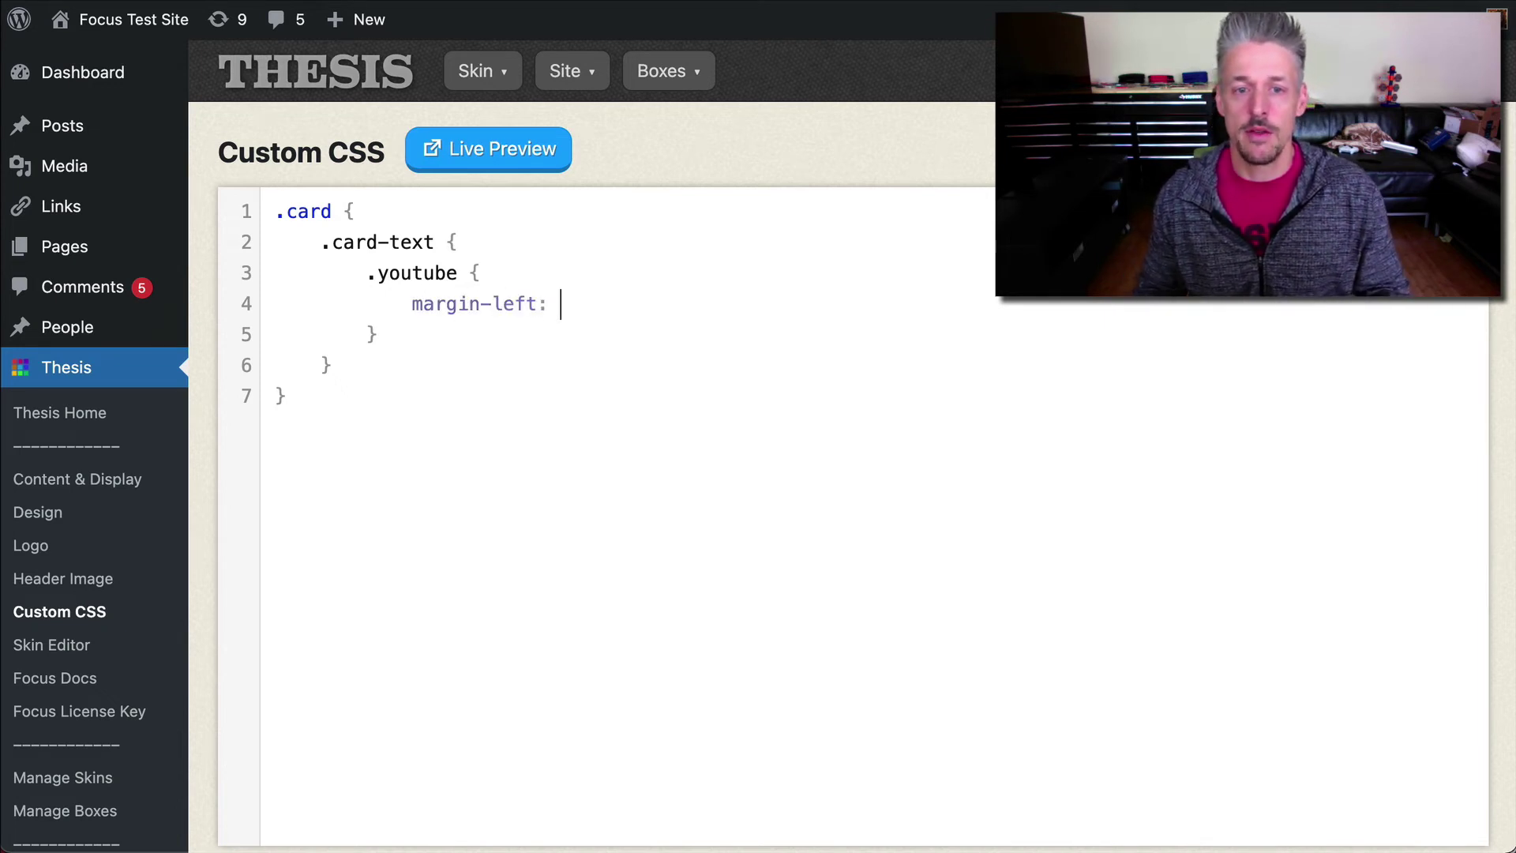
pyautogui.write(' -$x4;')
pyautogui.press('Return')
pyautogui.write('margin-right:')
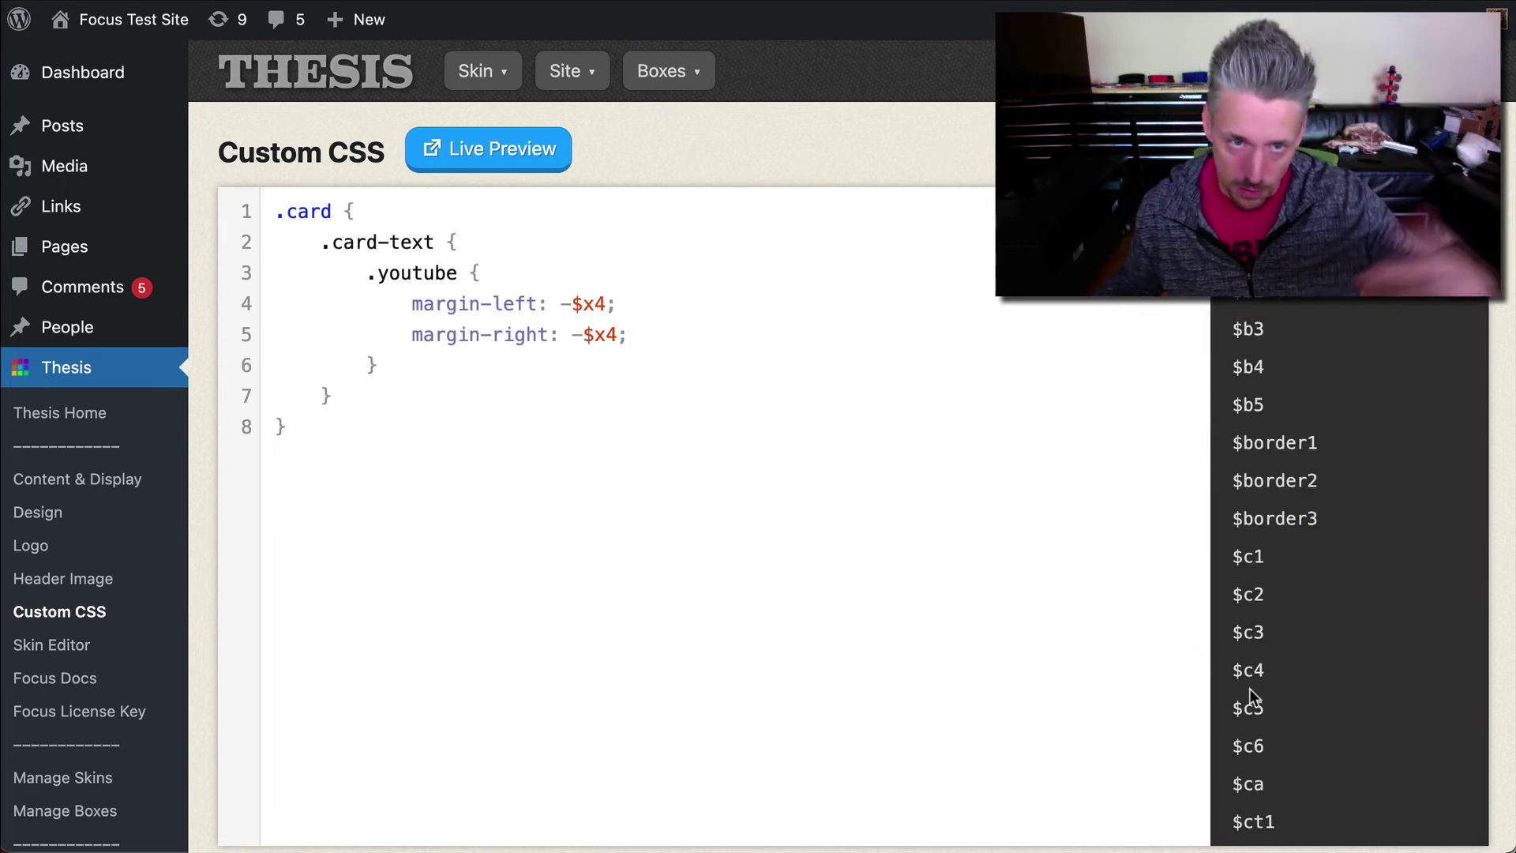
# Finish margin-right: -$x4; in the .youtube rule and dismiss the variable suggestions.
pyautogui.scroll(-15, 1325, 669)
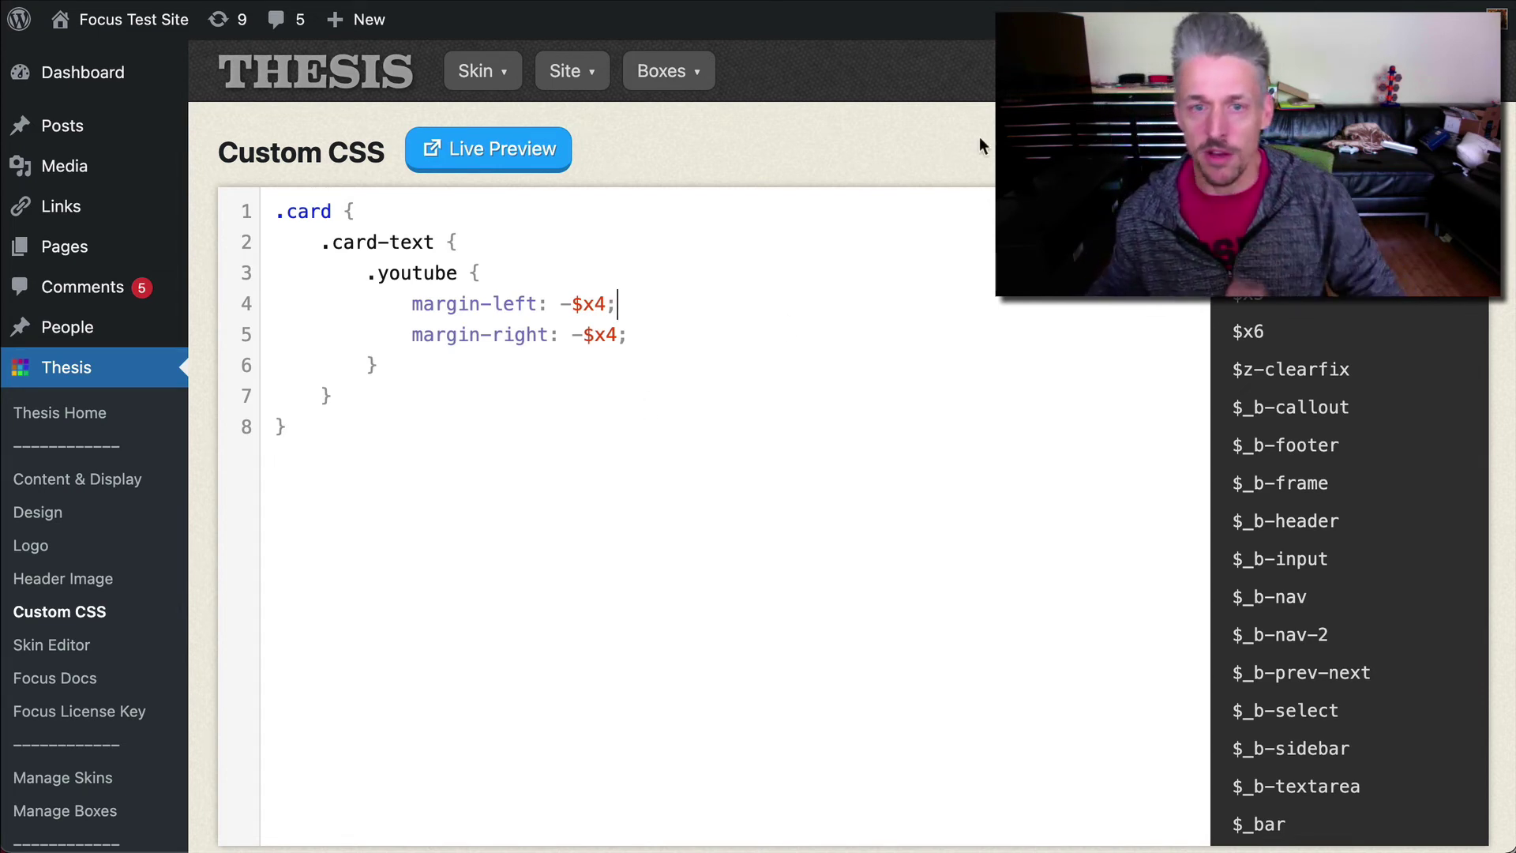
pyautogui.press('Escape')
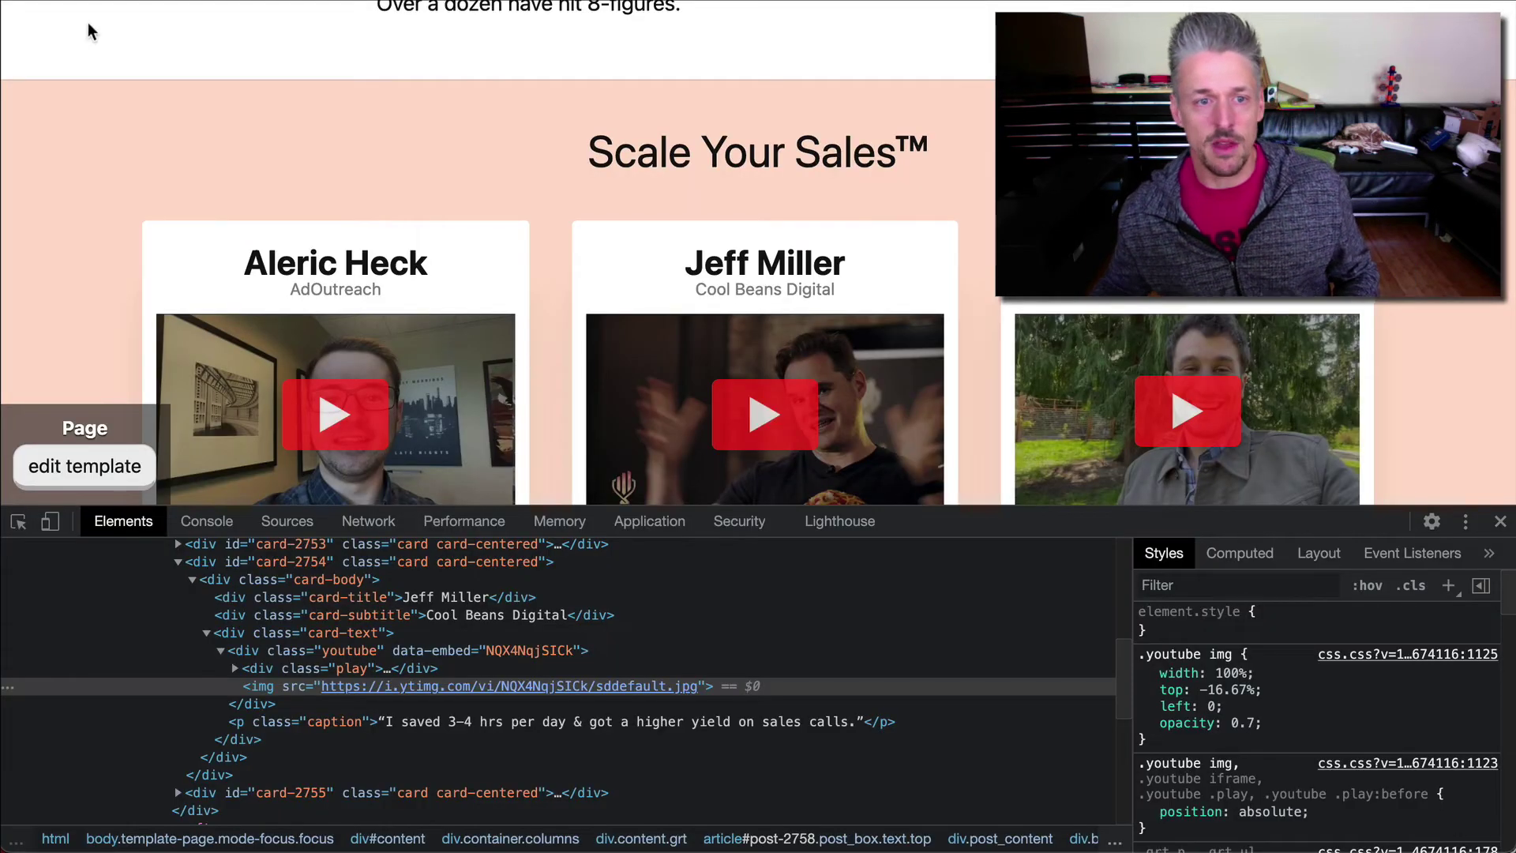
# Close the developer tools and scroll through the Testimonials card sections.
pyautogui.scroll(-3, 758, 253)
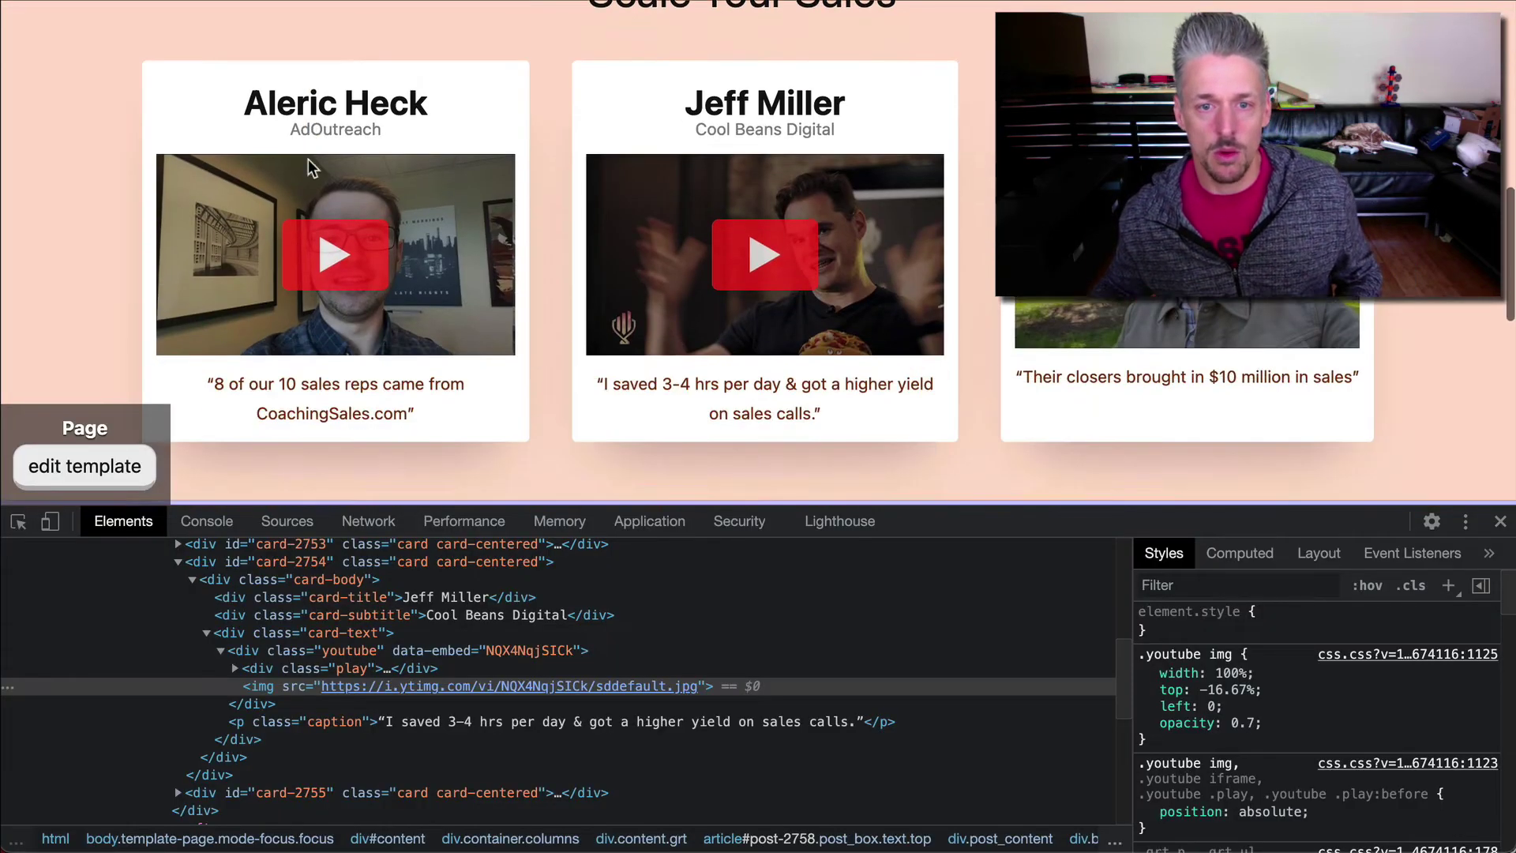
pyautogui.click(1500, 521)
pyautogui.scroll(10, 893, 326)
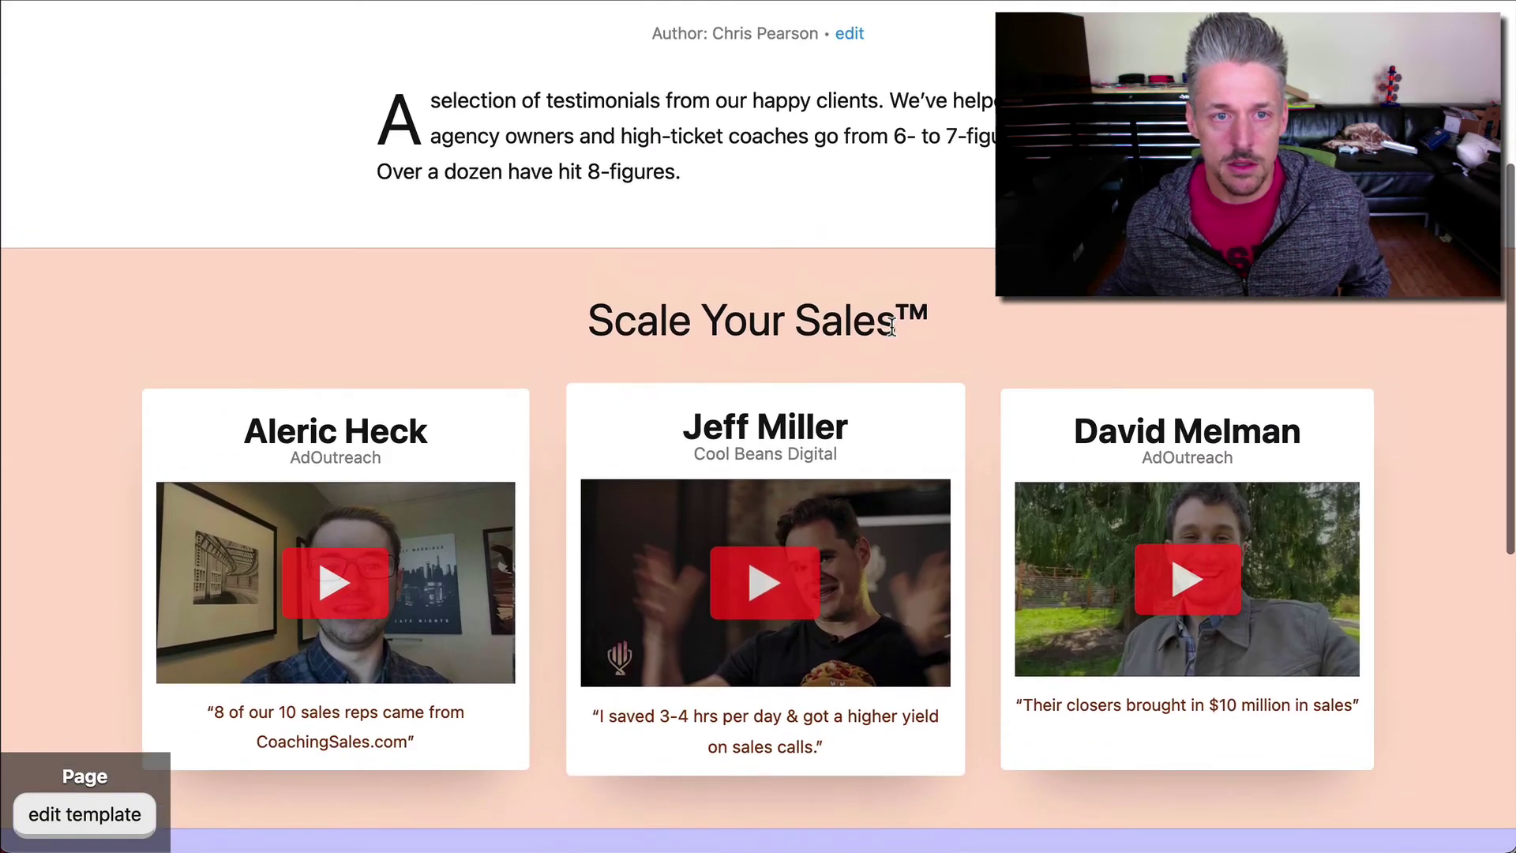
pyautogui.scroll(-8, 897, 332)
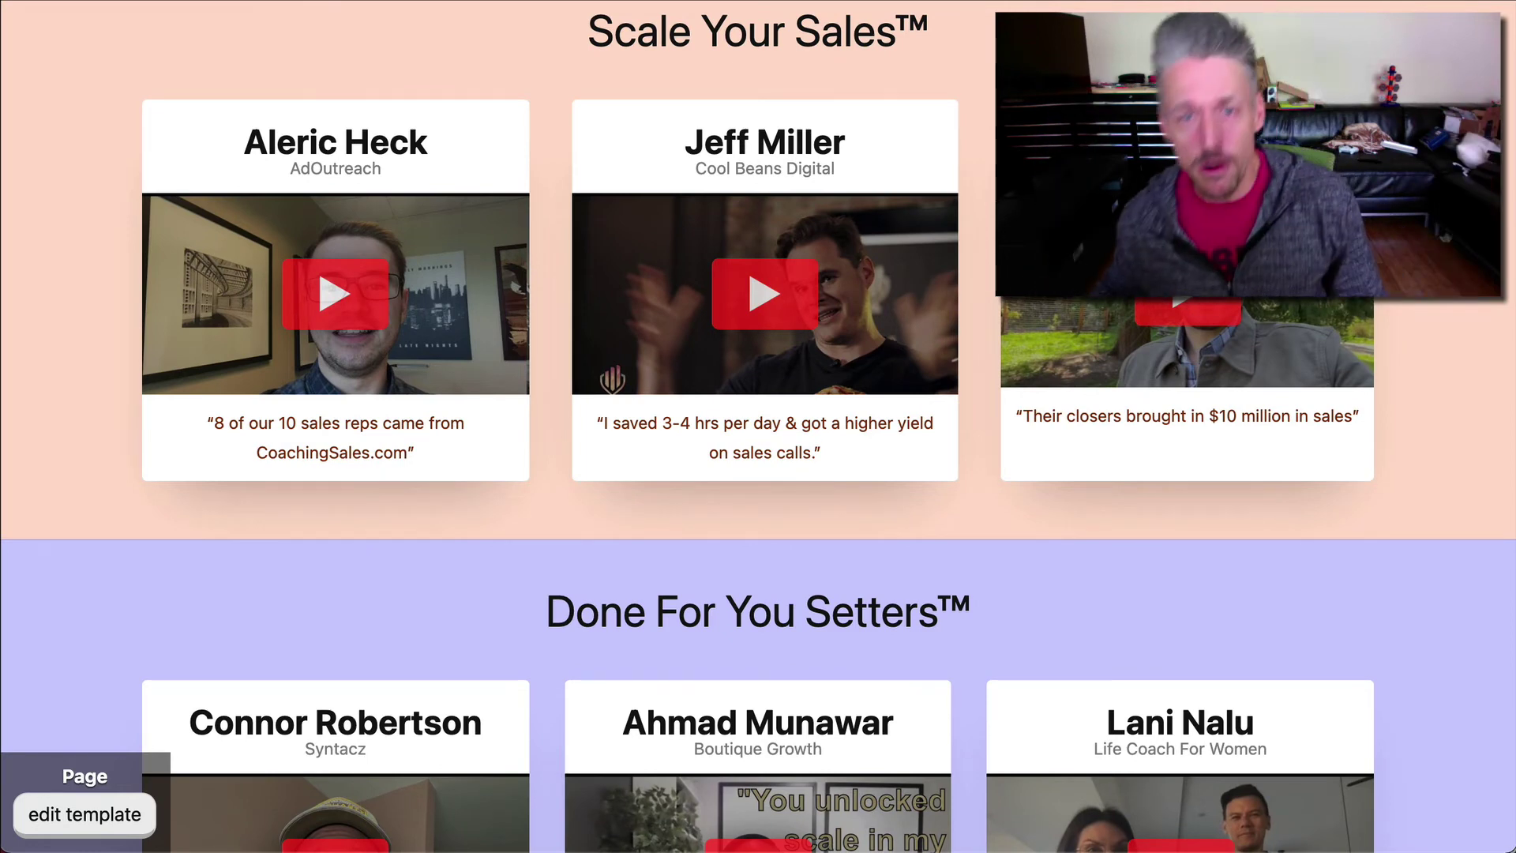
pyautogui.scroll(-1, 835, 667)
pyautogui.scroll(-3, 836, 668)
pyautogui.scroll(-1, 835, 666)
pyautogui.scroll(3, 988, 368)
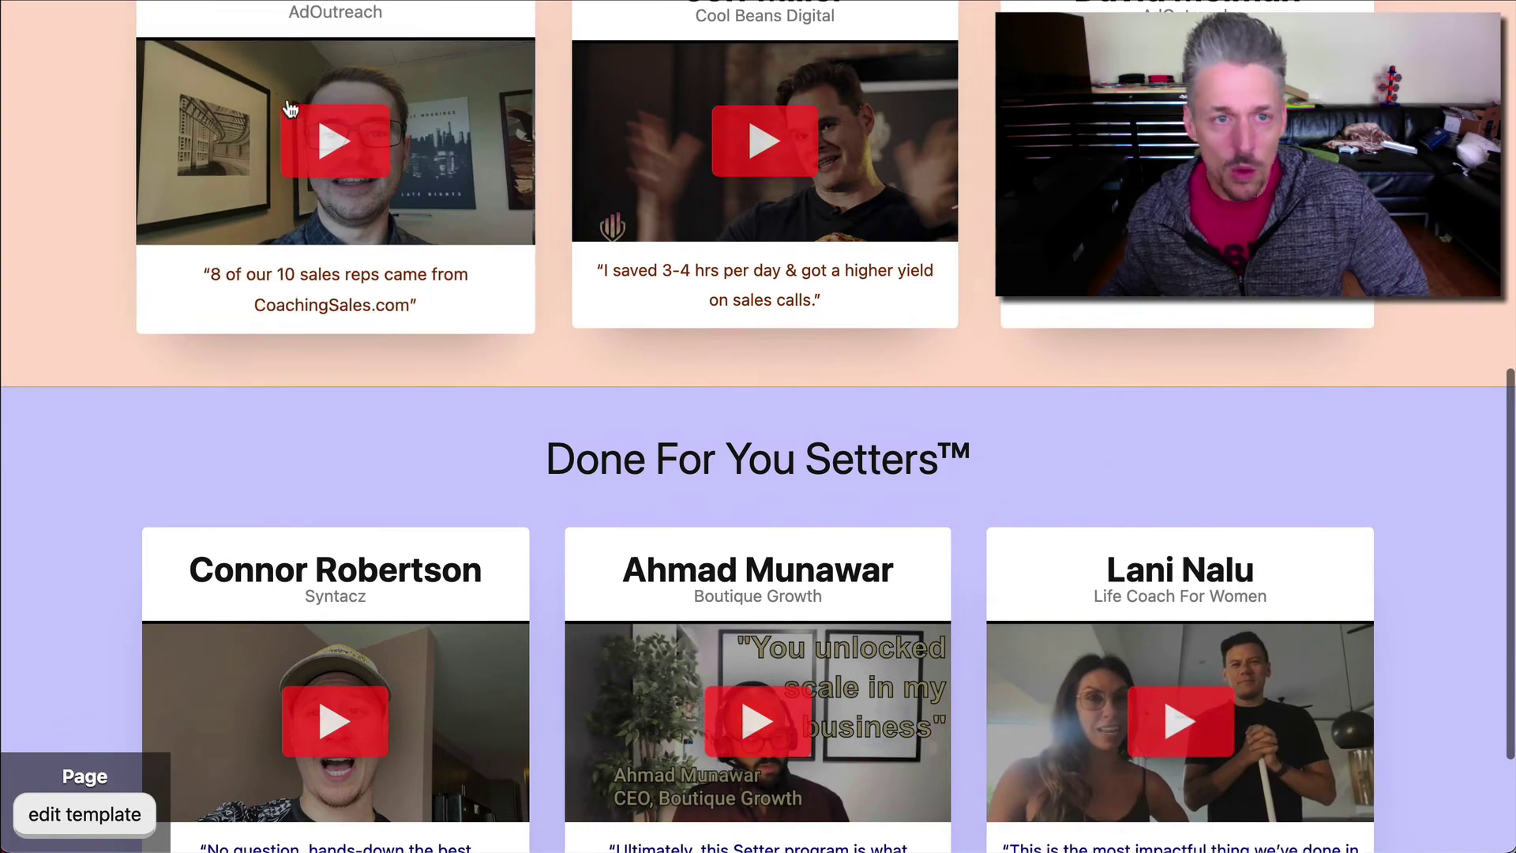
pyautogui.scroll(-4, 794, 493)
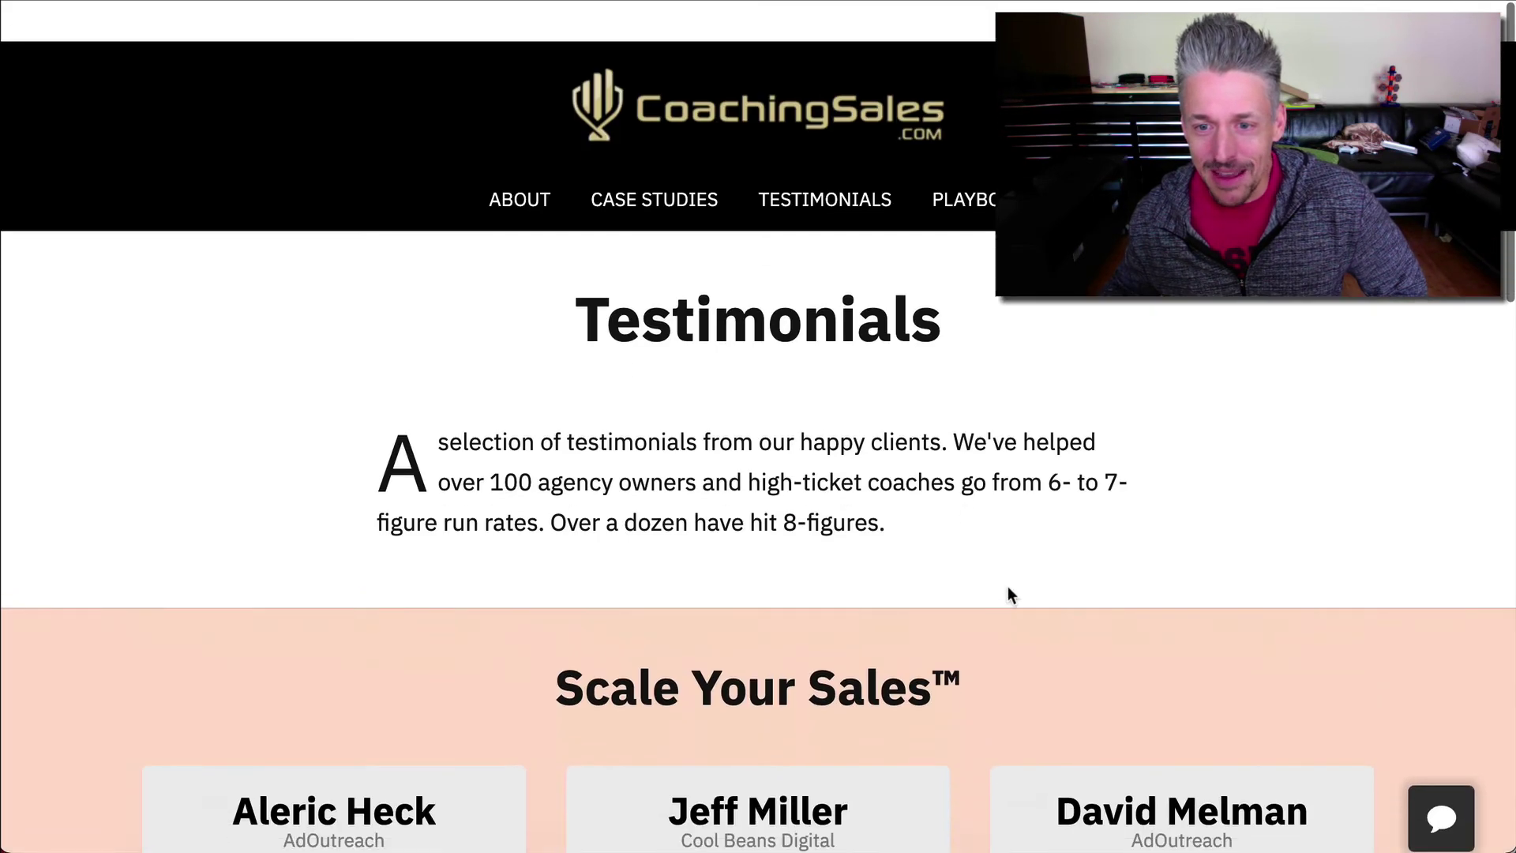
pyautogui.scroll(-8, 1008, 586)
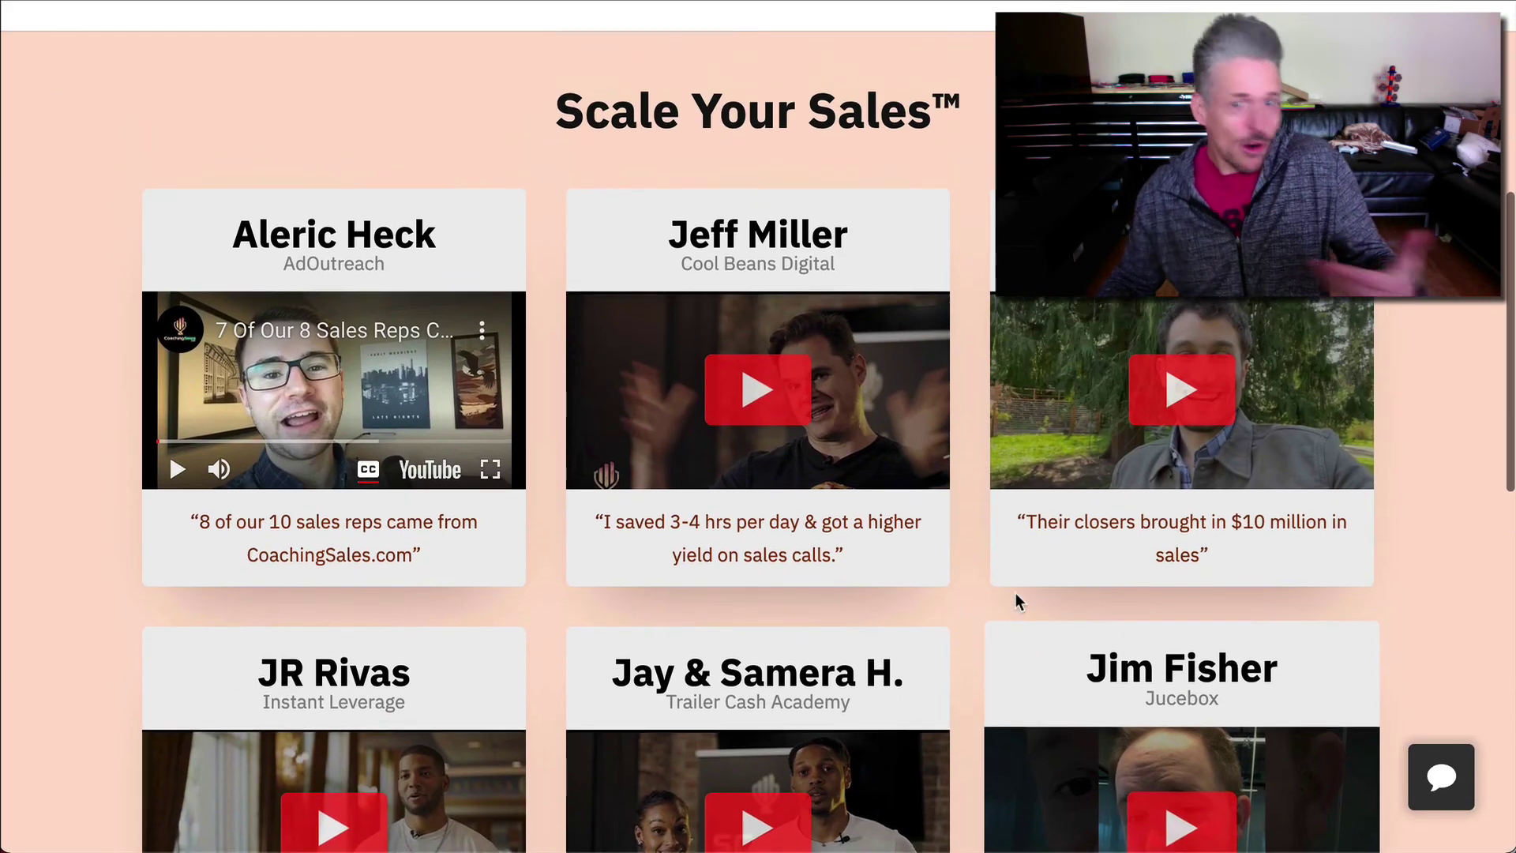
pyautogui.scroll(1, 1015, 592)
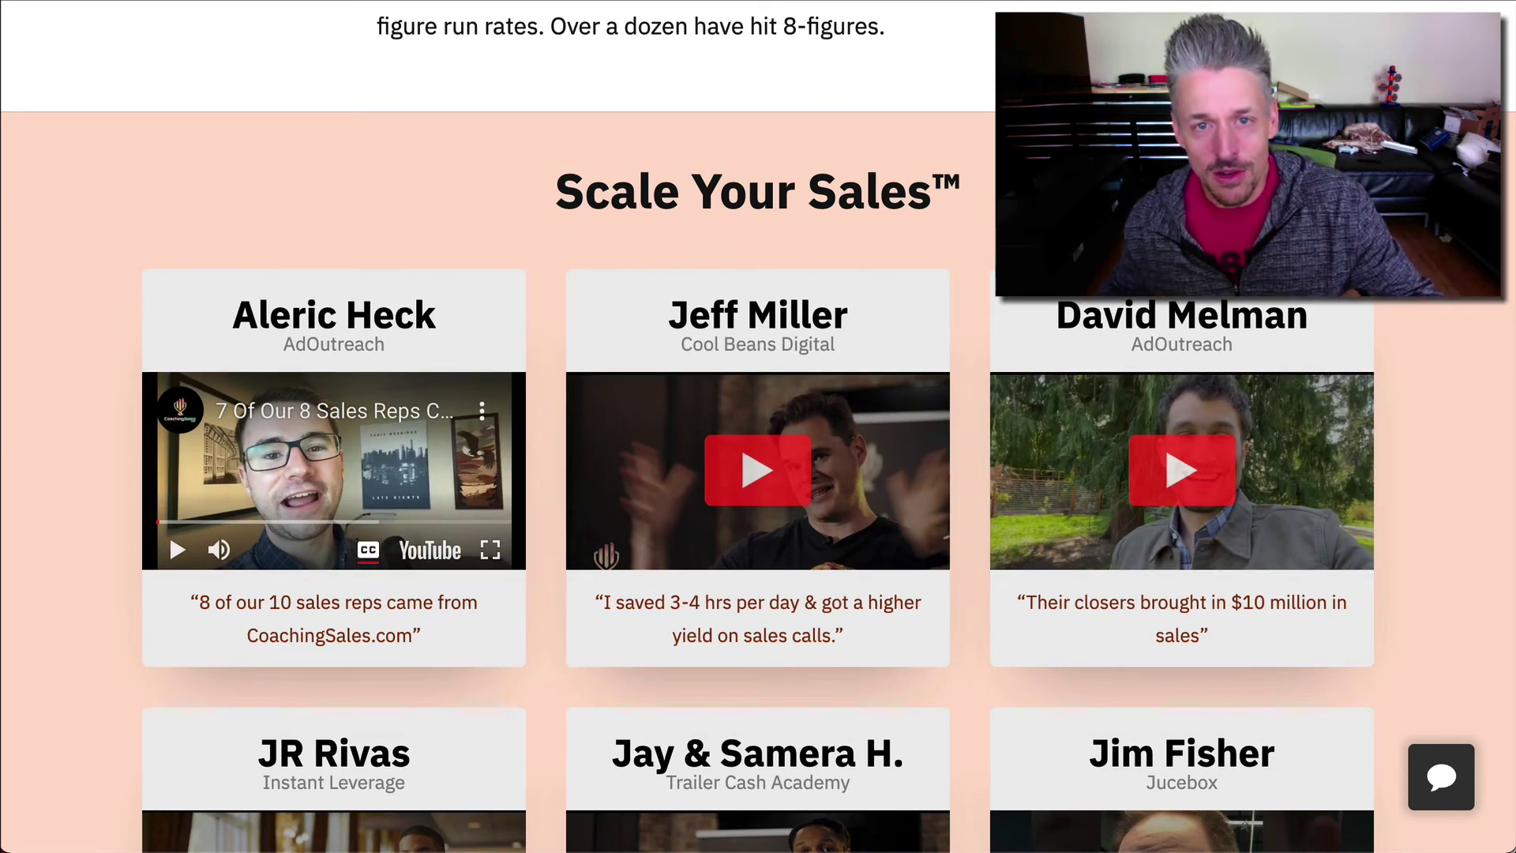
pyautogui.scroll(-12, 803, 622)
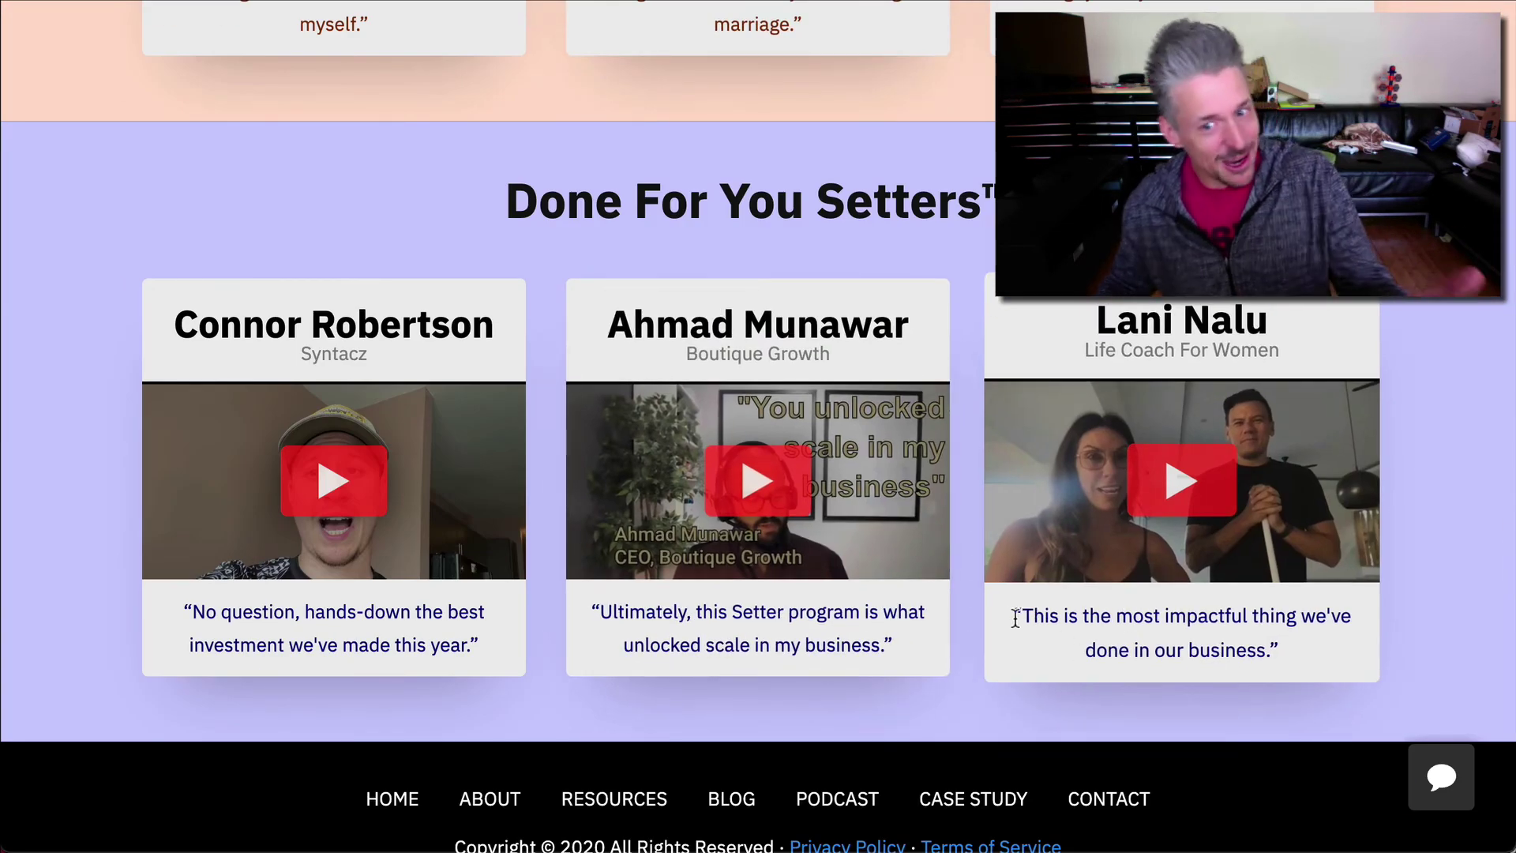
pyautogui.moveTo(1118, 646); pyautogui.dragTo(1055, 628)
pyautogui.click(1134, 633)
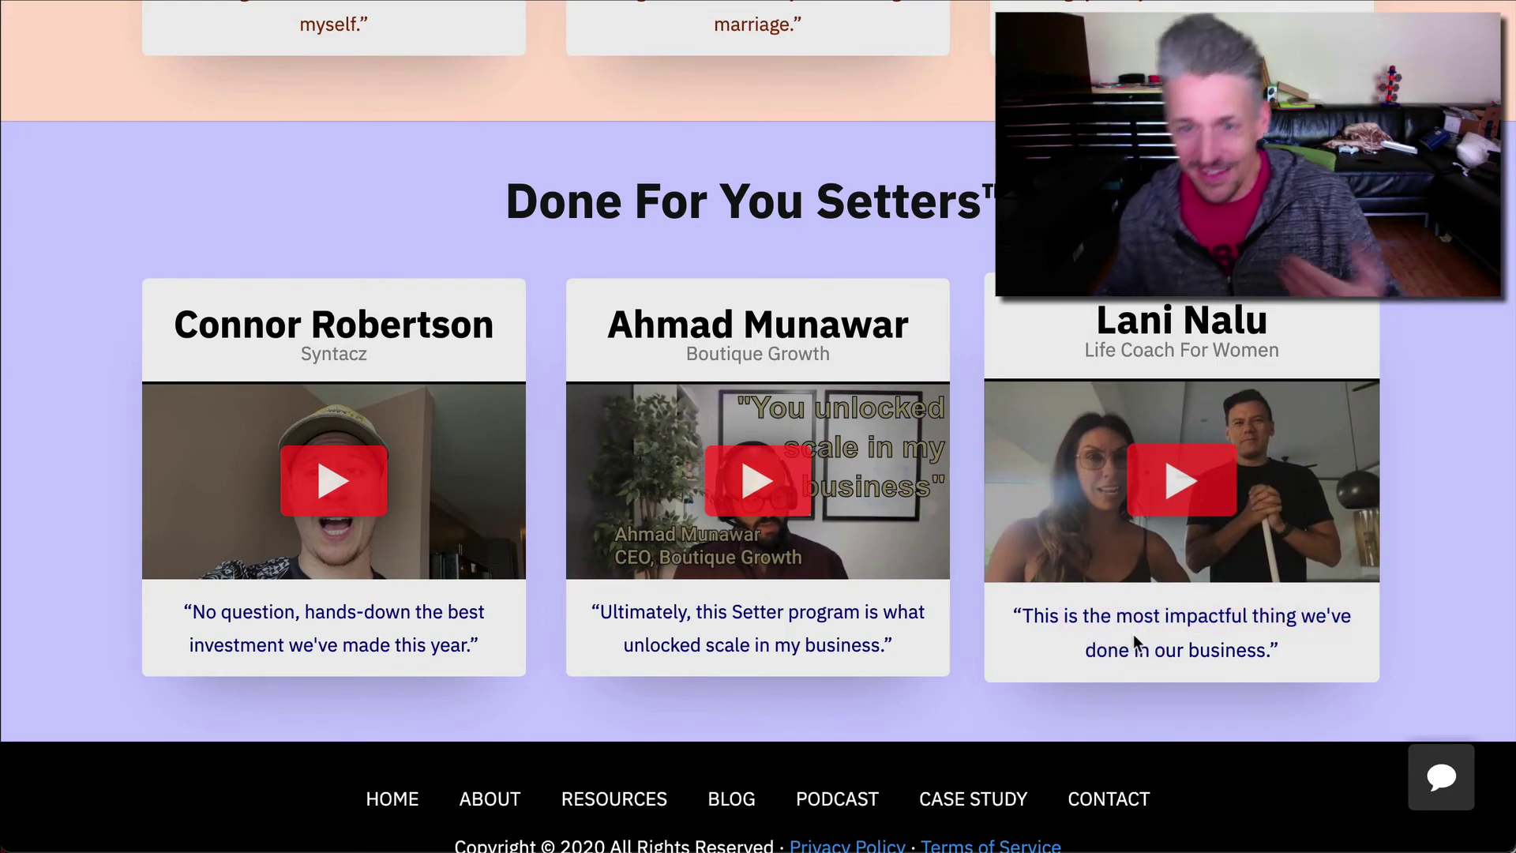
pyautogui.scroll(20, 1134, 633)
pyautogui.scroll(-7, 875, 399)
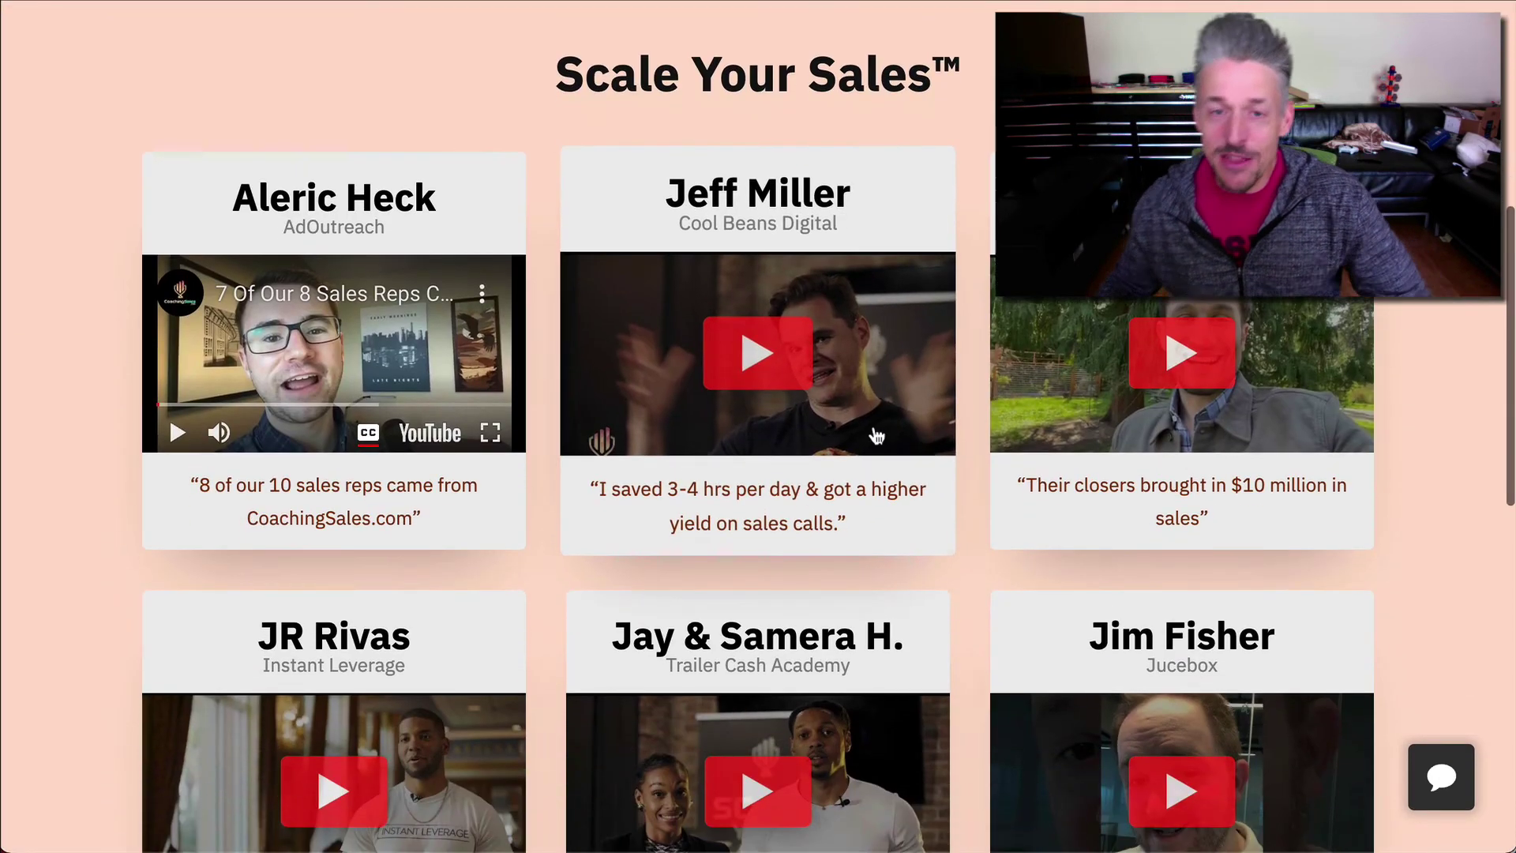
pyautogui.scroll(4, 874, 430)
pyautogui.scroll(-3, 887, 142)
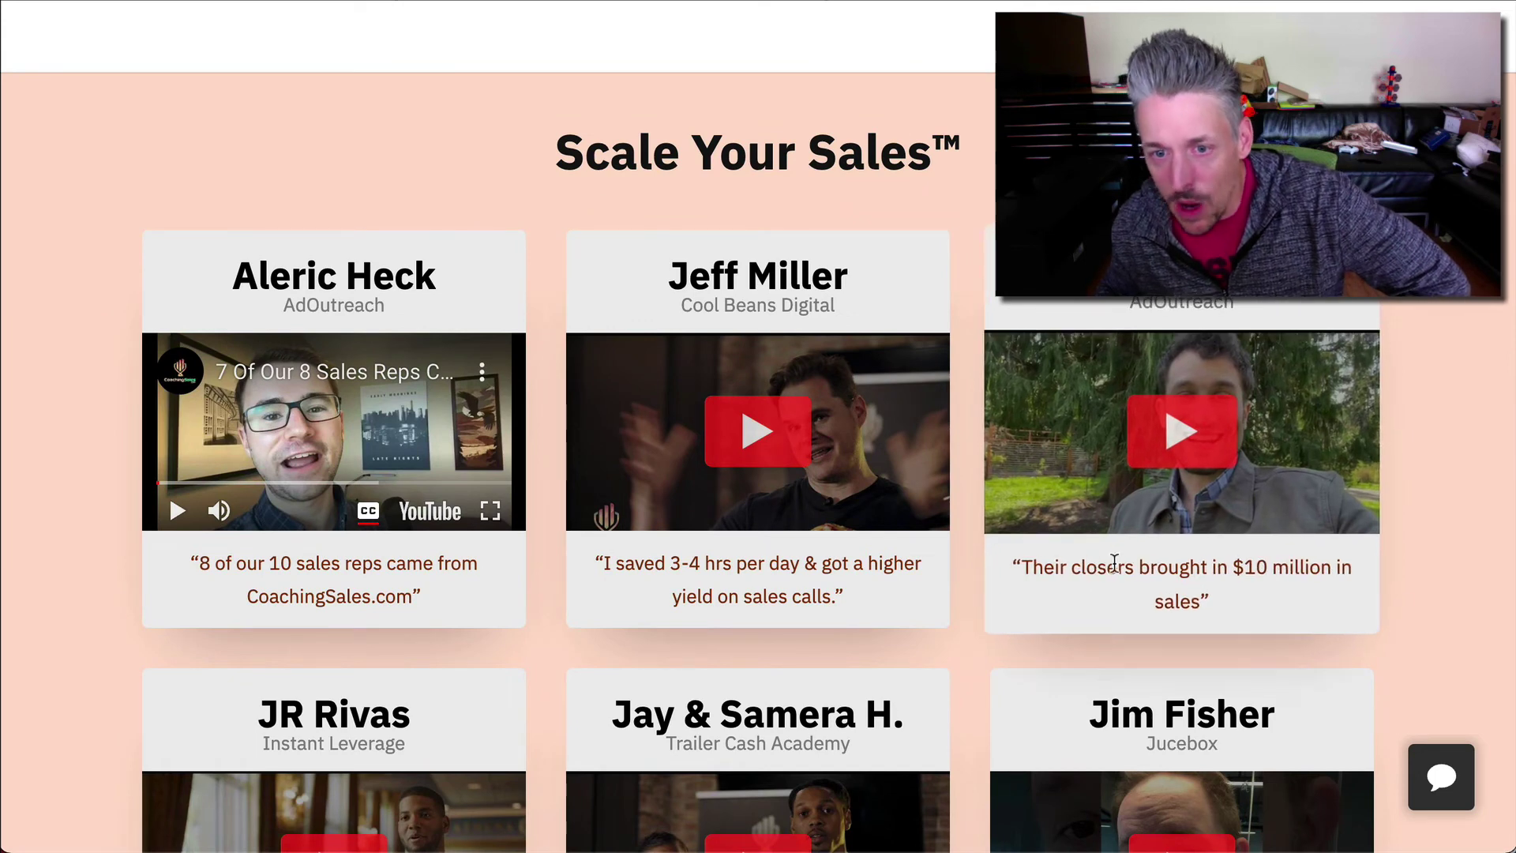
pyautogui.moveTo(1007, 570); pyautogui.dragTo(1206, 602)
pyautogui.click(1206, 603)
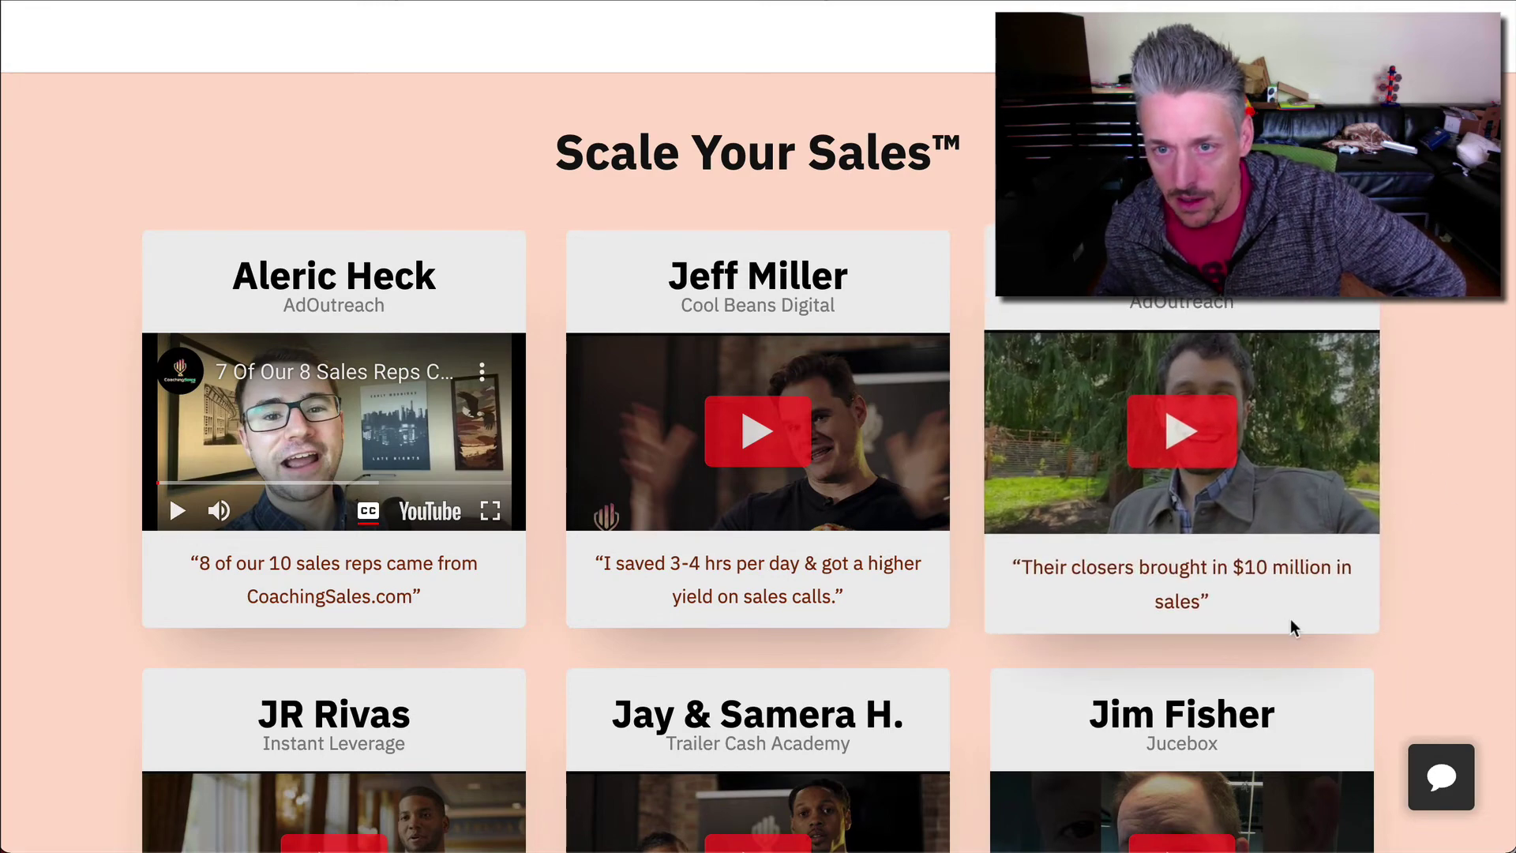
pyautogui.scroll(-12, 1290, 619)
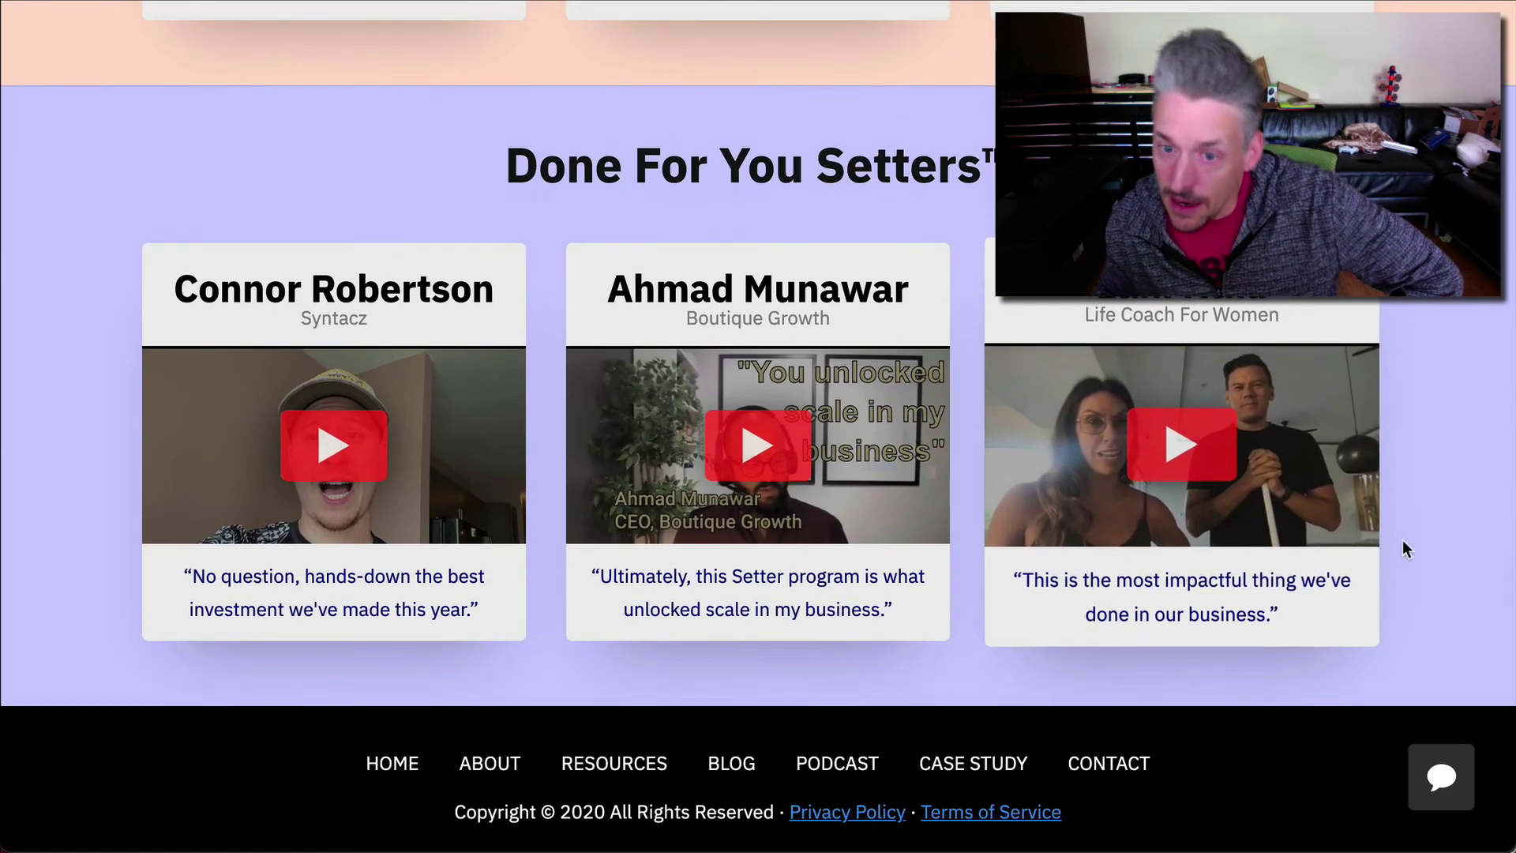
pyautogui.scroll(3, 1122, 582)
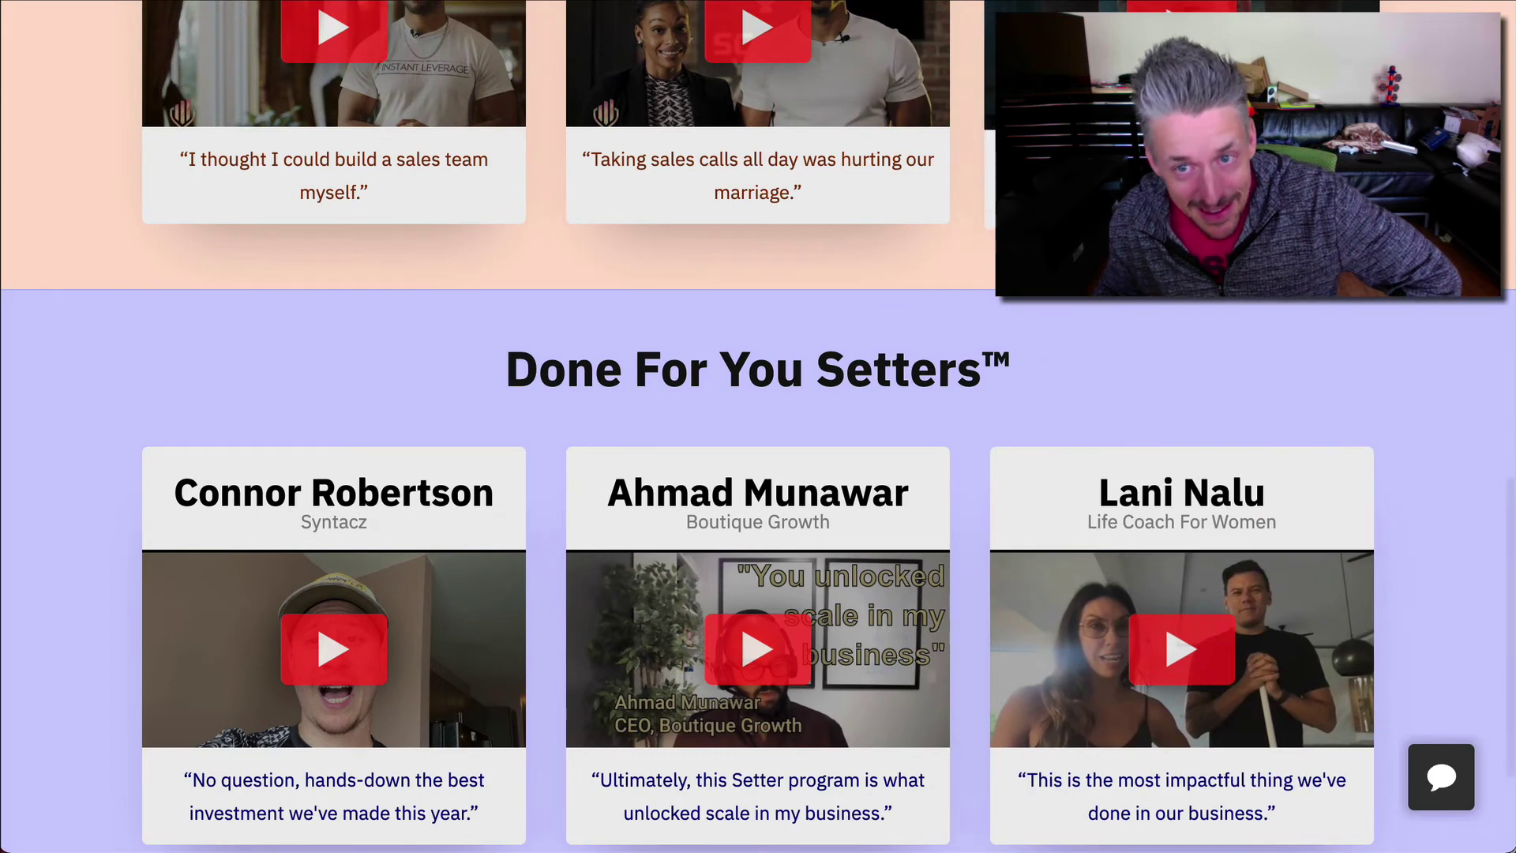
pyautogui.scroll(-3, 1231, 585)
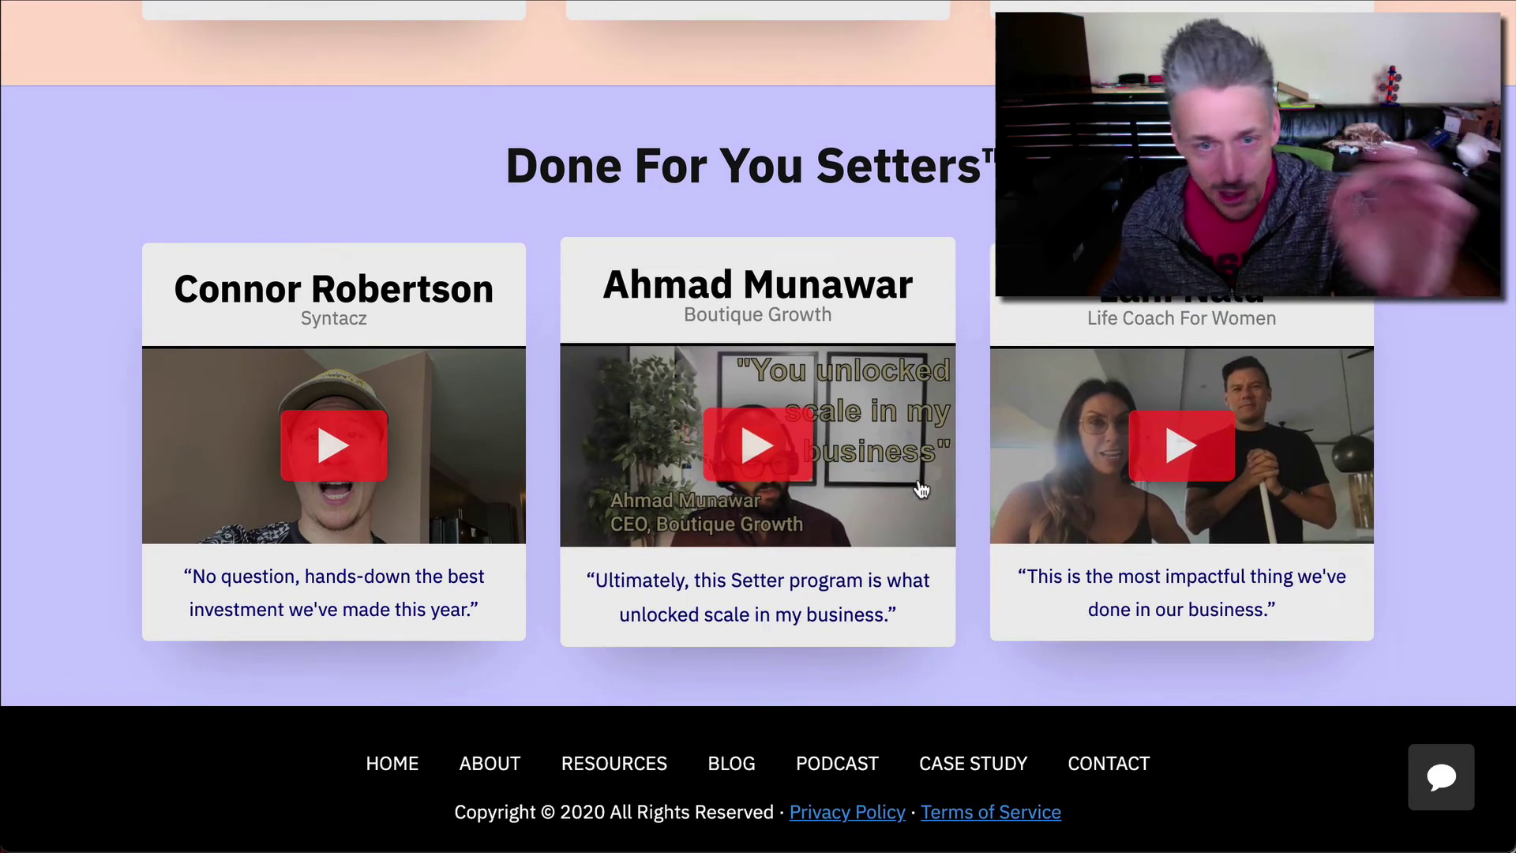
pyautogui.scroll(4, 920, 480)
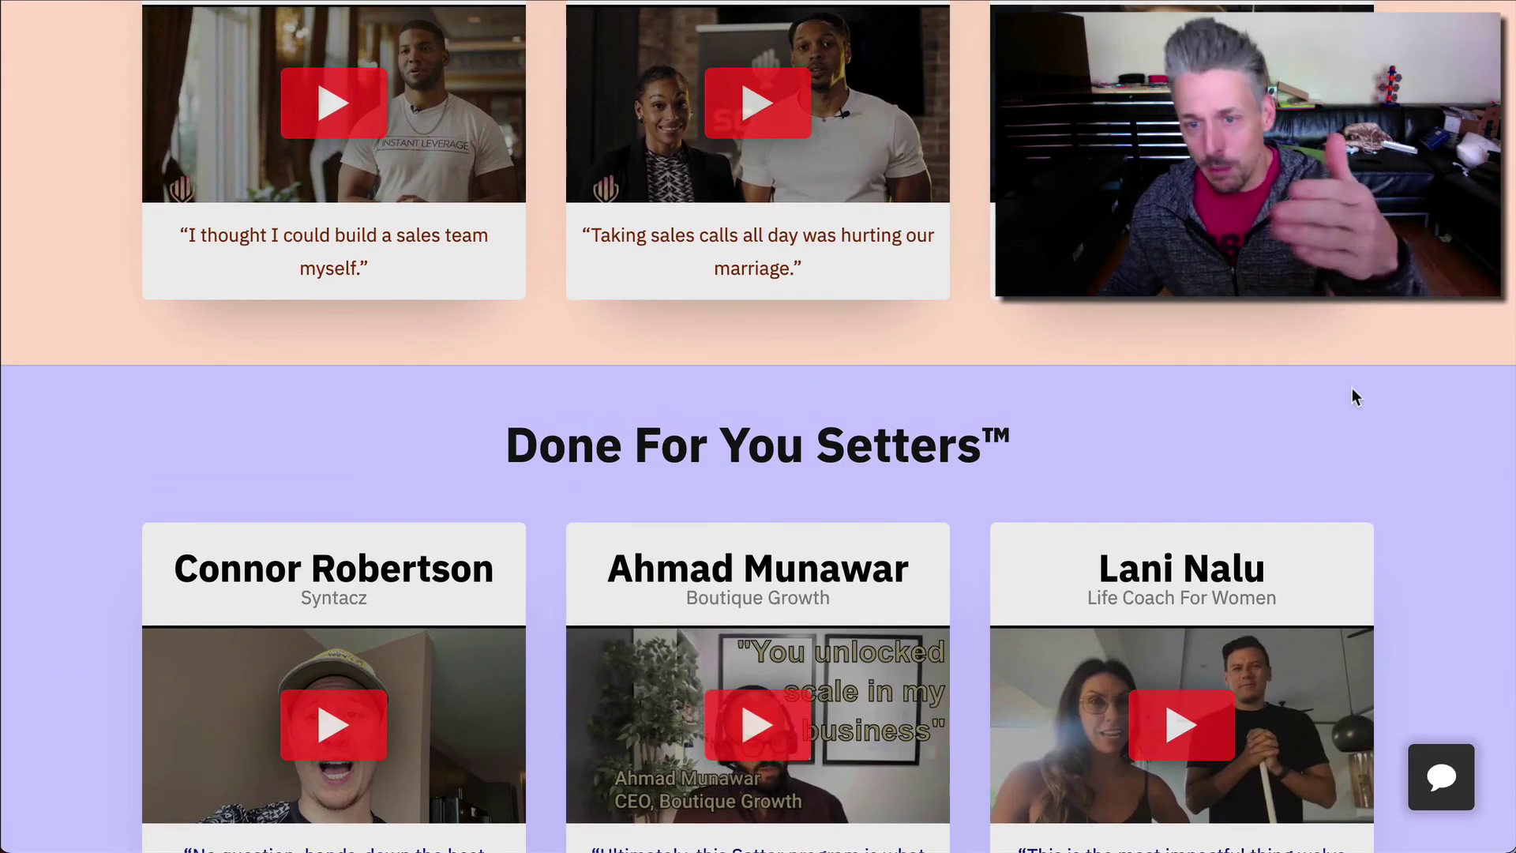
pyautogui.scroll(-4, 986, 448)
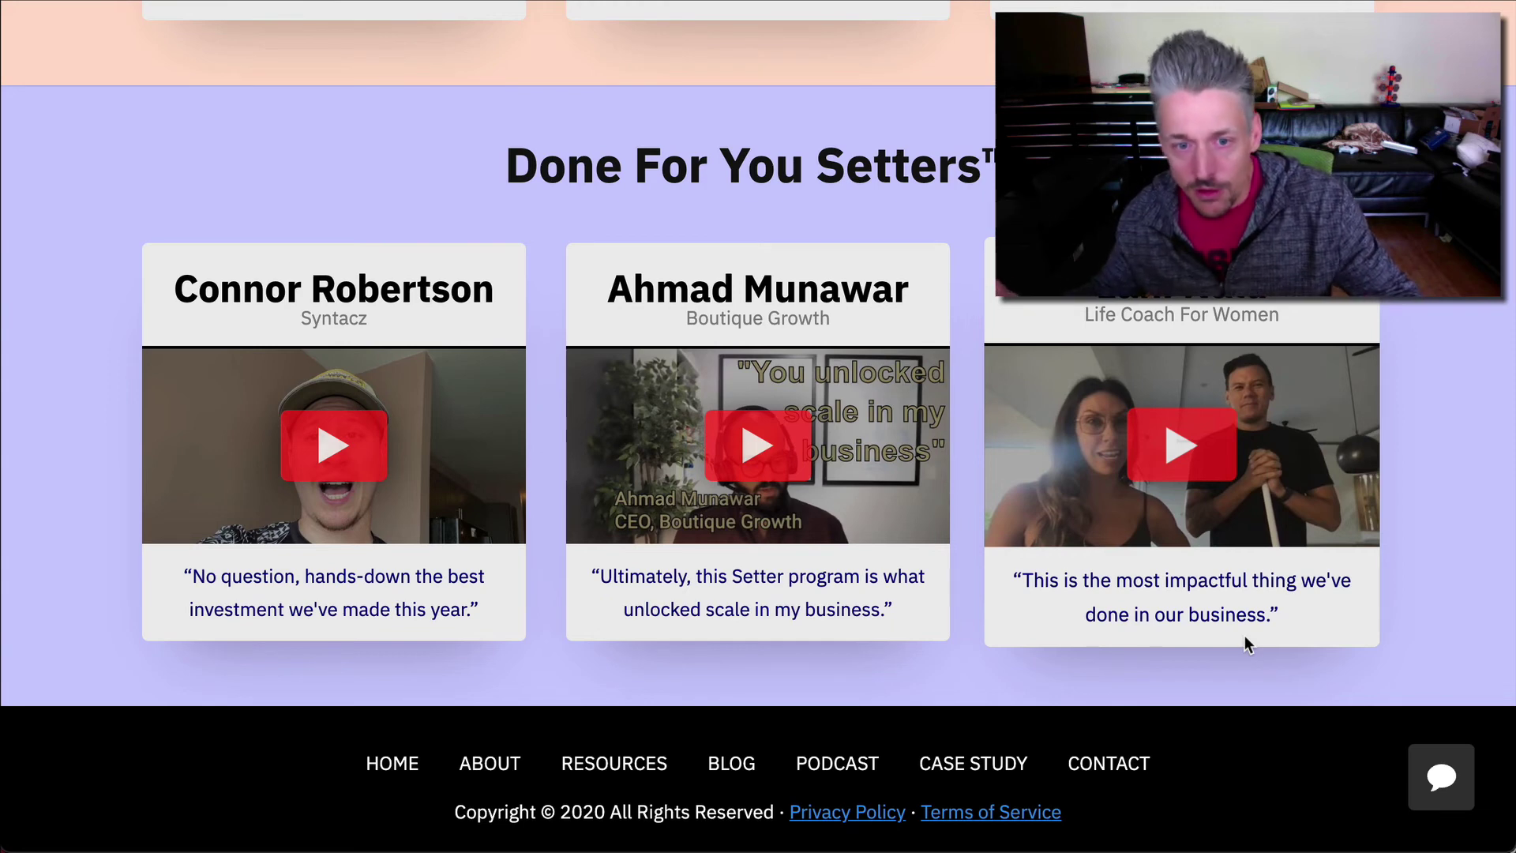
pyautogui.scroll(4, 1226, 512)
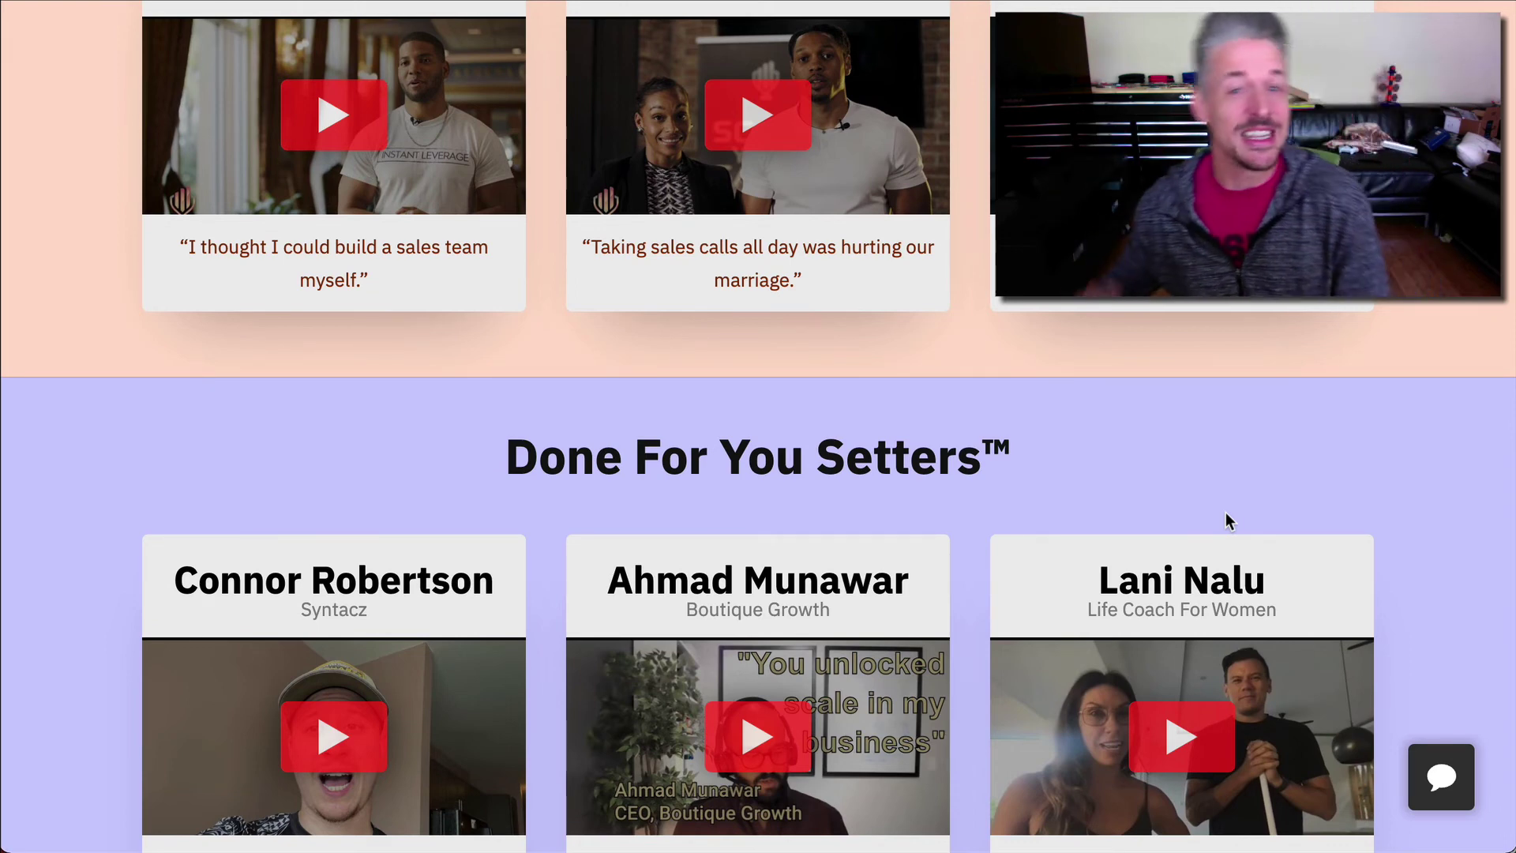
pyautogui.scroll(10, 1242, 507)
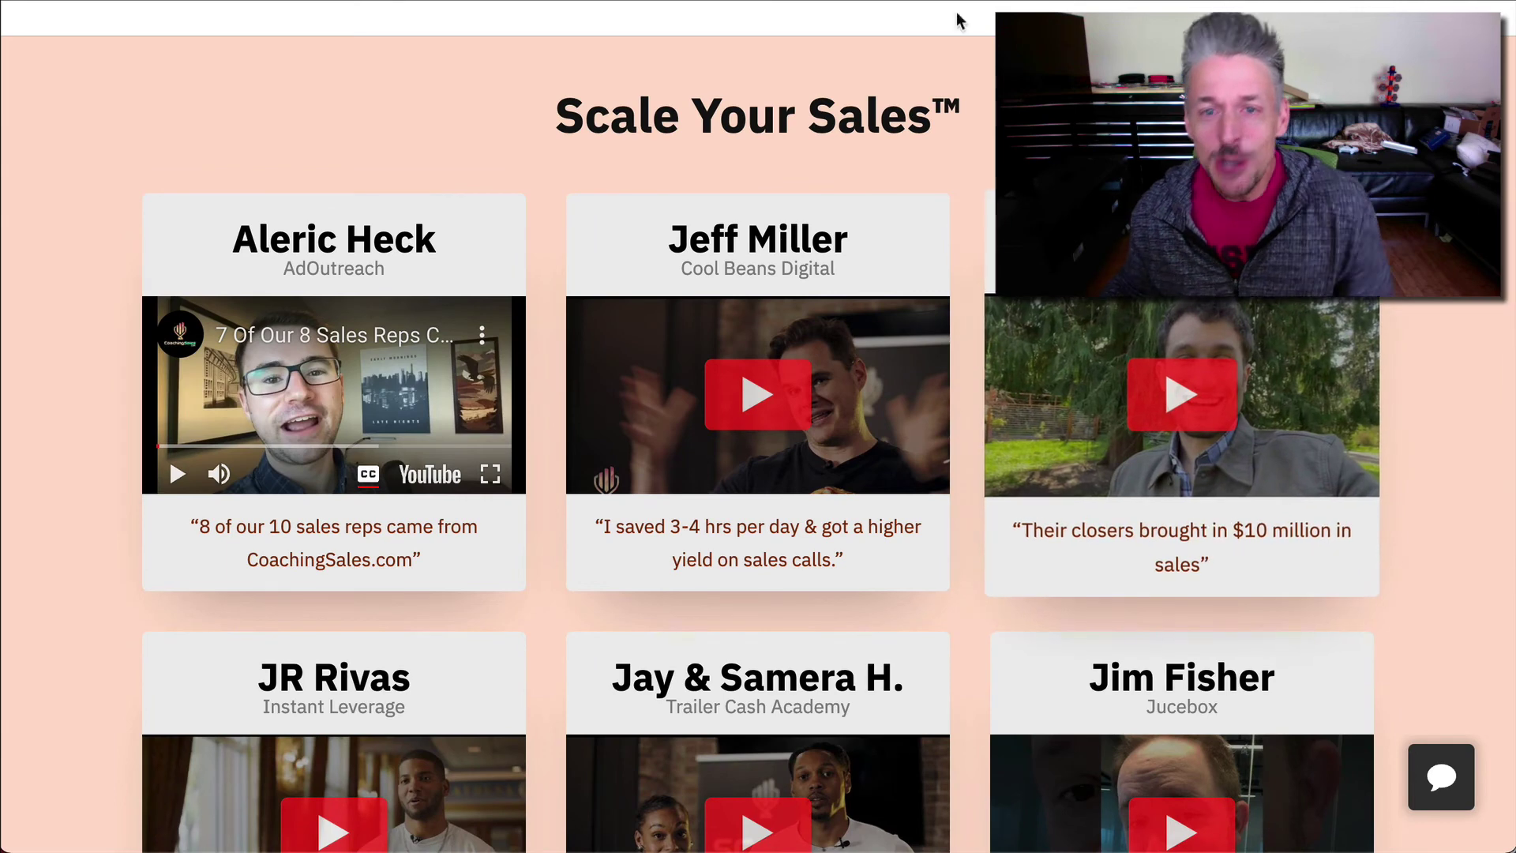
pyautogui.scroll(-6, 676, 423)
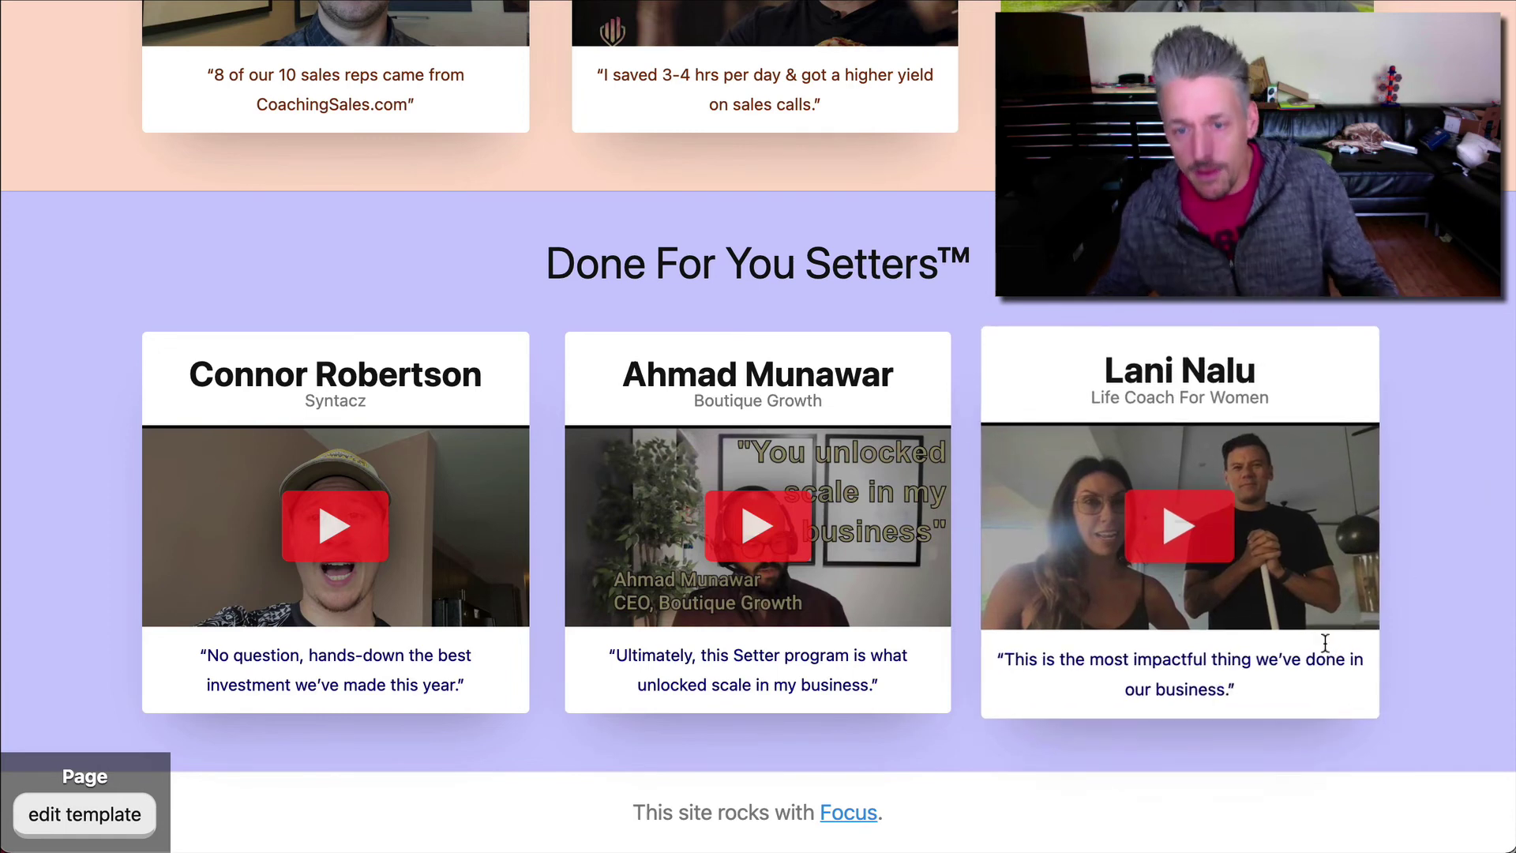
# Scroll the Testimonials page to the Scale Your Sales cards before moving to DIYthemes.
pyautogui.scroll(5, 1343, 557)
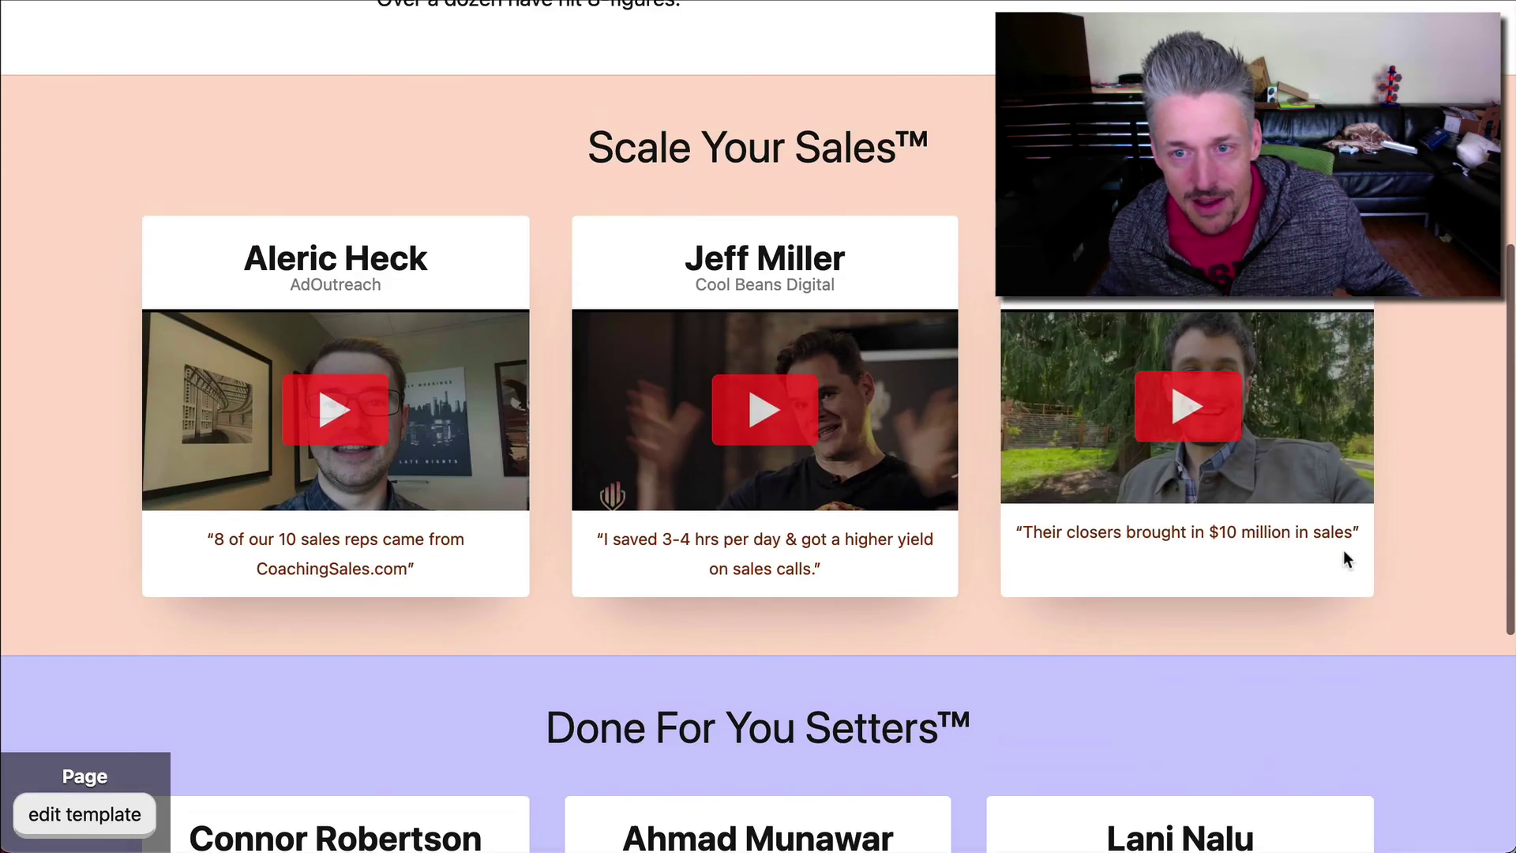
pyautogui.scroll(-3, 1340, 552)
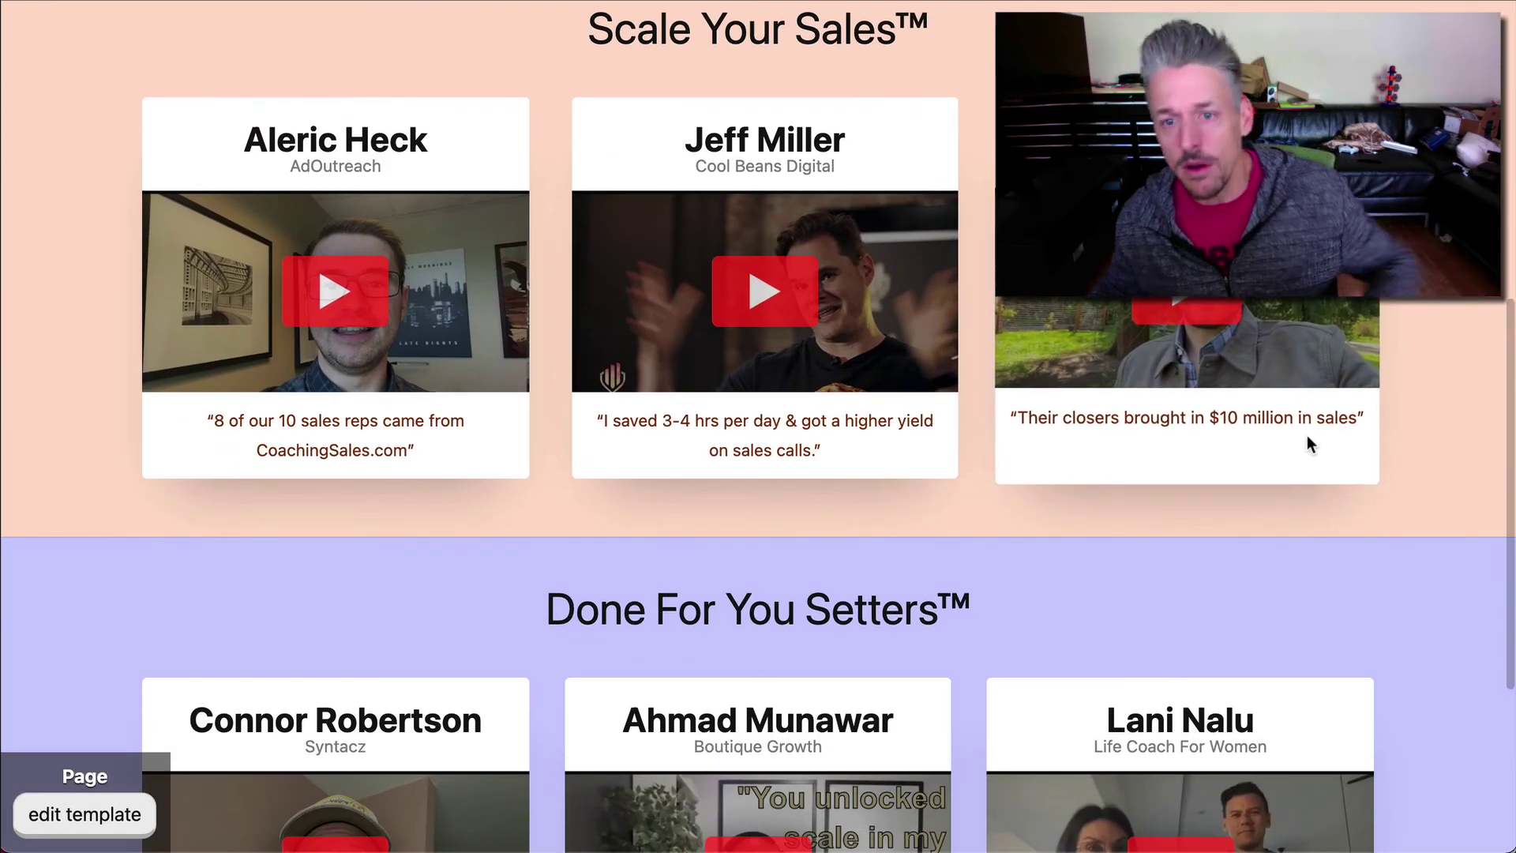
pyautogui.scroll(-5, 1307, 436)
pyautogui.scroll(5, 1239, 600)
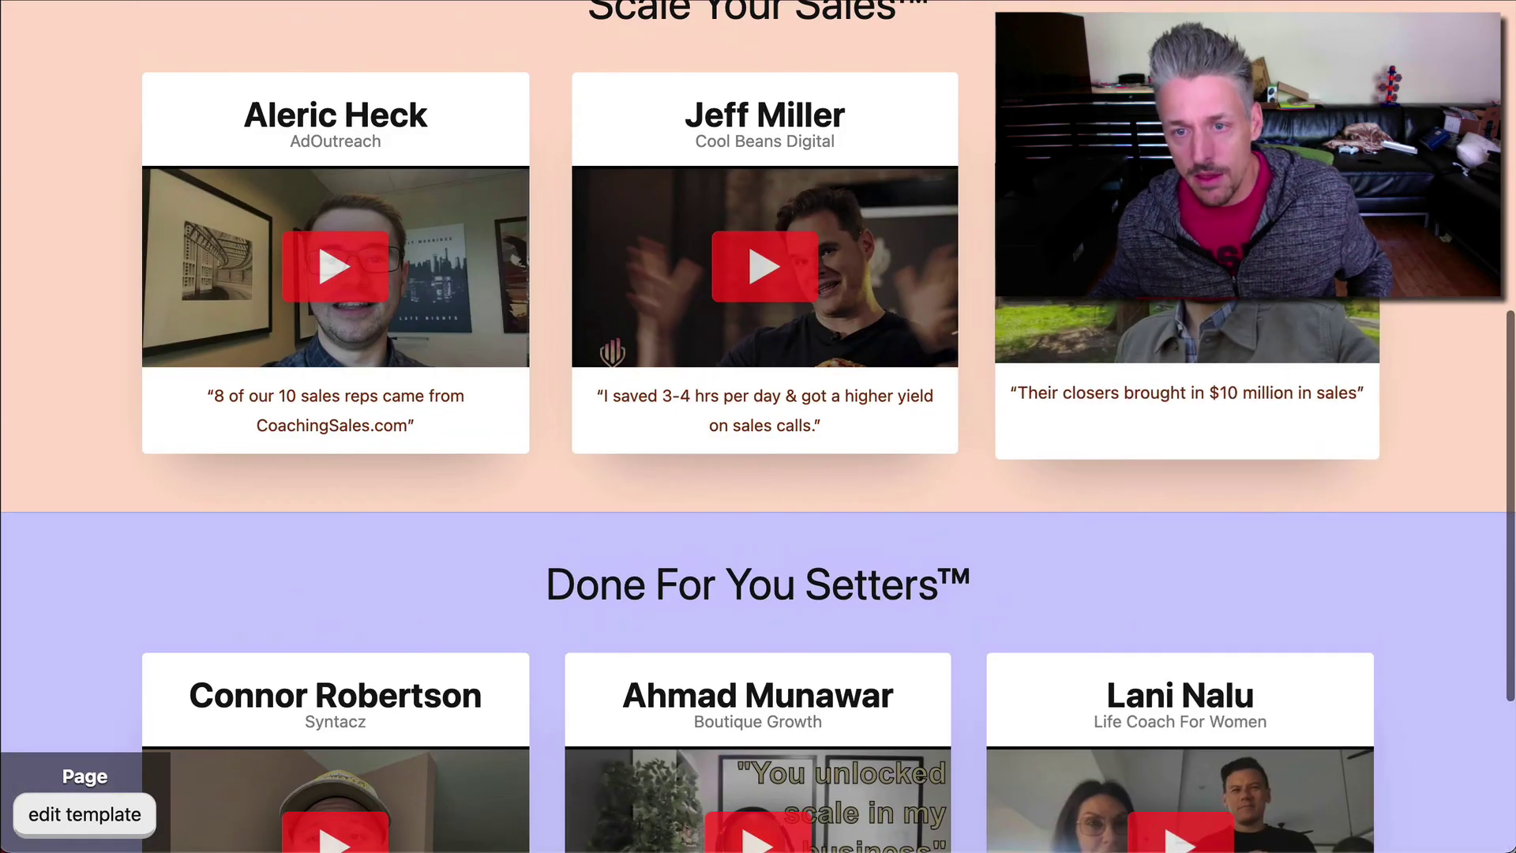
pyautogui.moveTo(1059, 357)
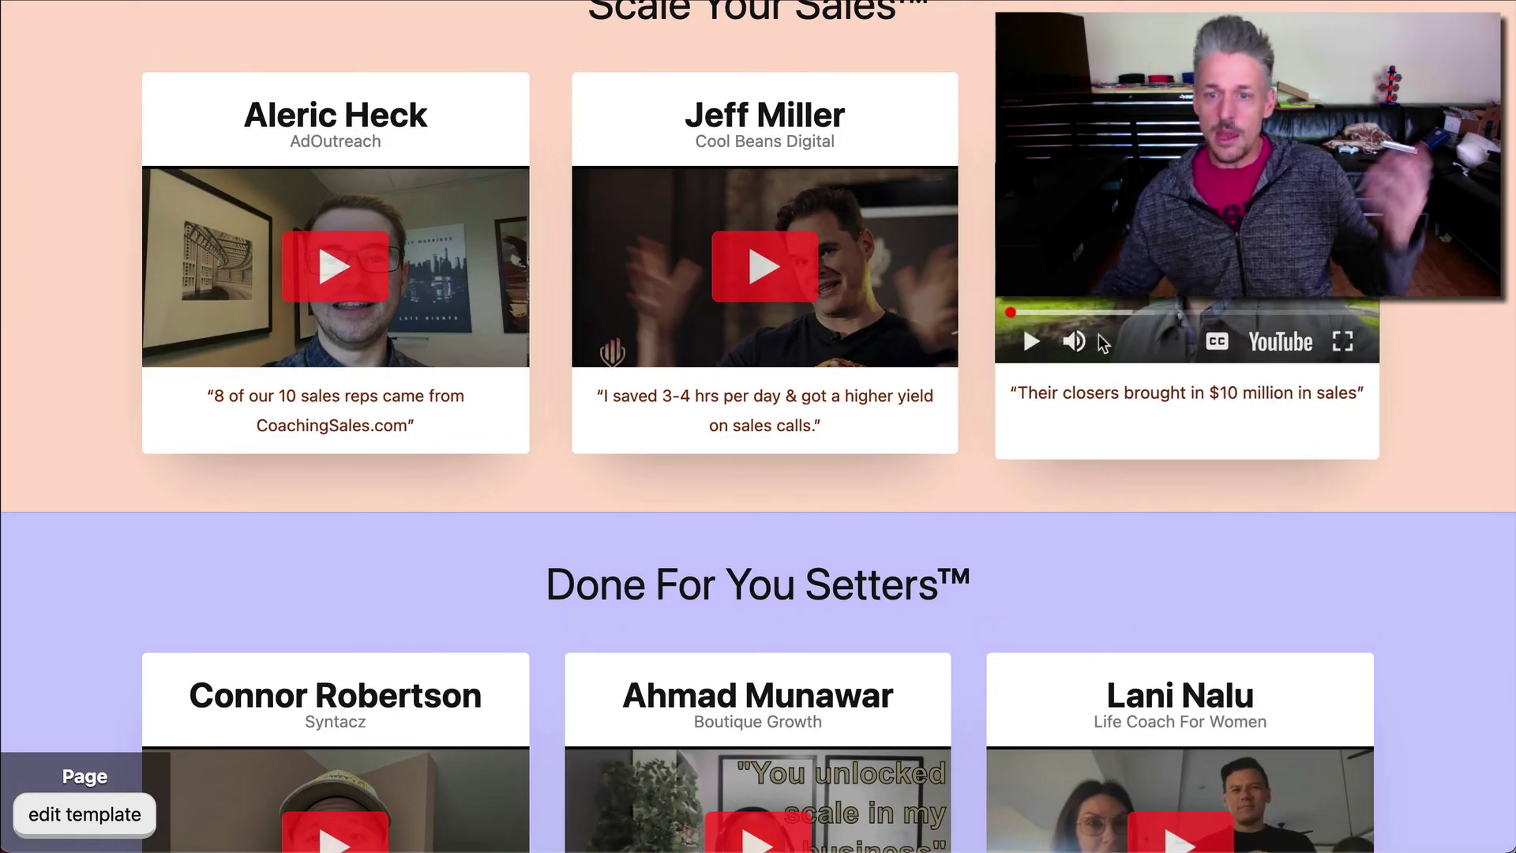
pyautogui.scroll(8, 1167, 401)
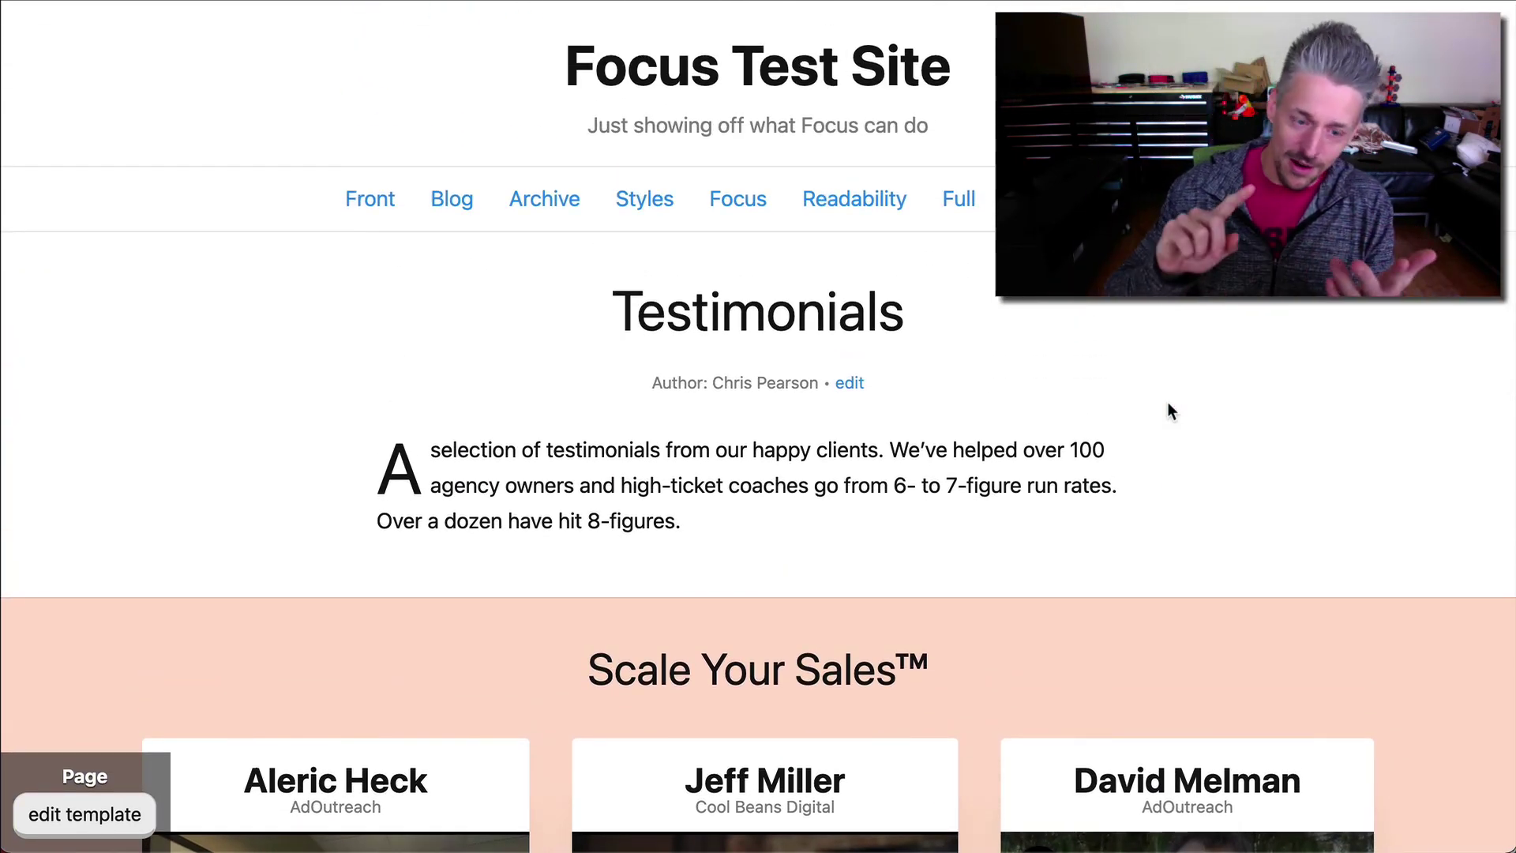
pyautogui.scroll(-5, 1168, 401)
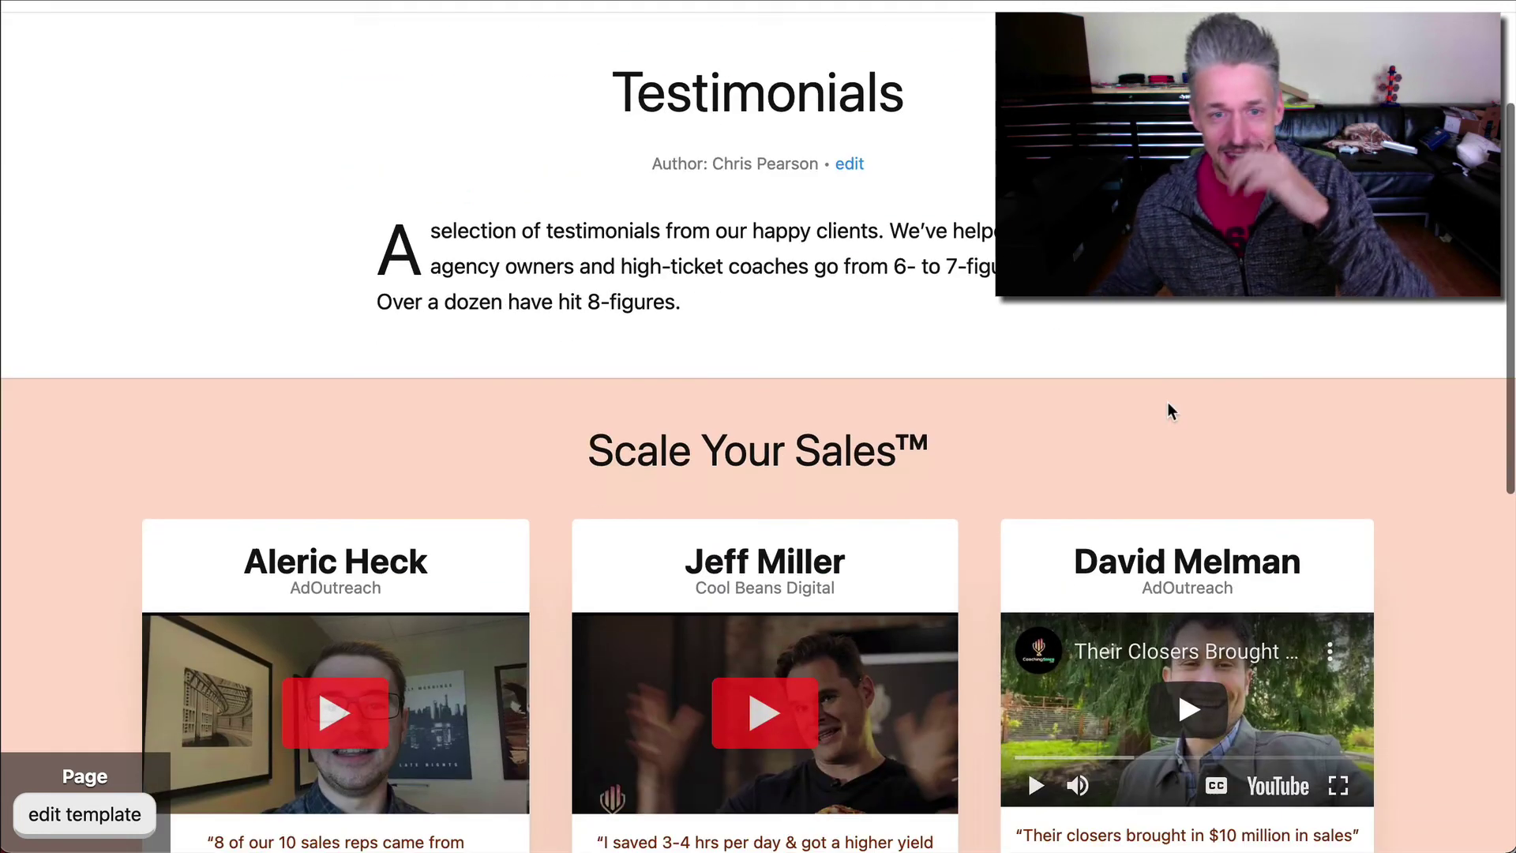
pyautogui.scroll(-1, 1168, 363)
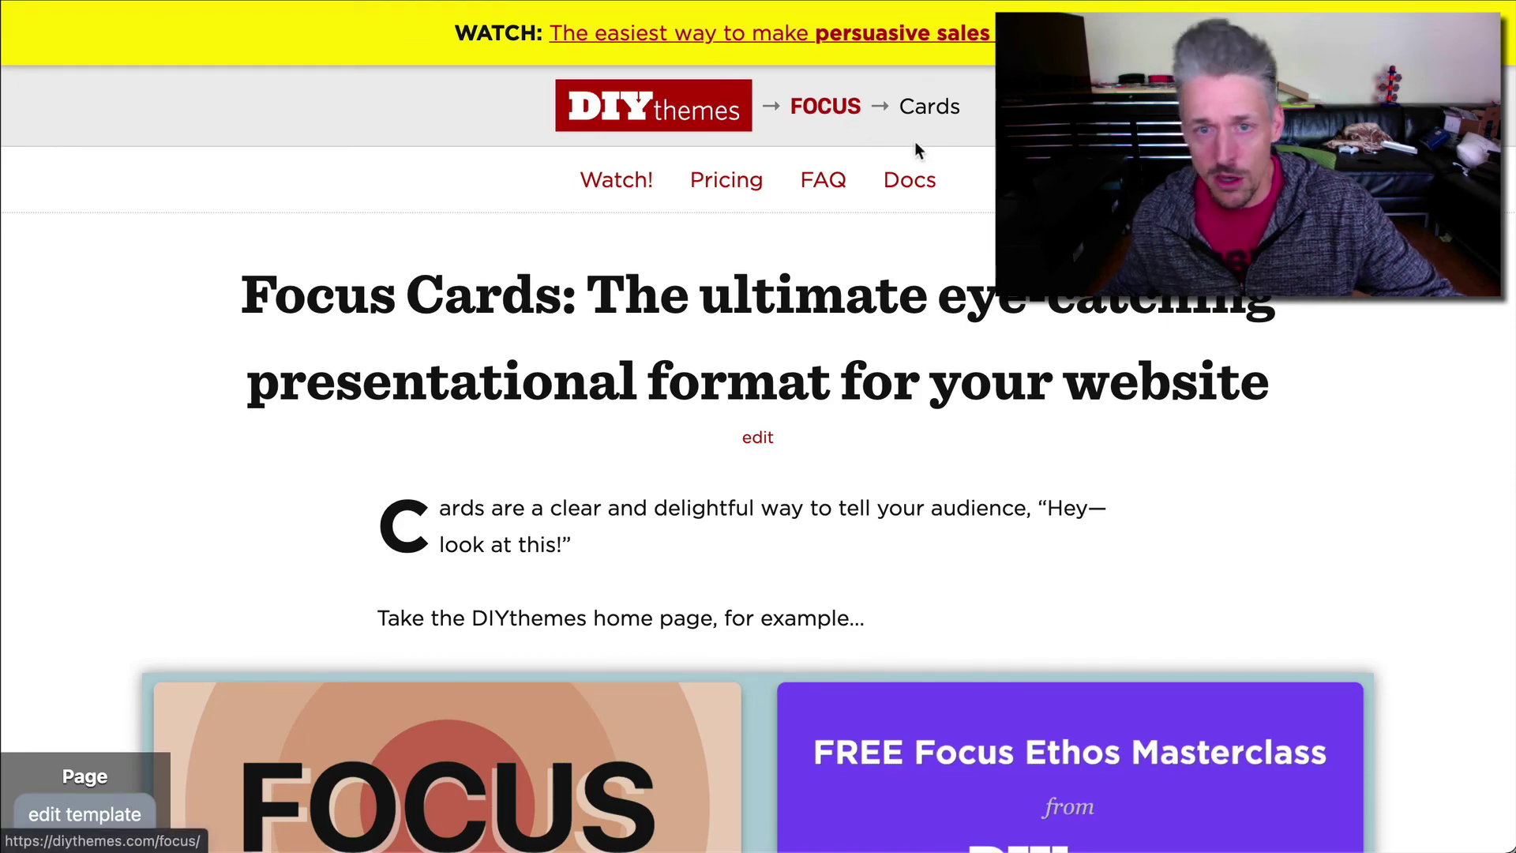
pyautogui.scroll(-20, 826, 387)
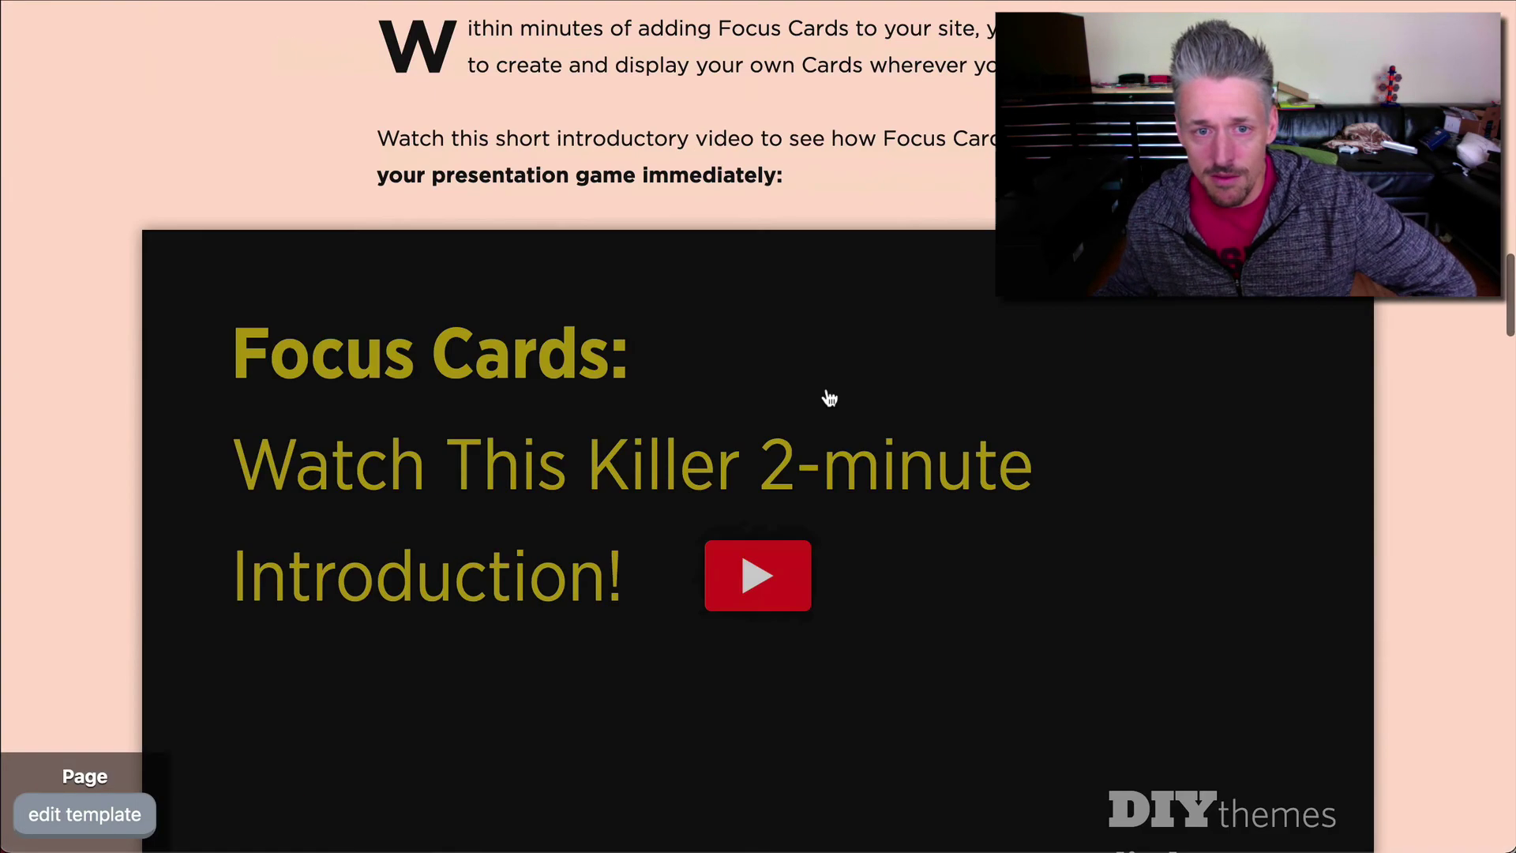
pyautogui.scroll(10, 827, 388)
pyautogui.scroll(10, 826, 387)
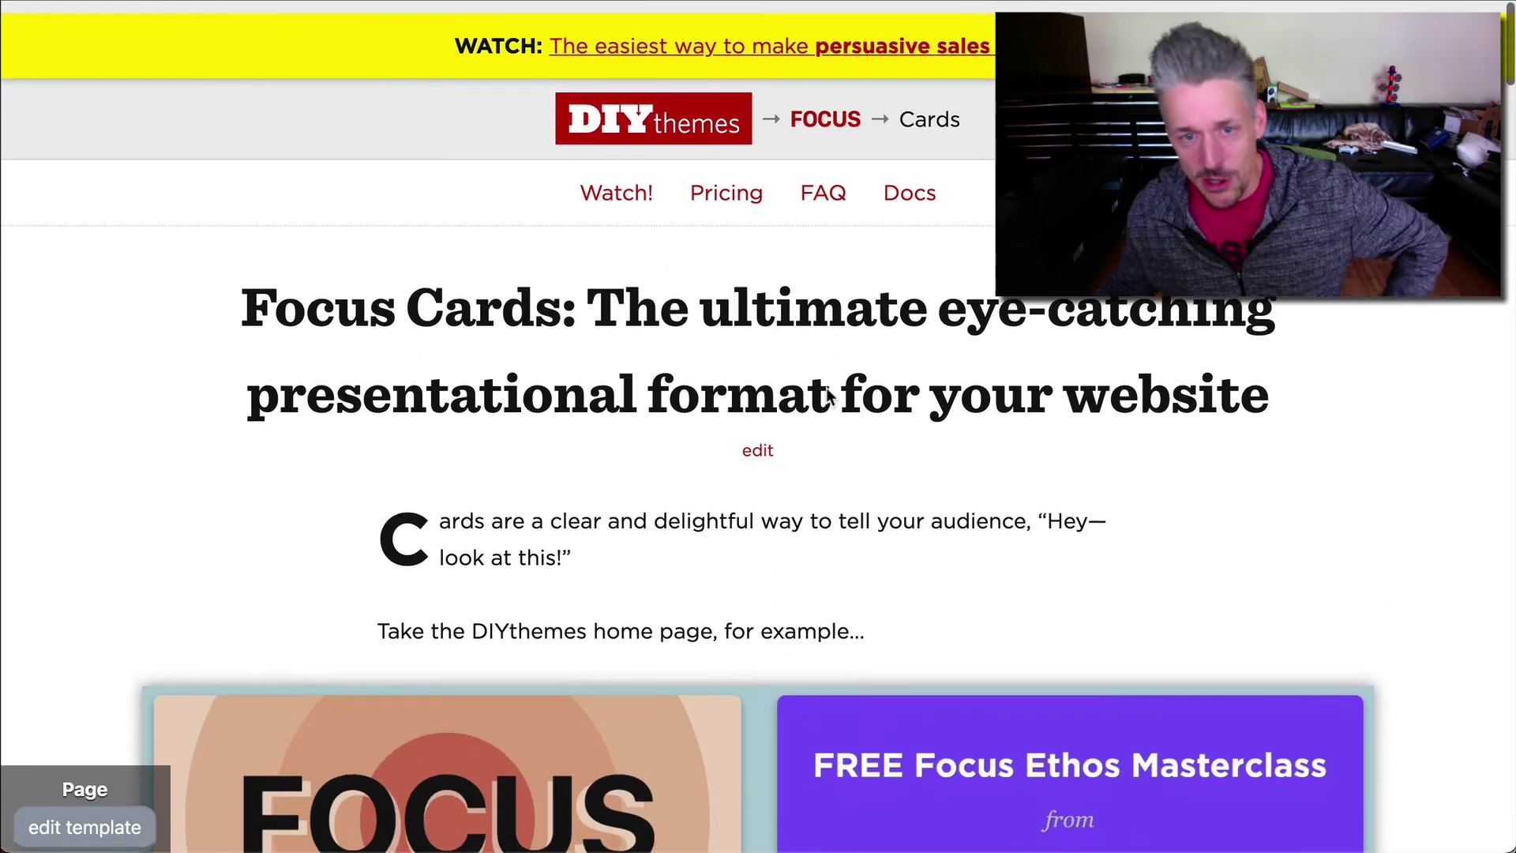
pyautogui.hotkey('alt', 'Left')
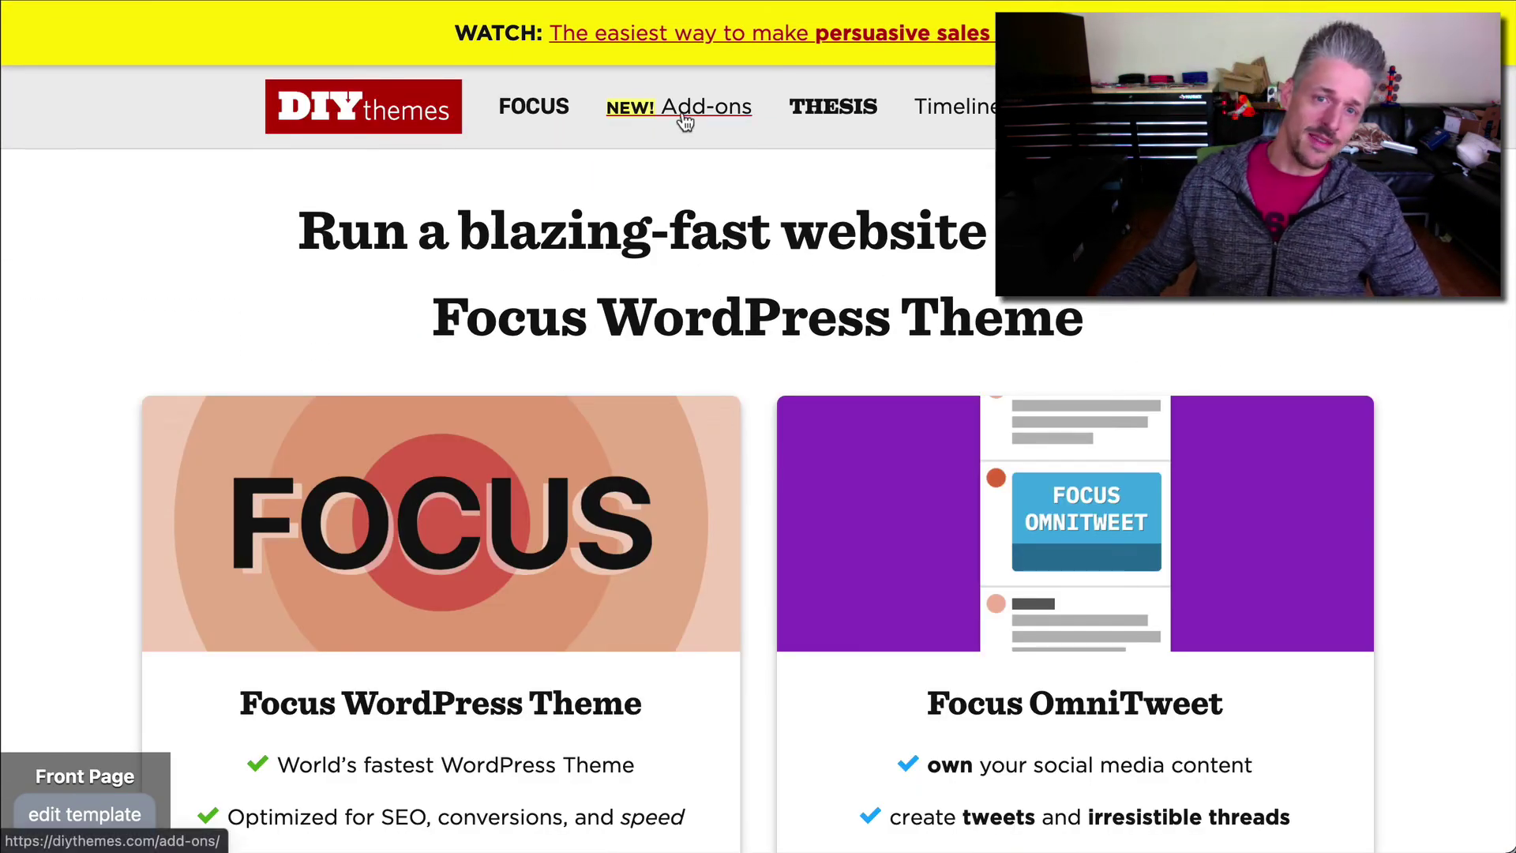
pyautogui.scroll(-20, 722, 202)
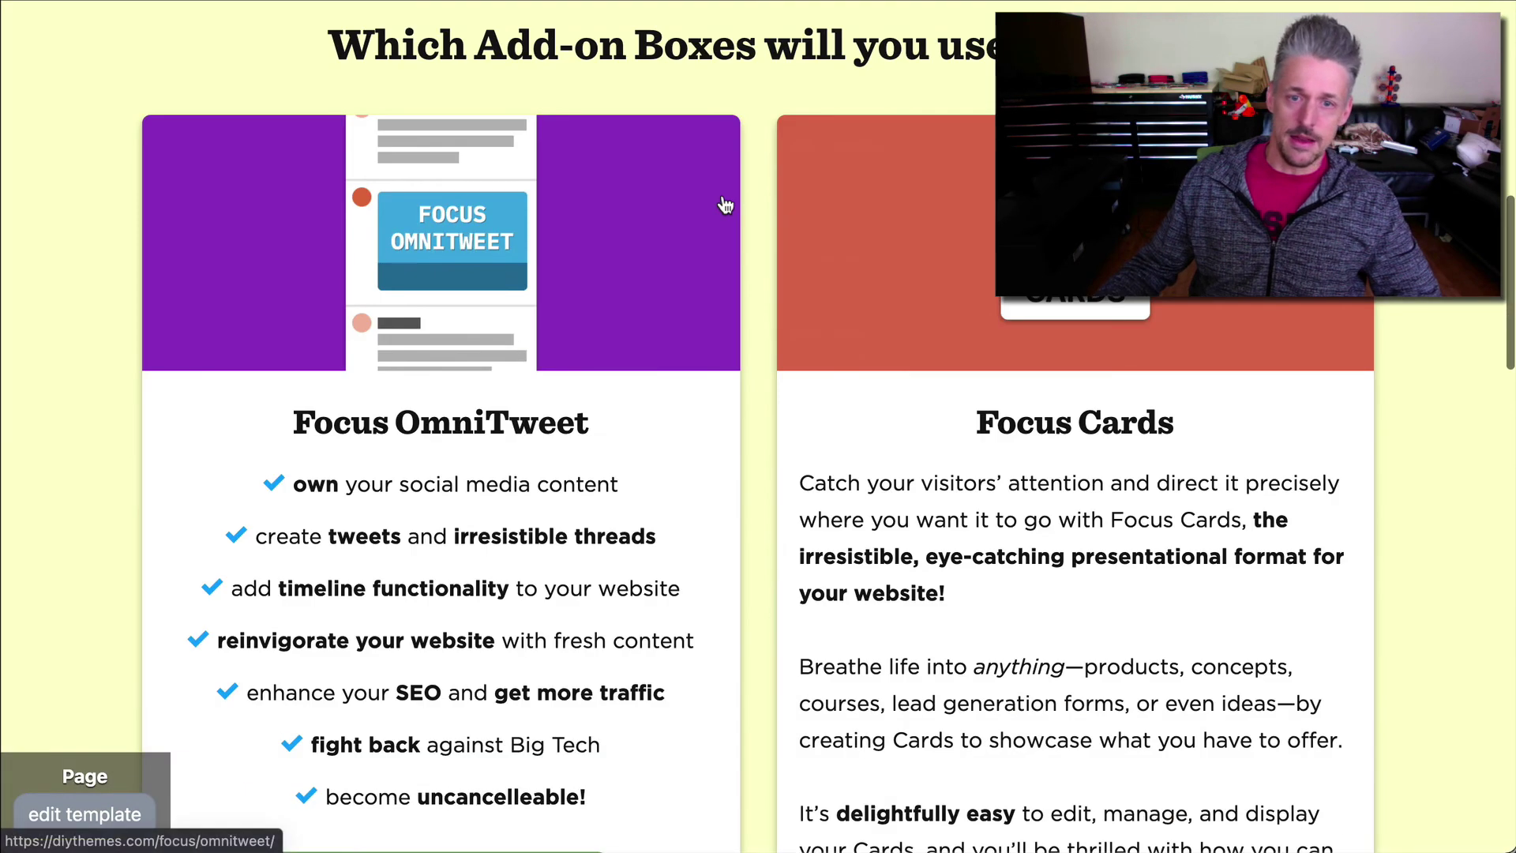
pyautogui.scroll(-5, 723, 203)
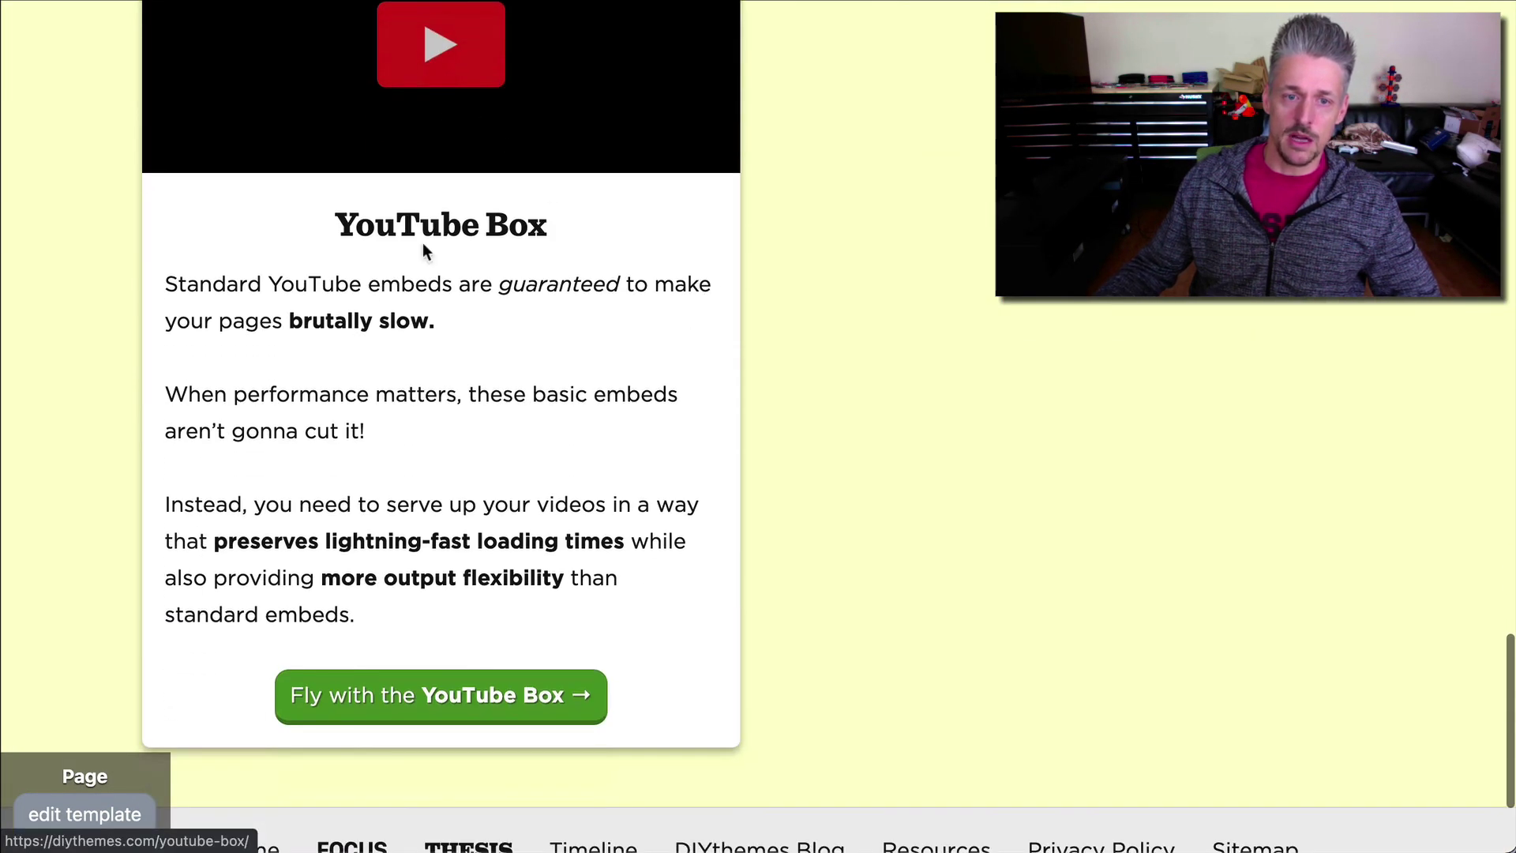
pyautogui.scroll(2, 420, 629)
pyautogui.click(424, 790)
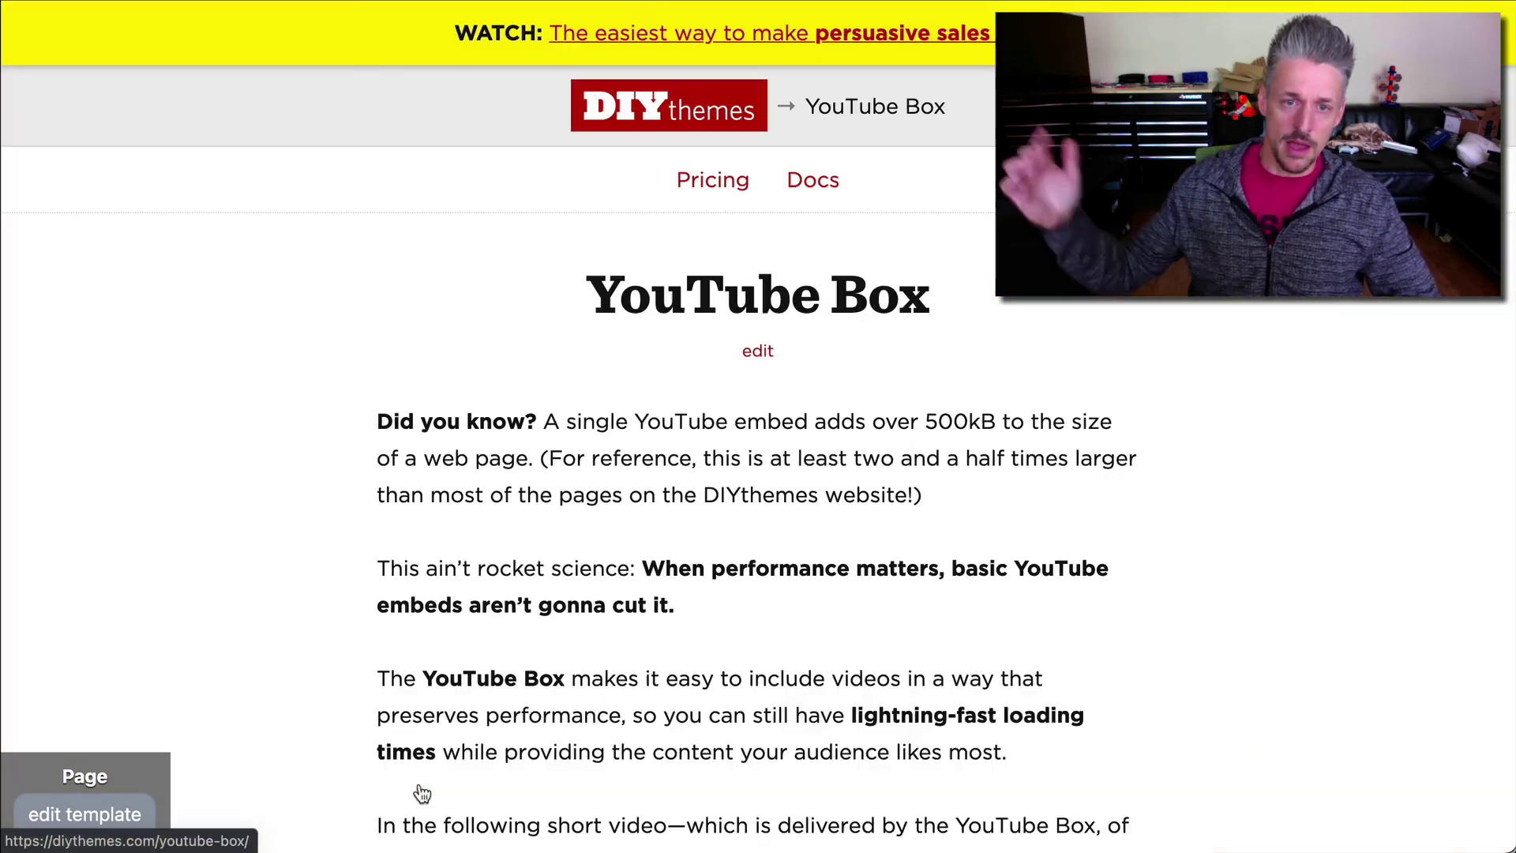
pyautogui.scroll(-20, 419, 782)
pyautogui.scroll(20, 418, 782)
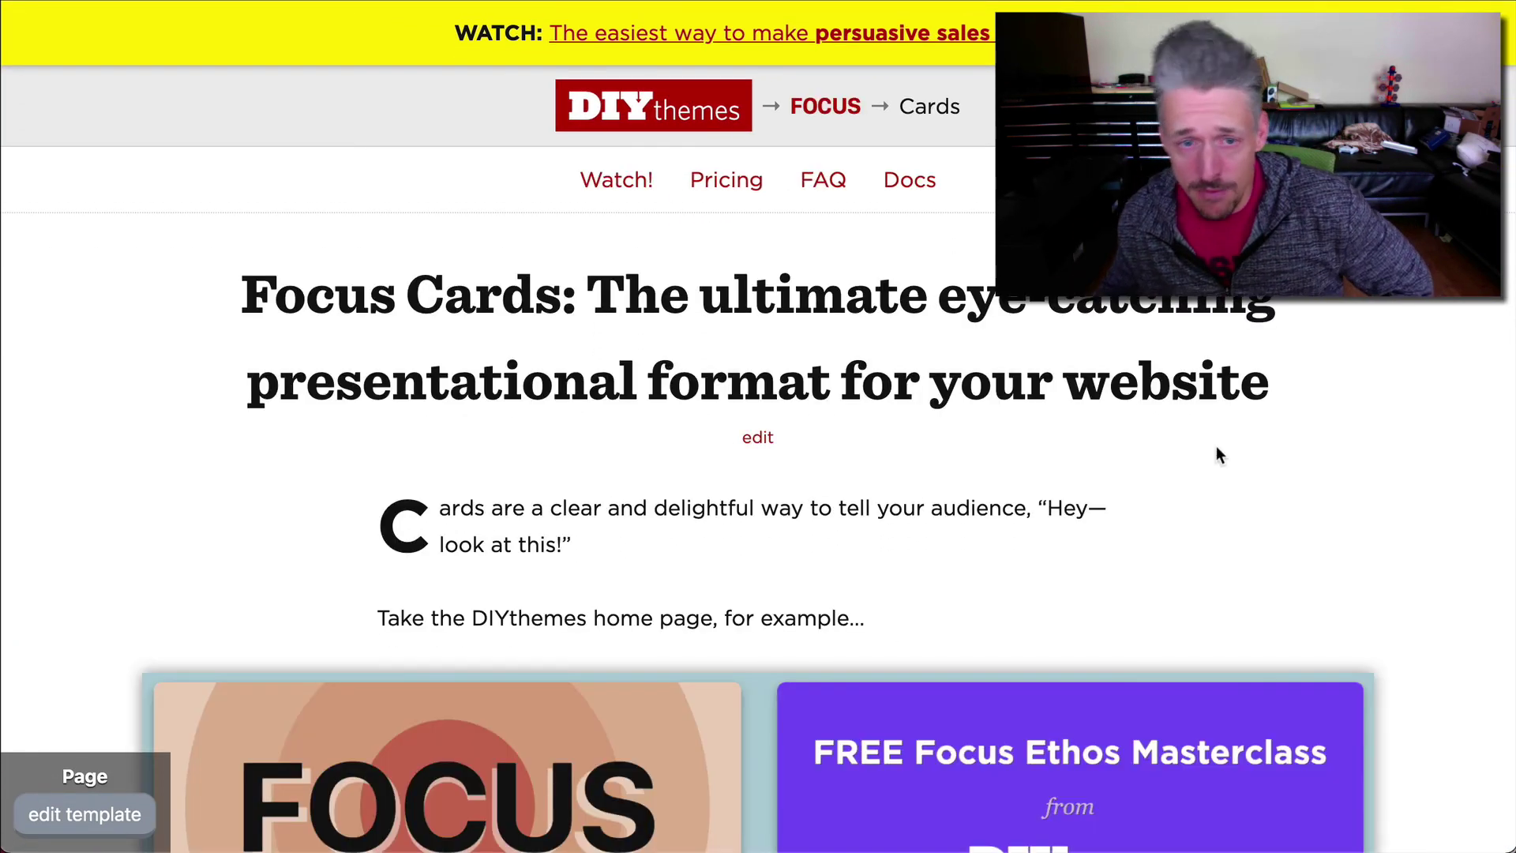
pyautogui.scroll(-20, 1216, 483)
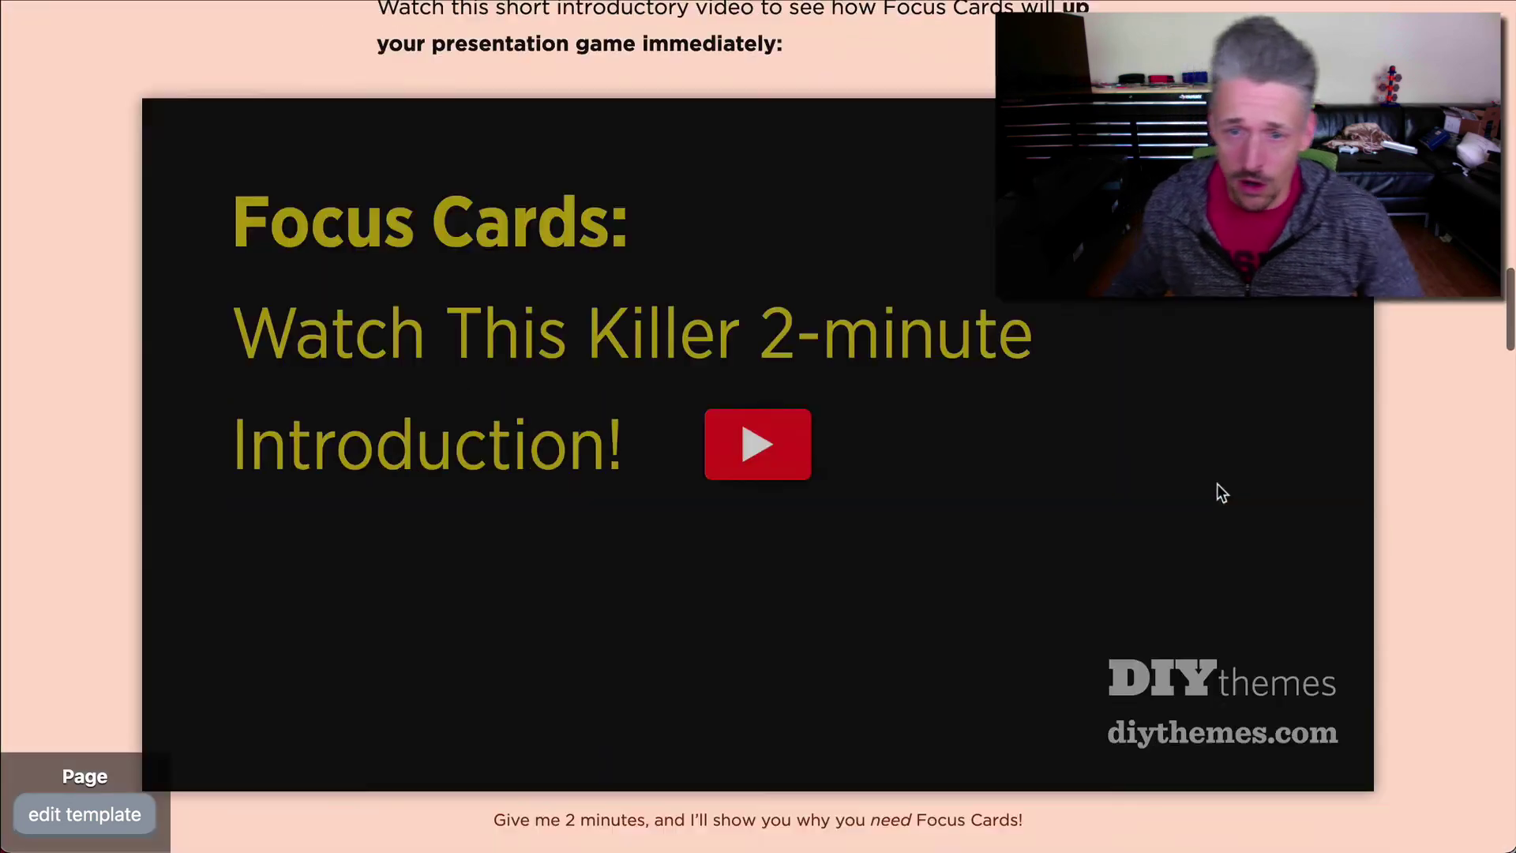
pyautogui.scroll(15, 1216, 483)
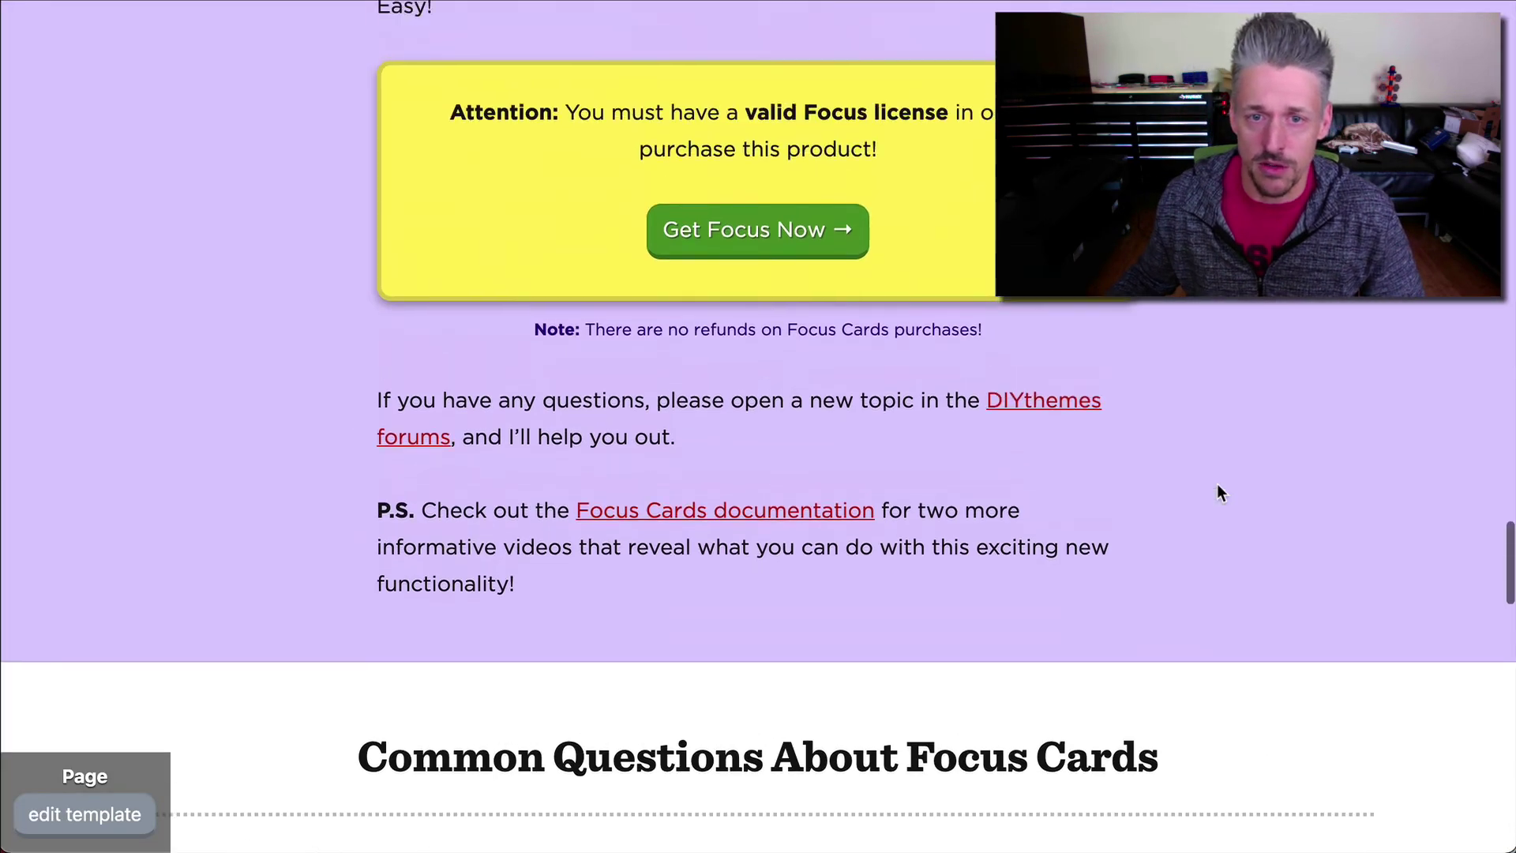
pyautogui.scroll(15, 792, 343)
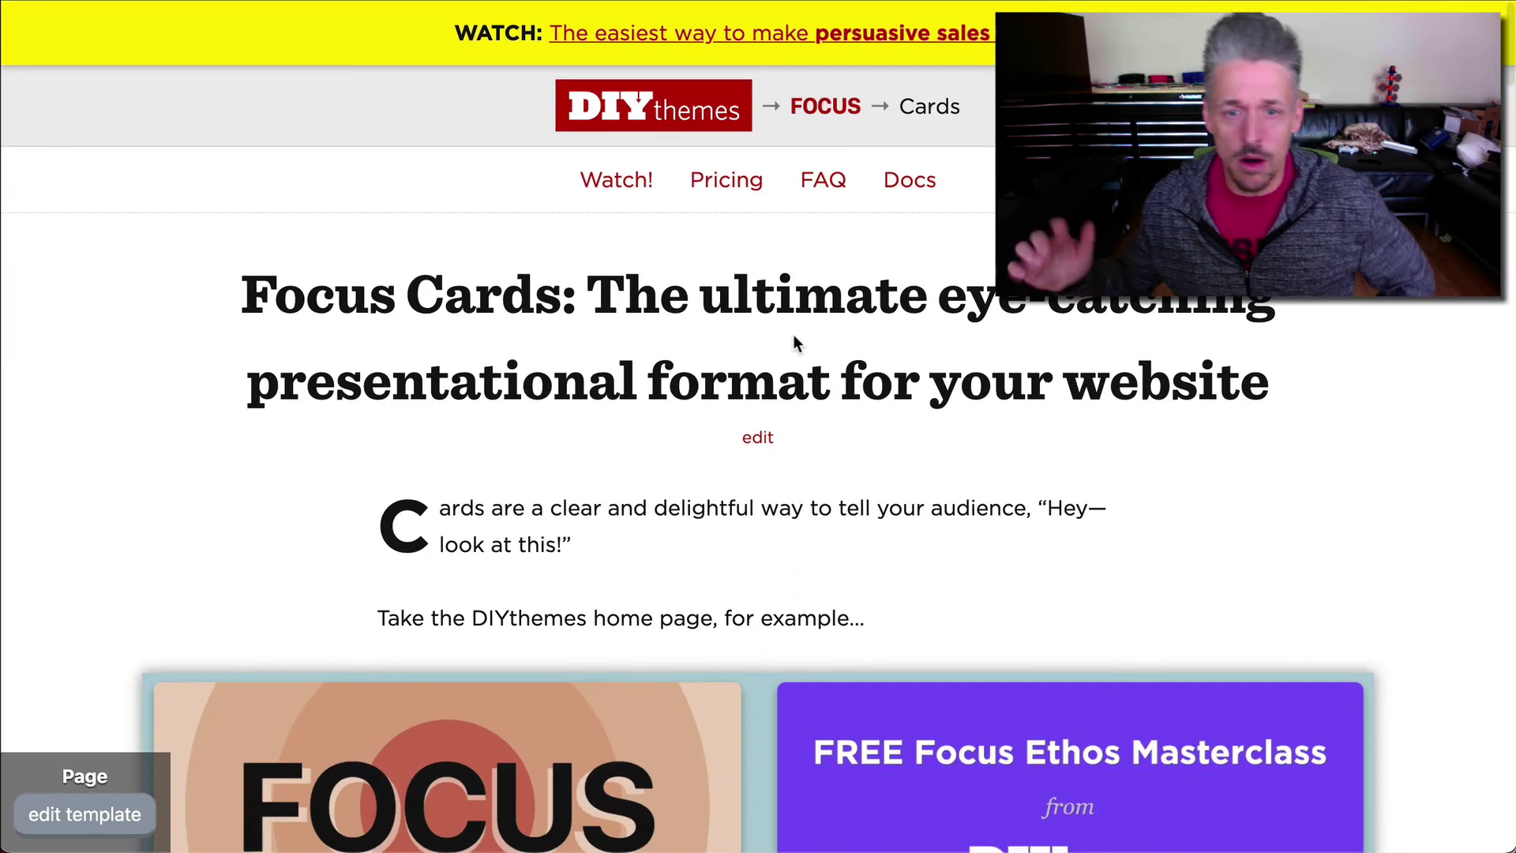
pyautogui.moveTo(846, 311); pyautogui.dragTo(1078, 424)
pyautogui.click(1079, 424)
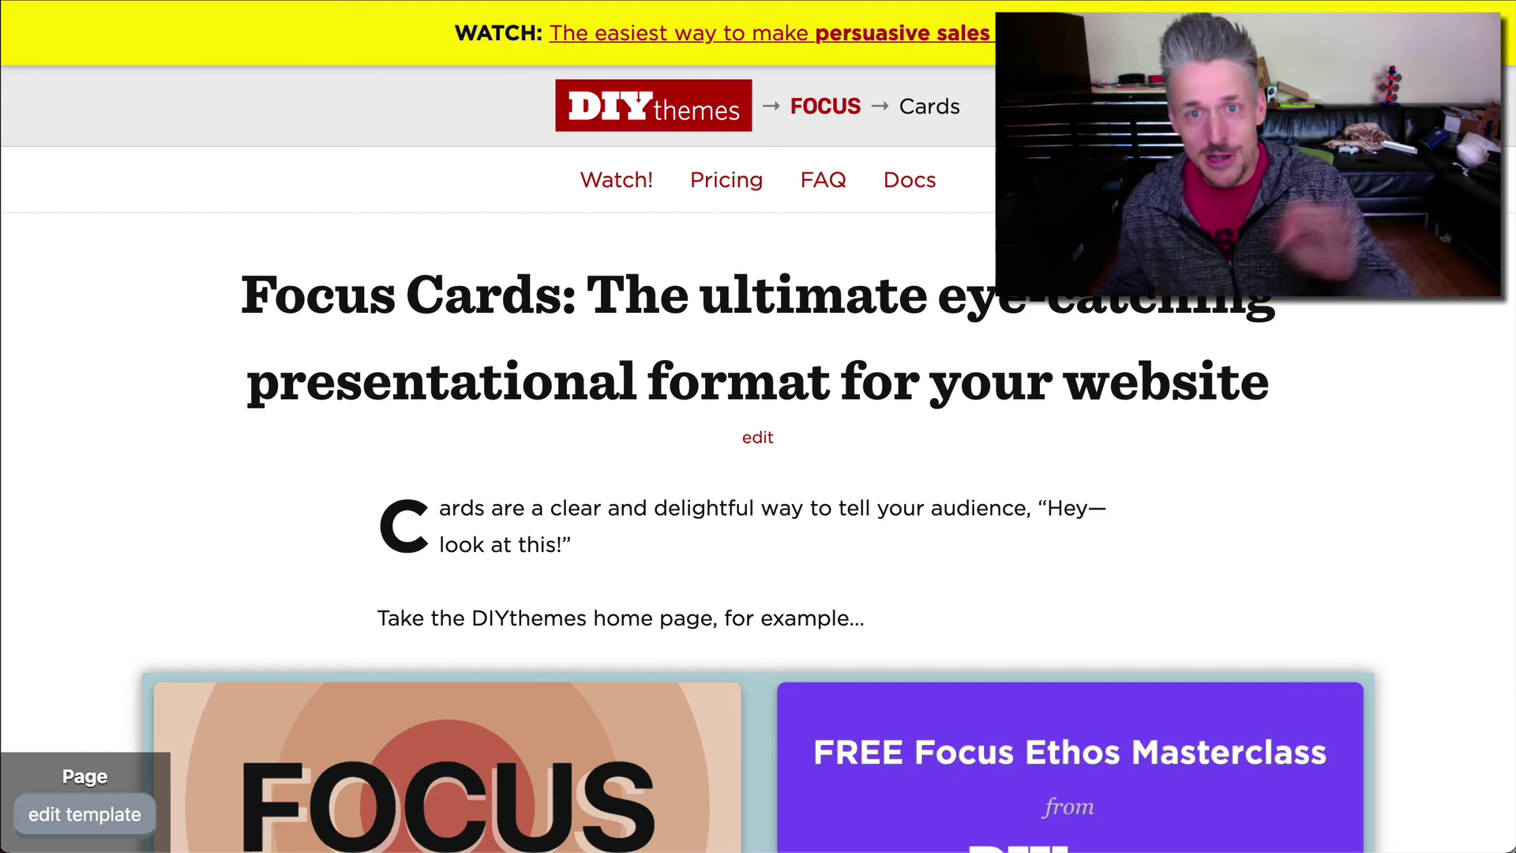
# Switch to the Testimonials tab and scroll through the salmon Scale Your Sales cards.
pyautogui.click(868, 3)
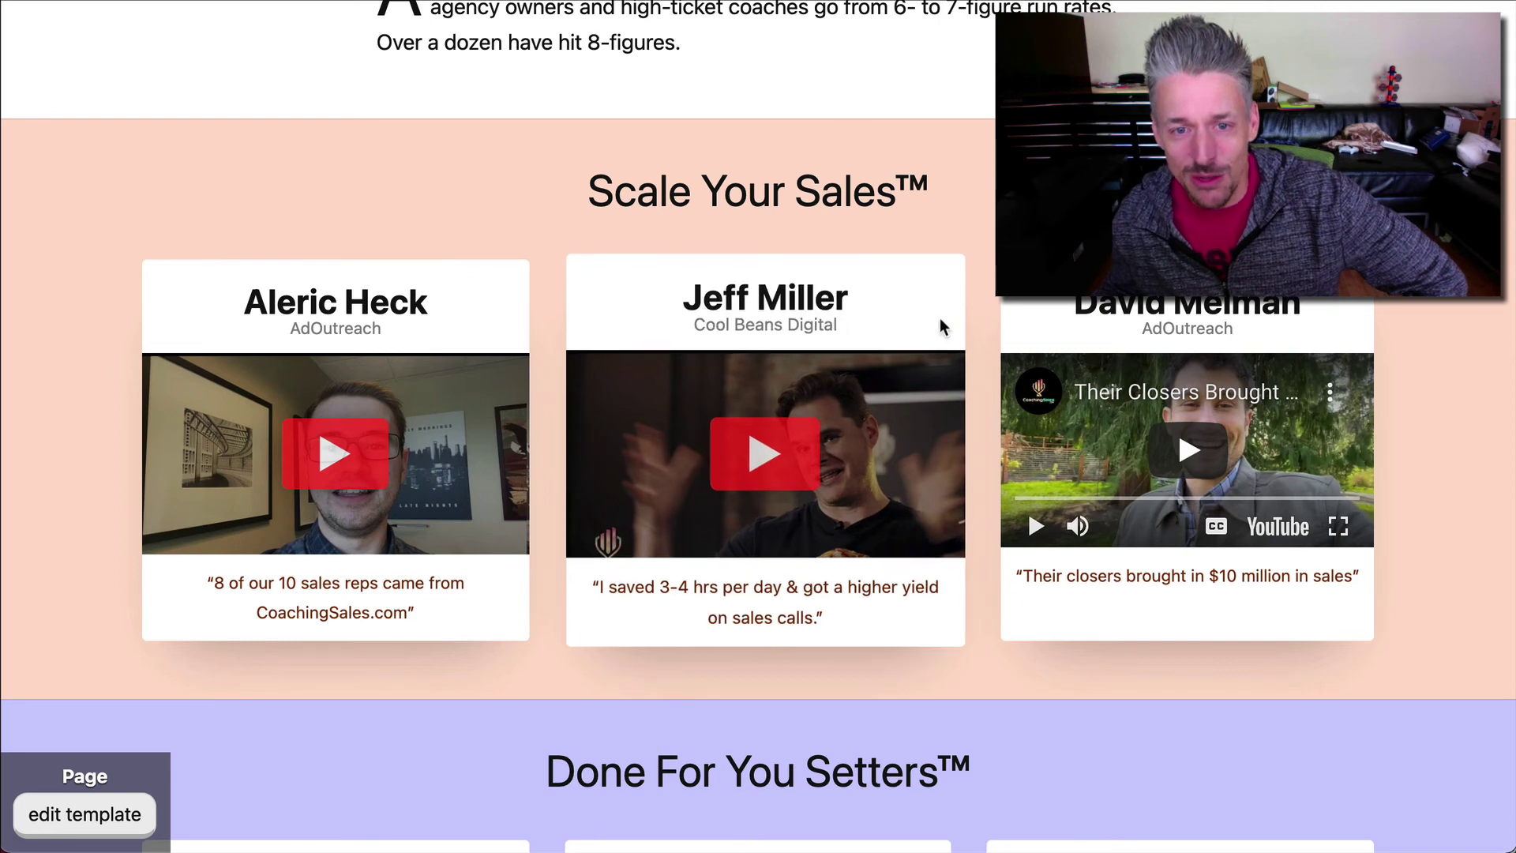
pyautogui.scroll(-2, 939, 323)
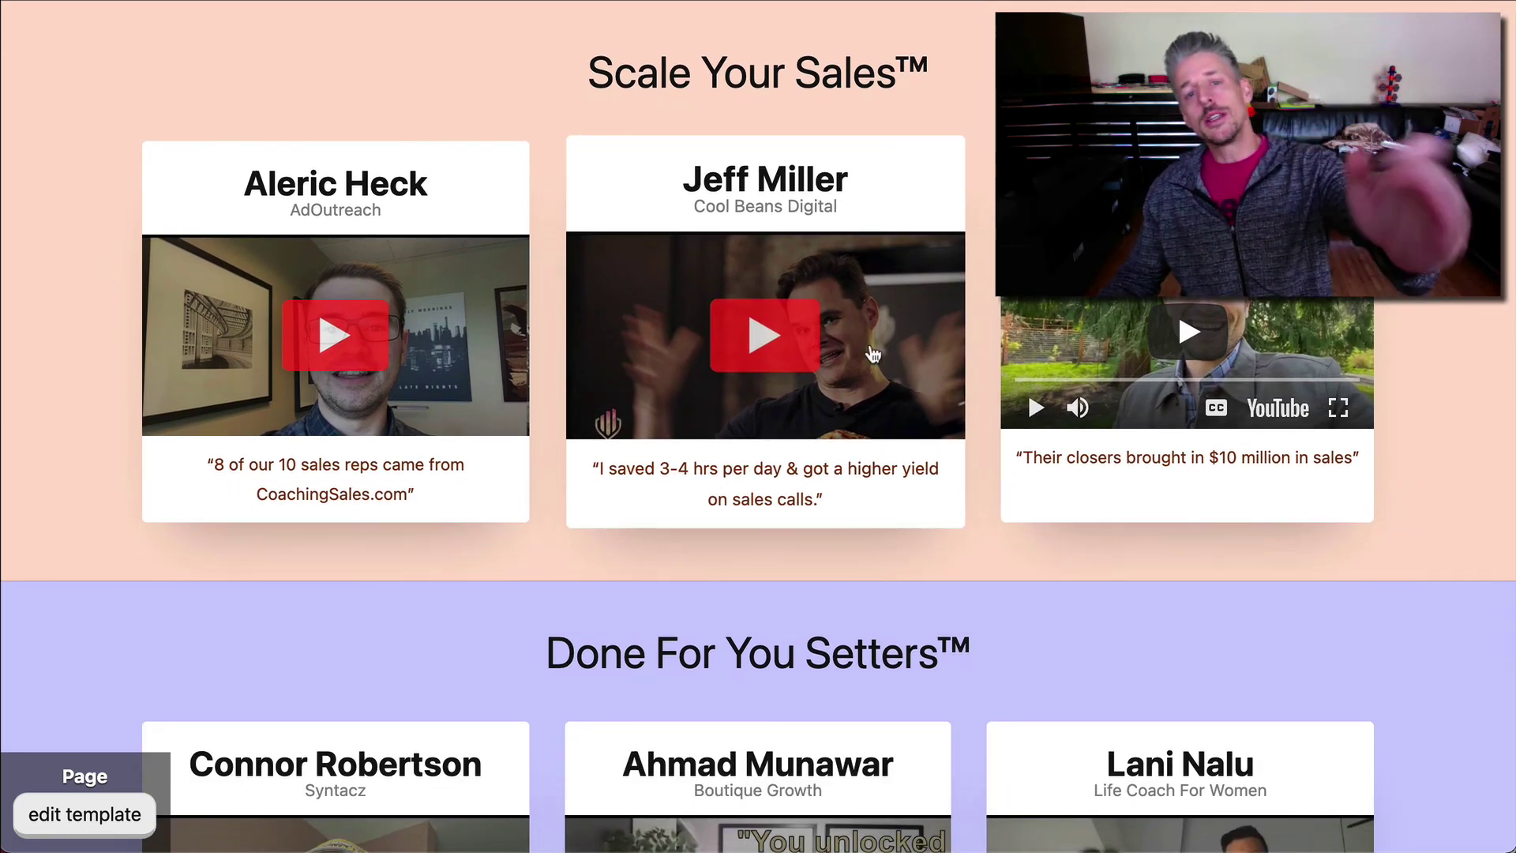
pyautogui.scroll(-1, 821, 345)
pyautogui.scroll(2, 821, 345)
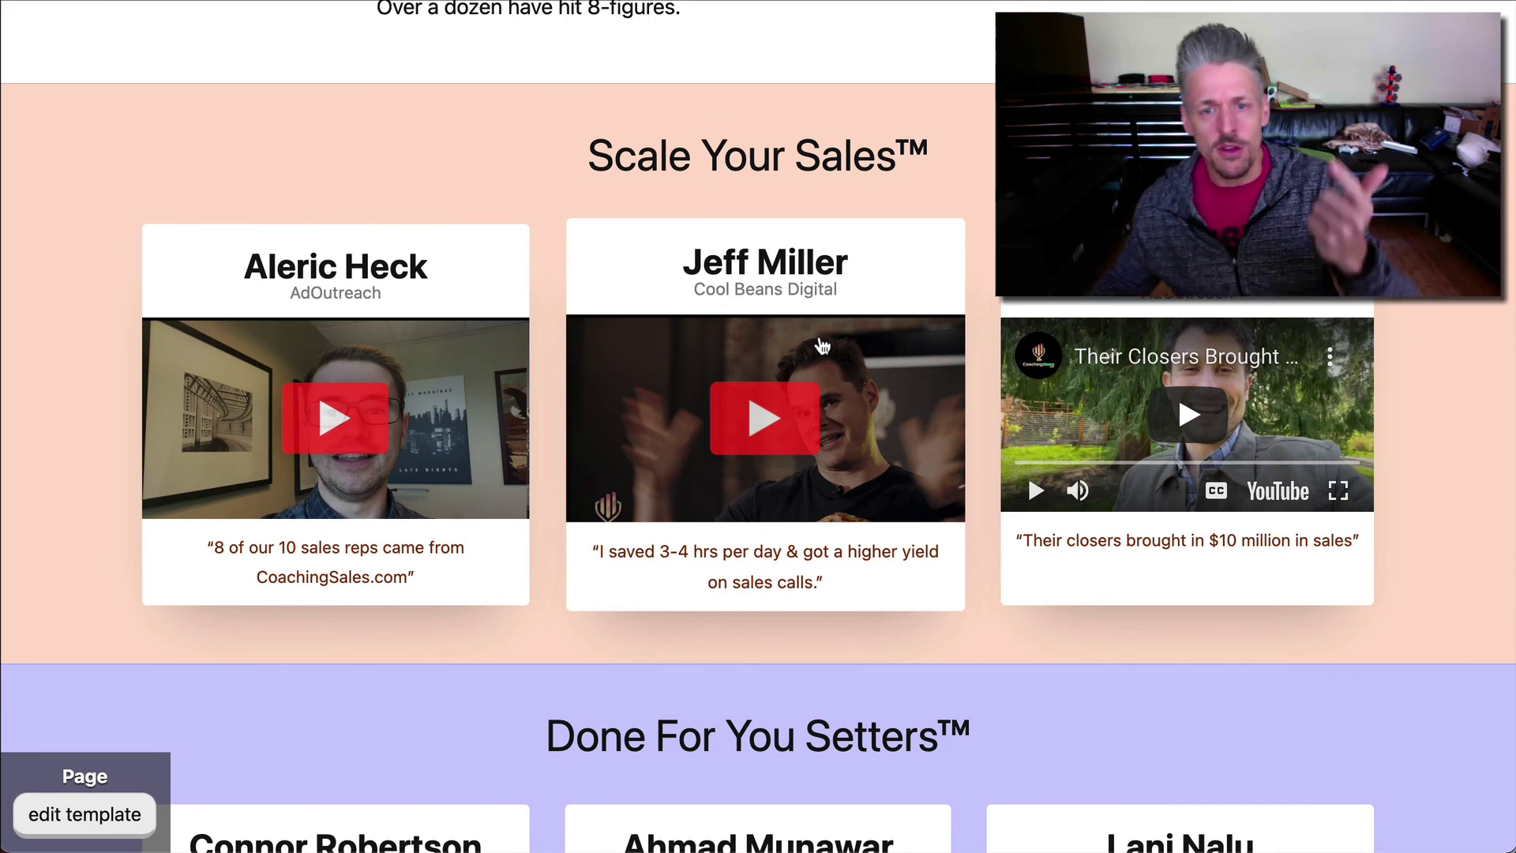
pyautogui.scroll(-3, 960, 497)
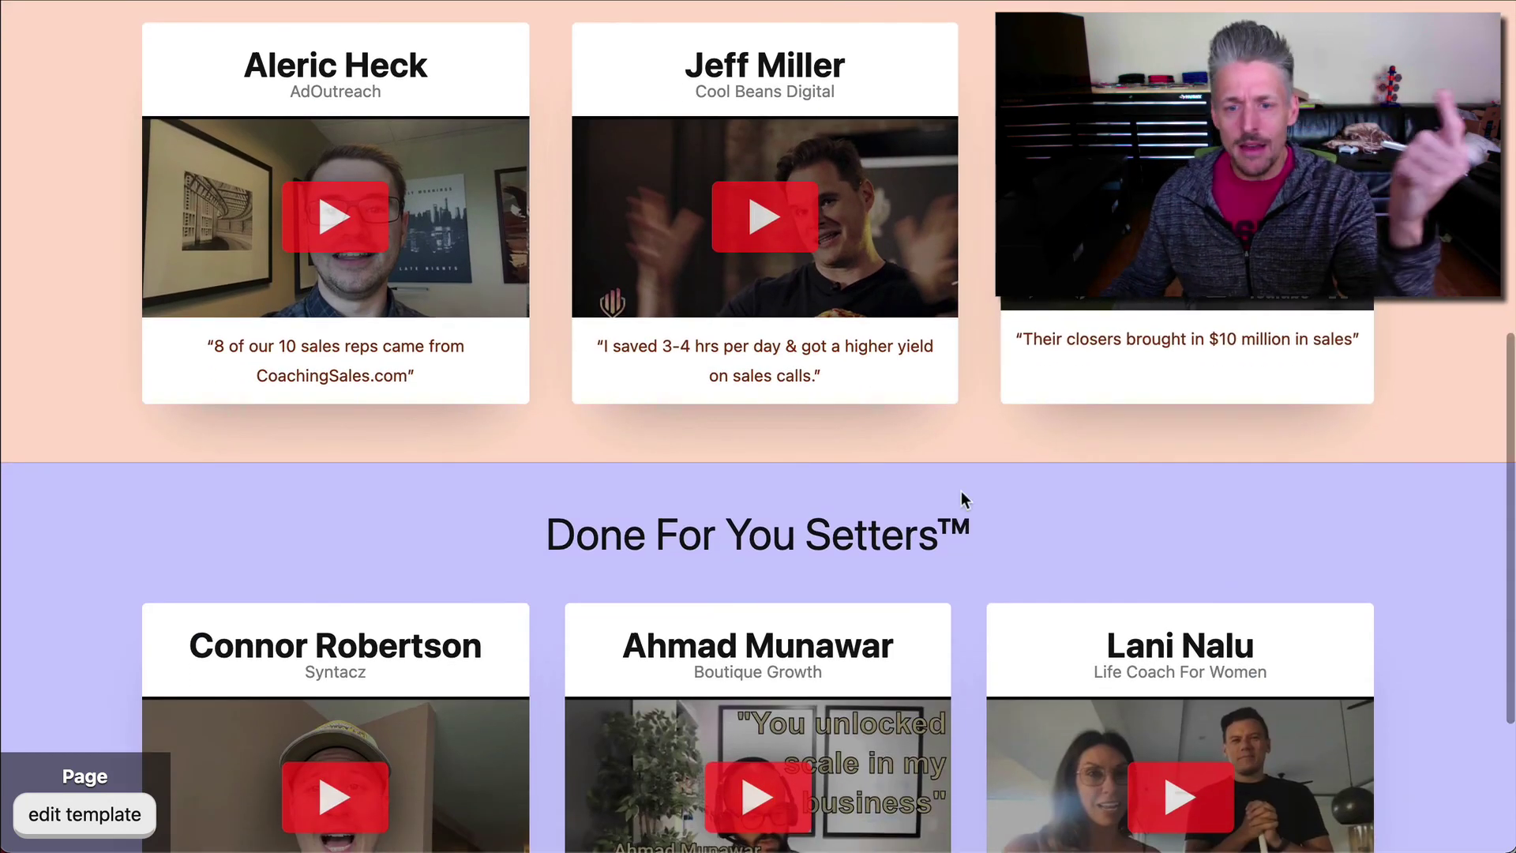
pyautogui.scroll(-2, 963, 499)
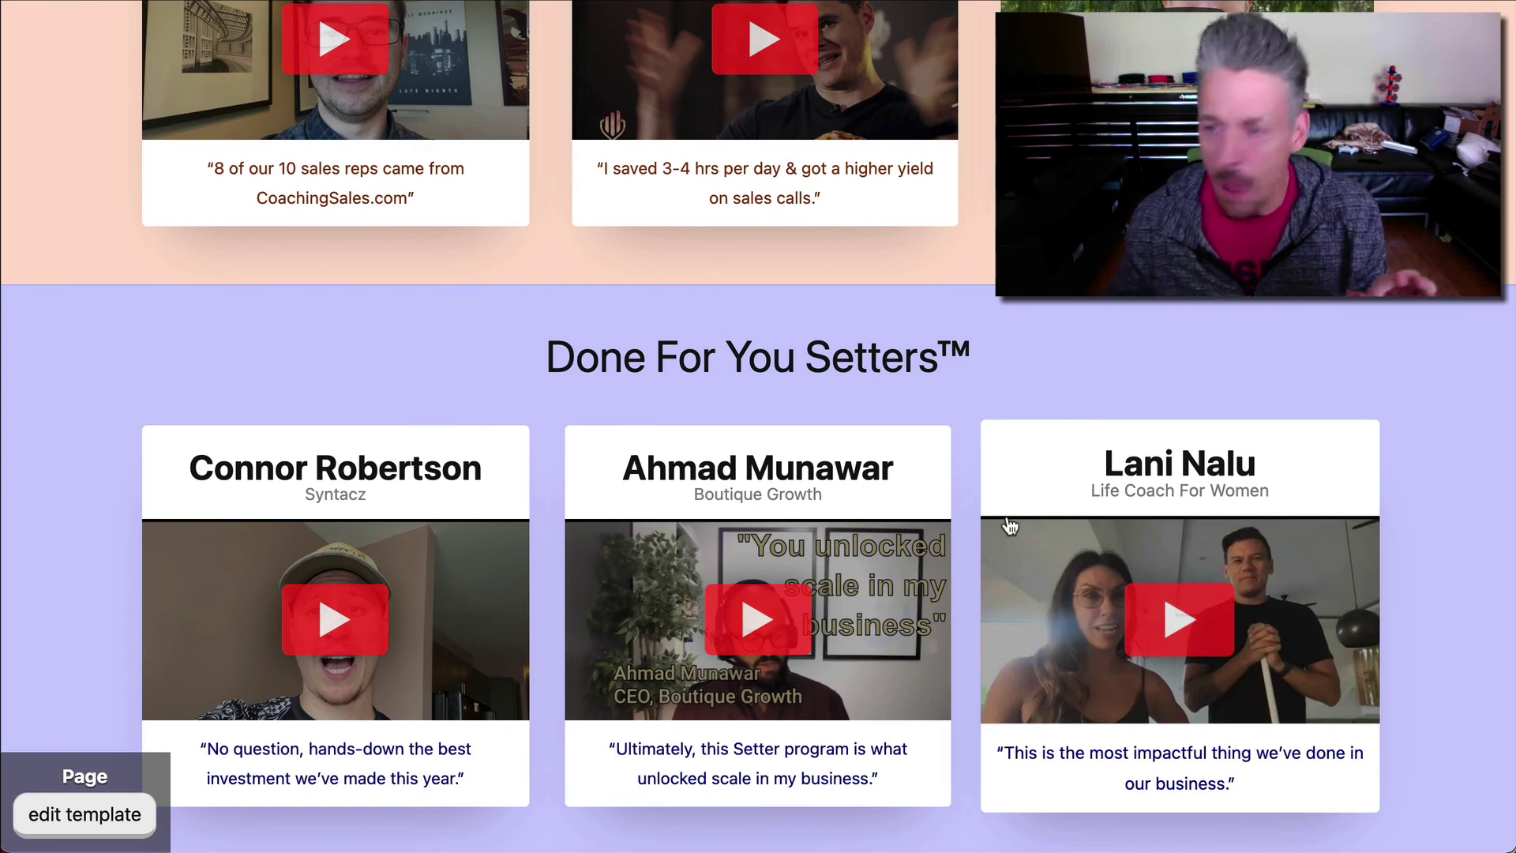
pyautogui.scroll(-3, 1008, 525)
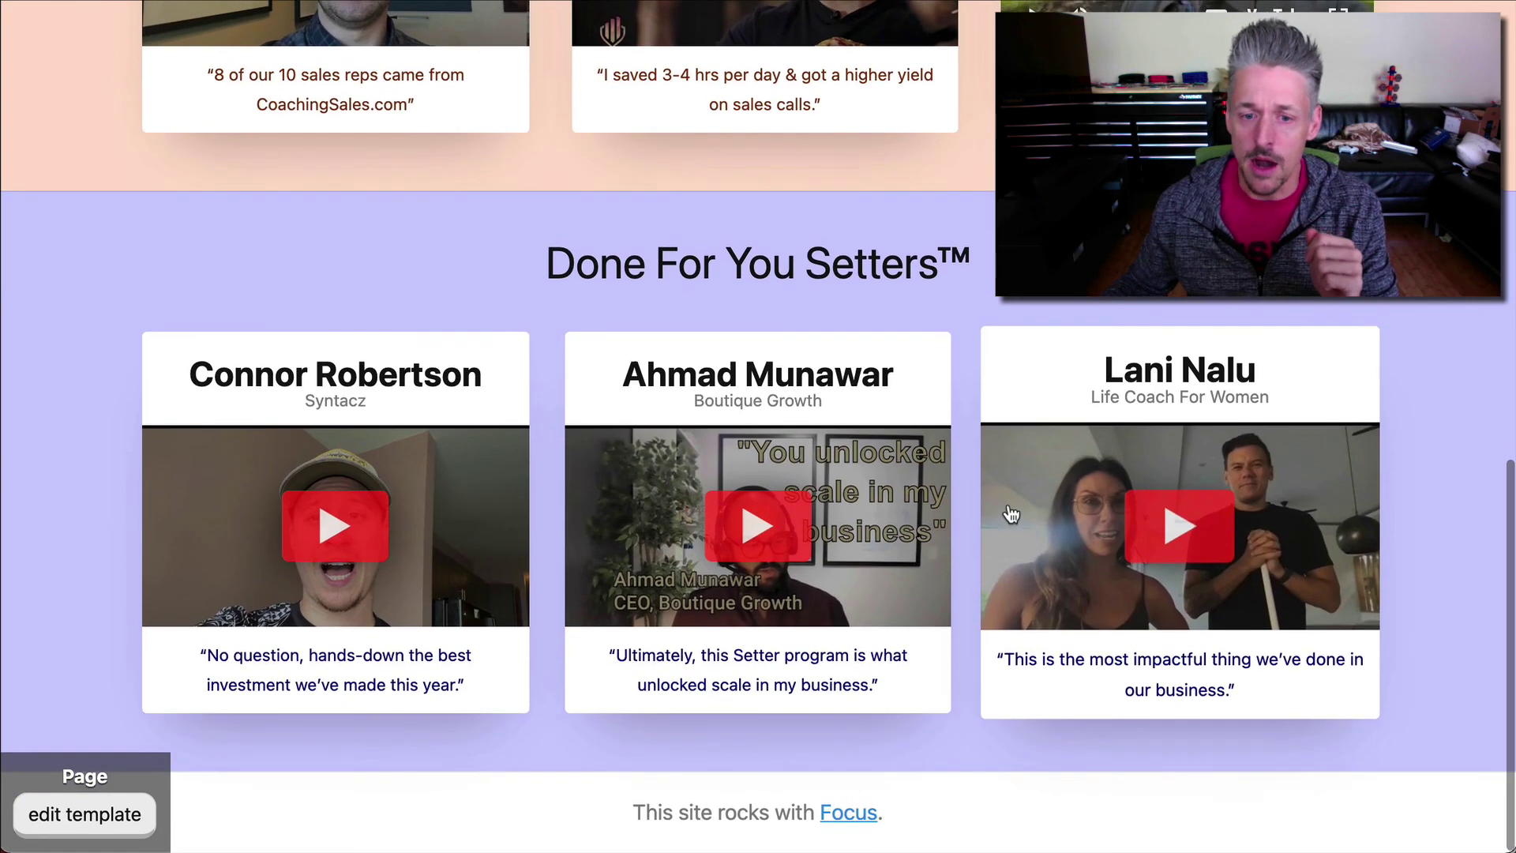
pyautogui.scroll(20, 1008, 521)
pyautogui.scroll(-3, 1008, 513)
# Scroll on through the lavender Done For You Setters card section.
pyautogui.scroll(3, 1007, 511)
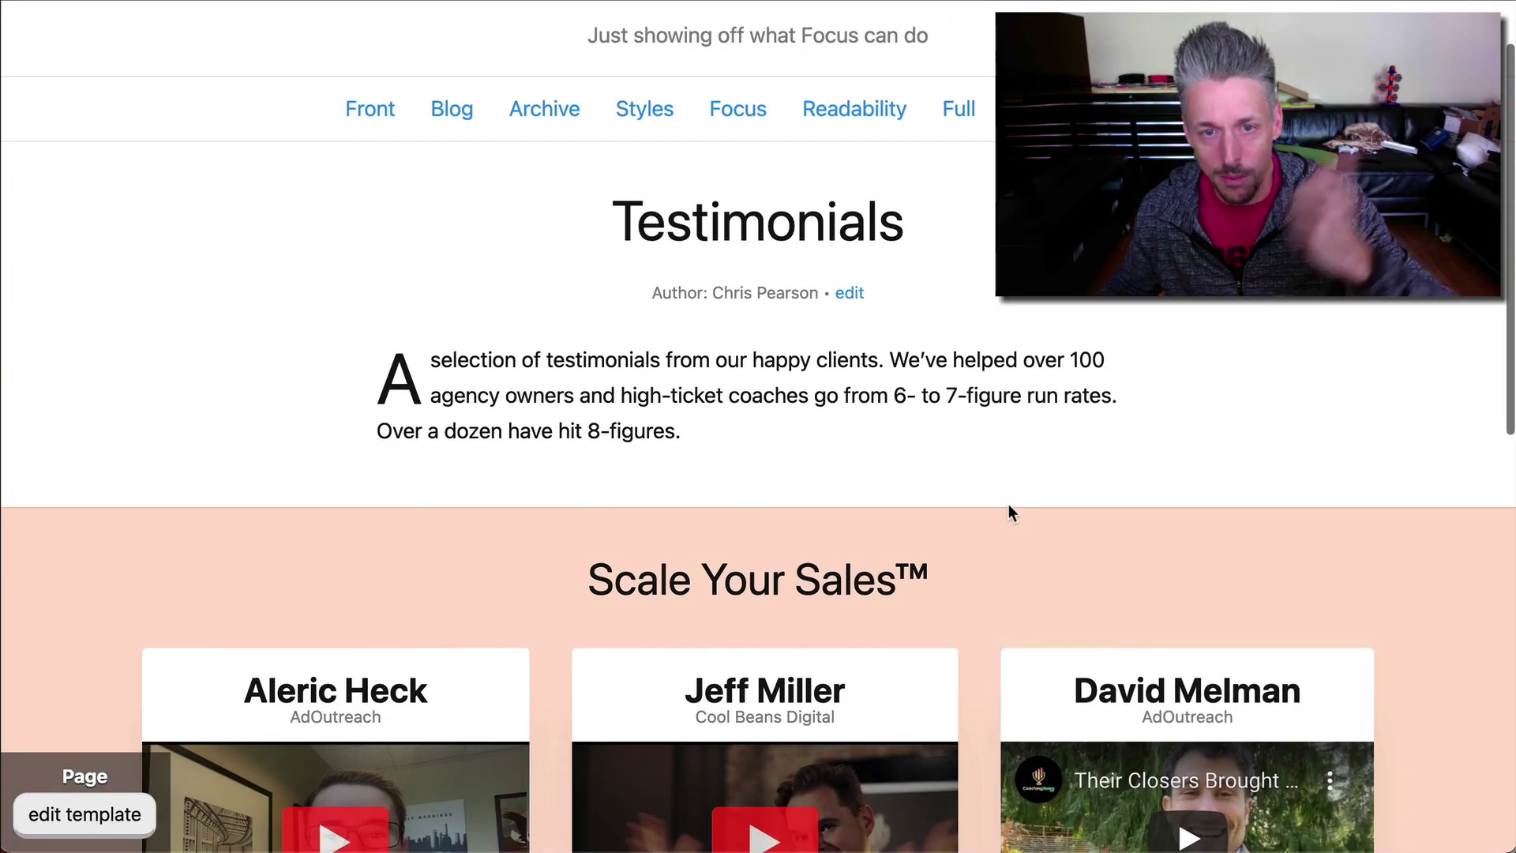
pyautogui.scroll(-10, 1008, 509)
pyautogui.scroll(5, 1009, 511)
pyautogui.scroll(8, 1009, 514)
pyautogui.scroll(-4, 1016, 650)
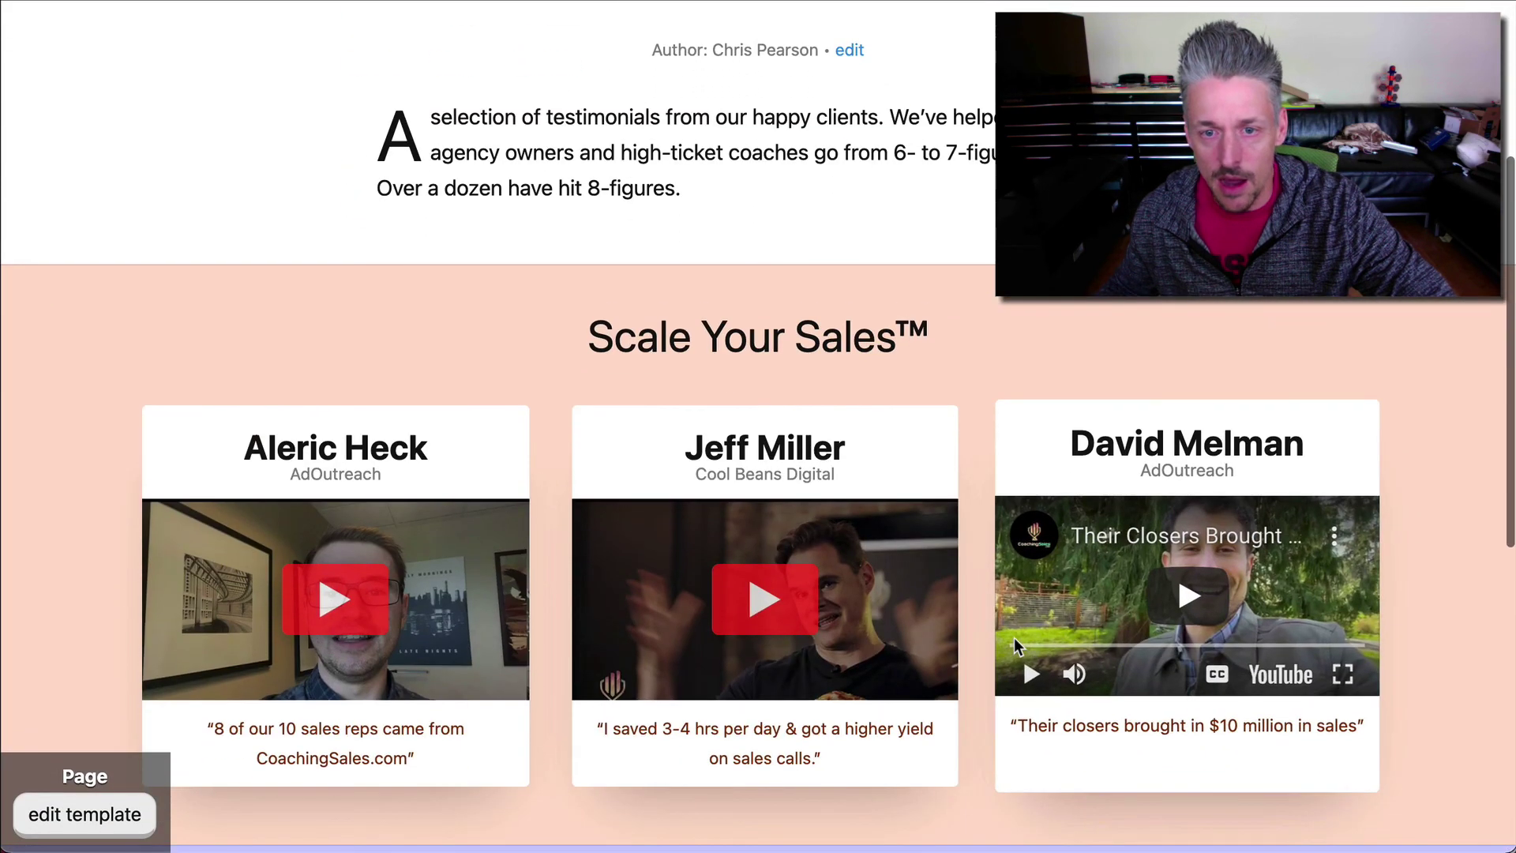
pyautogui.scroll(4, 1015, 647)
pyautogui.scroll(-7, 1015, 644)
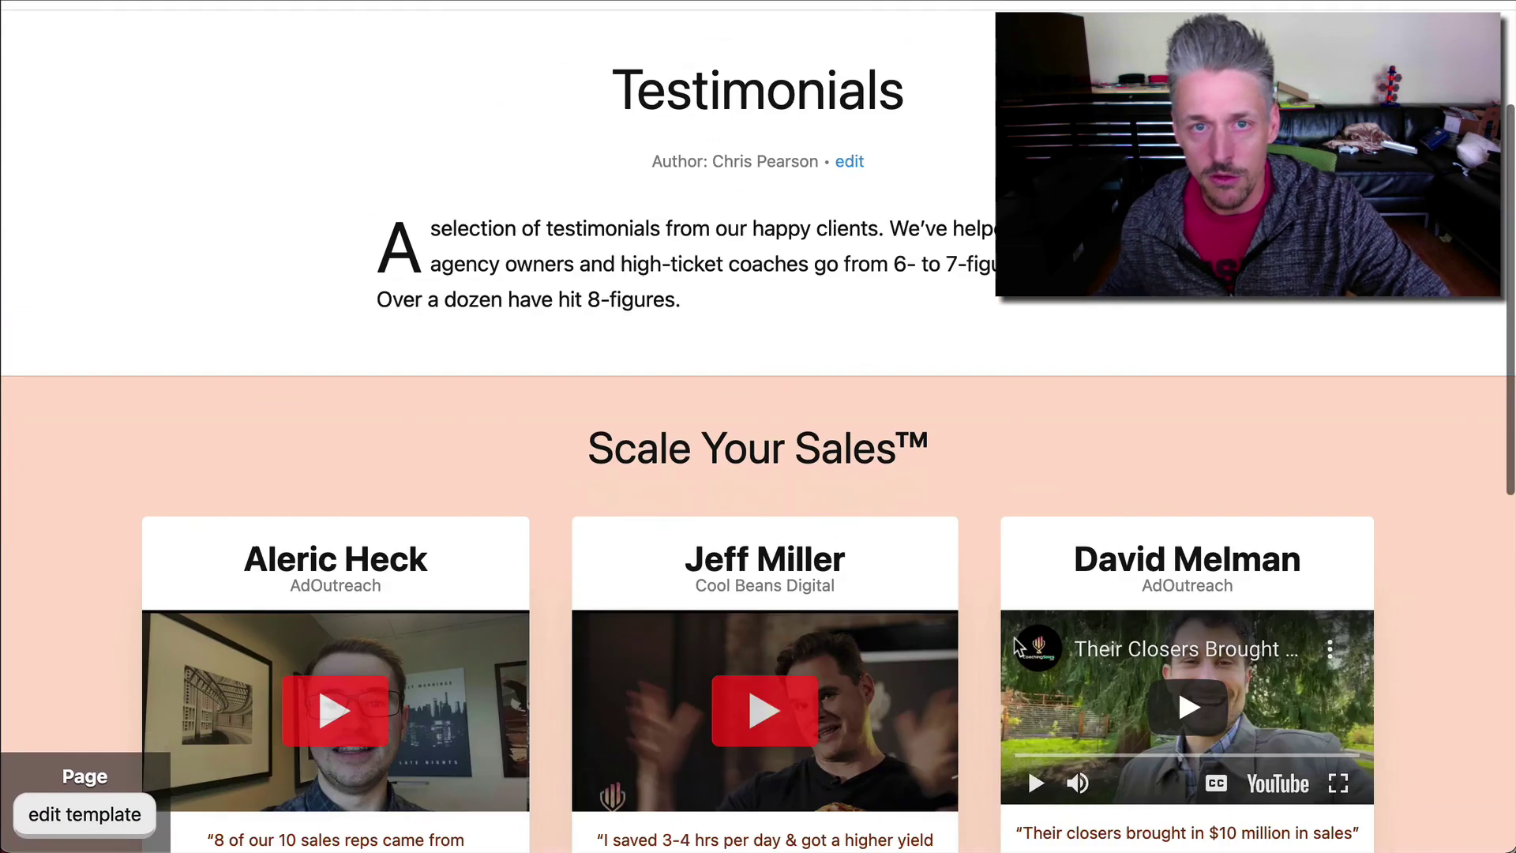
pyautogui.scroll(-1, 1015, 646)
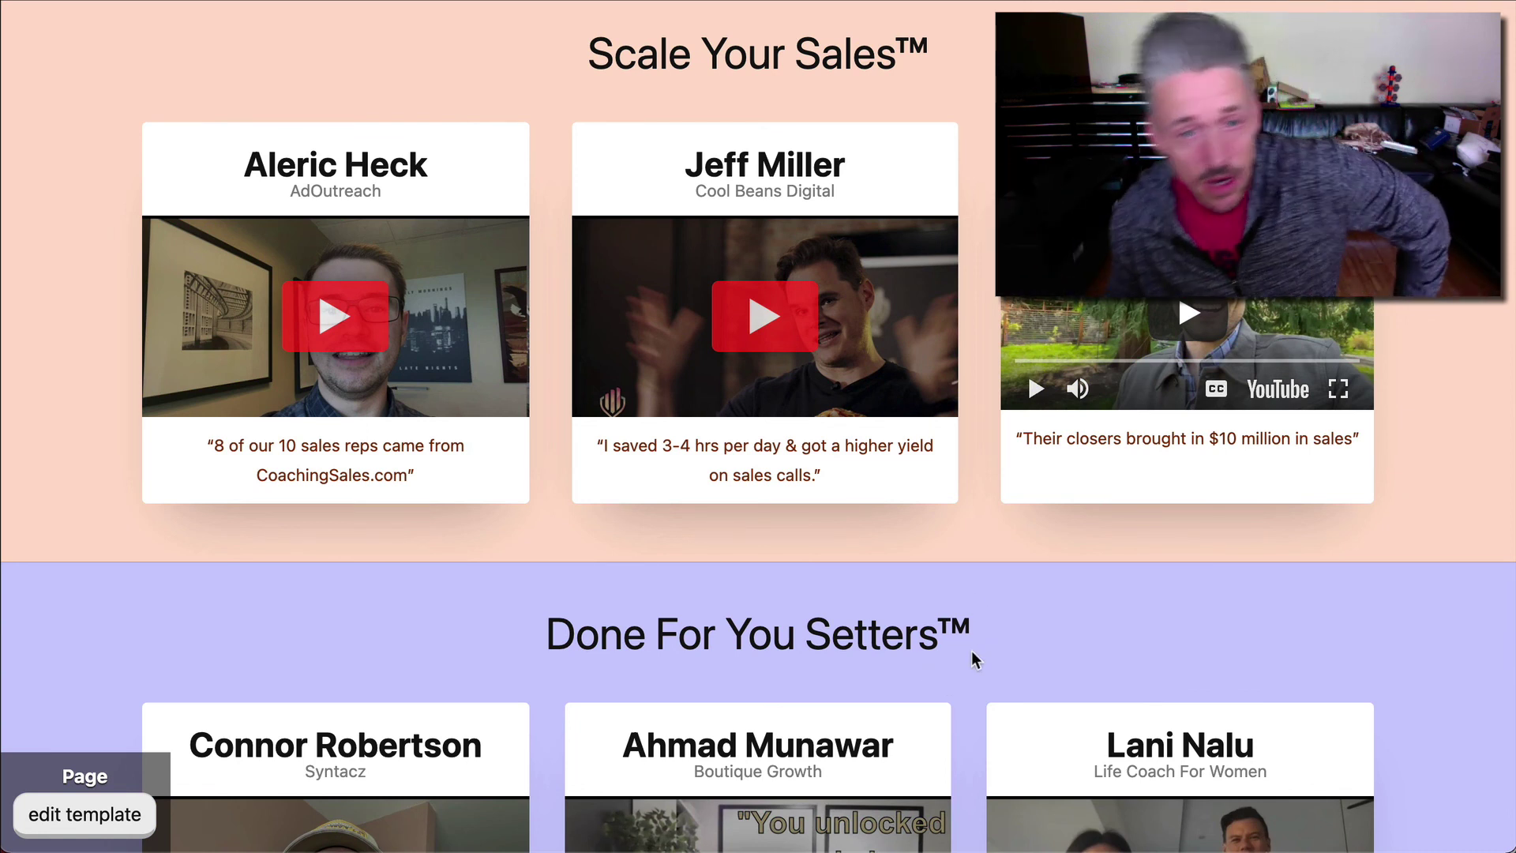
pyautogui.scroll(-5, 971, 651)
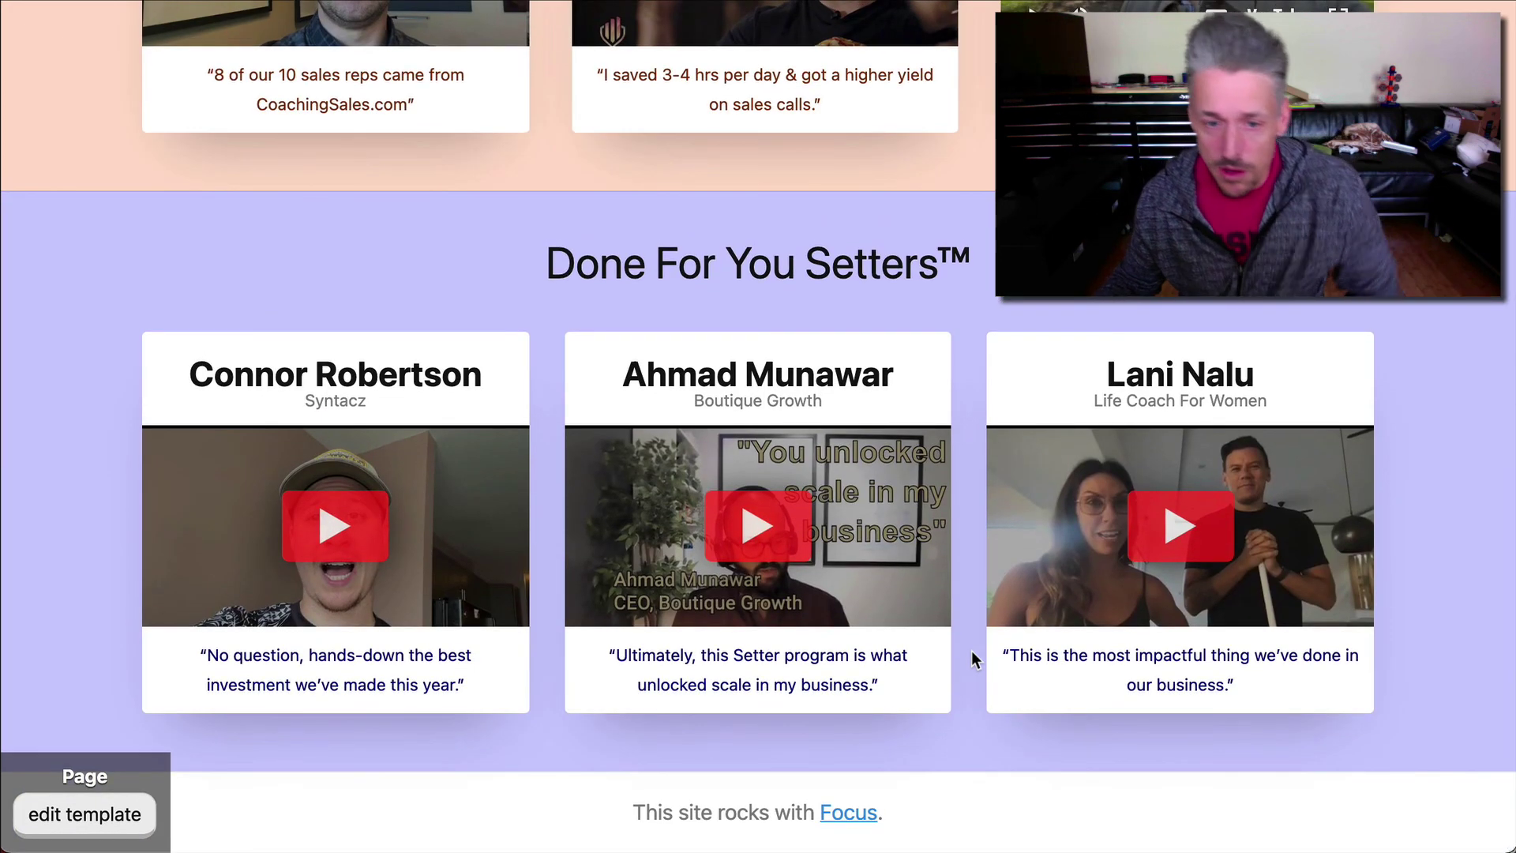
pyautogui.scroll(12, 971, 651)
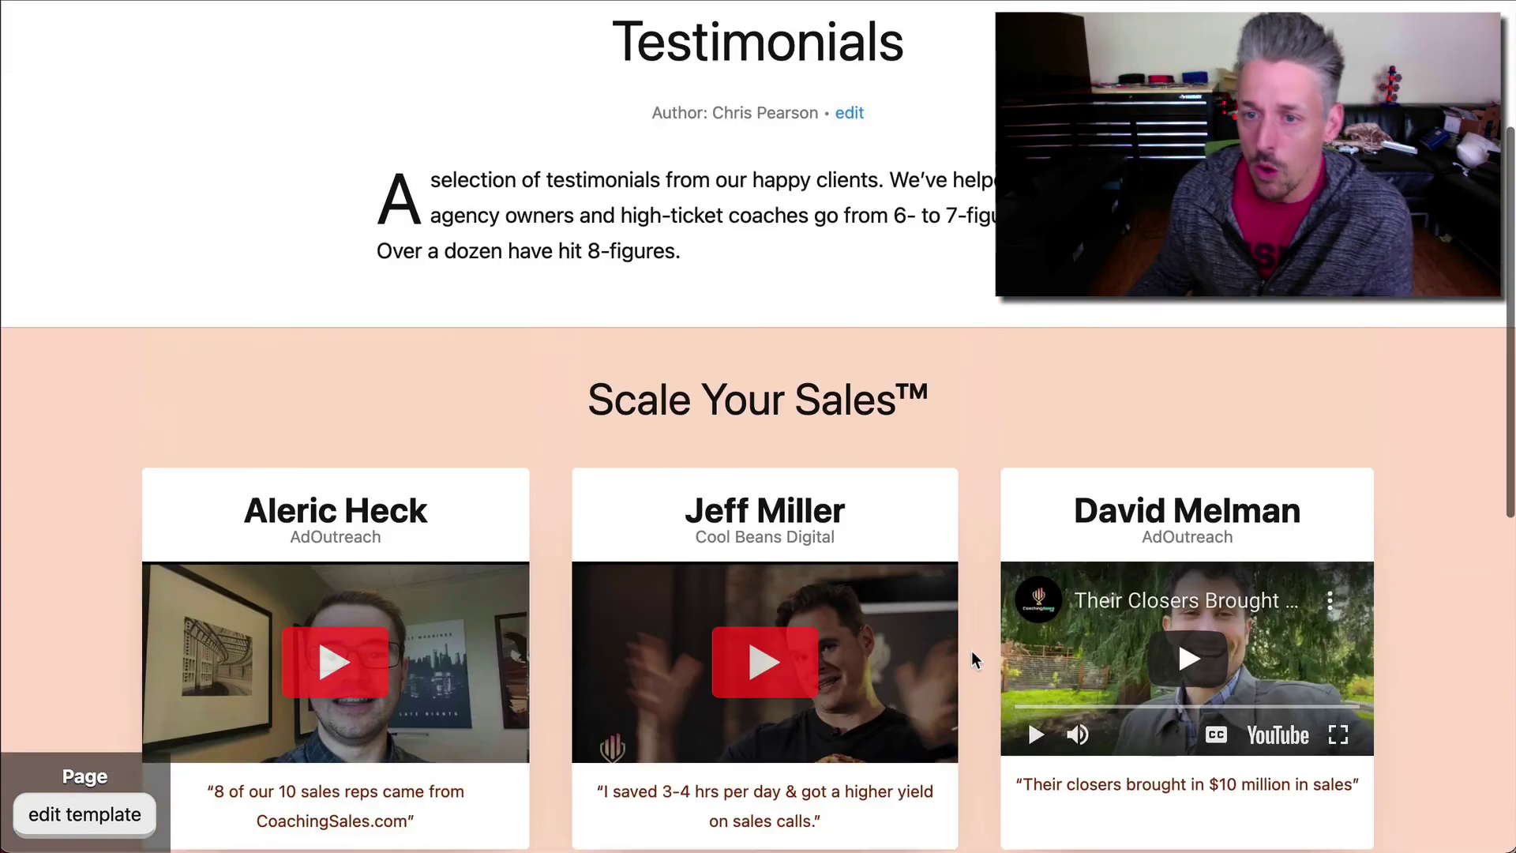
pyautogui.scroll(-3, 971, 650)
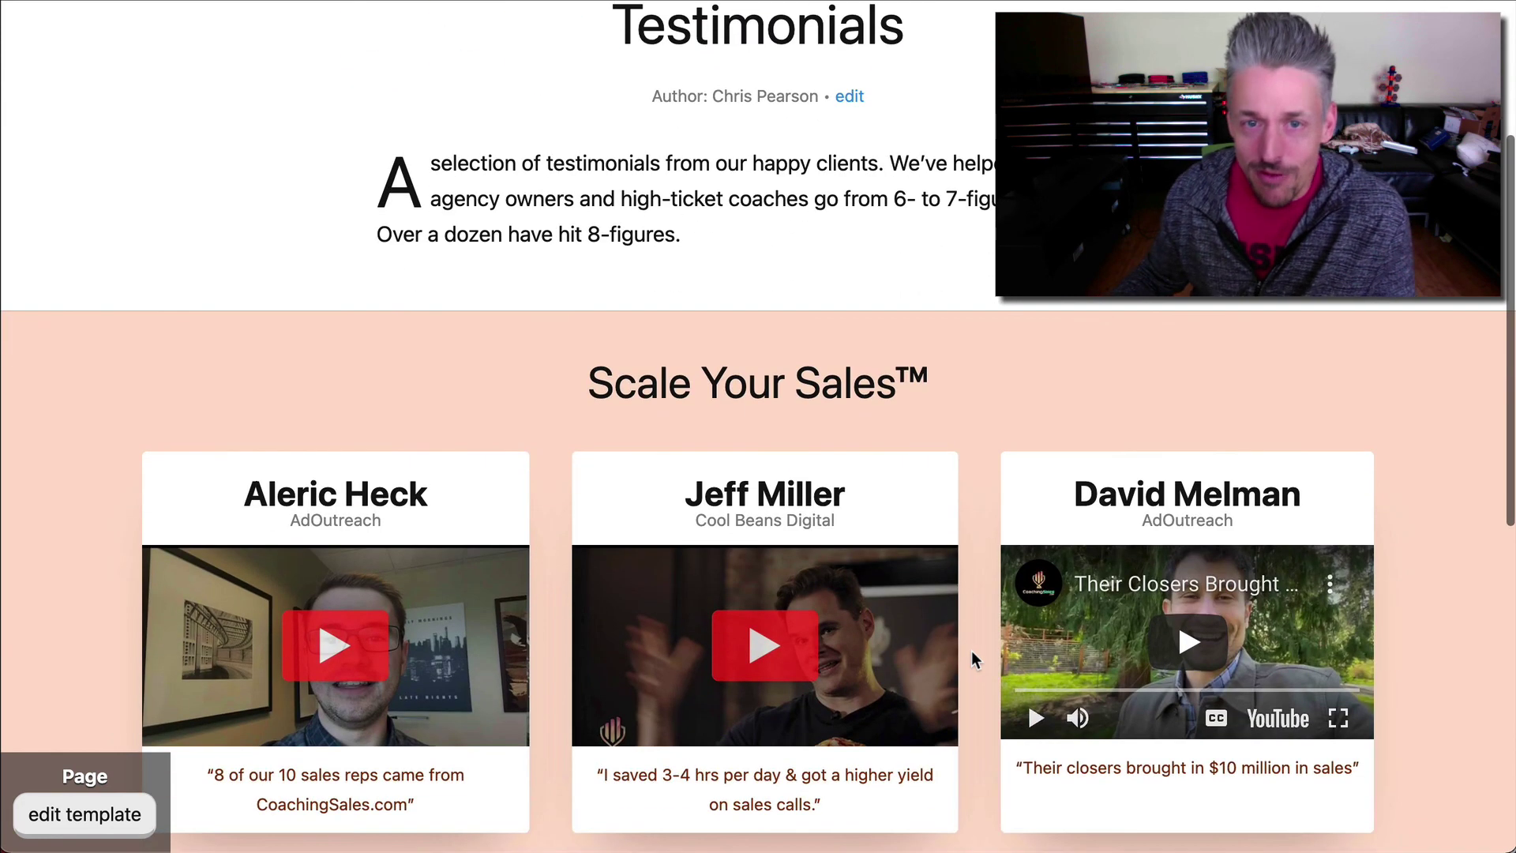
pyautogui.scroll(-3, 972, 651)
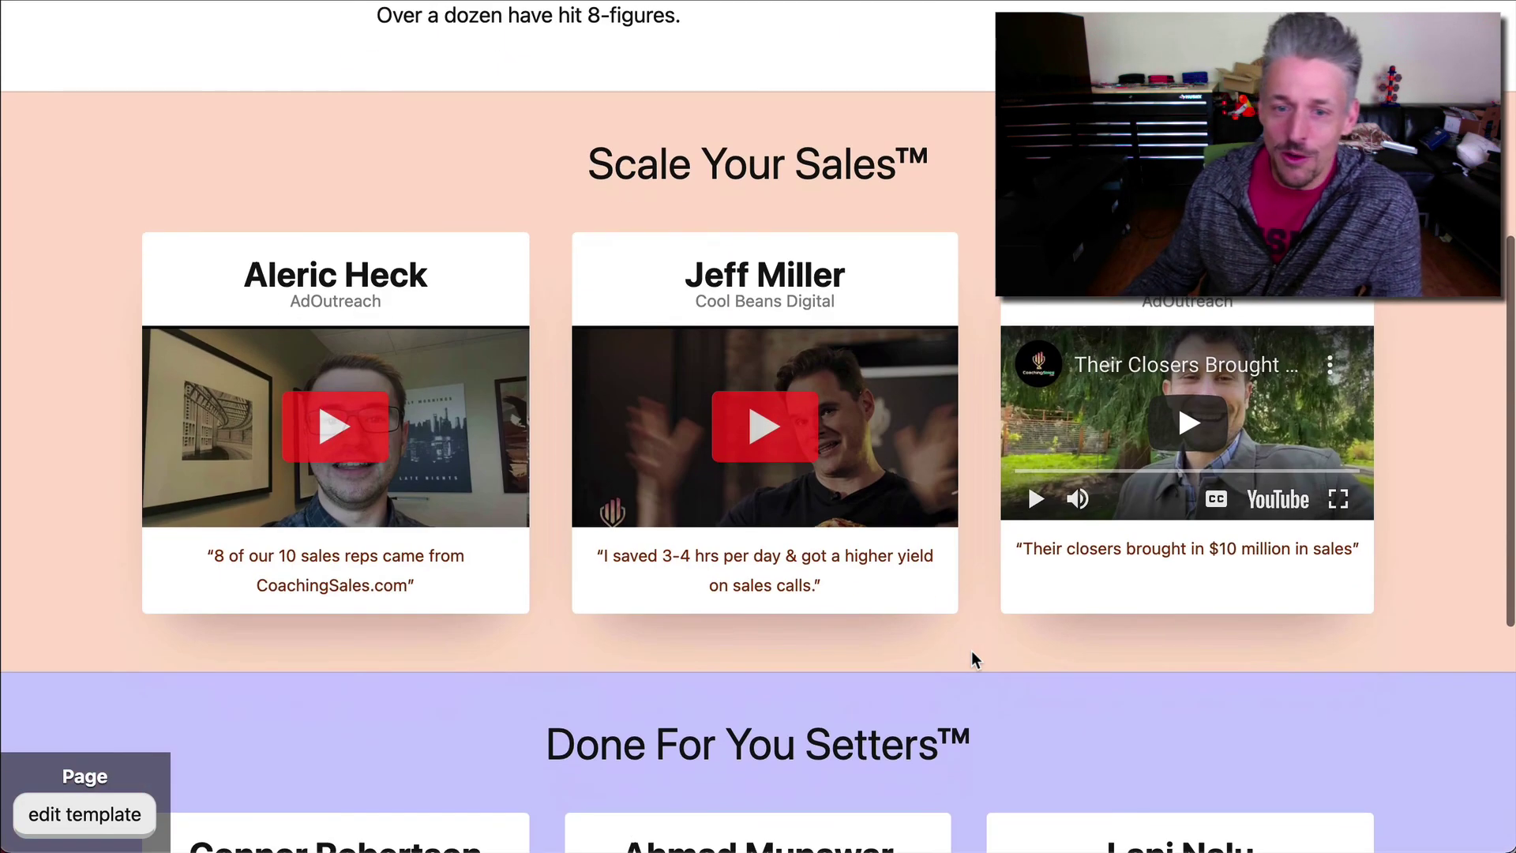